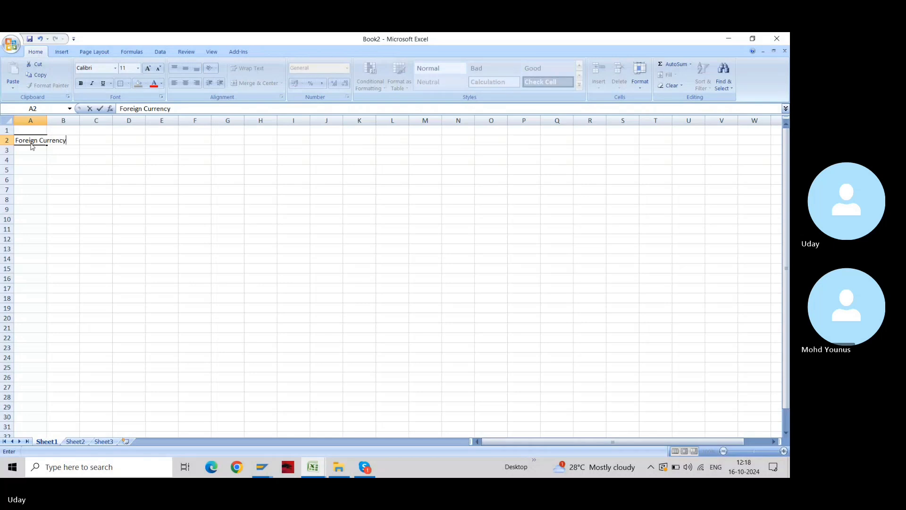
Complete the A2 title so it reads 'Foreign Currency Valuation'
key(Return)
key(Up)
key(F2)
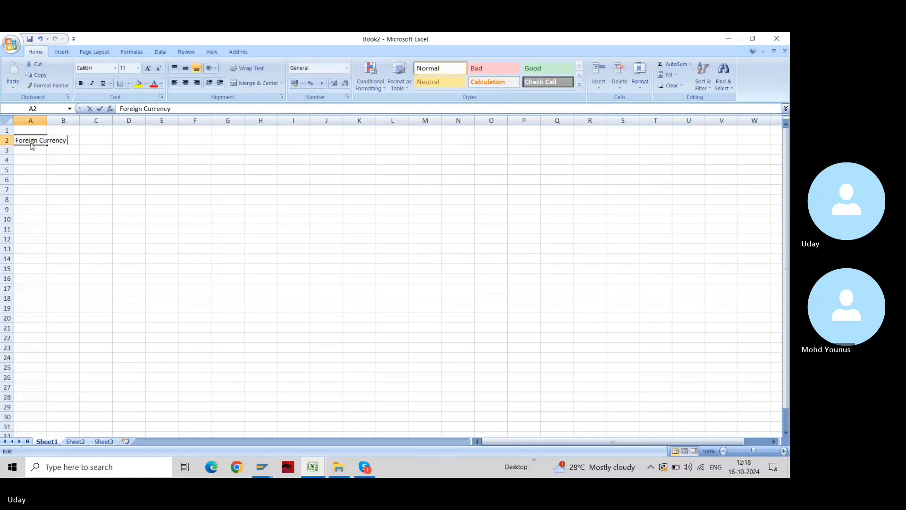
text(Val)
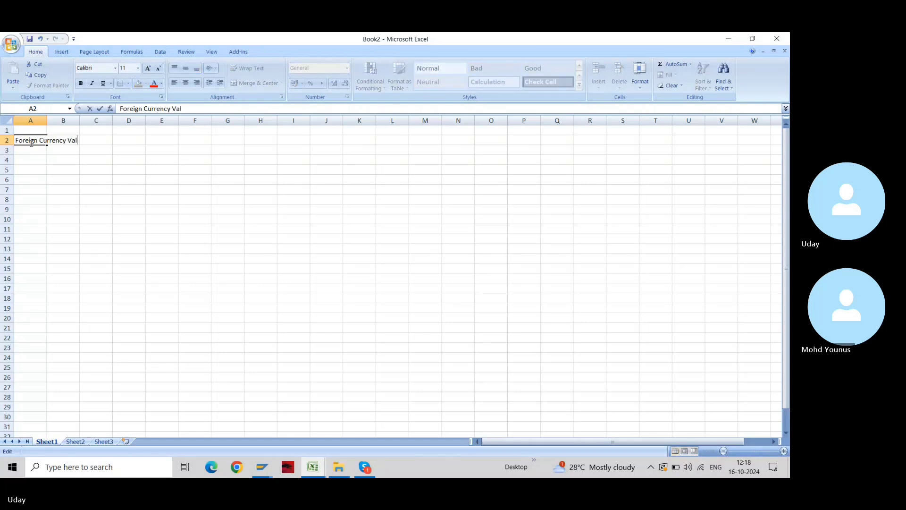
text(uation)
key(Return)
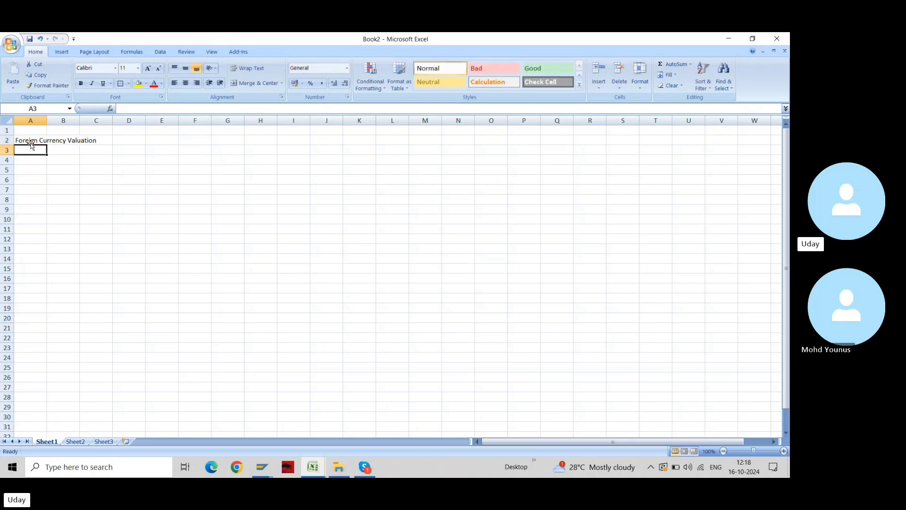
Hide the sheet gridlines and make the A2 title bold
key(alt+w)
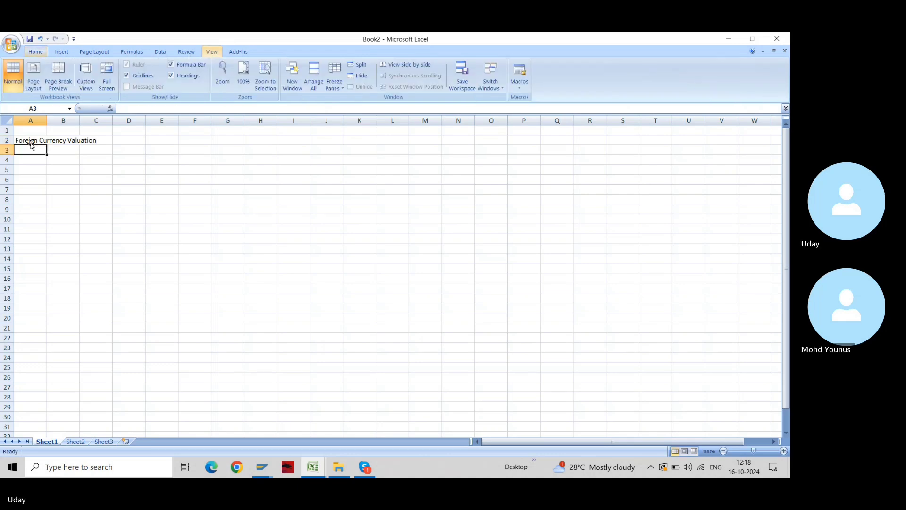
key(v)
key(g)
click(30, 141)
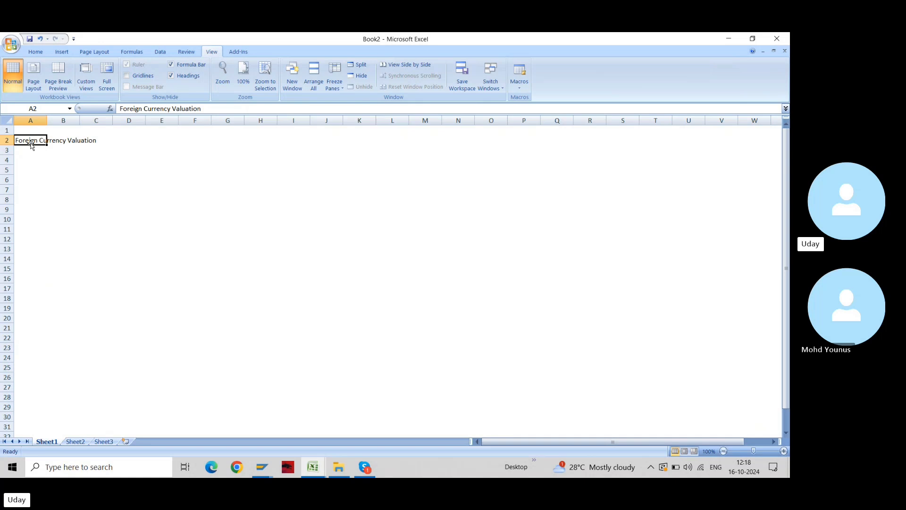
key(ctrl+b)
Enter the label 'Foreign Currency' in cell A4
click(36, 163)
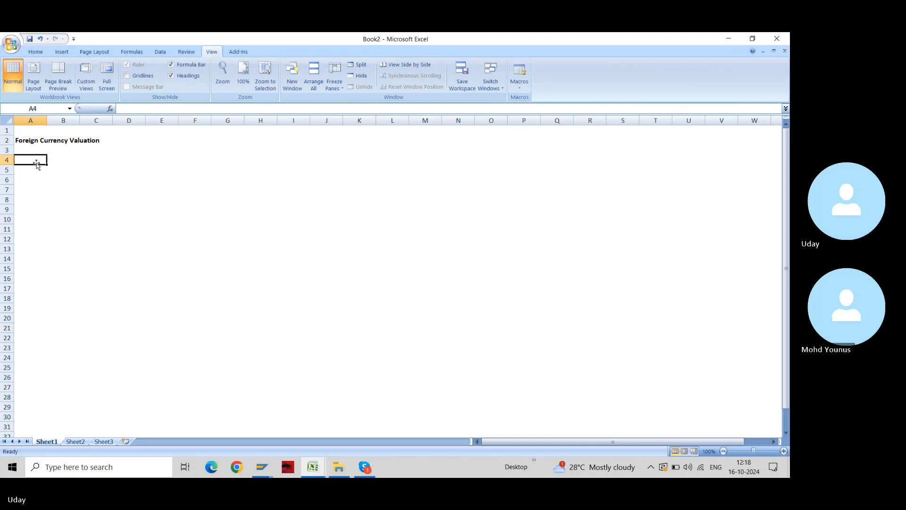
text(Foreign)
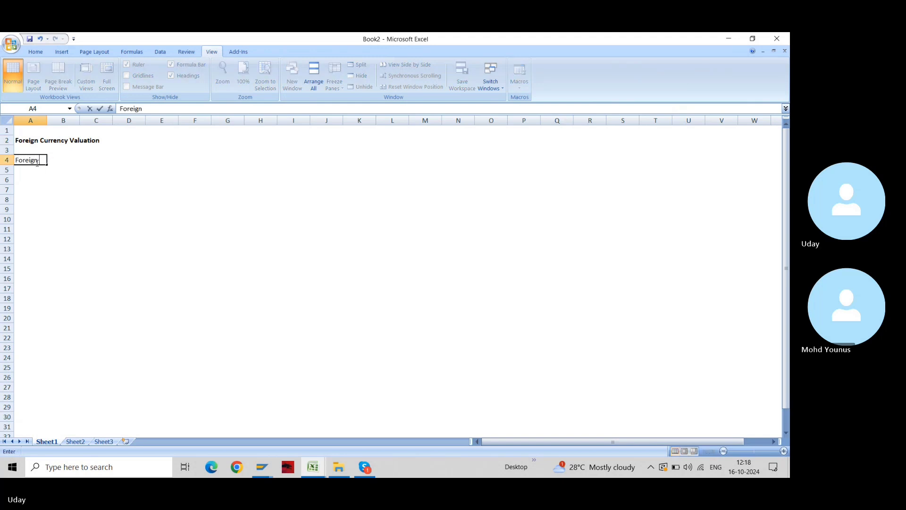
text( Currency)
key(Return)
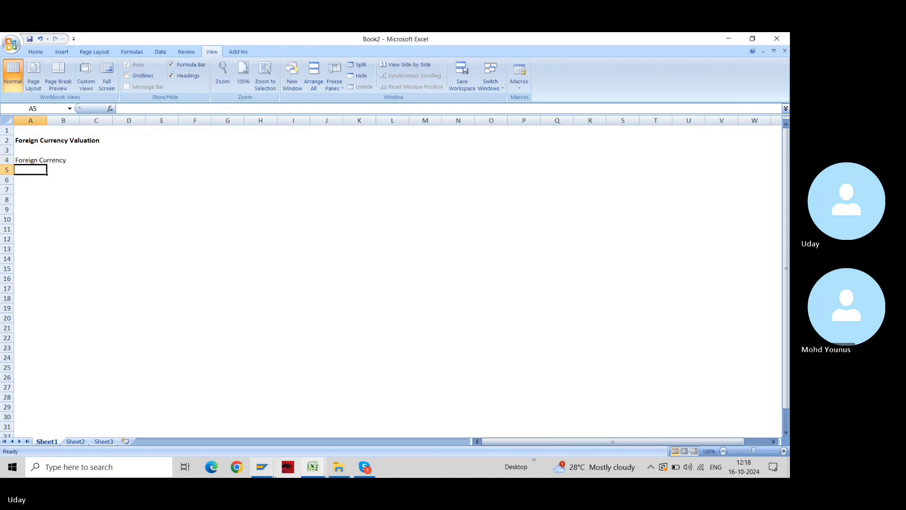
click(262, 468)
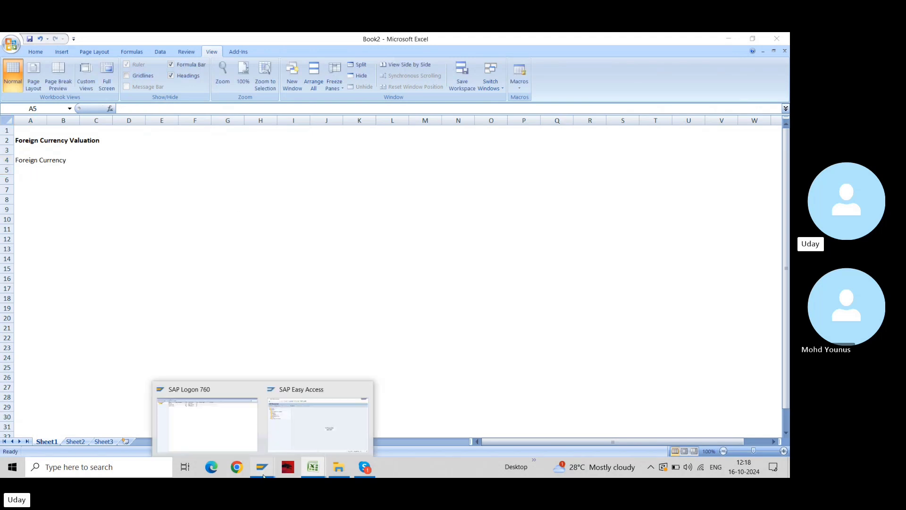
Run transaction FS00 in SAP Easy Access, then bring up the SAP Logon 760 window
click(324, 415)
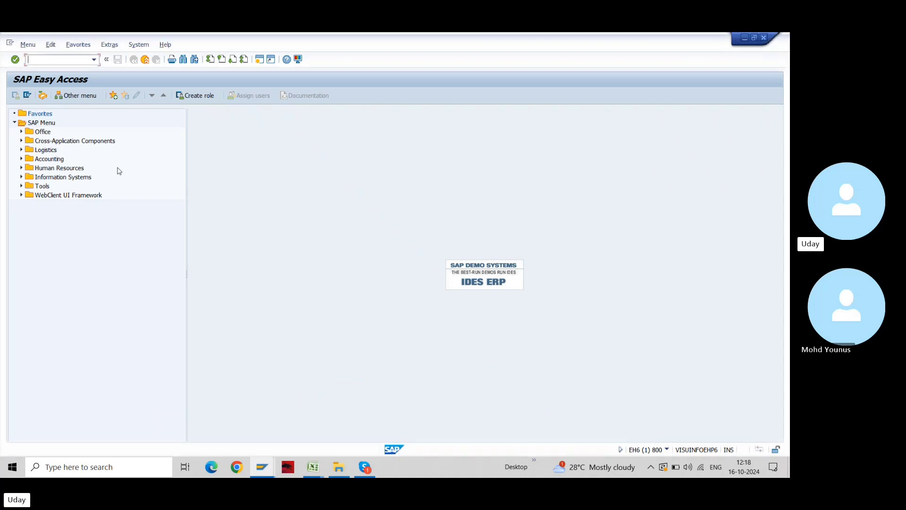
text(fs00)
key(Return)
key(alt+Tab)
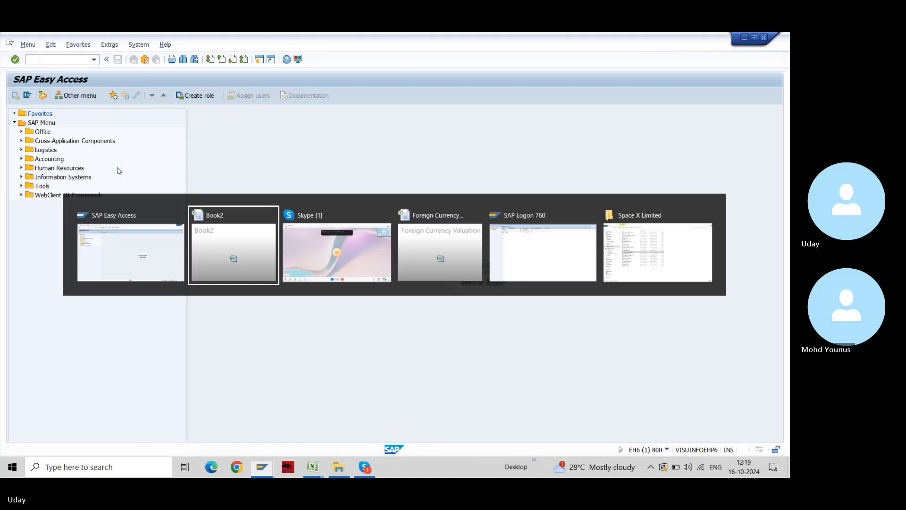
key(Escape)
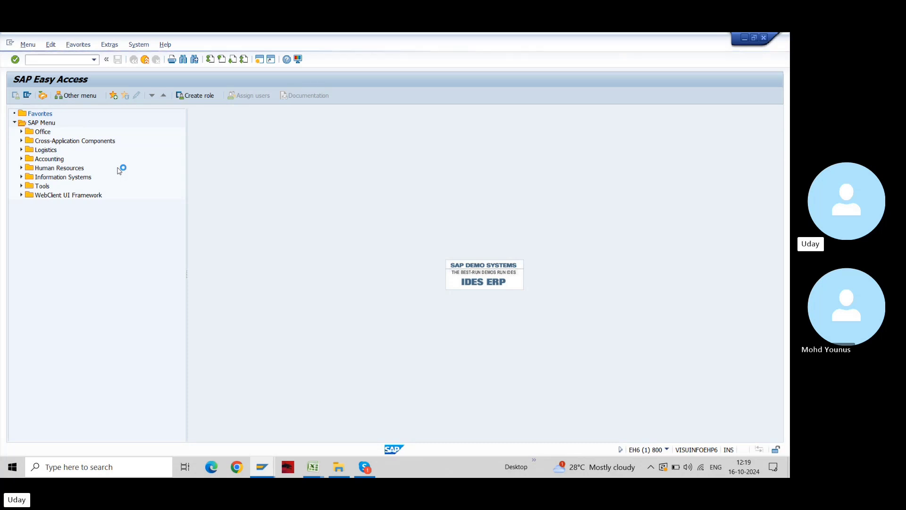
key(alt+Tab)
key(alt+Tab)
key(alt+Tab)
key(alt+Tab)
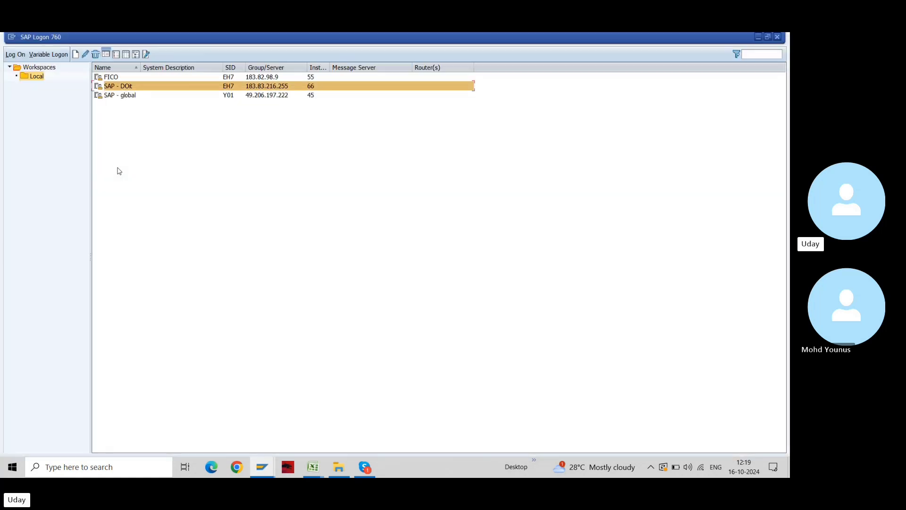
Log on to SAP - DOit with the saved user and password, then run transaction MIRO
key(Return)
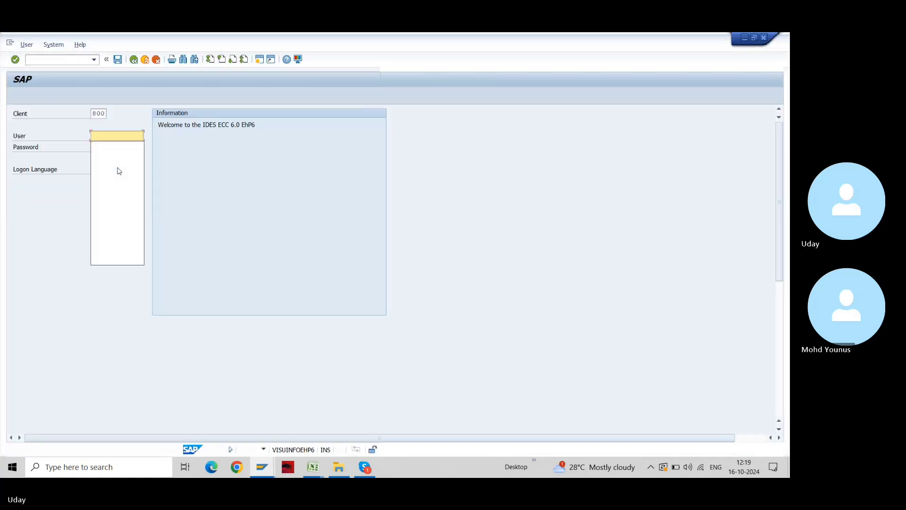
key(Return)
key(Return)
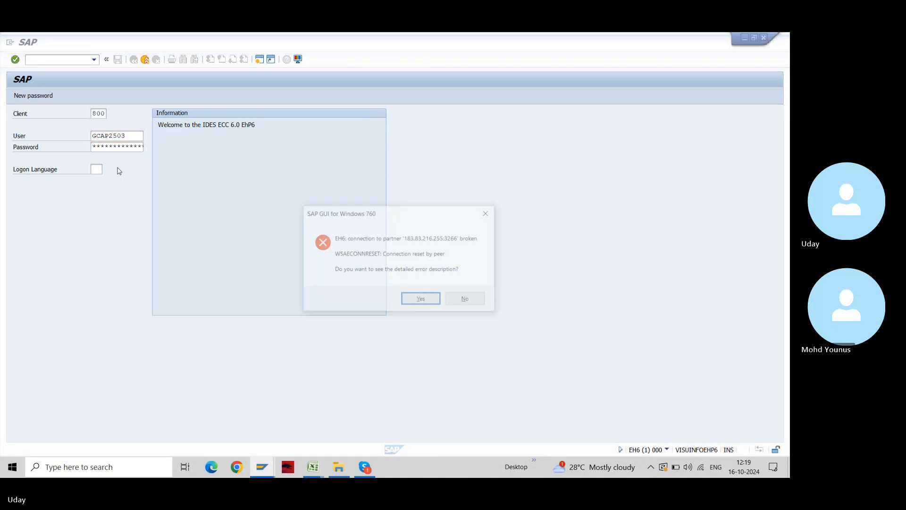
key(Return)
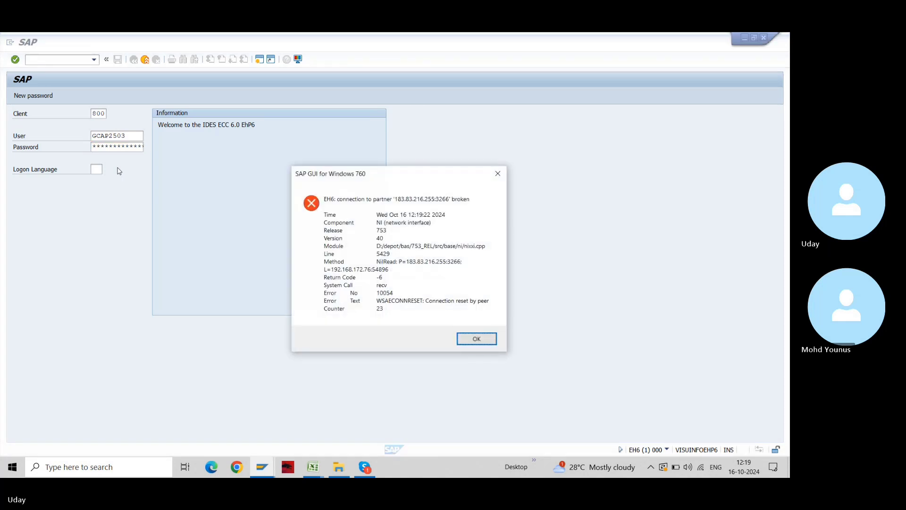
key(Return)
text(*******)
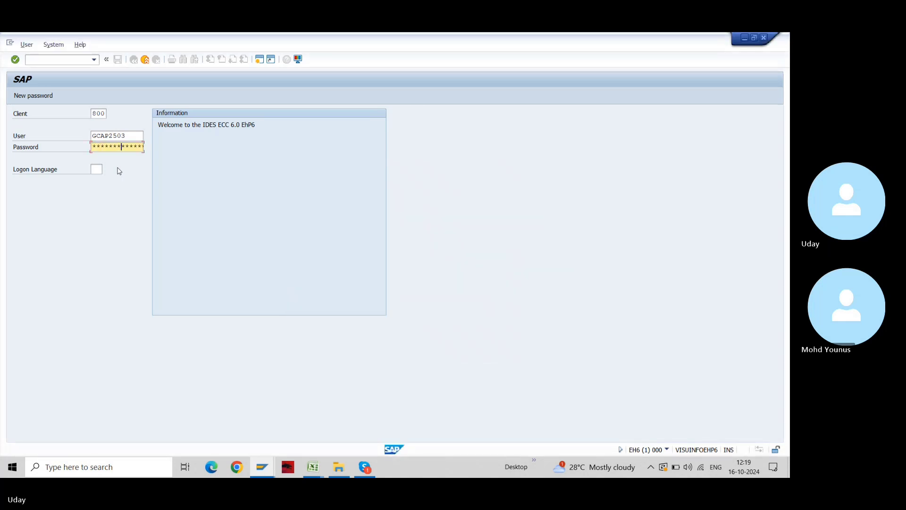
key(Return)
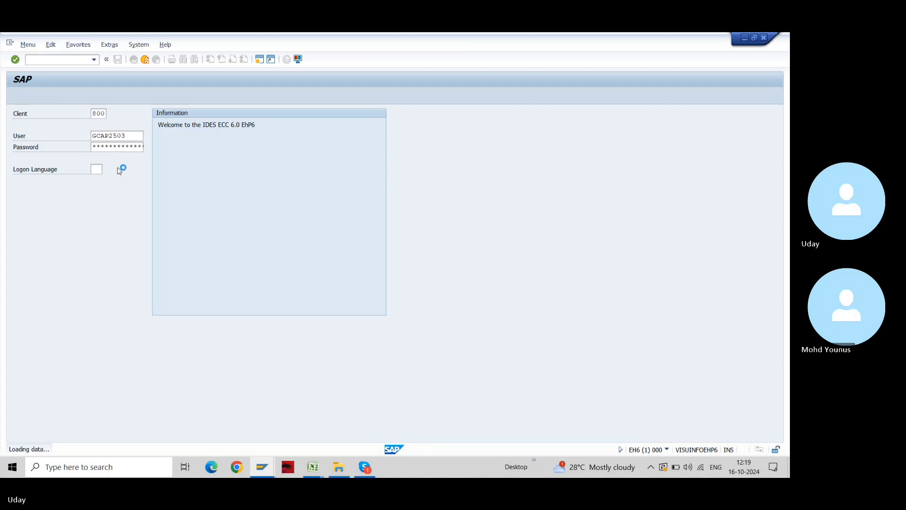
text(miro)
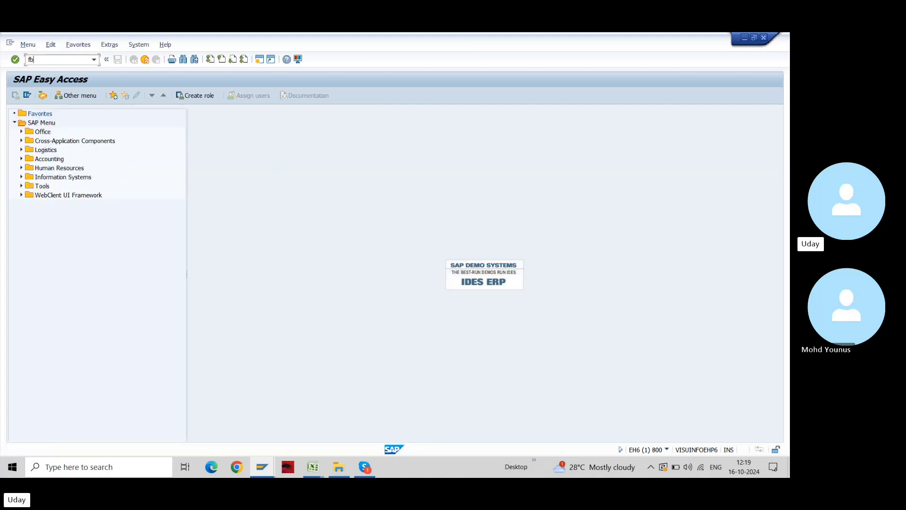
key(Return)
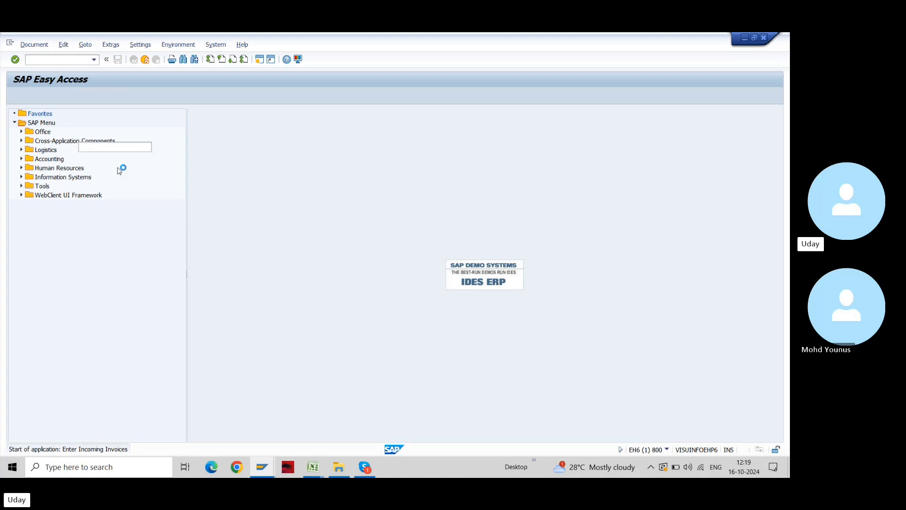
Fill the MIRO header with vendor 700015, date 26092024, reference Inv5 and text Forex Entry
click(104, 147)
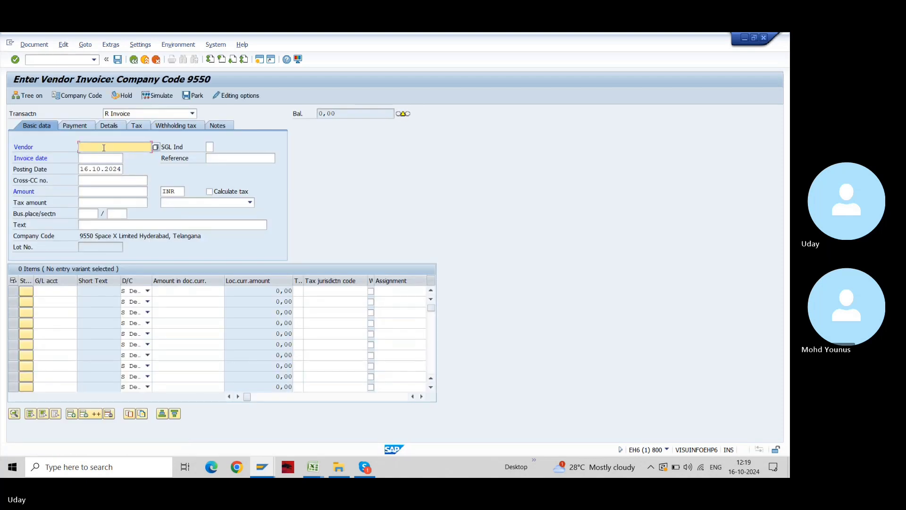
text(700015)
key(Tab)
key(Tab)
text(26092024)
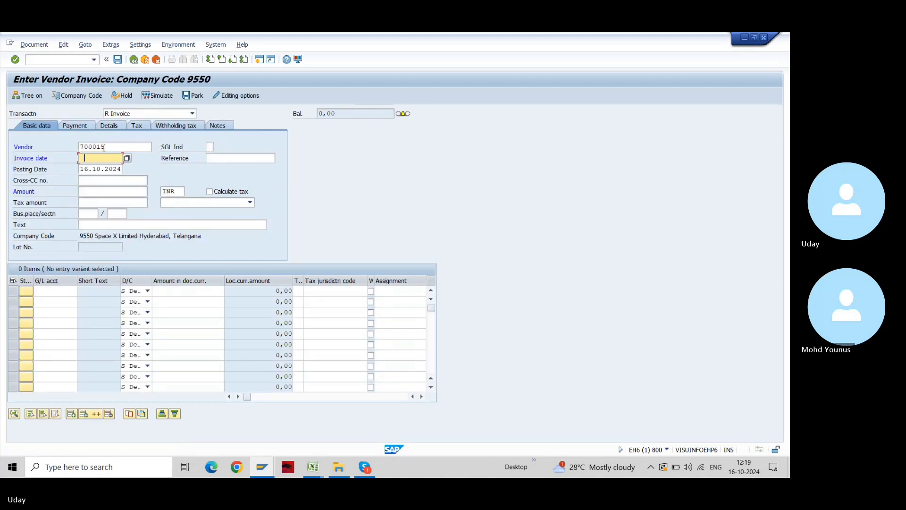
key(Tab)
text(Inv5)
key(Tab)
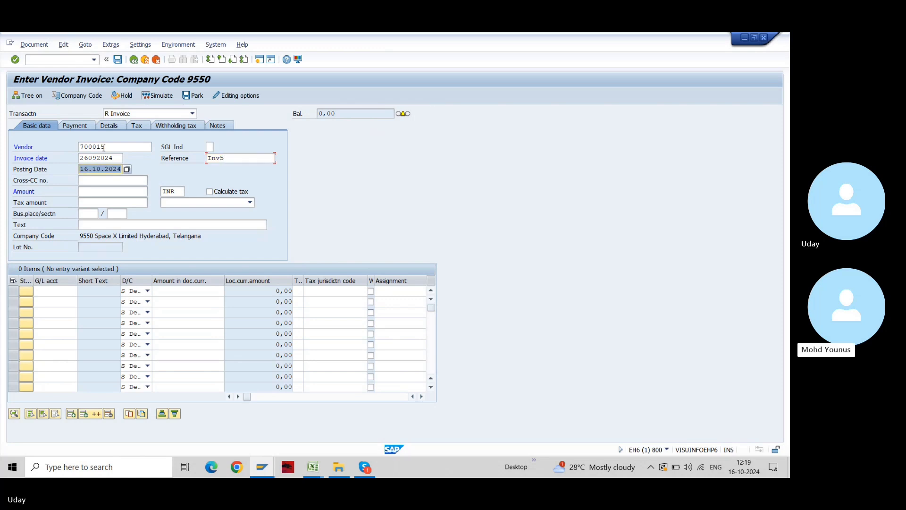
key(Return)
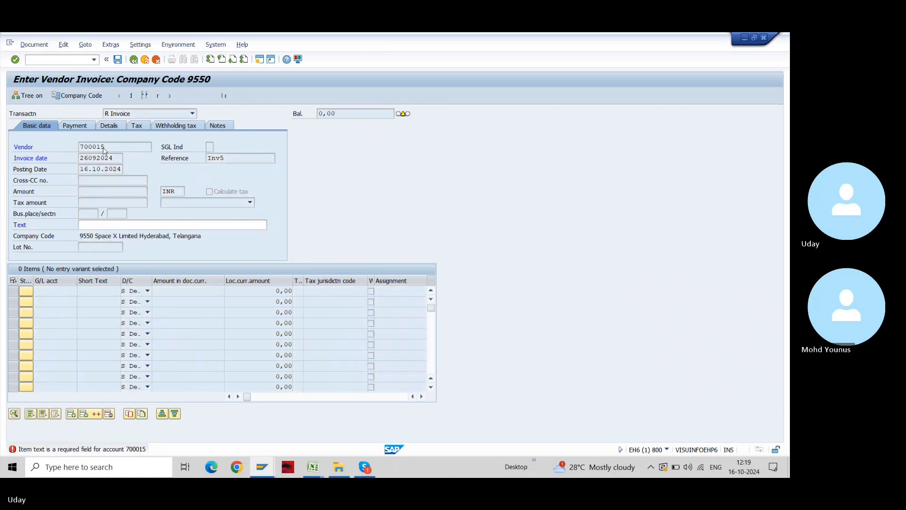
key(space)
click(122, 239)
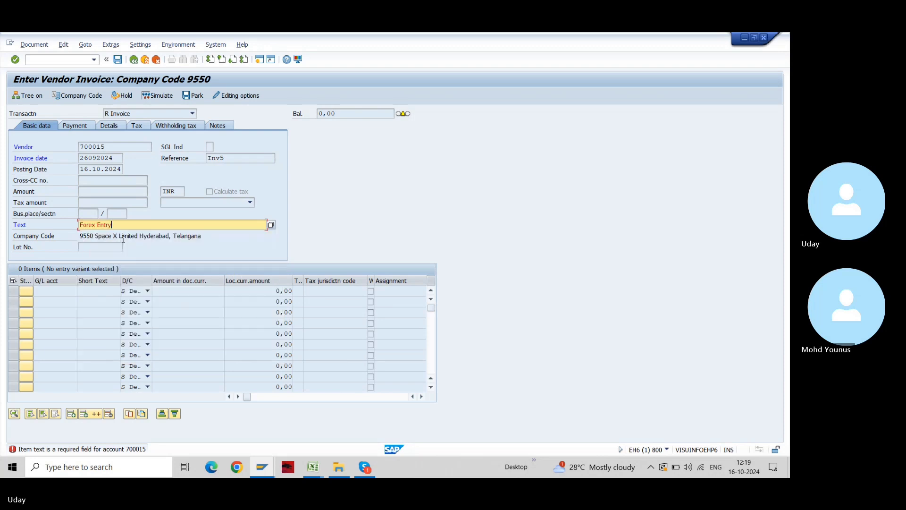
key(Return)
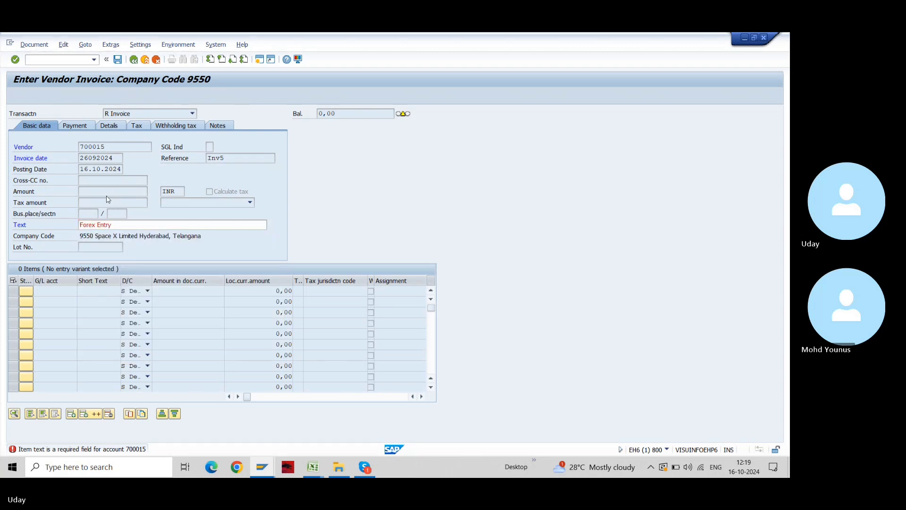
key(Return)
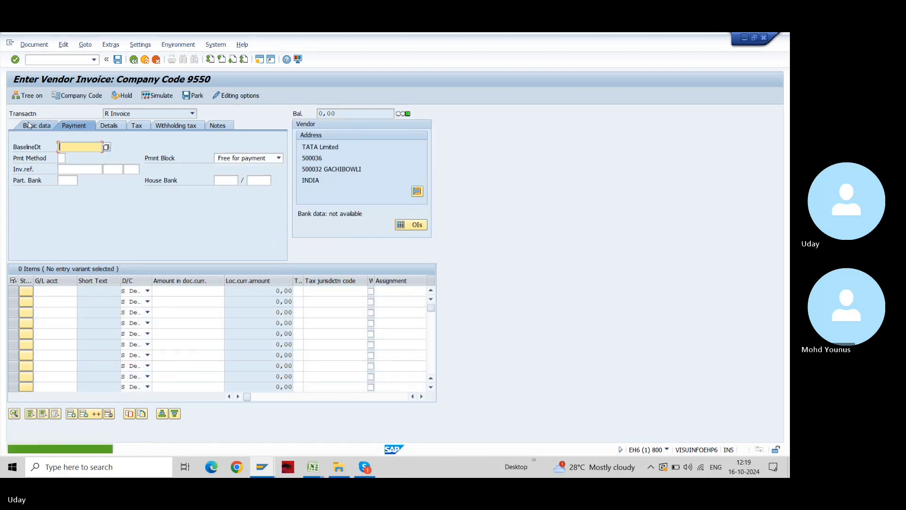
click(31, 126)
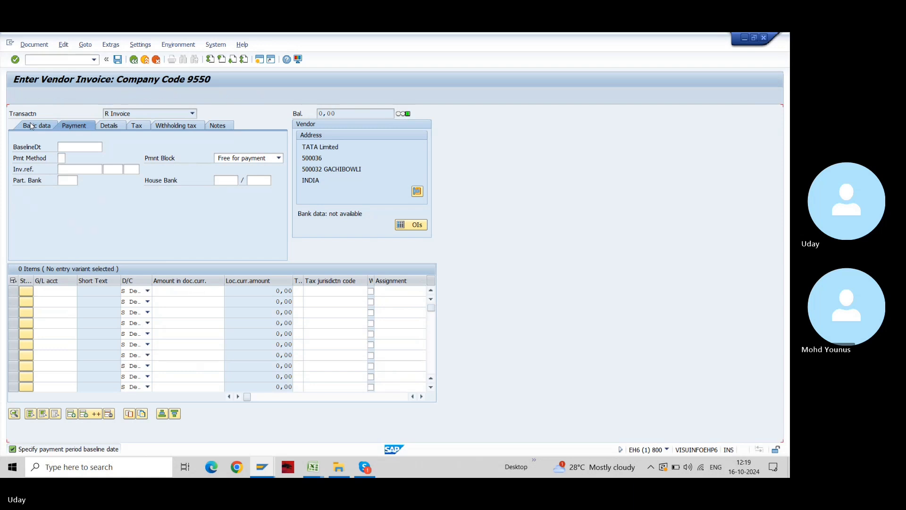
Switch to transaction FB60 and enter vendor 700015, date 26092024 and amount 100000
key(ctrl+slash)
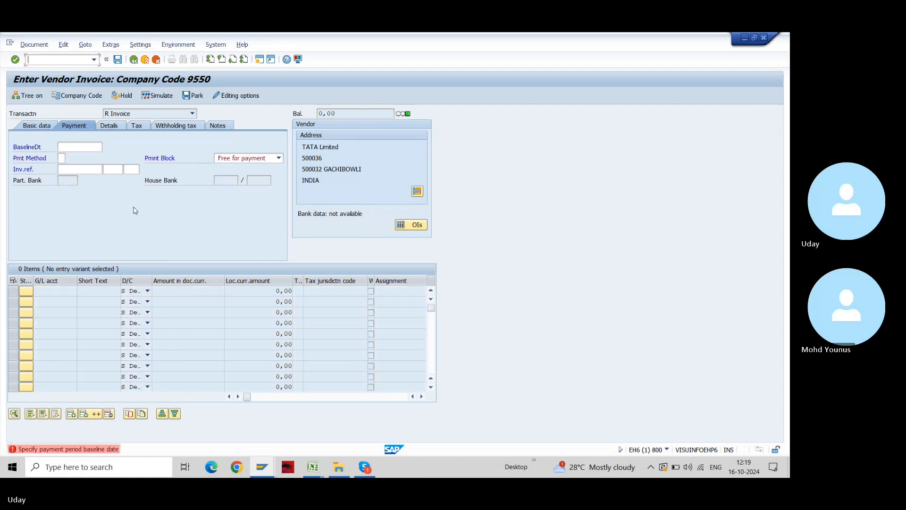
text(/nfb60)
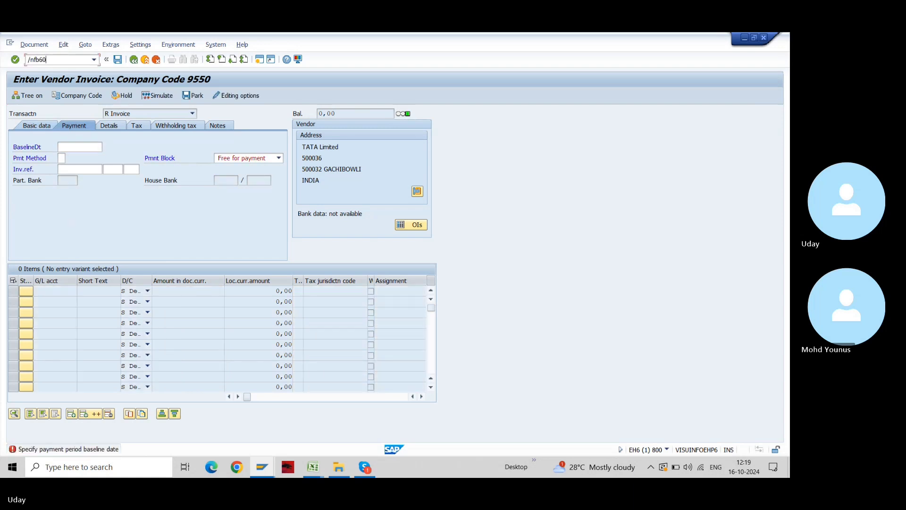
key(Return)
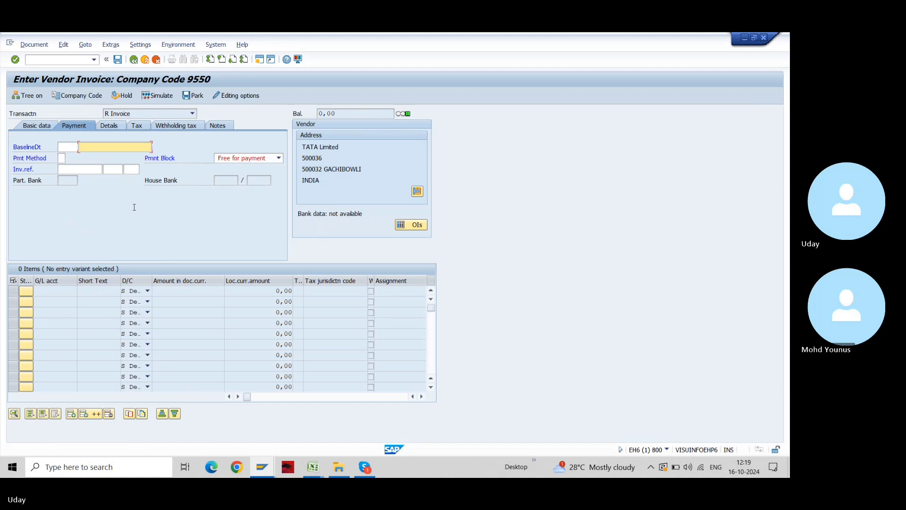
key(Tab)
key(Tab)
key(space)
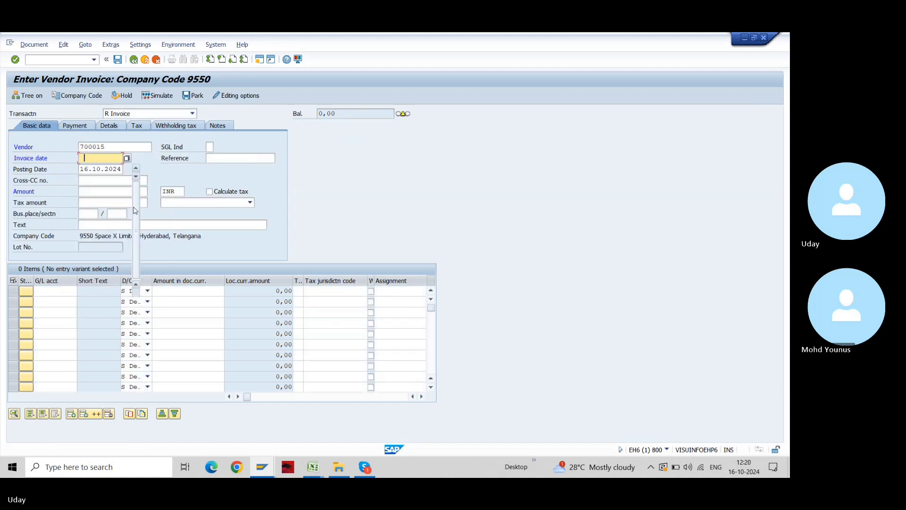
key(Down)
key(Tab)
key(Tab)
key(Tab)
key(Tab)
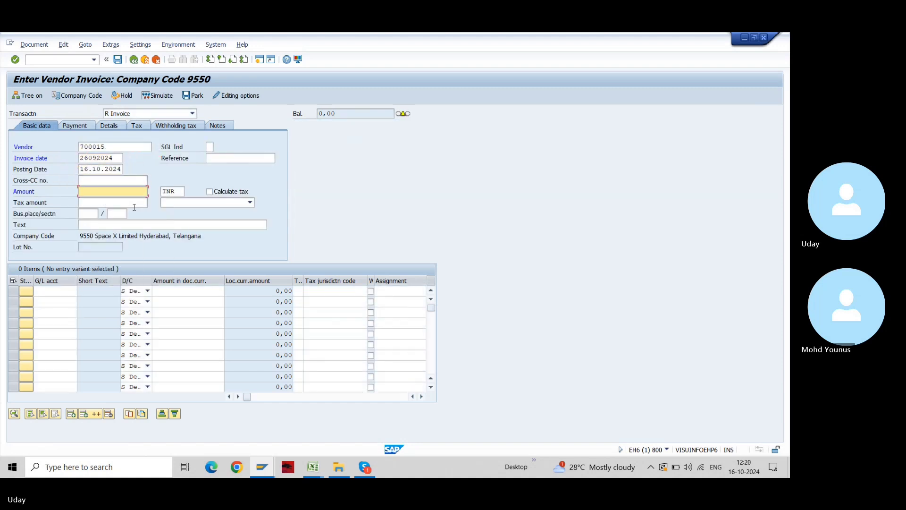
text(100000)
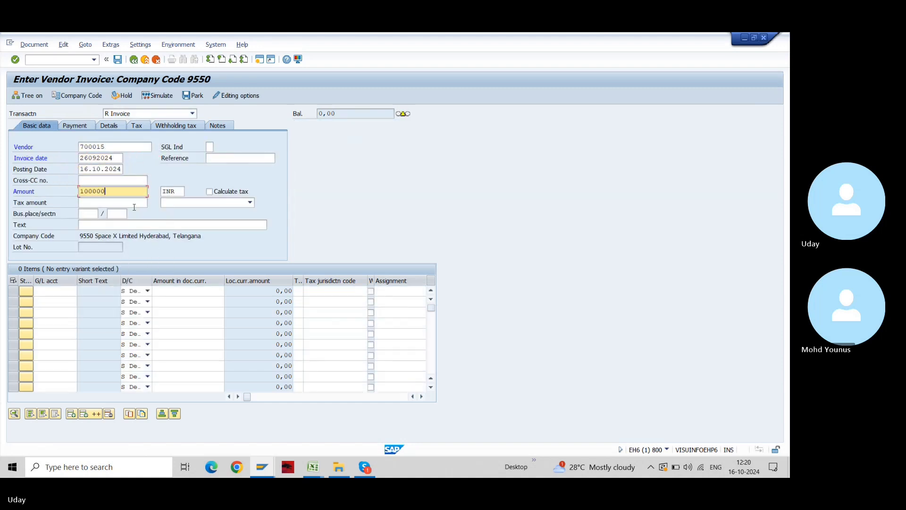
click(177, 191)
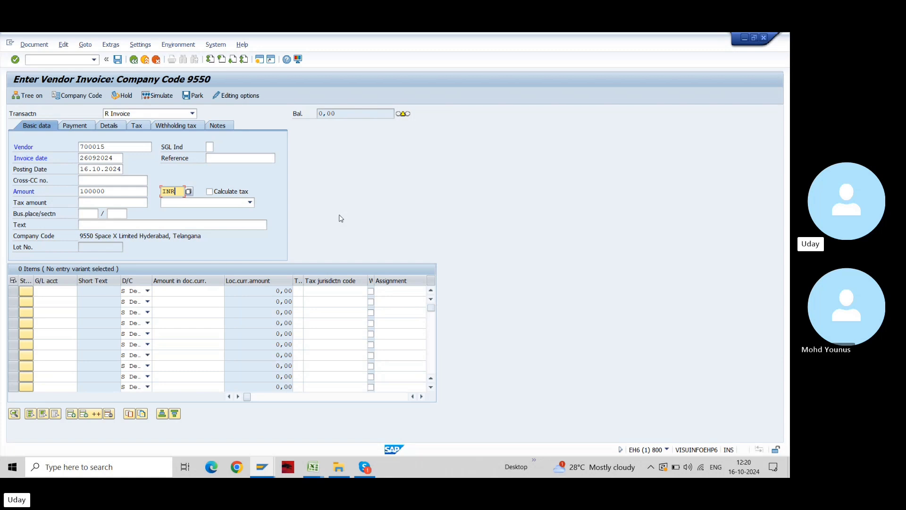
Return to the Book2 workbook and type 'Machinery 1' into cell C6
key(alt+Tab)
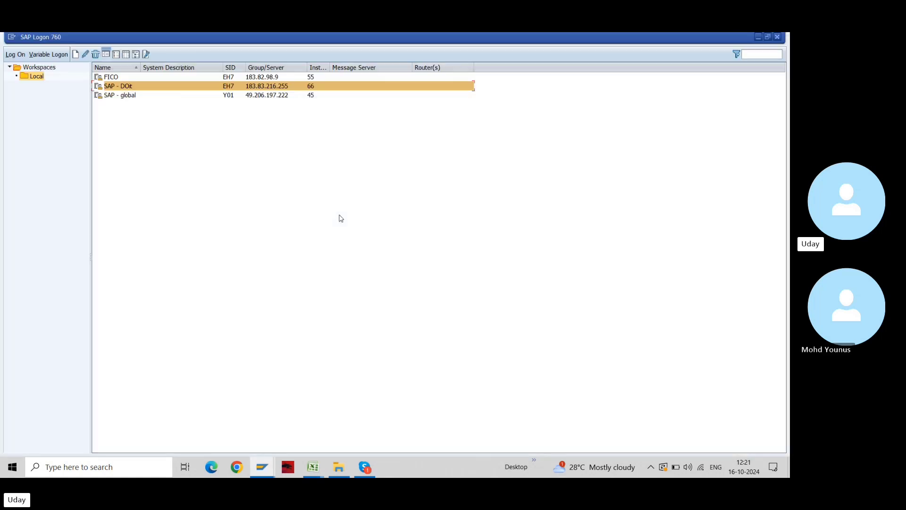
key(alt+Tab)
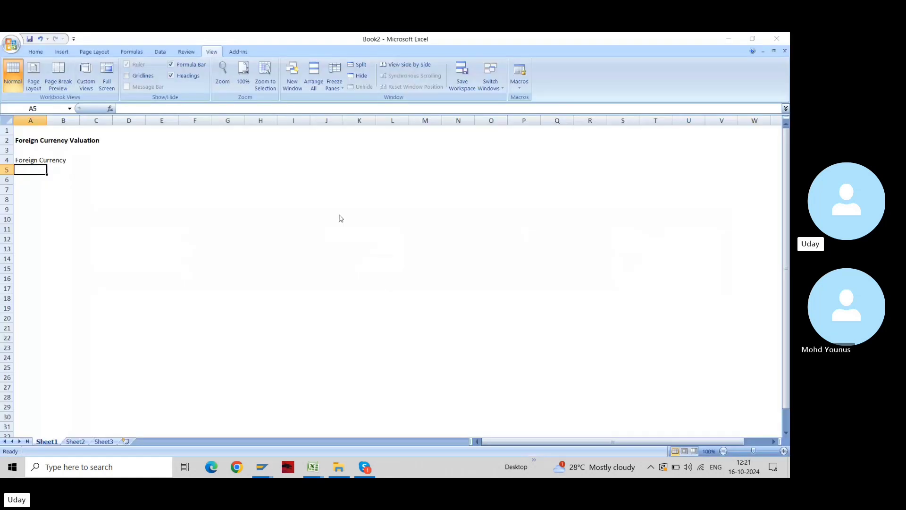
key(Down)
key(Right)
key(Right)
key(Right)
key(Left)
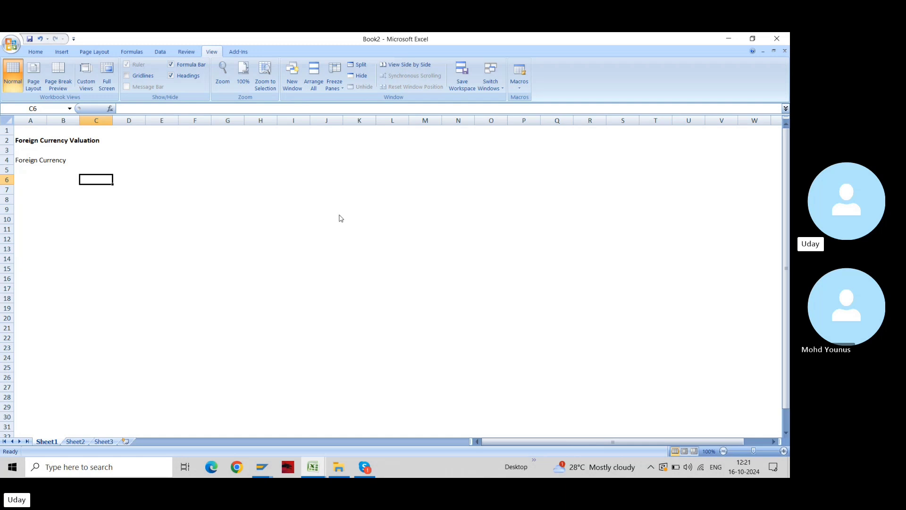
text(Machin)
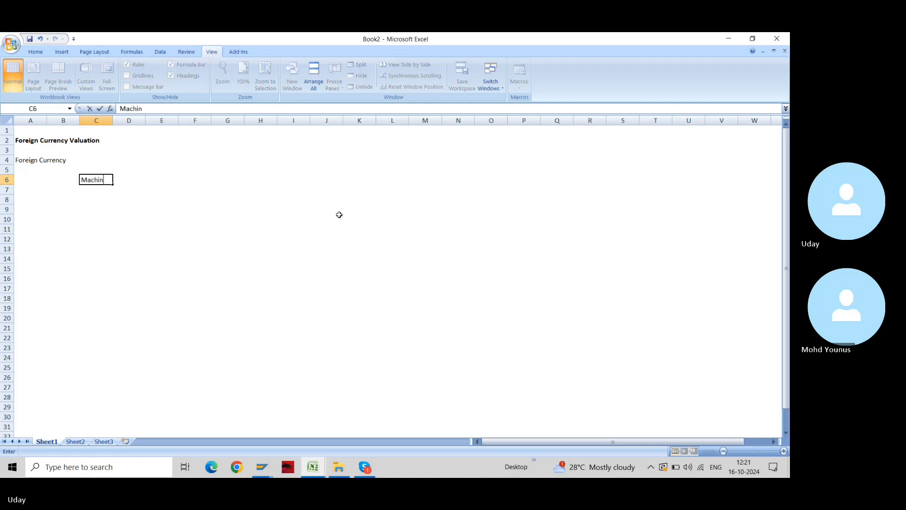
text(ery)
key(Return)
key(Up)
key(F2)
text(1)
key(Return)
key(Up)
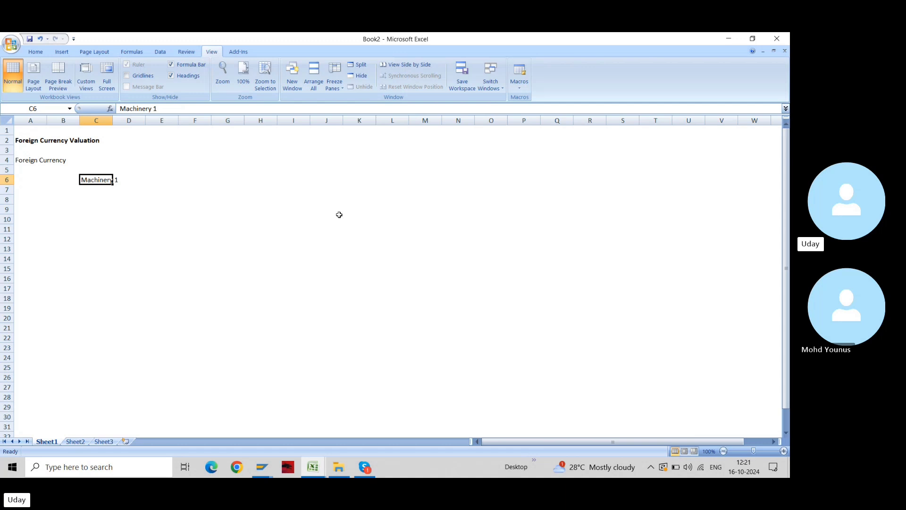
key(Down)
key(Up)
Put an outside border around the range G6:J16
key(Right)
key(Right)
key(Right)
key(Right)
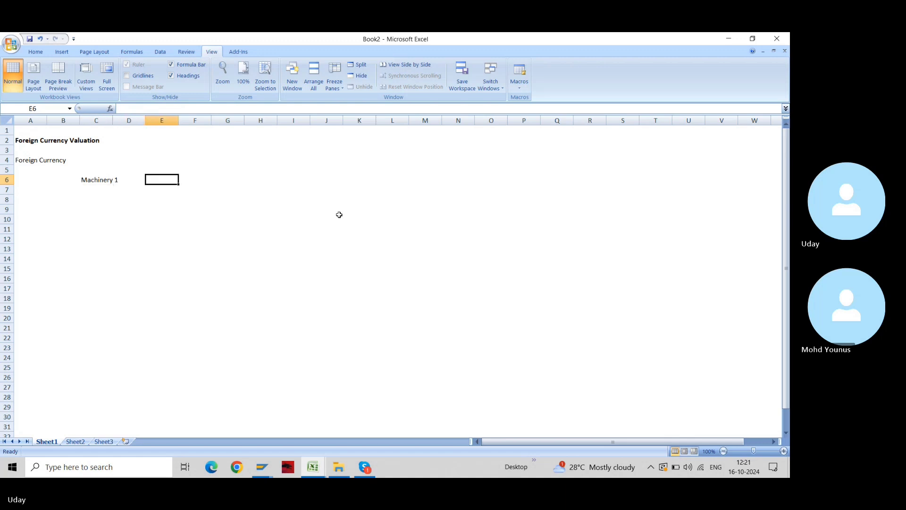
key(shift+Down)
key(shift+Down)
key(shift+Down)
key(shift+Down)
key(shift+Down)
key(shift+Down)
key(shift+Down)
key(shift+Down)
key(shift+Down)
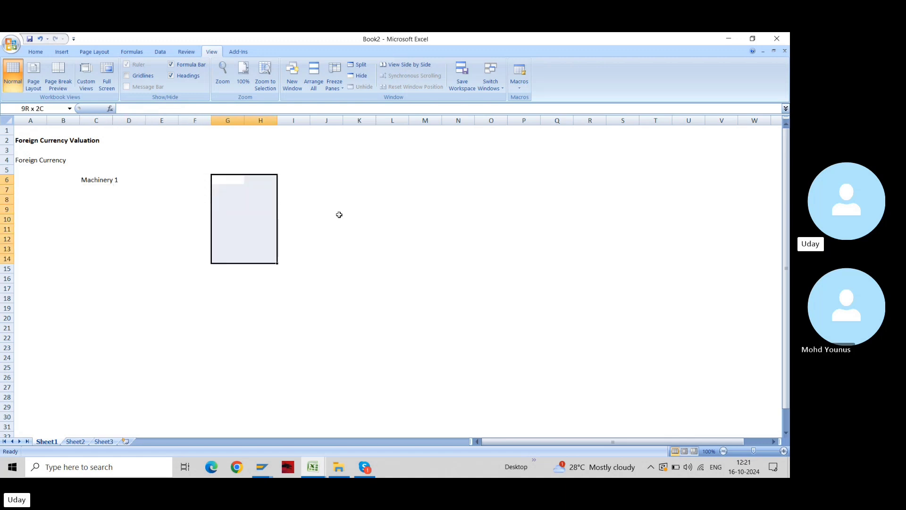
key(shift+Right)
key(shift+Right)
key(shift+Right)
key(shift+Down)
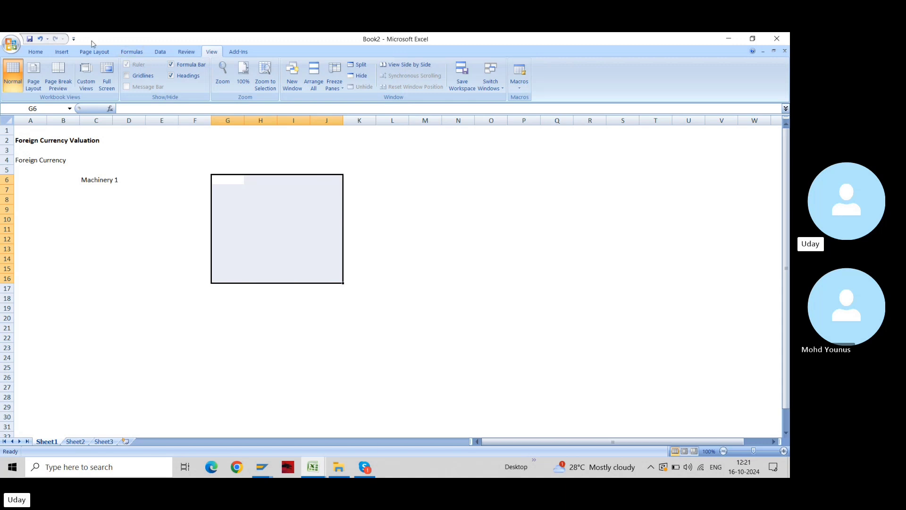
key(alt+h)
key(b)
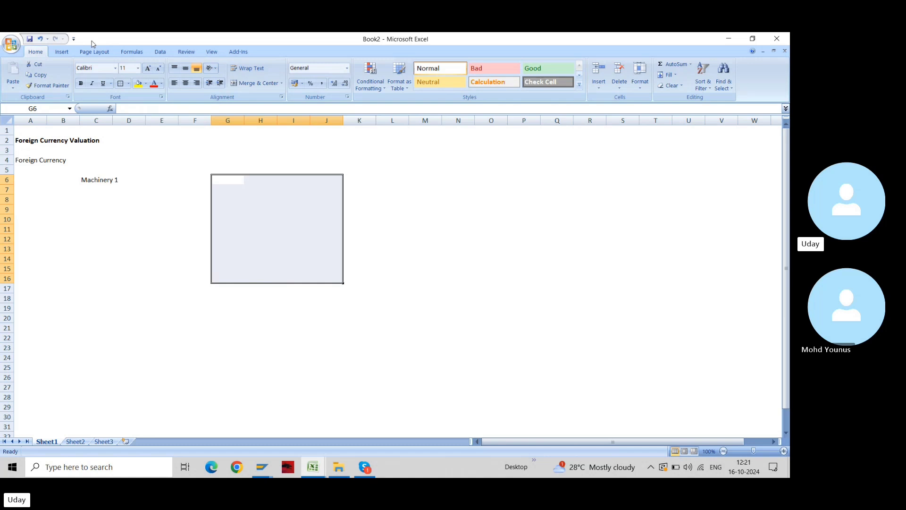
Merge G6:J6 into one cell and start entering '100 USD' in H11
key(Down)
key(Up)
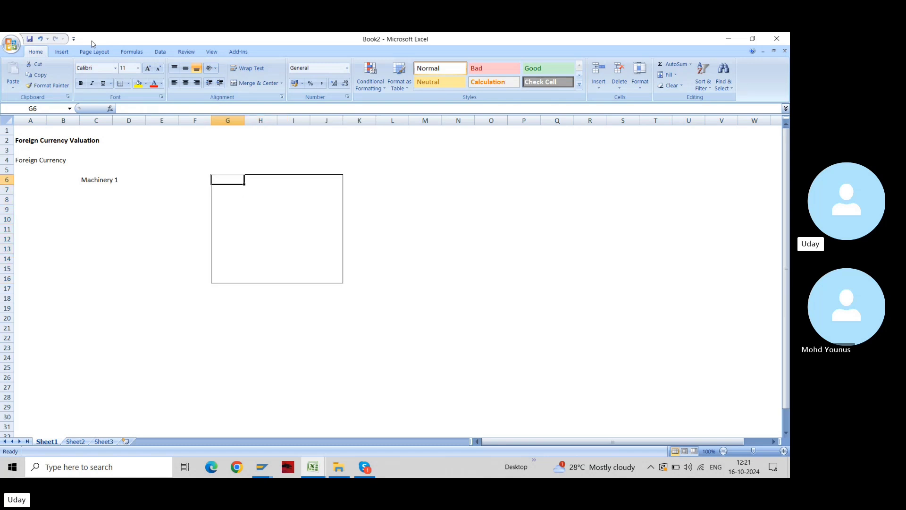
key(shift+Right)
key(shift+Right)
key(shift+Right)
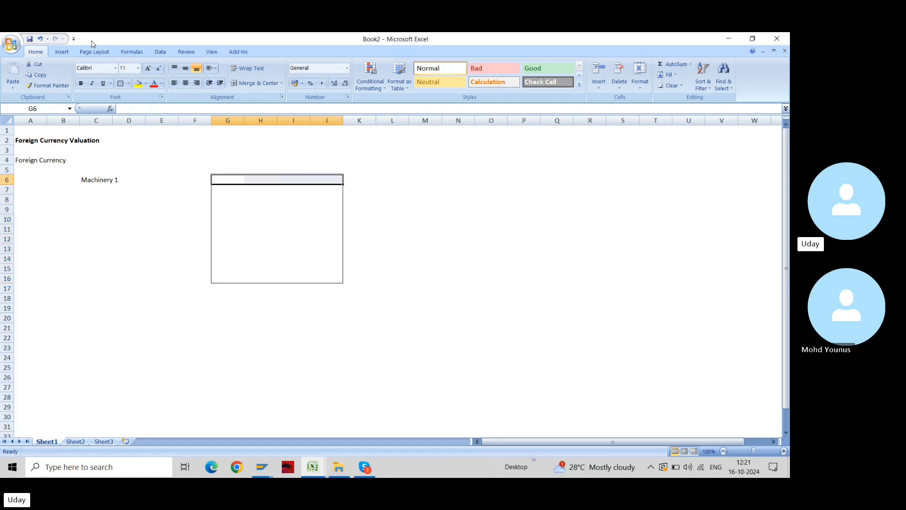
click(259, 86)
key(Down)
key(Down)
key(Down)
key(Down)
key(Down)
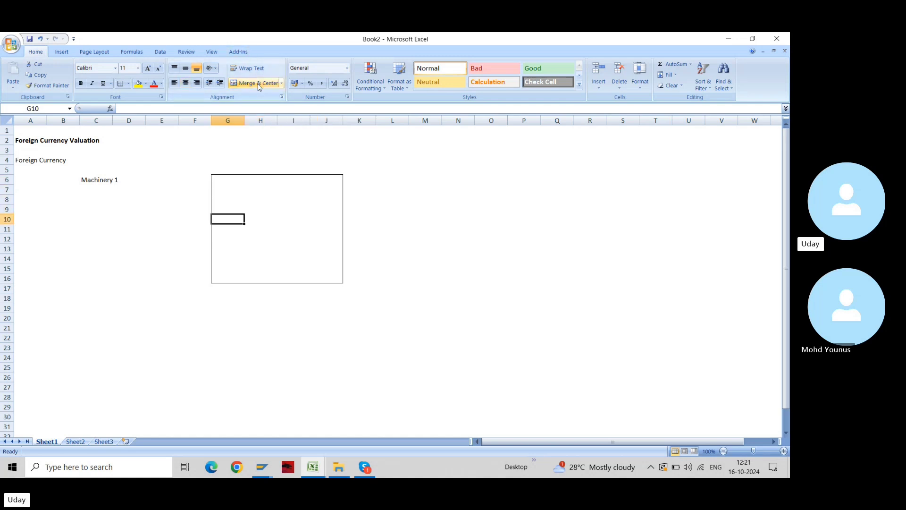
key(Right)
text(100)
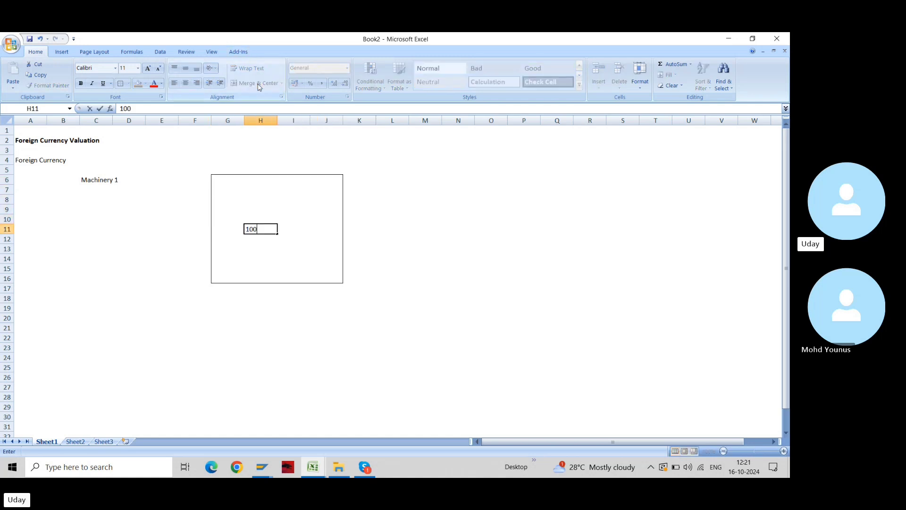
text( USD)
Confirm the '100 USD' entry in H11 and call up the window switcher
key(Return)
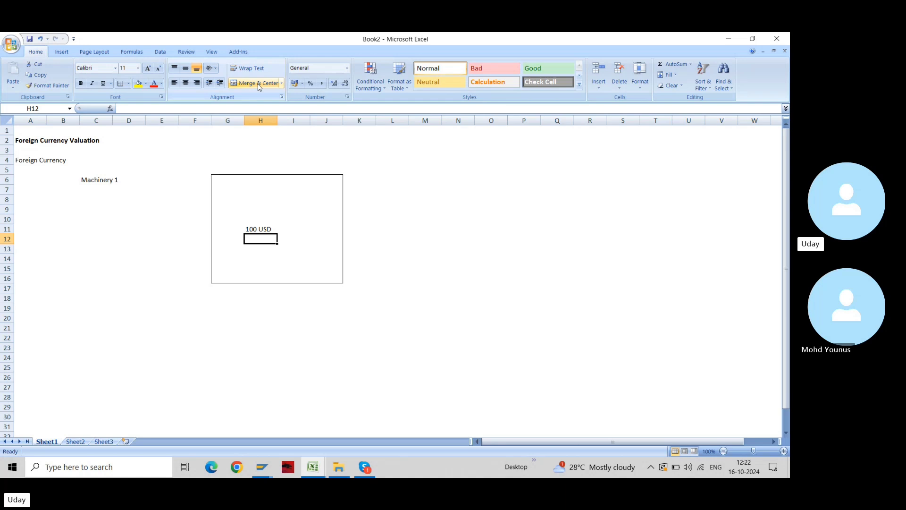
key(alt+Tab)
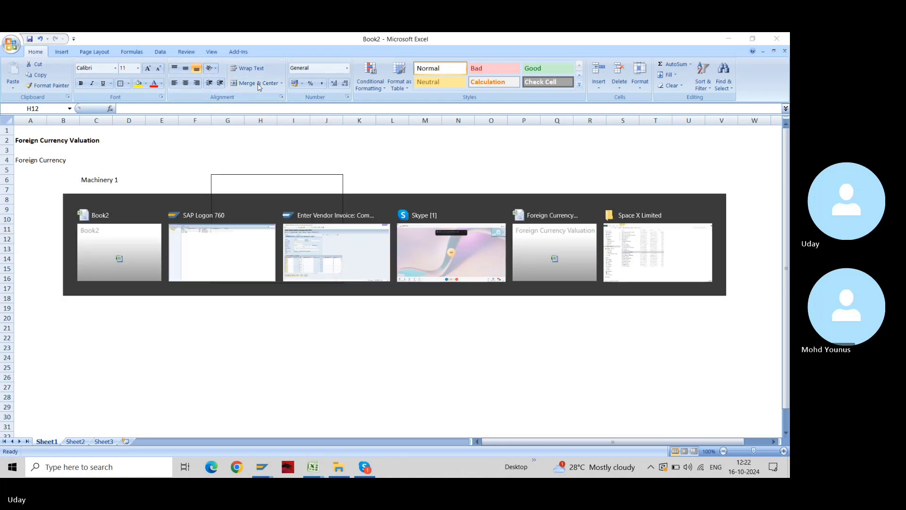
Replace the SAP invoice currency INR with USD, then return to Book2
key(alt+Tab)
click(176, 191)
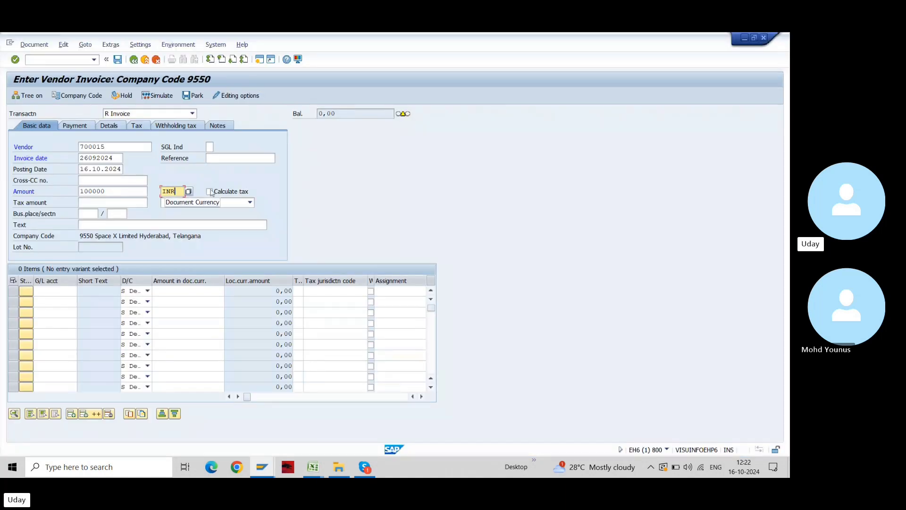
double_click(181, 190)
text(USD)
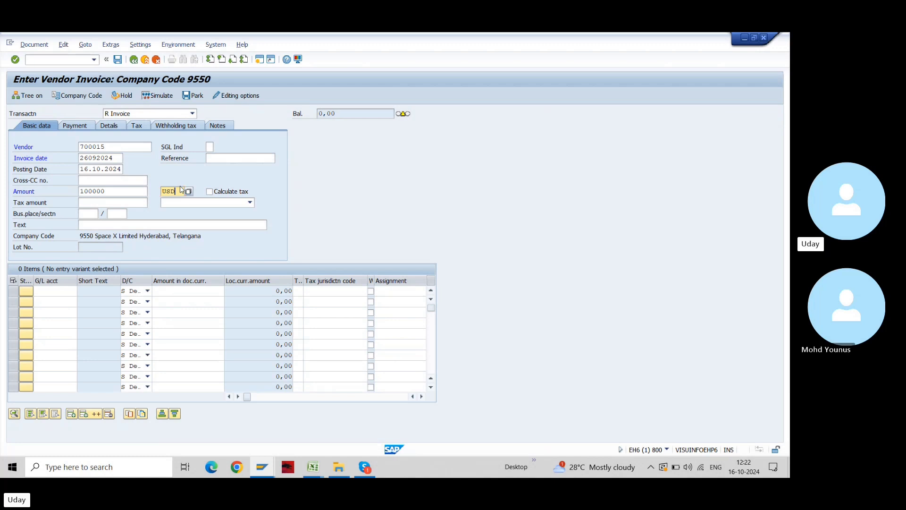
key(alt+Tab)
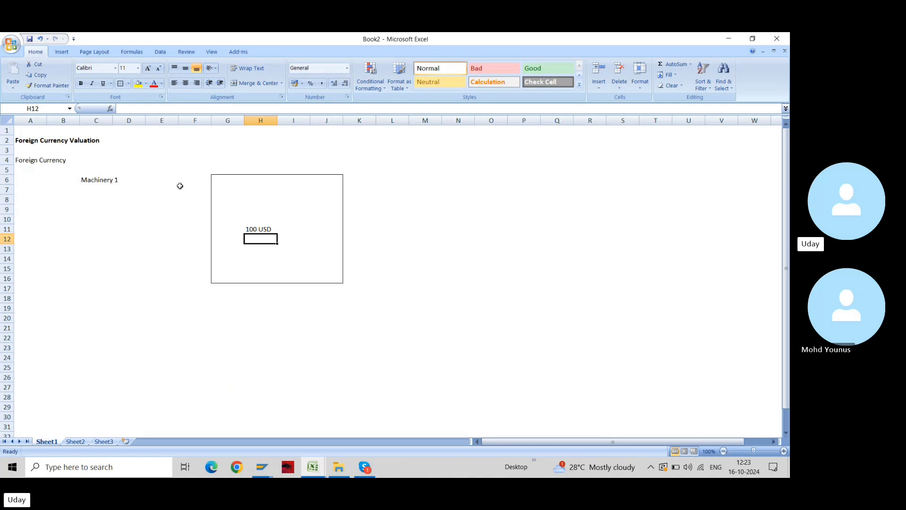
key(Up)
key(Up)
key(Up)
key(Up)
key(Up)
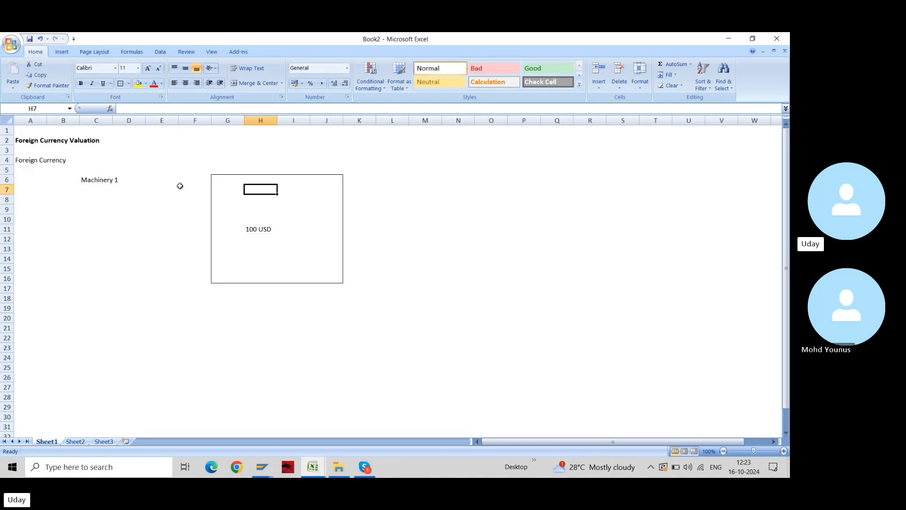
key(Right)
key(Right)
key(Right)
key(Right)
key(Right)
key(Right)
key(Up)
key(Up)
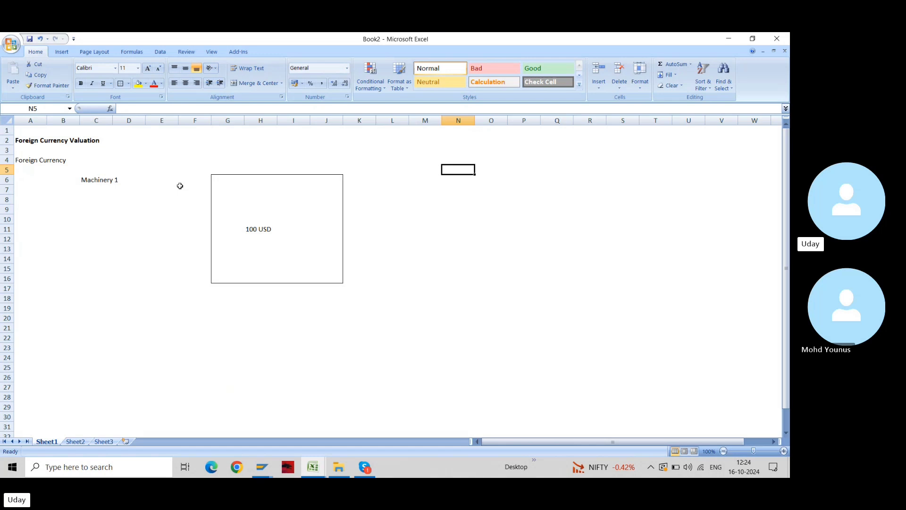
key(Home)
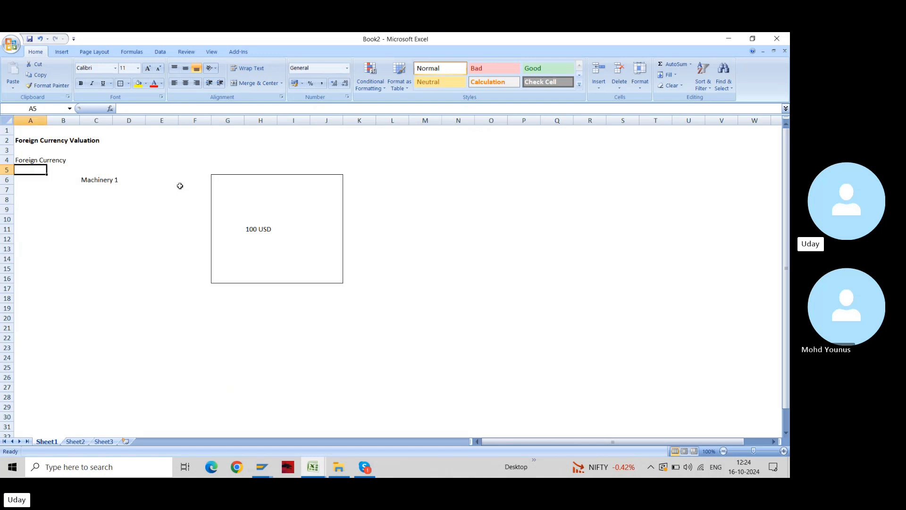
key(Right)
key(Right)
key(Right)
key(Right)
key(Right)
key(shift+Right)
key(shift+Right)
key(shift+Right)
key(shift+Right)
key(shift+Down)
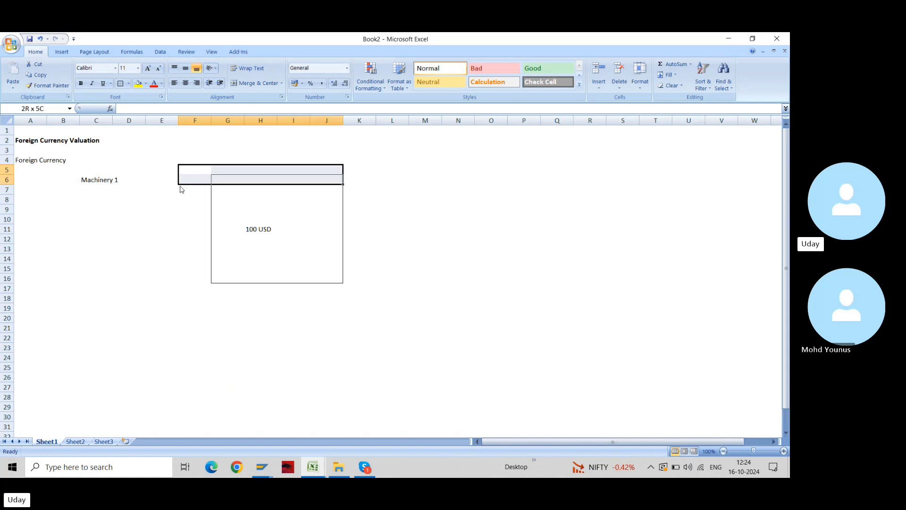
key(shift+Right)
key(shift+Down)
key(shift+Down)
key(shift+Down)
key(shift+Down)
key(shift+Down)
key(shift+Down)
key(shift+Down)
key(shift+Down)
key(shift+Down)
key(shift+Down)
key(shift+Down)
key(alt+h)
key(m)
key(c)
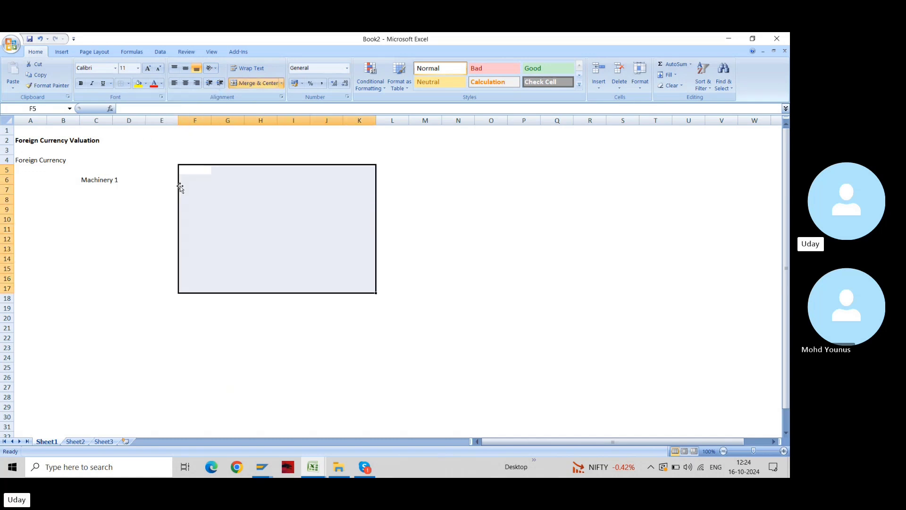
key(Left)
key(Left)
key(Left)
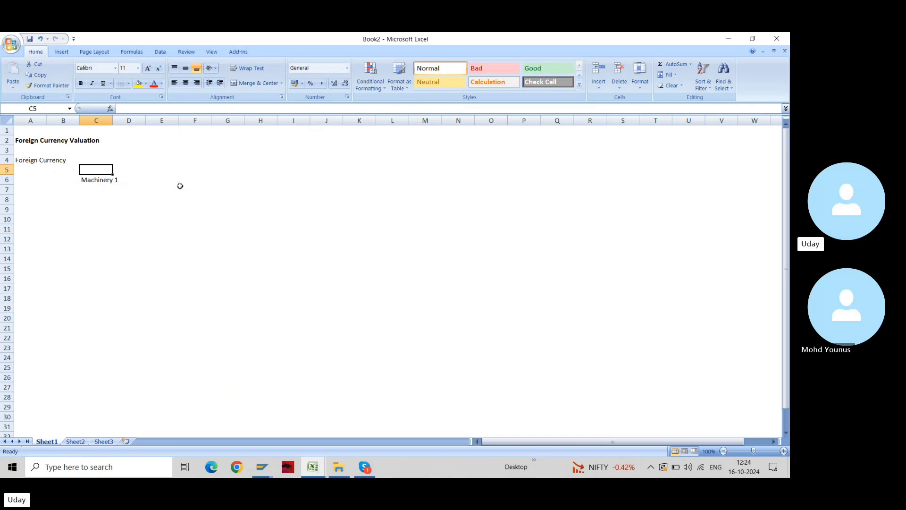
key(Up)
key(Left)
key(Left)
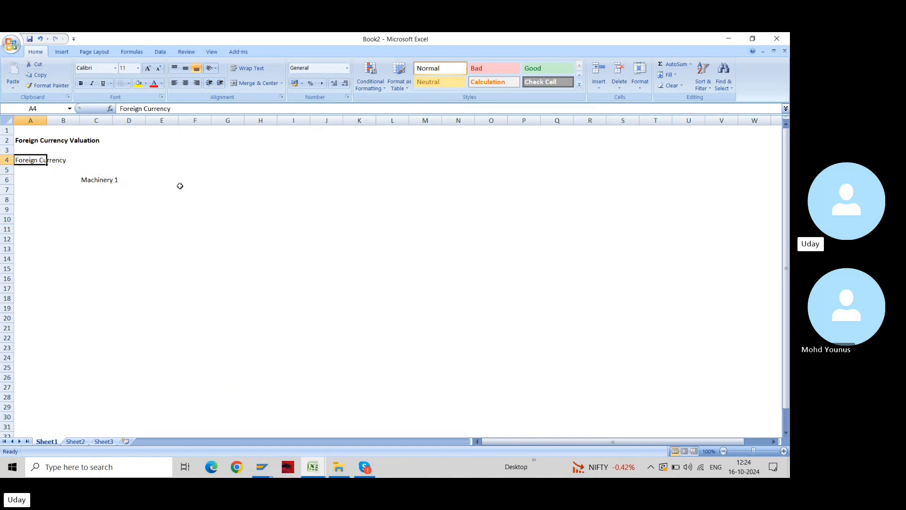
key(Right)
key(Right)
key(Right)
key(Right)
key(Right)
key(Right)
key(Right)
key(Right)
key(Right)
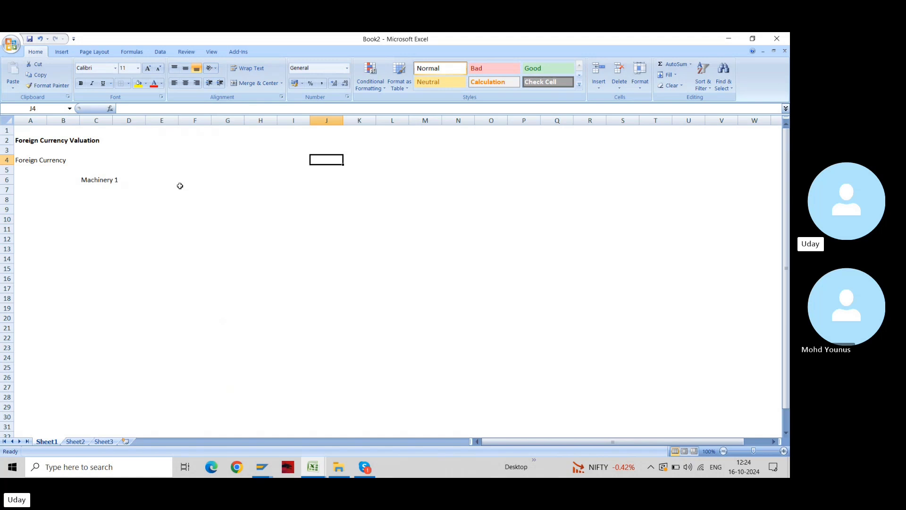
key(Down)
key(Down)
key(Right)
key(Left)
key(Up)
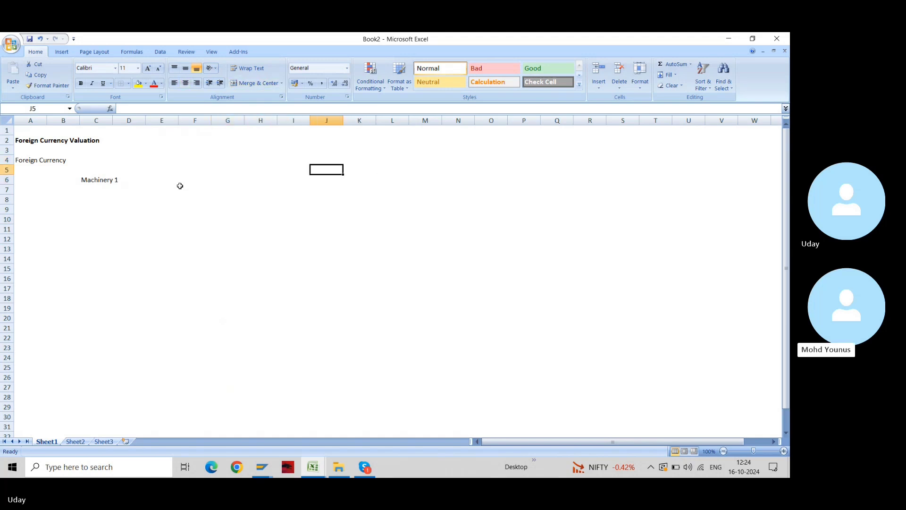
key(shift+Right)
key(shift+Down)
key(shift+Down)
key(ctrl+d)
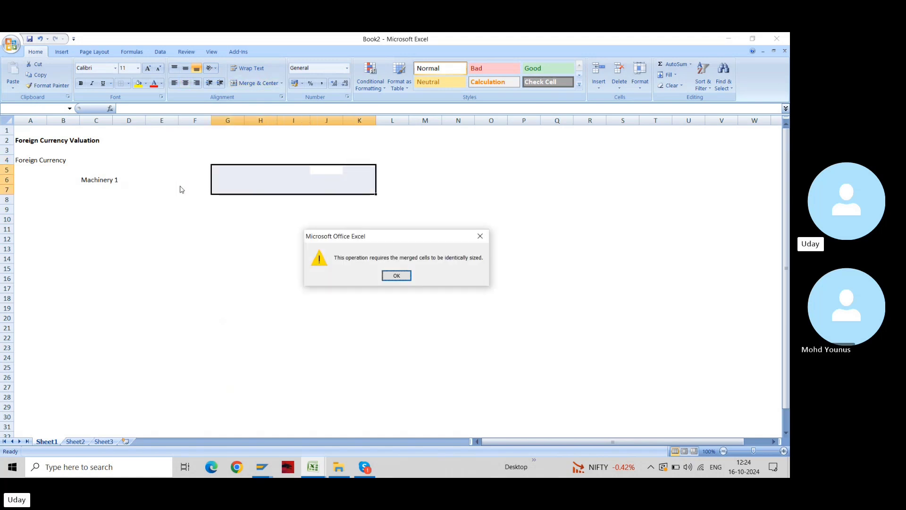
key(Return)
key(Left)
key(Left)
key(Left)
key(Left)
key(shift+Down)
key(shift+Right)
key(shift+Right)
key(shift+Right)
key(shift+Right)
key(shift+Right)
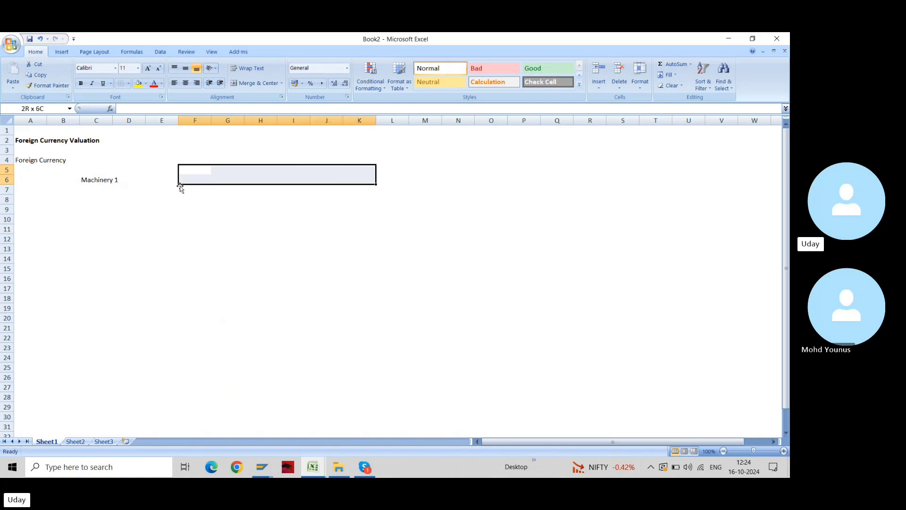
key(Left)
key(shift+Down)
key(shift+Right)
key(shift+Right)
key(shift+Right)
key(shift+Right)
key(shift+Right)
key(shift+Right)
key(shift+Down)
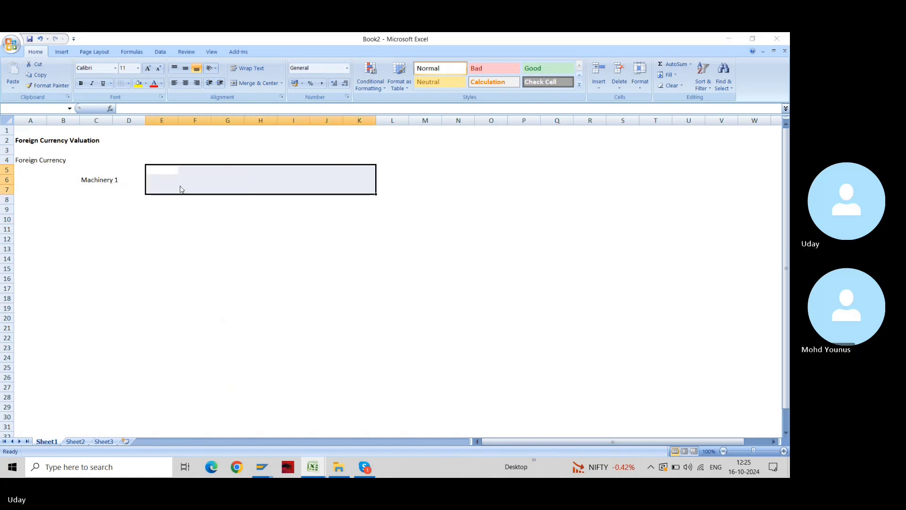
key(ctrl+d)
key(Return)
key(Right)
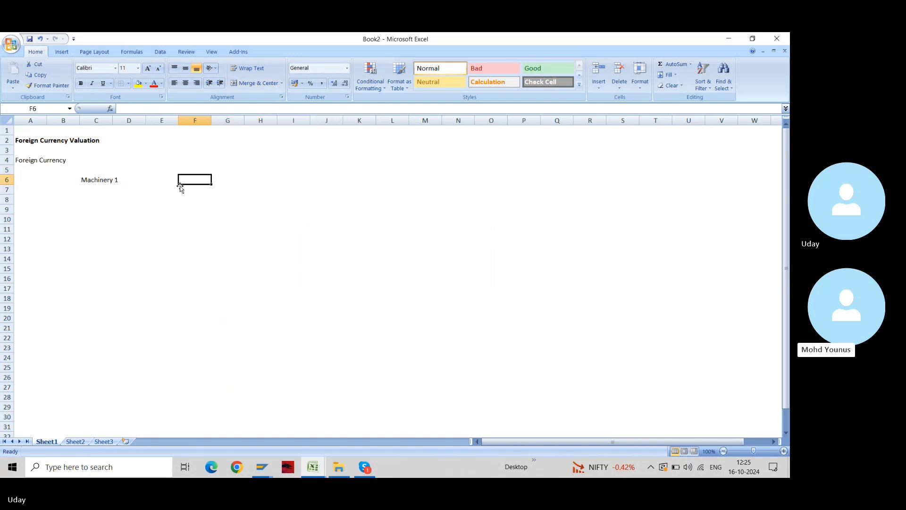
key(Right)
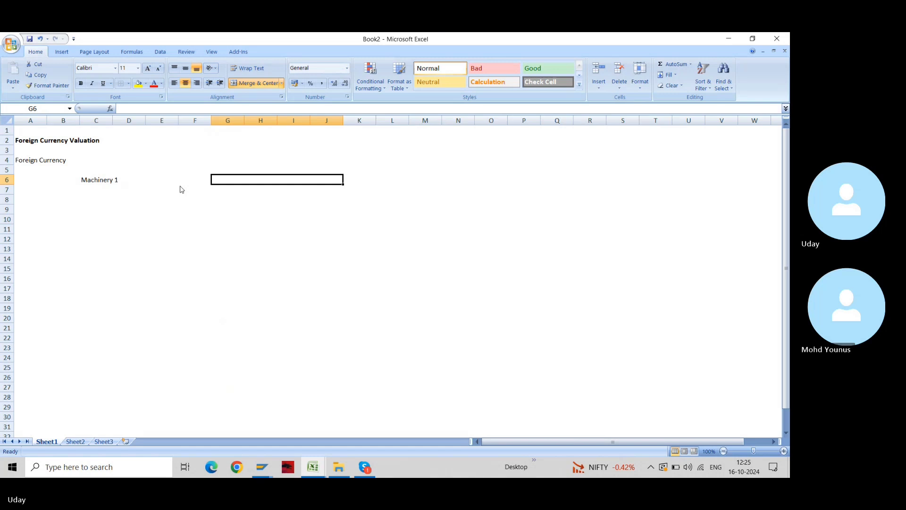
key(alt+h)
key(b)
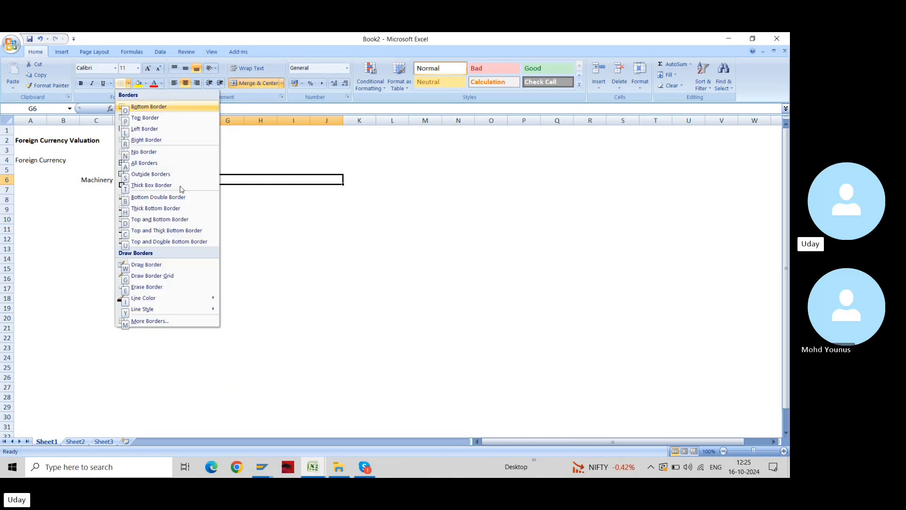
click(181, 185)
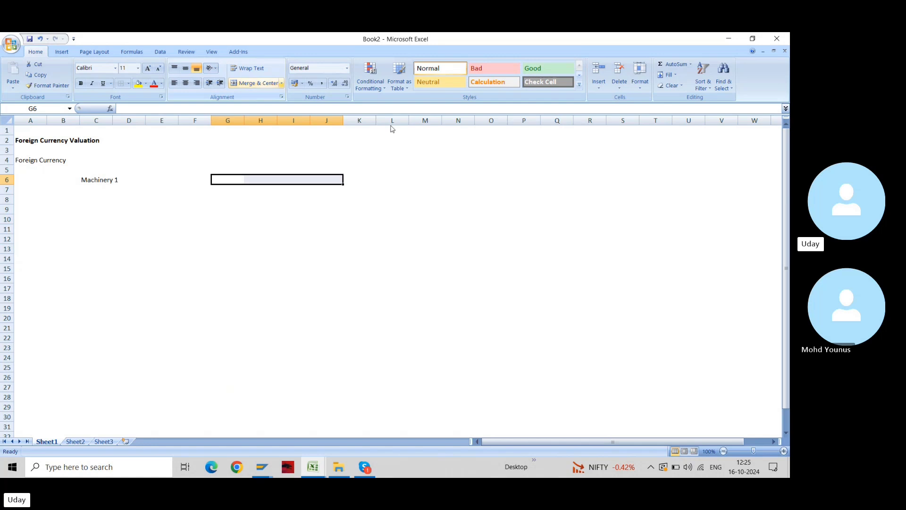
click(482, 198)
Border the range M12:M17 and label M15 'IND'
key(Left)
key(Down)
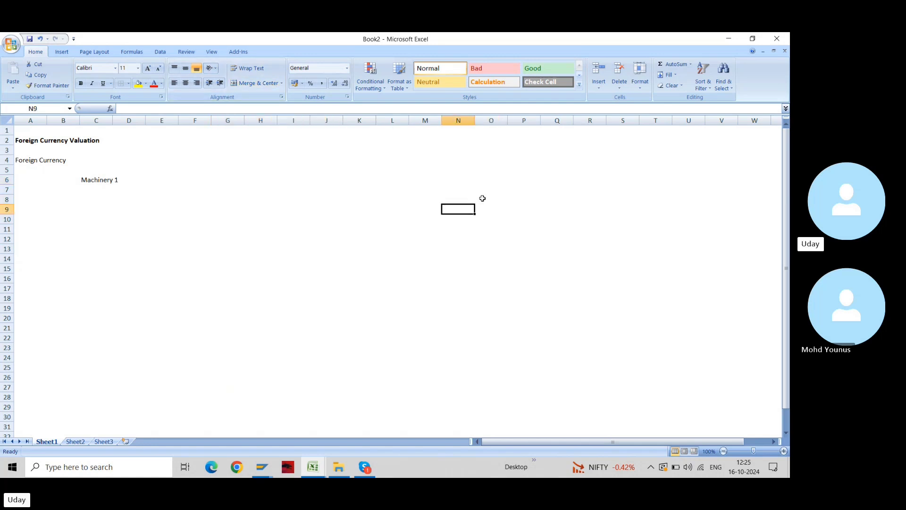
key(Down)
key(Down)
key(Left)
key(Down)
key(shift+Down)
key(shift+Down)
key(shift+Down)
key(shift+Down)
key(shift+Down)
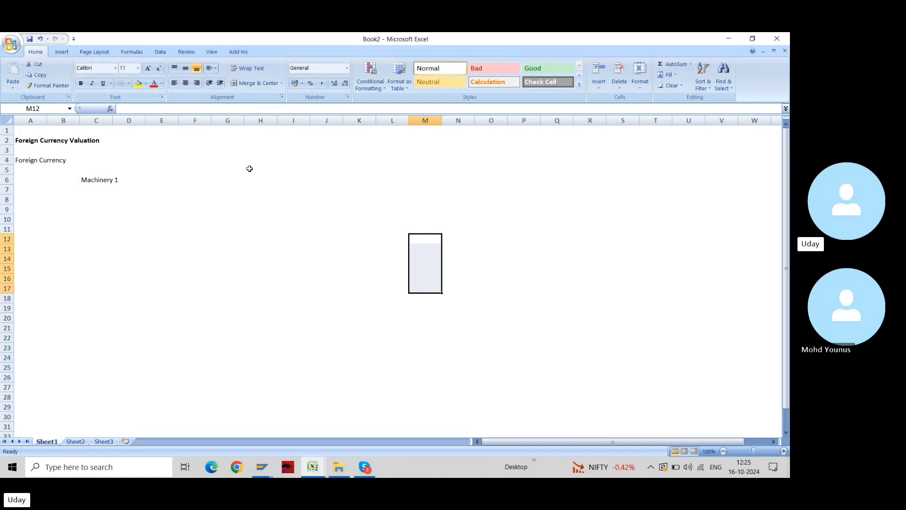
key(alt+h)
key(b)
key(s)
key(Down)
key(Down)
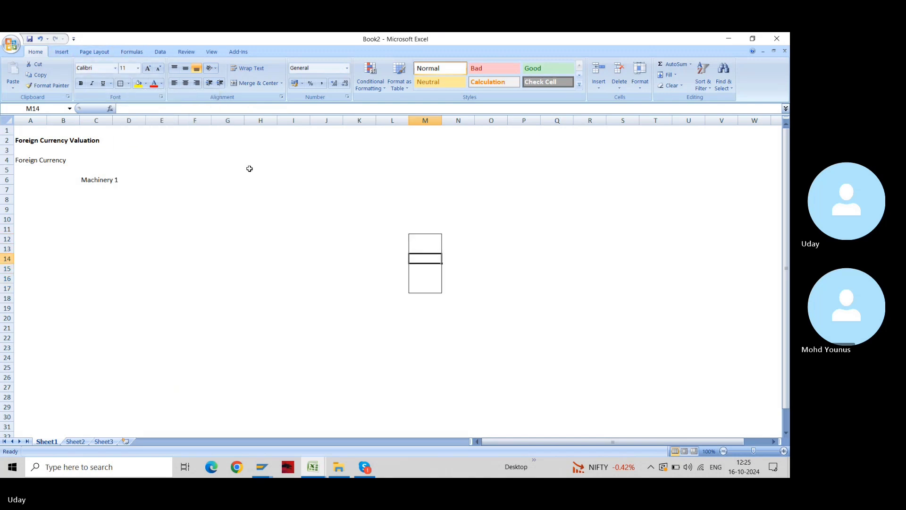
key(Down)
key(Down)
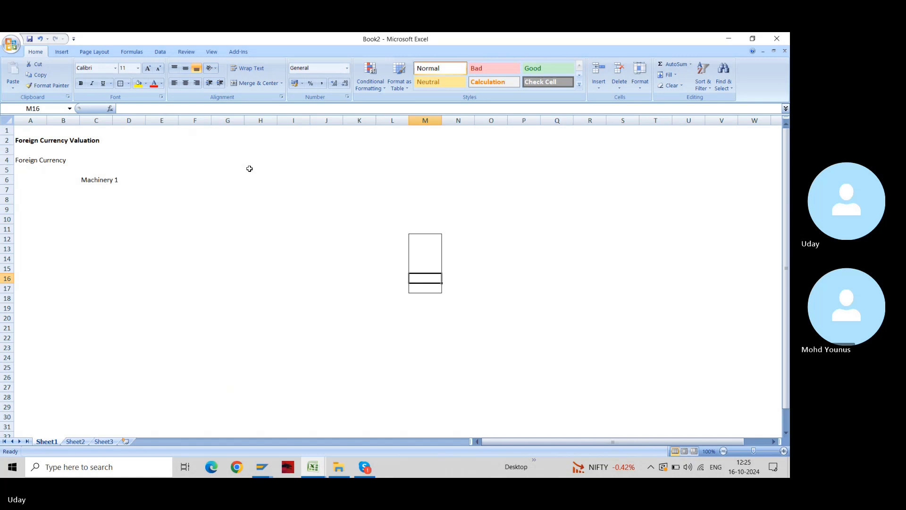
key(Up)
text(IND)
key(Return)
Copy the IND box to S12:S17 and relabel S15 as 'USA'
key(Up)
key(Up)
key(Up)
key(Up)
key(Up)
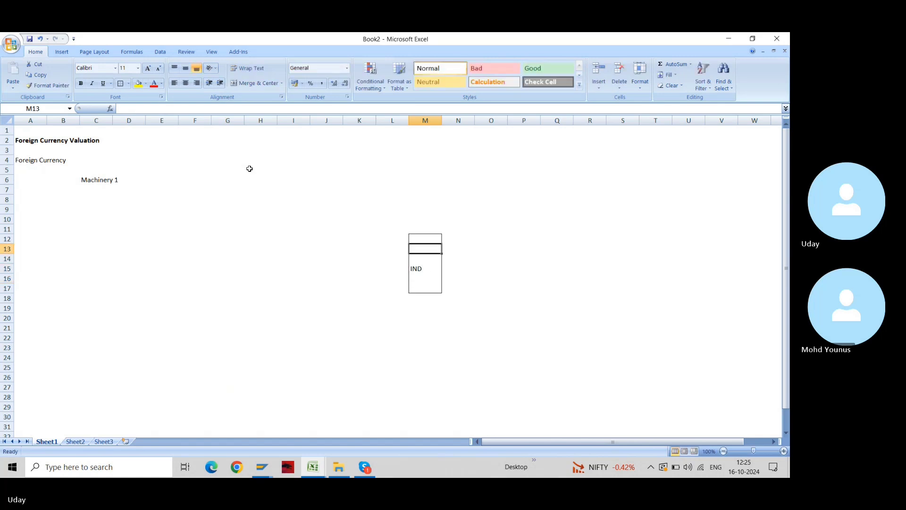
key(Down)
key(shift+Down)
key(shift+Down)
key(shift+Down)
key(shift+Down)
key(shift+Down)
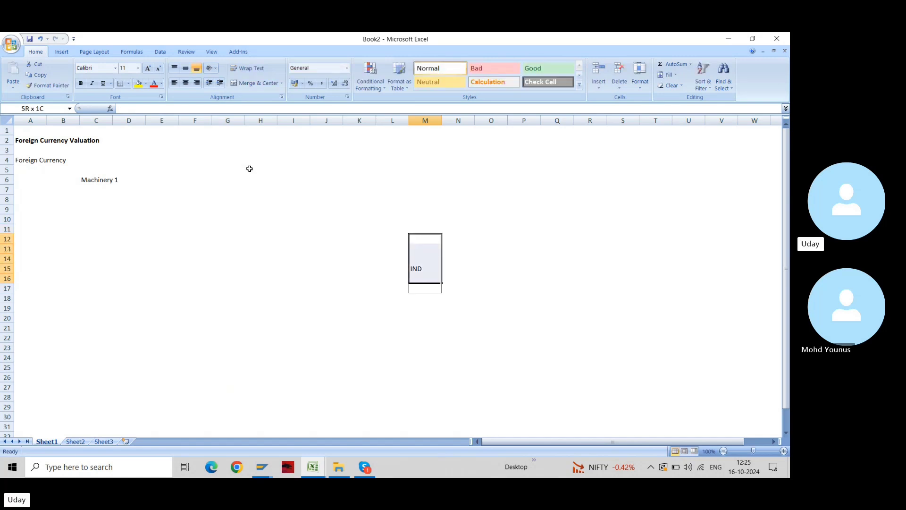
key(ctrl+c)
key(Right)
key(Right)
key(Right)
key(Right)
key(Right)
key(Right)
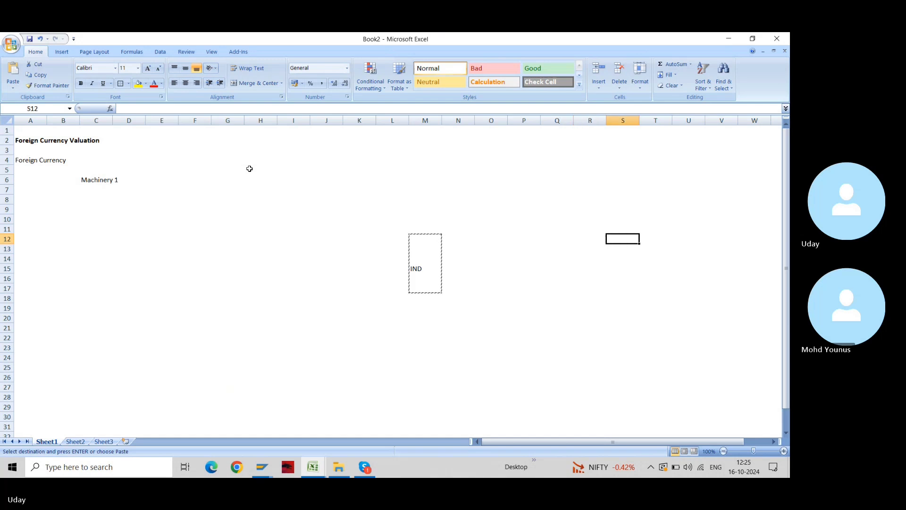
key(ctrl+v)
key(Escape)
key(Down)
key(Down)
key(Down)
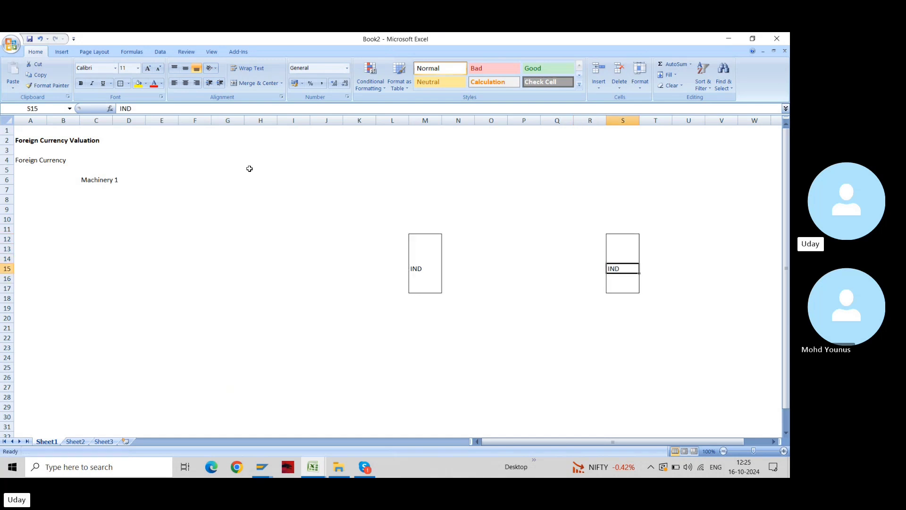
text(USA)
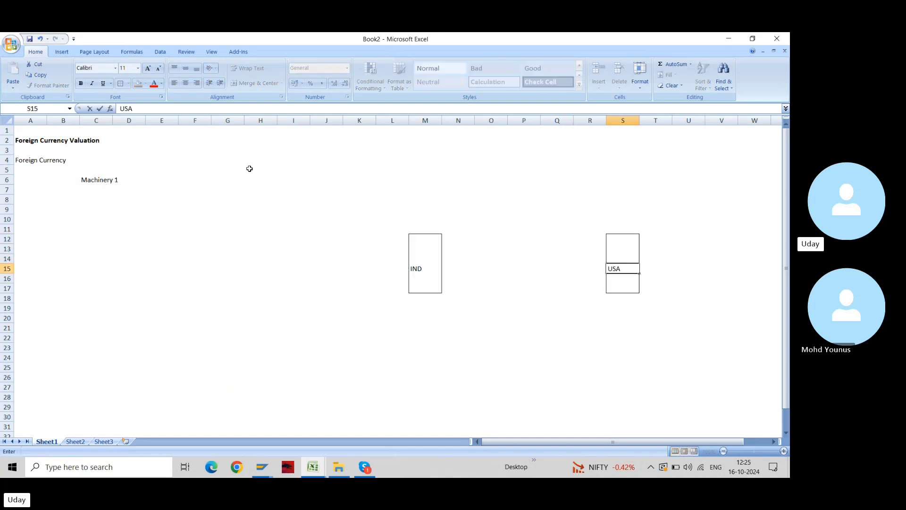
key(Return)
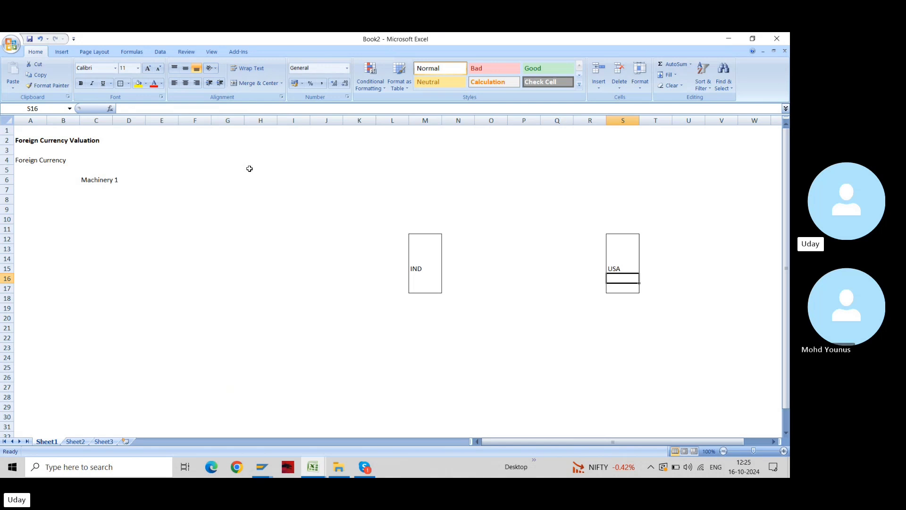
key(Left)
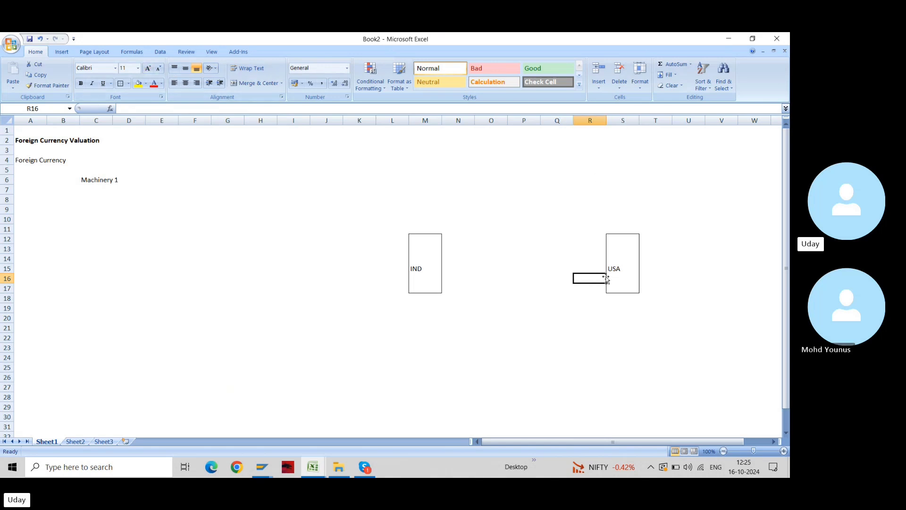
Enter 'Machinery' in N22 below the boxes
click(616, 268)
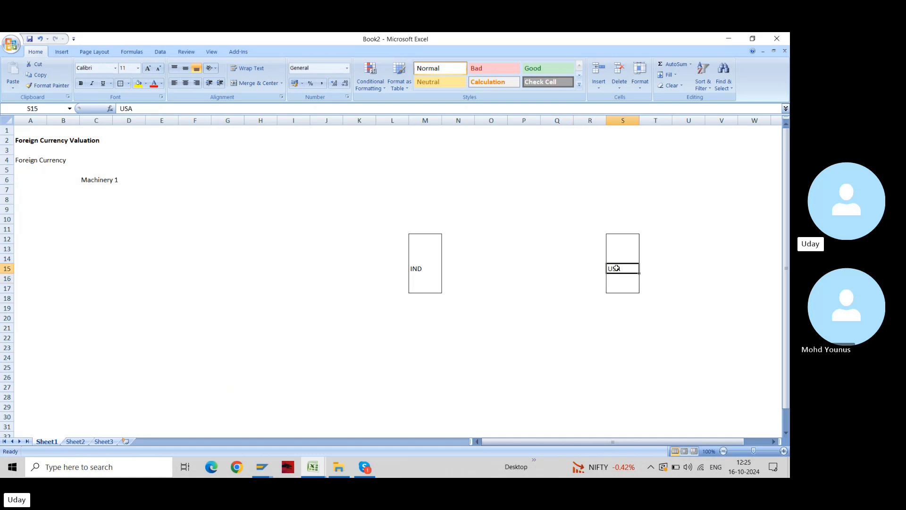
key(Left)
key(Left)
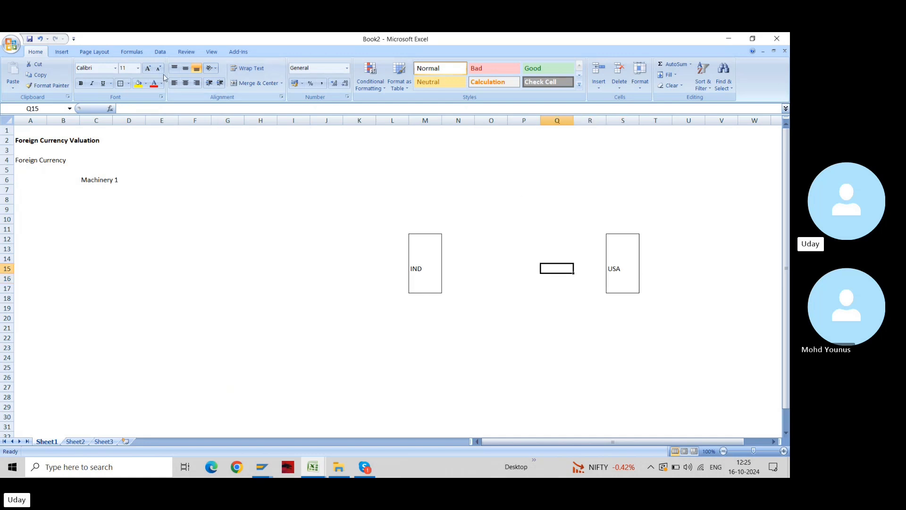
key(Left)
key(Down)
key(Down)
key(Down)
key(Down)
key(Down)
key(Down)
key(Down)
key(Left)
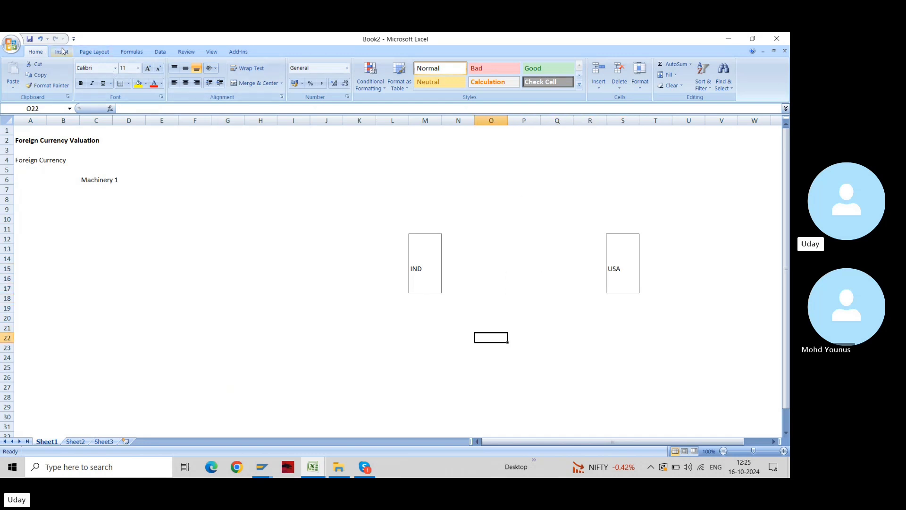
key(Left)
text(P)
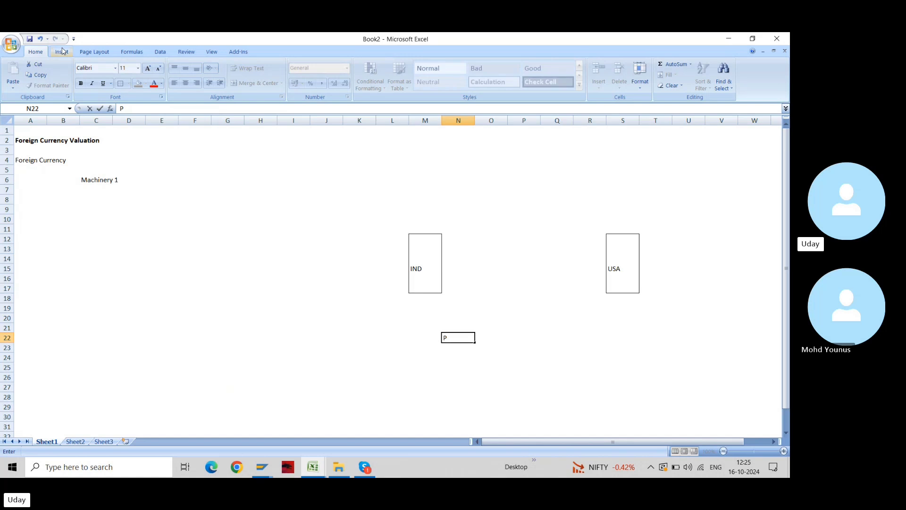
key(BackSpace)
text(Macg)
key(BackSpace)
key(BackSpace)
text(chine)
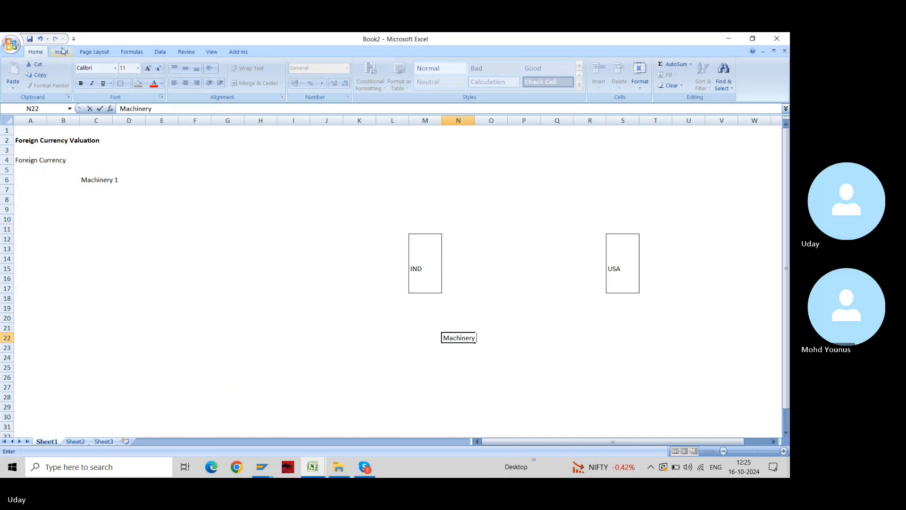
text(ry)
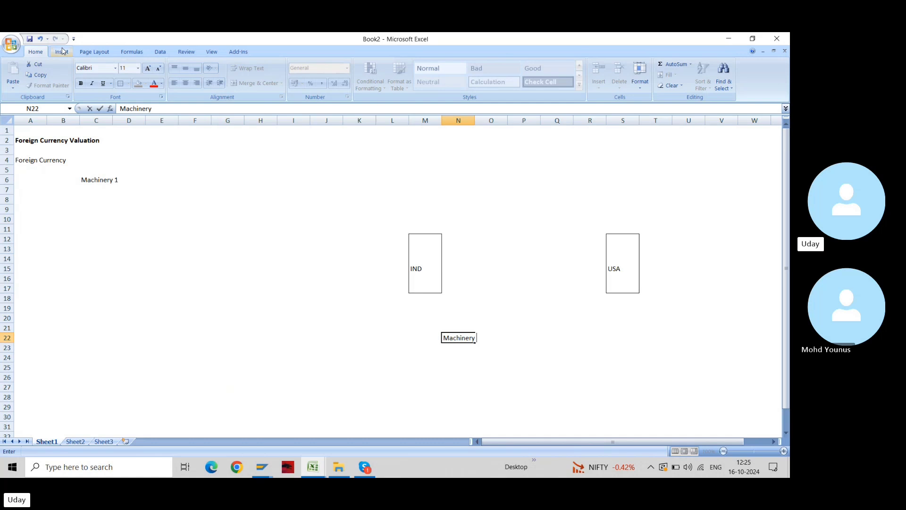
key(Return)
key(Up)
key(Up)
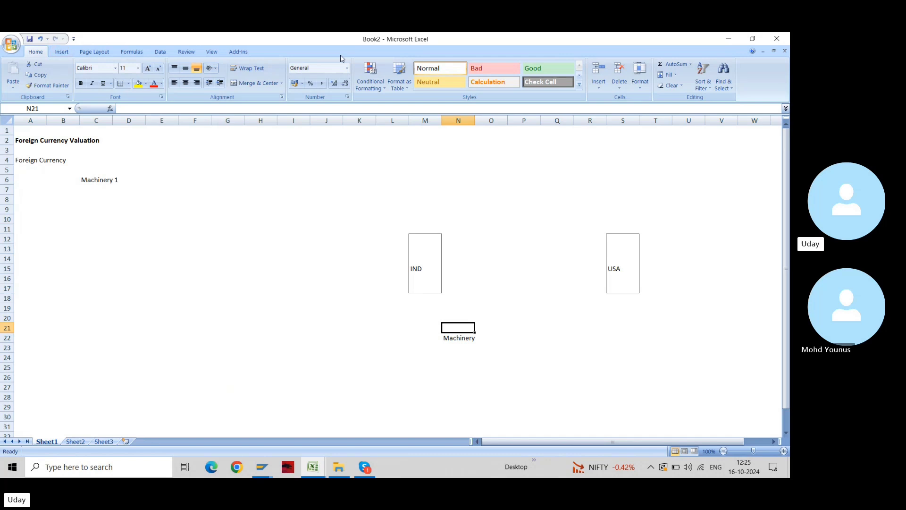
Extend the N22 label to read 'Machinery on 10.10.2024'
click(615, 269)
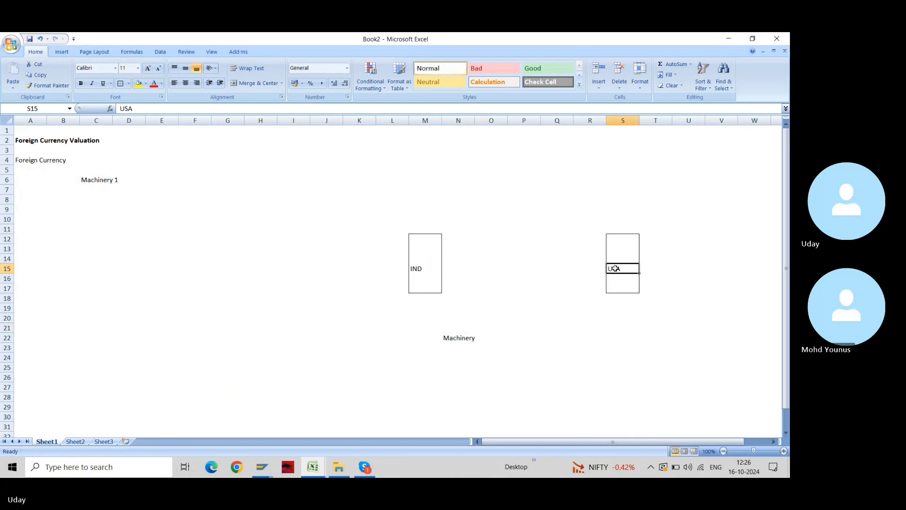
key(Down)
key(Down)
key(Down)
key(Down)
key(Down)
key(Left)
key(Down)
key(Down)
key(Left)
key(Left)
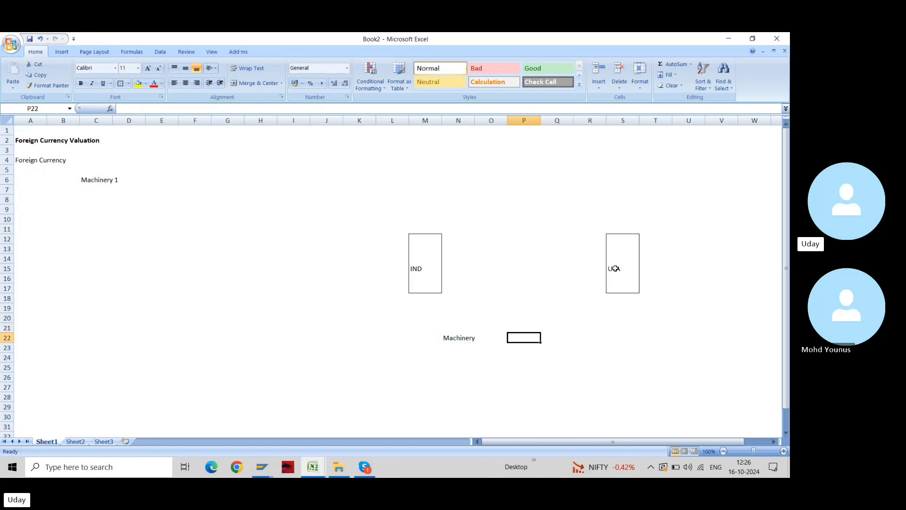
key(Left)
key(Left)
key(F2)
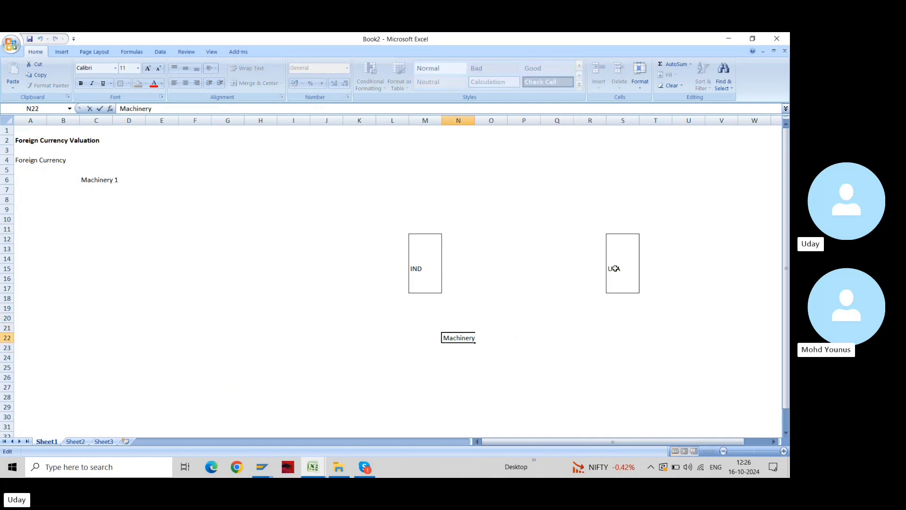
text(on 10.)
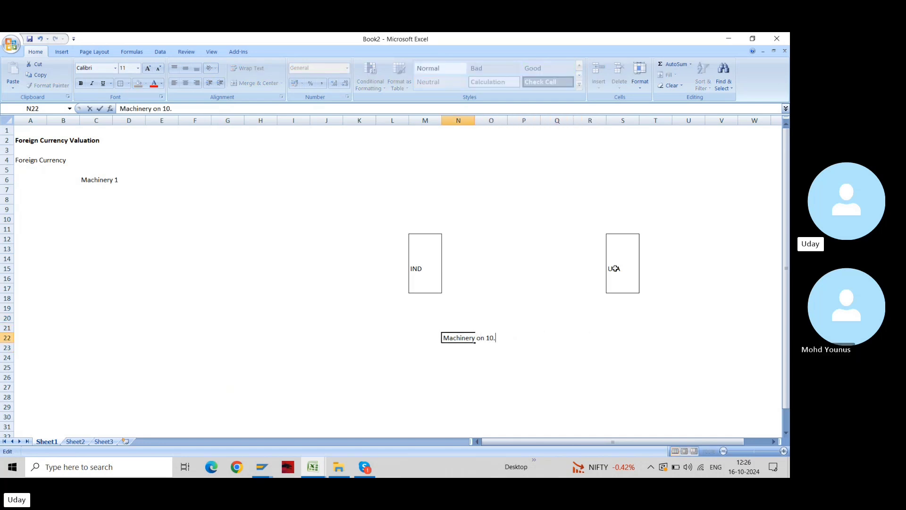
text(10.2024)
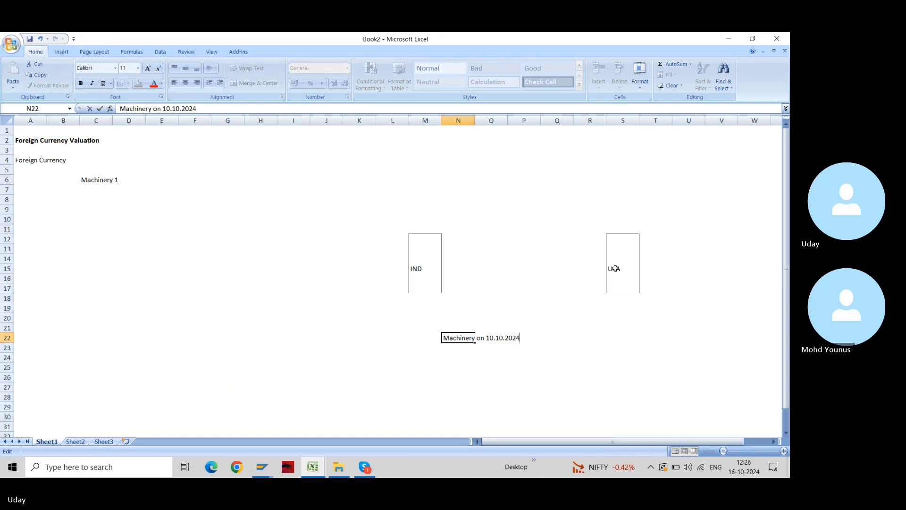
key(ctrl+Return)
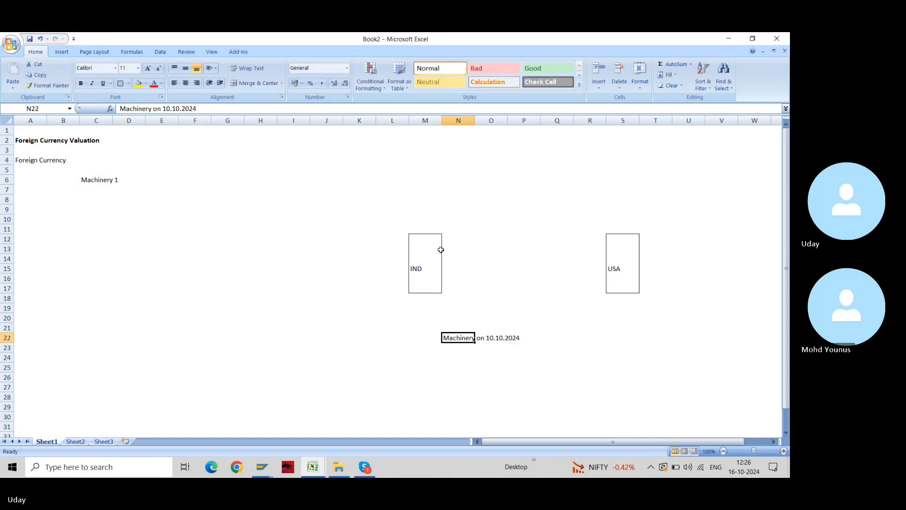
Record 100 USD in S21 beneath the USA box
drag(416, 239, 422, 281)
drag(621, 237, 615, 288)
click(619, 328)
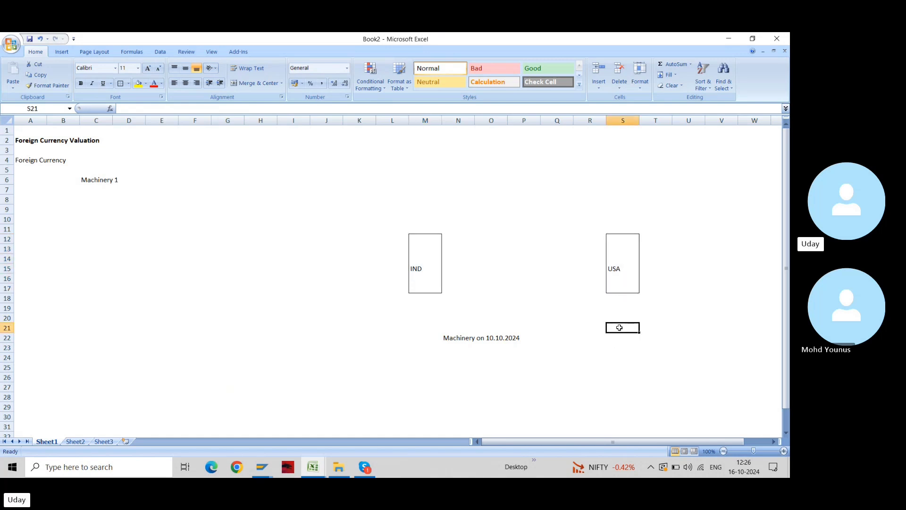
text(100)
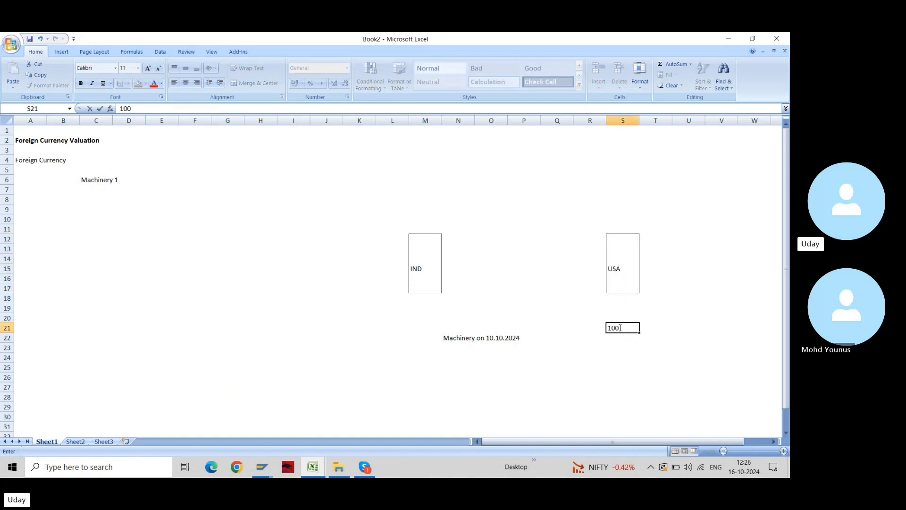
text( USD)
key(Return)
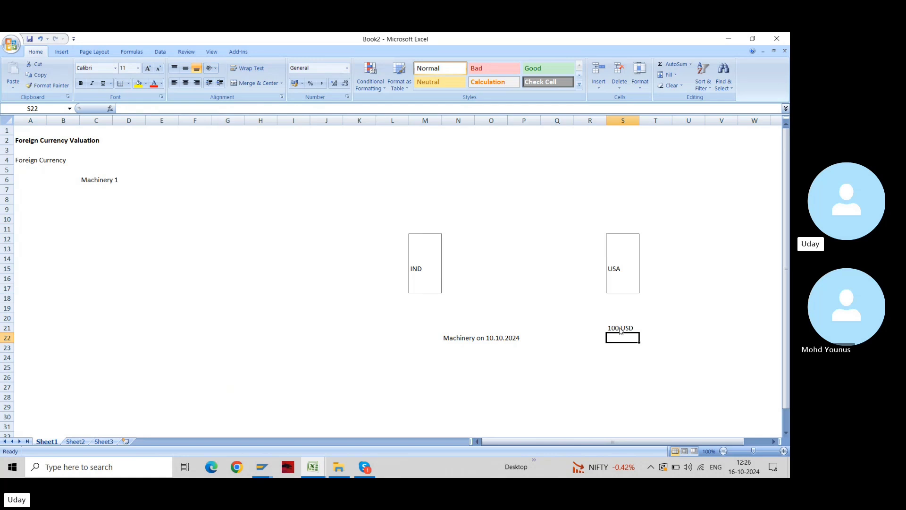
key(Up)
key(Left)
key(Left)
key(Left)
key(Left)
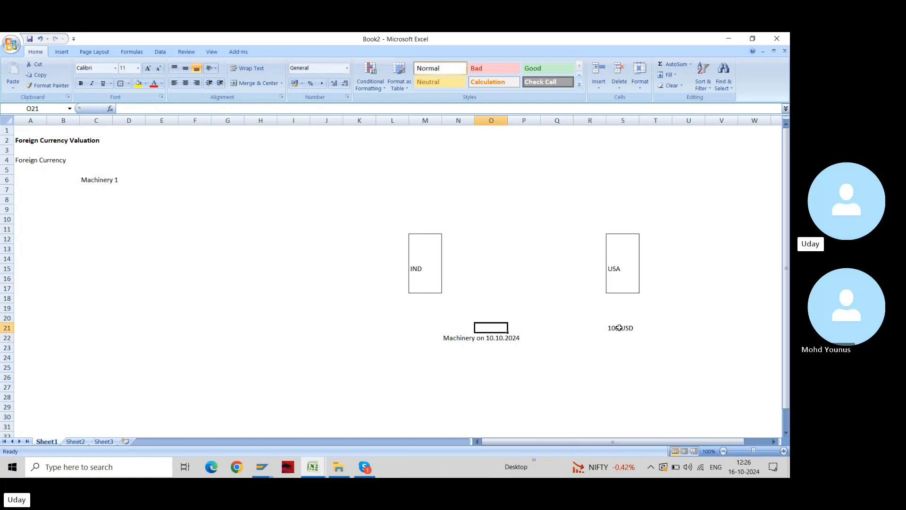
key(Left)
key(Up)
key(Up)
key(Up)
key(Up)
key(Left)
key(shift+Up)
key(shift+Up)
key(shift+Up)
key(shift+Up)
key(shift+Up)
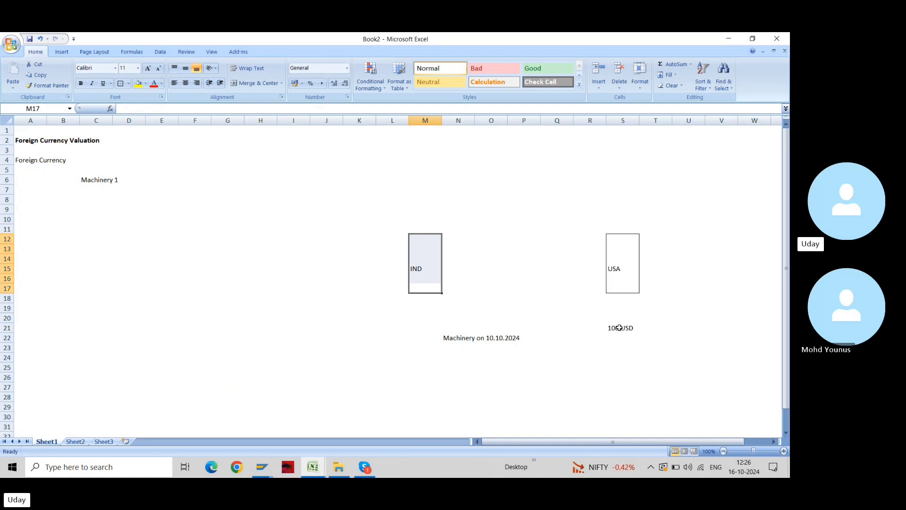
click(622, 268)
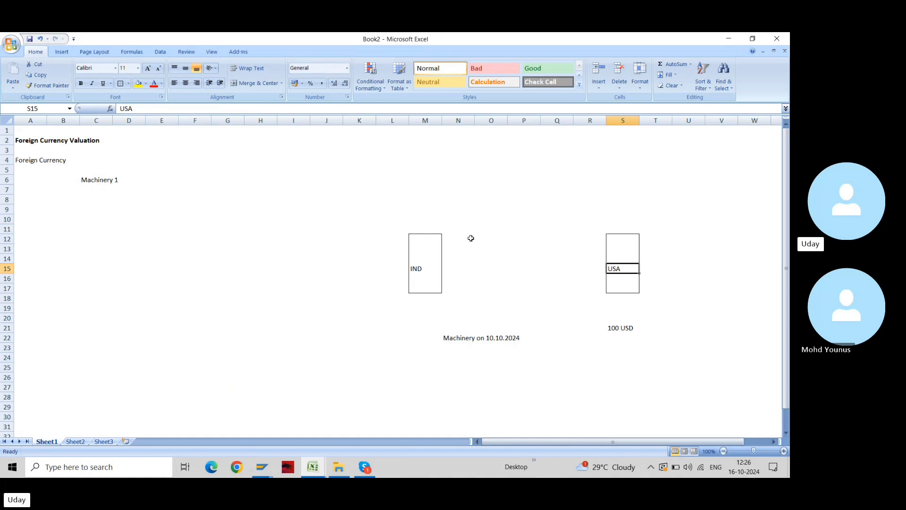
click(435, 240)
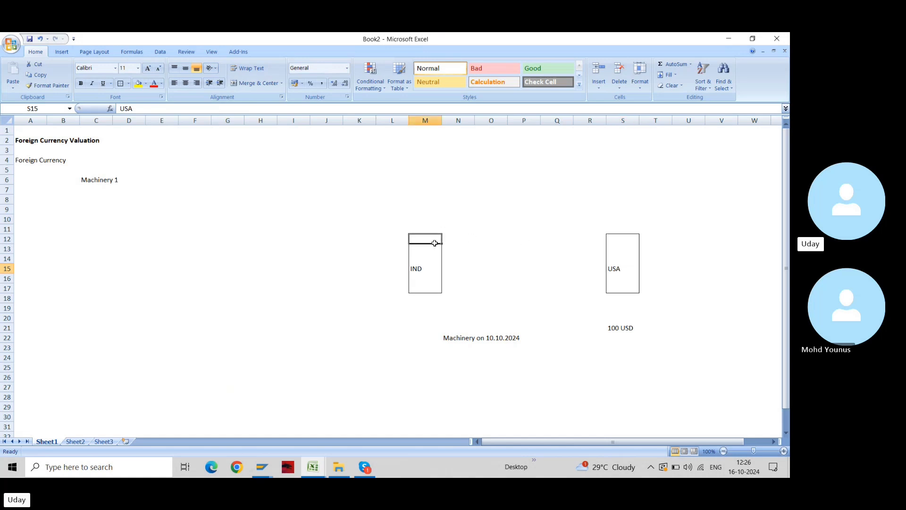
Draw a straight arrow from the IND box pointing up and to the right
click(62, 51)
click(106, 73)
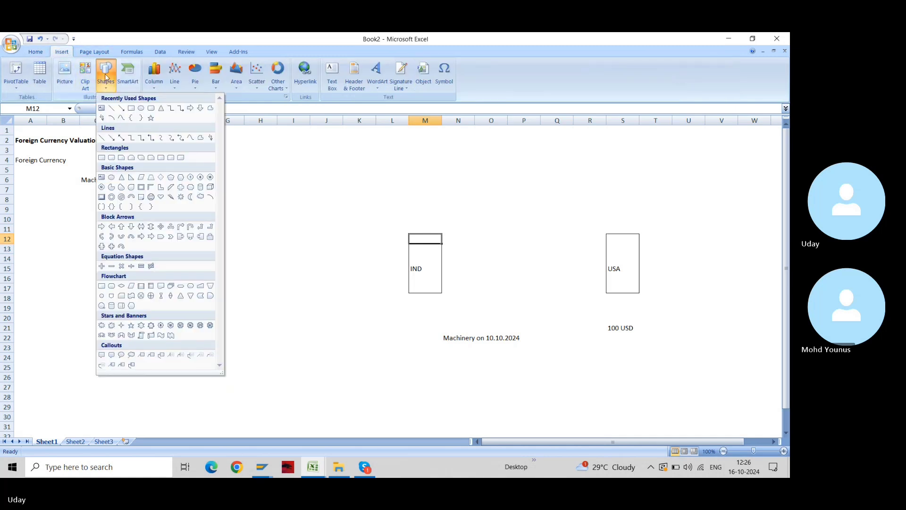
click(131, 108)
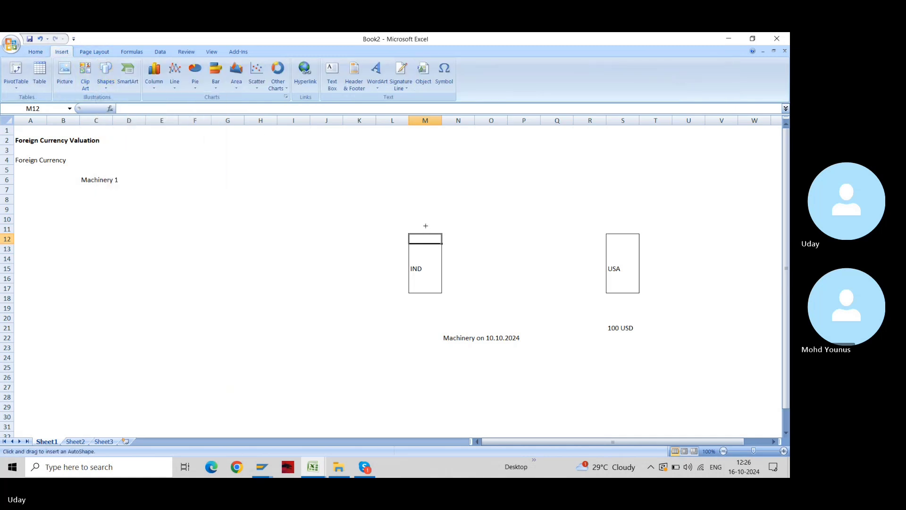
drag(424, 229, 483, 184)
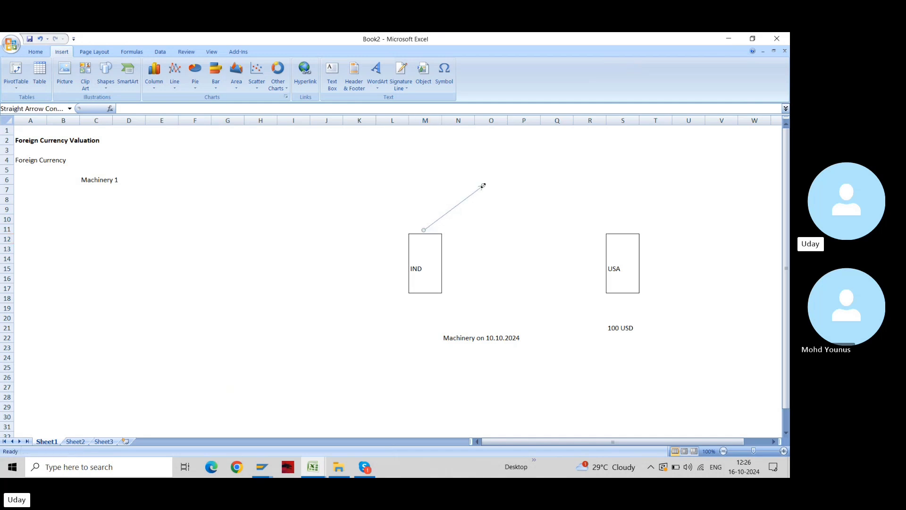
Outline O4:P8 with outside borders as a new box at the arrow tip
click(37, 51)
drag(493, 159, 541, 199)
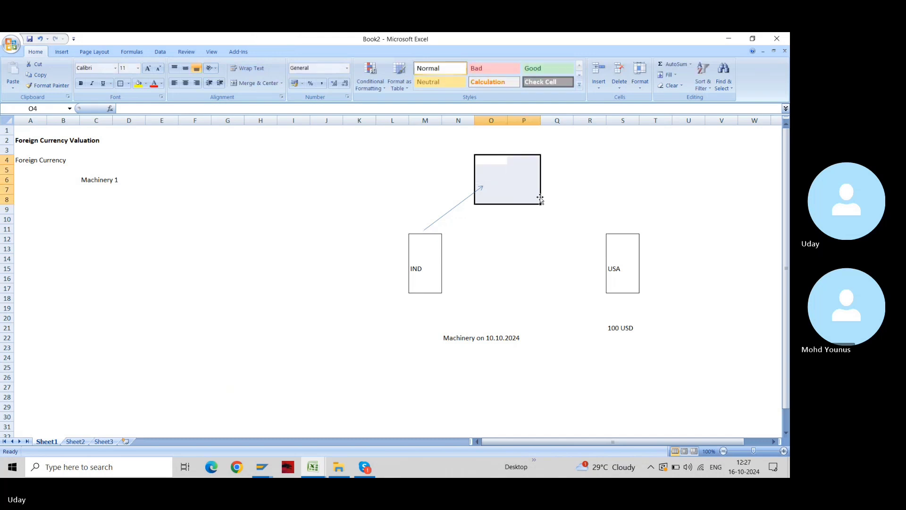
key(alt+h)
key(b)
key(s)
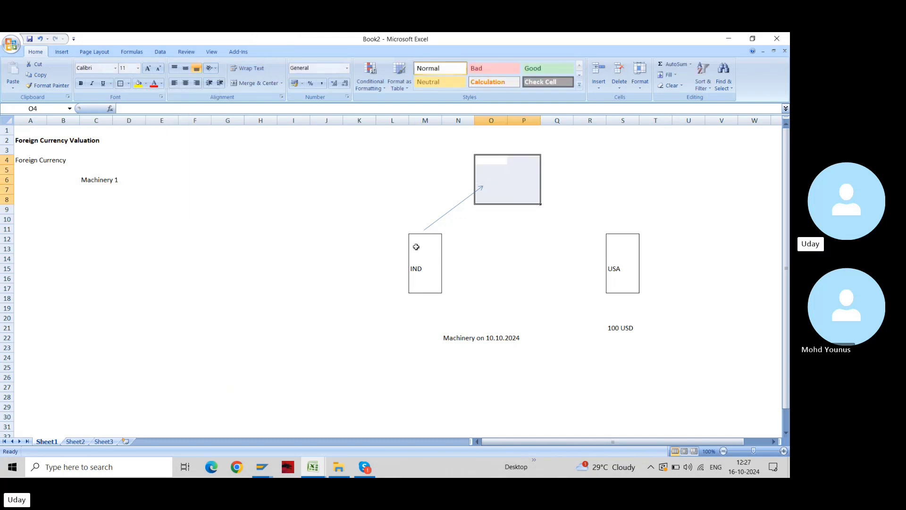
click(455, 250)
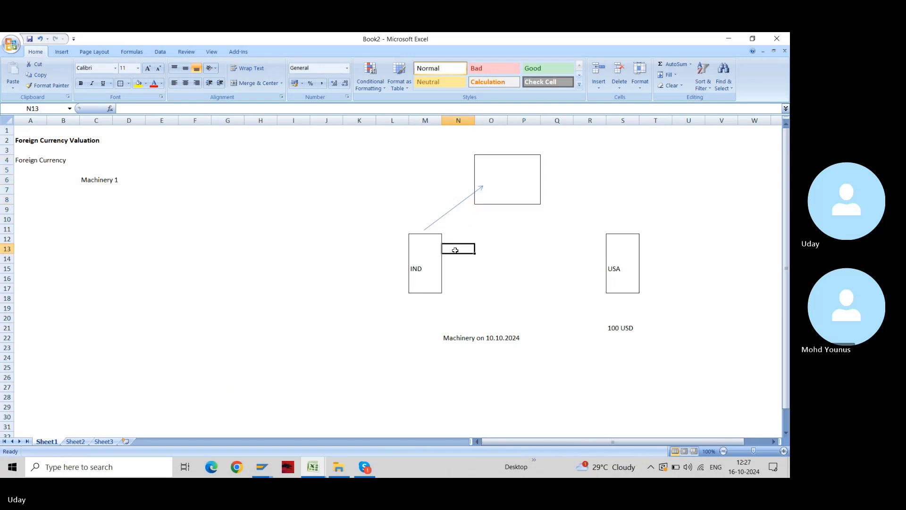
click(446, 197)
click(499, 168)
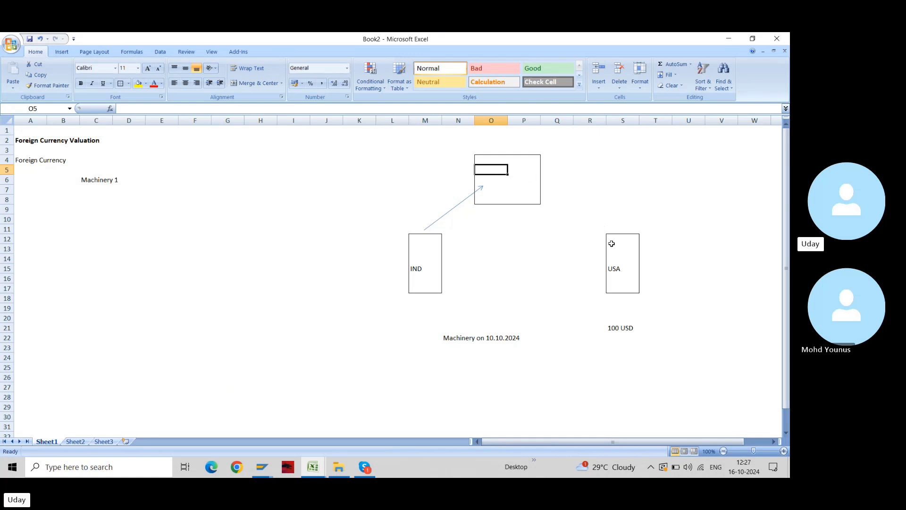
click(620, 266)
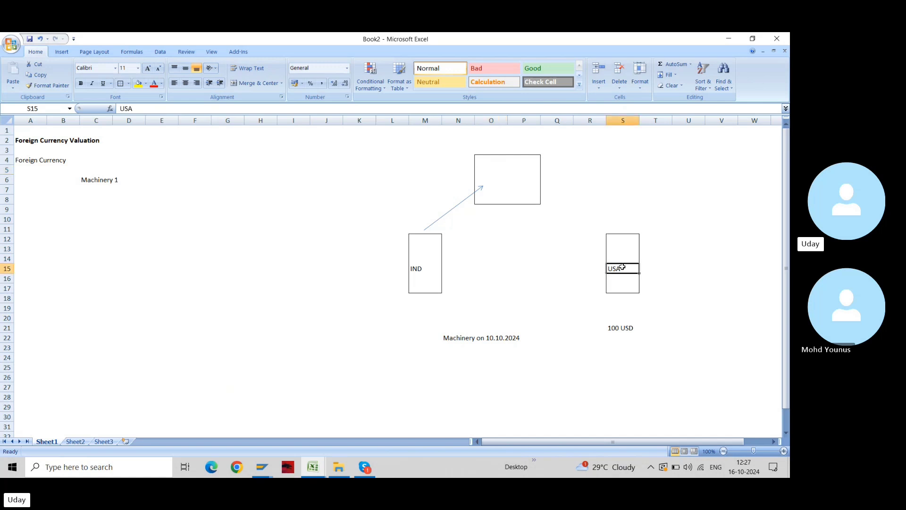
click(431, 267)
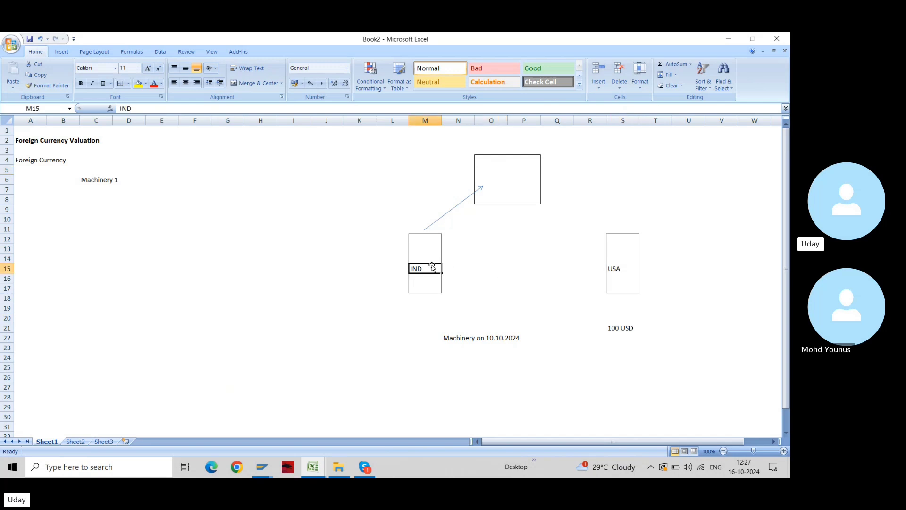
Note the exchange rate 'Ex= 85' in S23 under the 100 USD amount
click(426, 299)
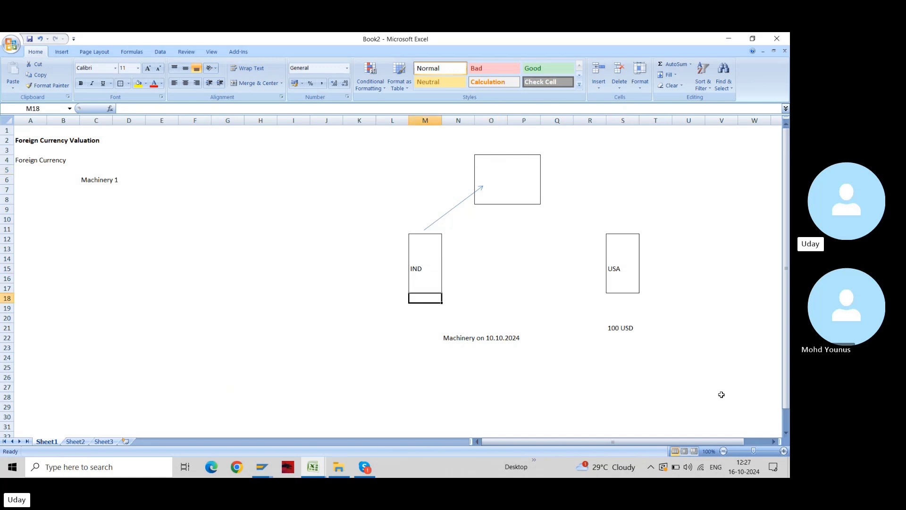
key(Down)
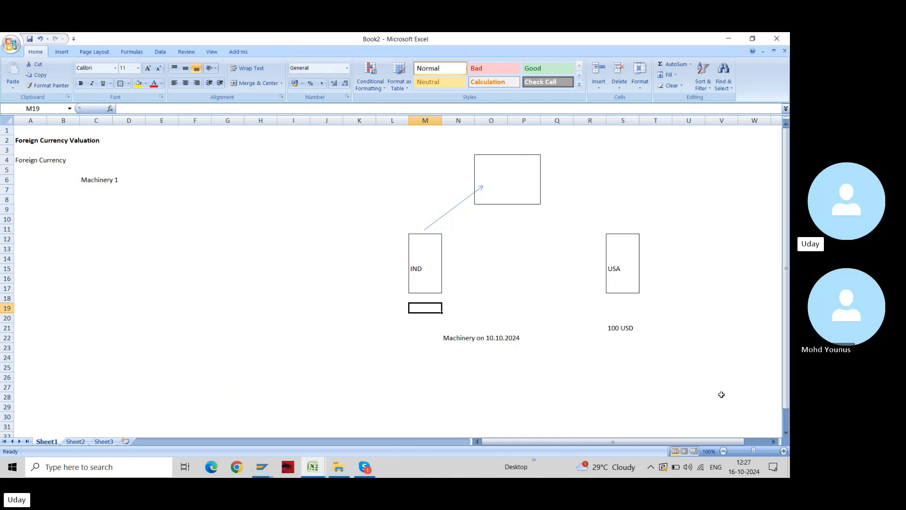
key(Right)
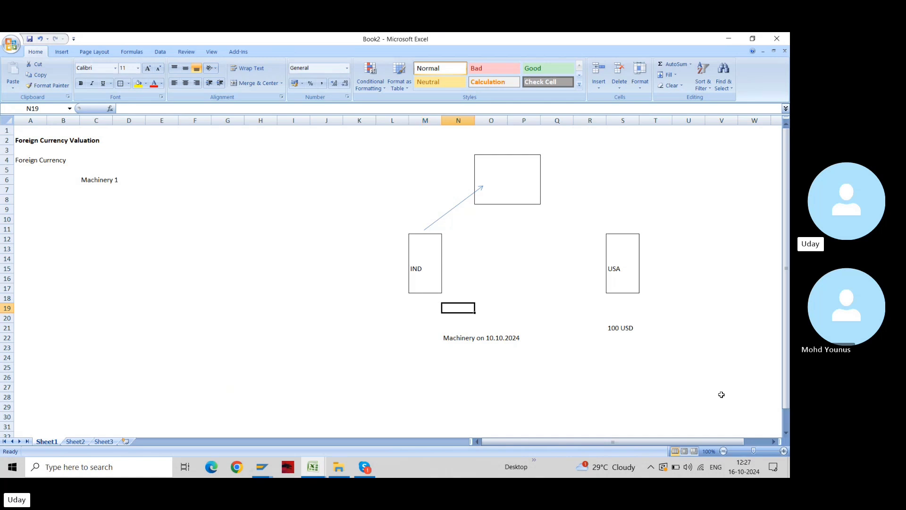
key(Right)
key(Right)
key(Right)
key(Right)
key(Right)
key(Down)
key(Down)
key(Down)
key(Down)
key(Down)
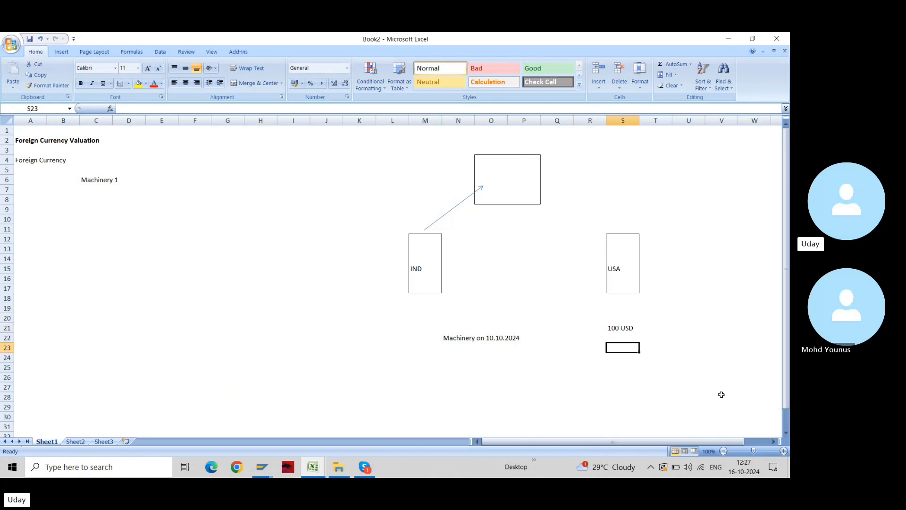
key(Up)
text(Ex)
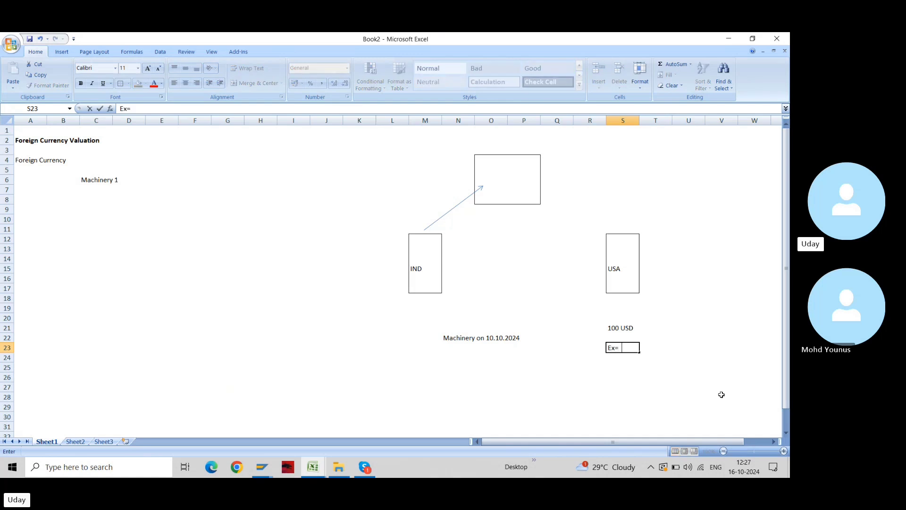
text(=  85)
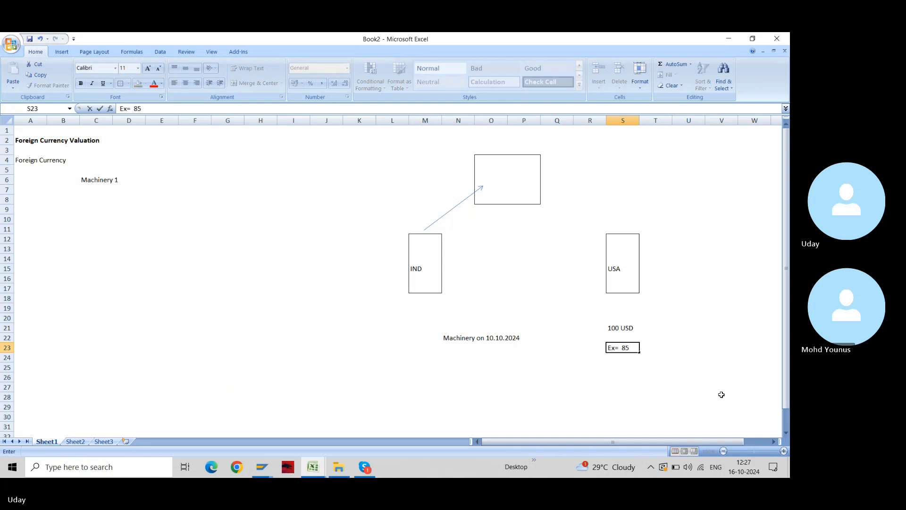
key(Return)
Enter the formula =85*100 in M19 under the IND box to show 8500
key(Up)
key(Up)
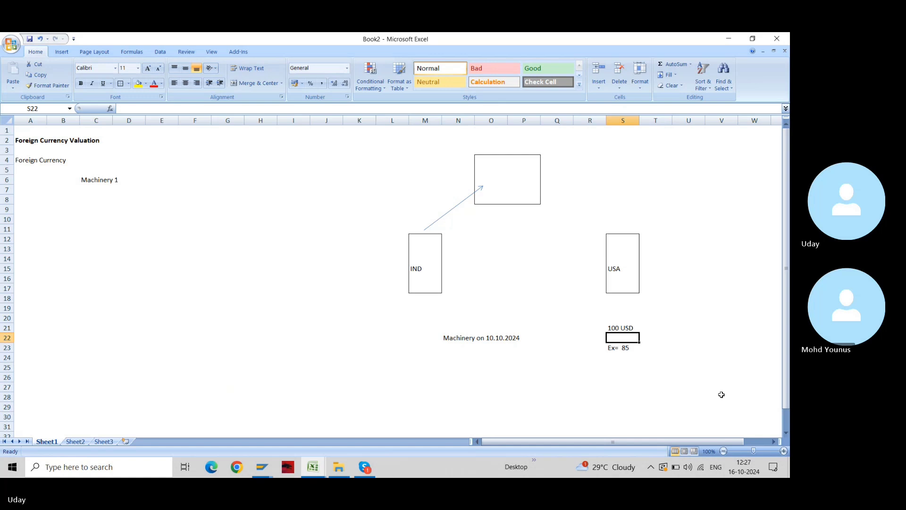
key(Left)
key(Left)
key(Left)
key(Left)
key(Left)
key(Left)
key(Up)
key(Up)
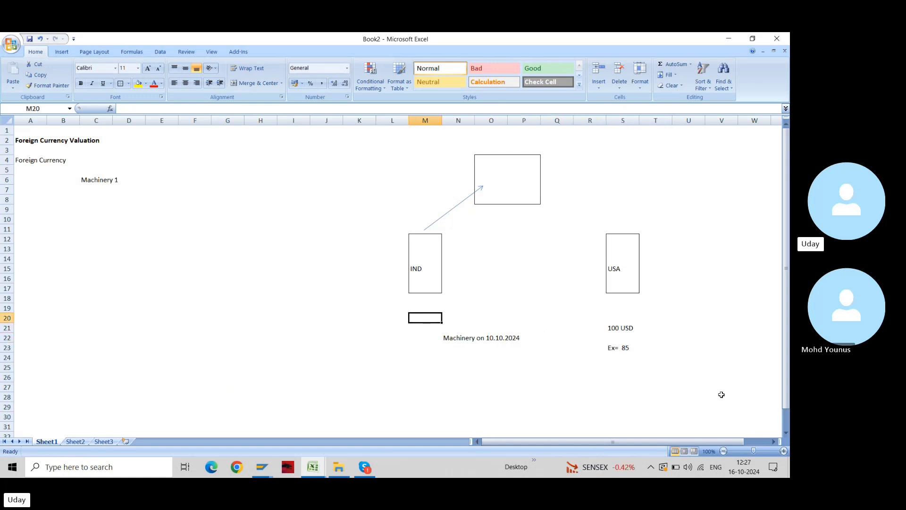
key(Up)
key(Up)
key(Down)
text(=)
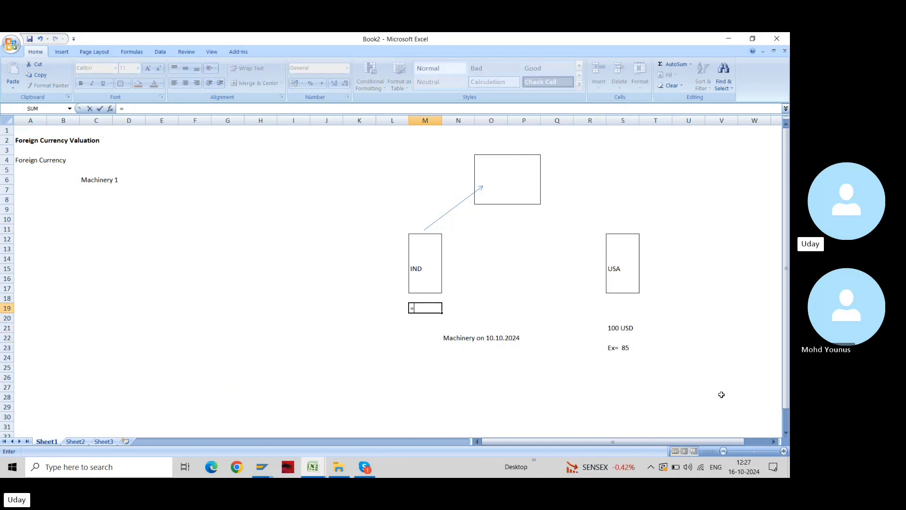
text(8581)
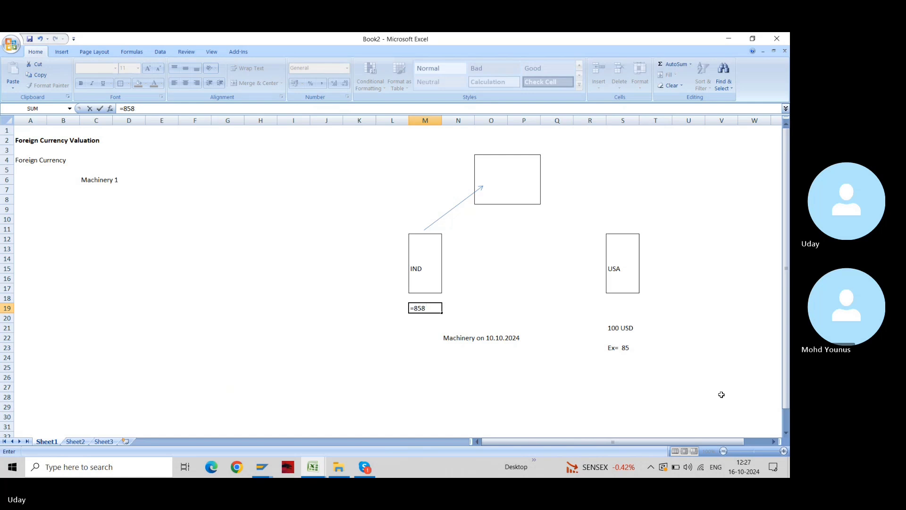
text(00)
key(ctrl+Return)
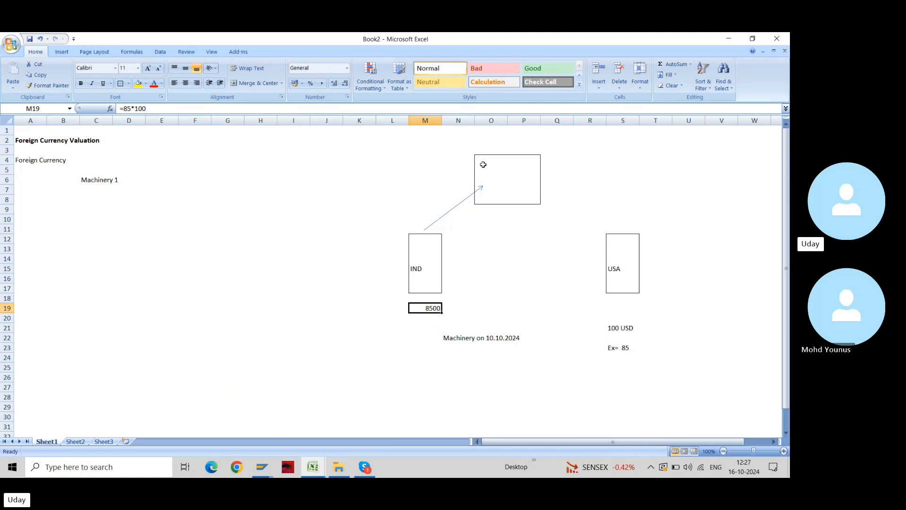
Label the arrow with 8500 INR in N6 and 100 USD in N7
drag(481, 160, 523, 196)
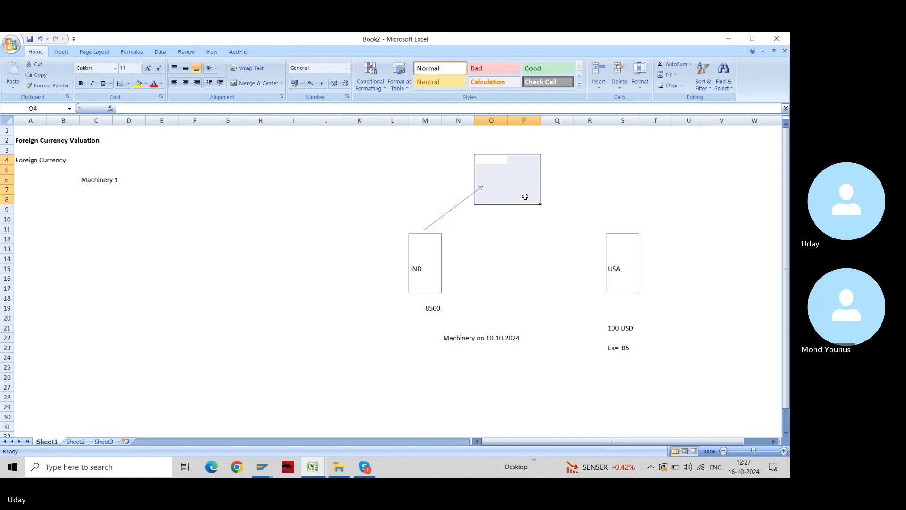
click(454, 181)
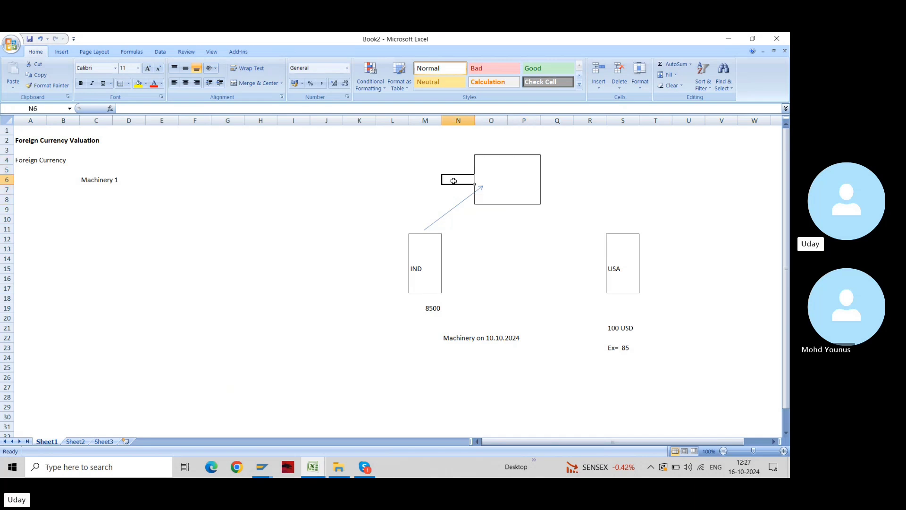
text(8500)
key(Return)
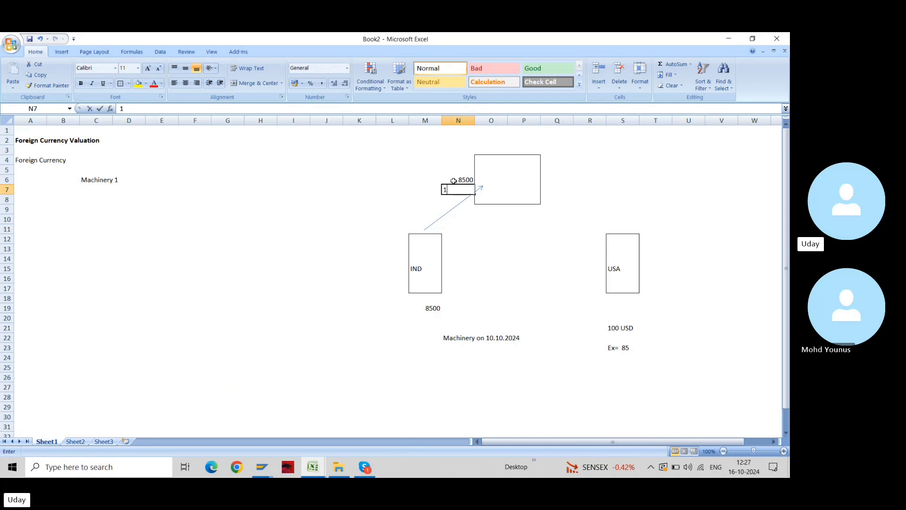
text(100 USD)
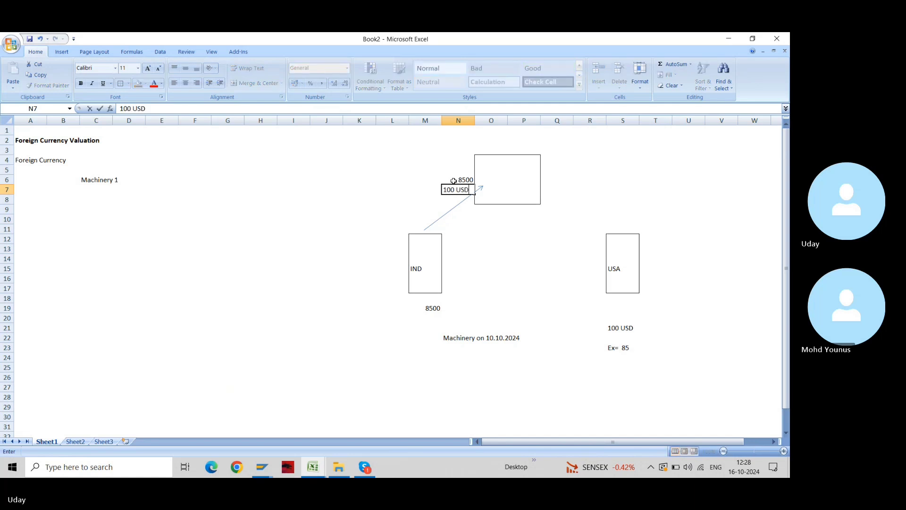
key(Return)
double_click(472, 180)
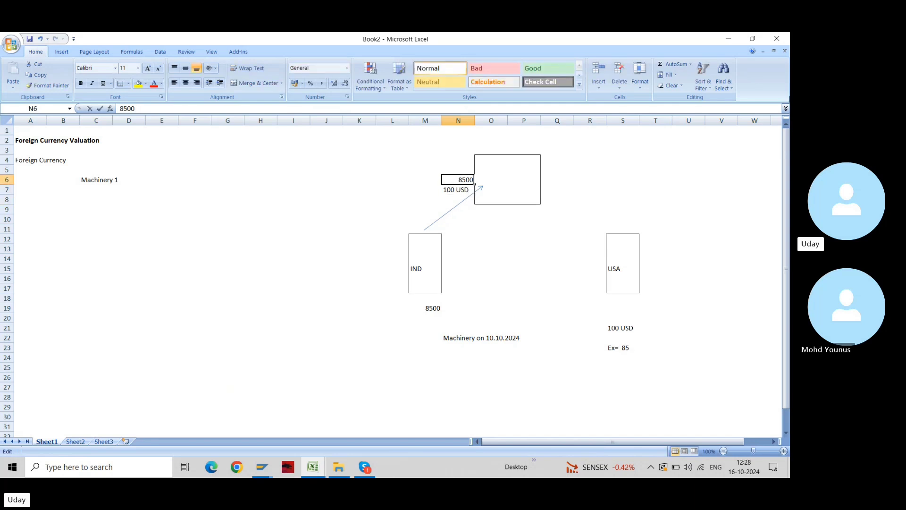
text(INR)
key(Return)
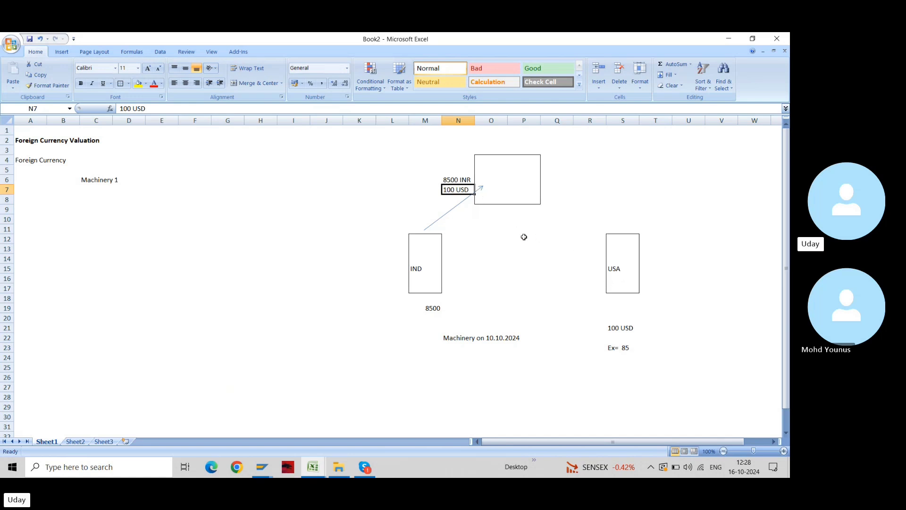
Copy the 100 USD cell N7, then cancel the pending copy
key(Right)
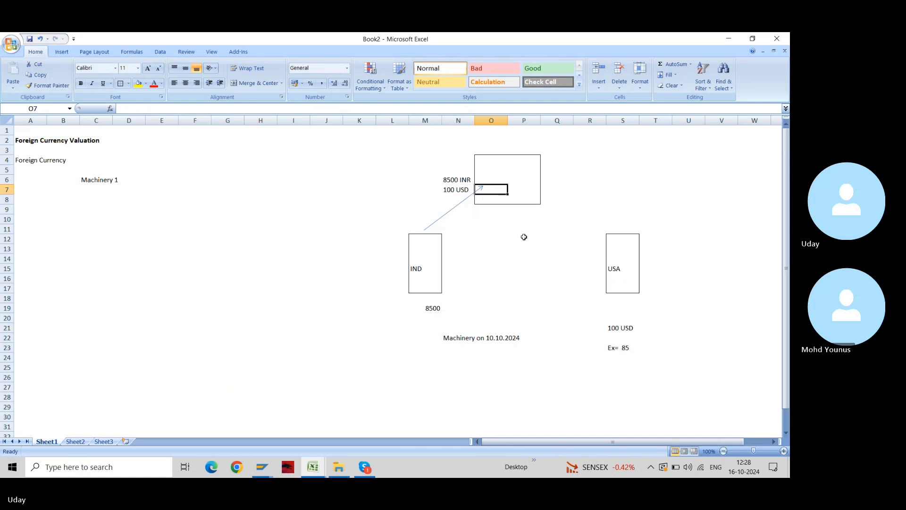
click(450, 190)
key(ctrl+c)
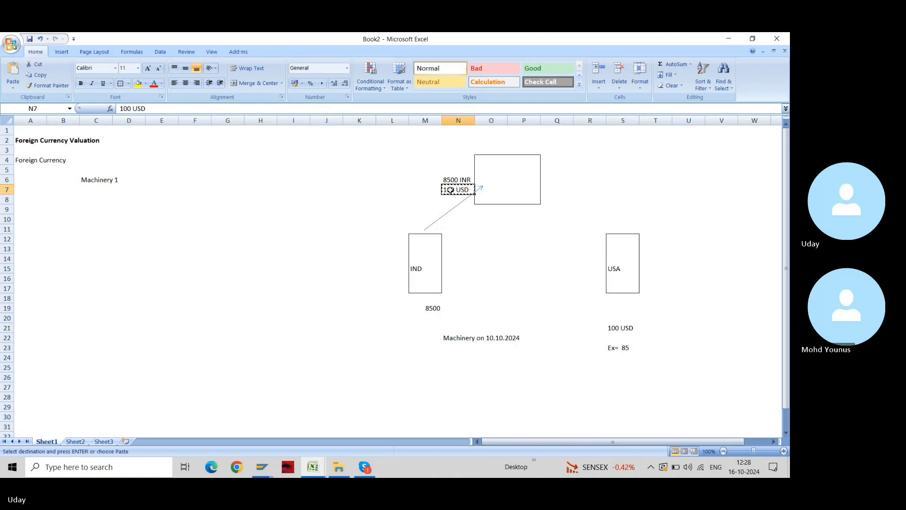
key(Right)
key(Right)
key(Right)
key(Down)
key(Escape)
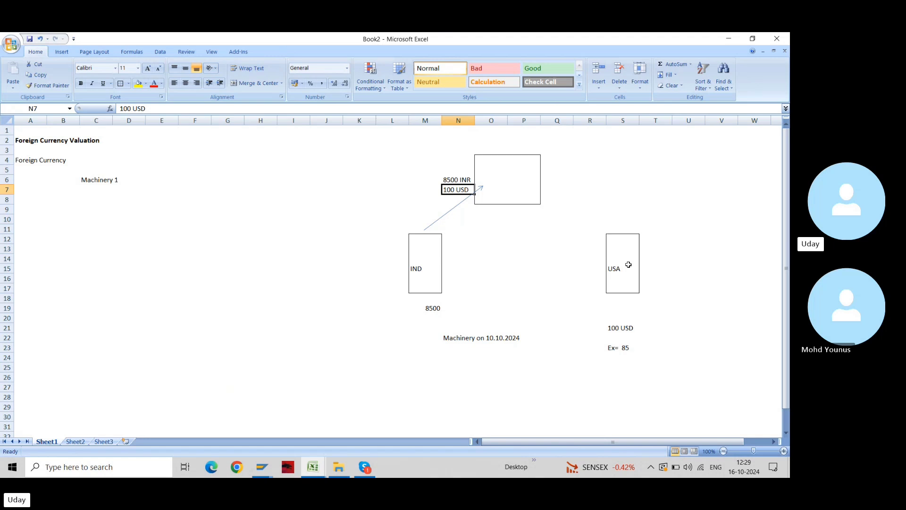
key(Up)
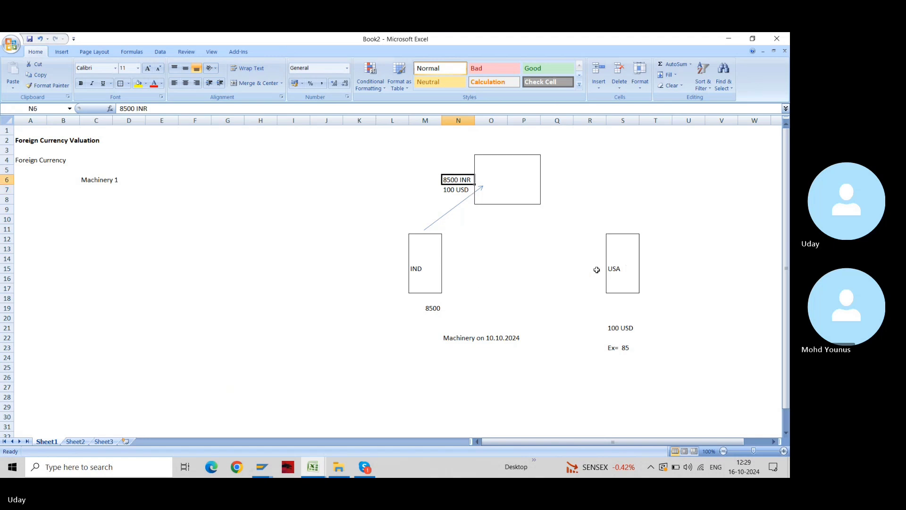
key(Right)
key(Left)
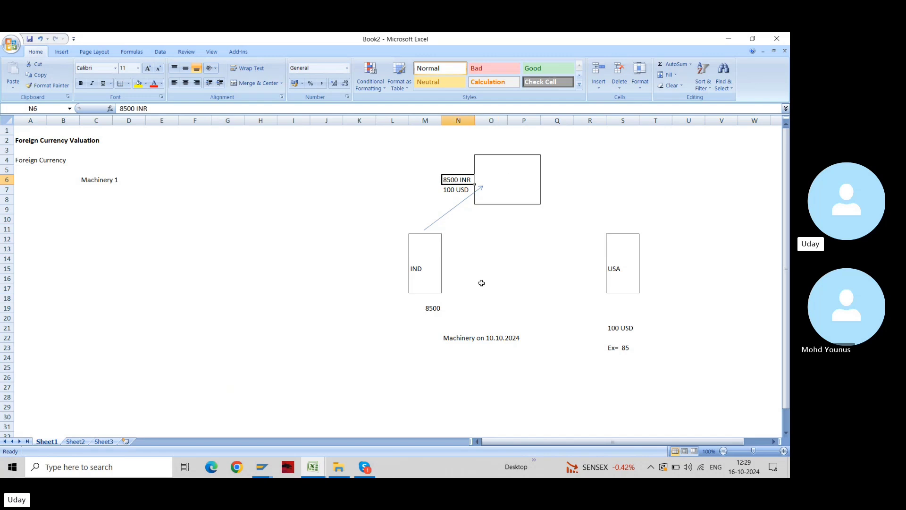
key(Right)
key(Right)
key(Right)
key(Right)
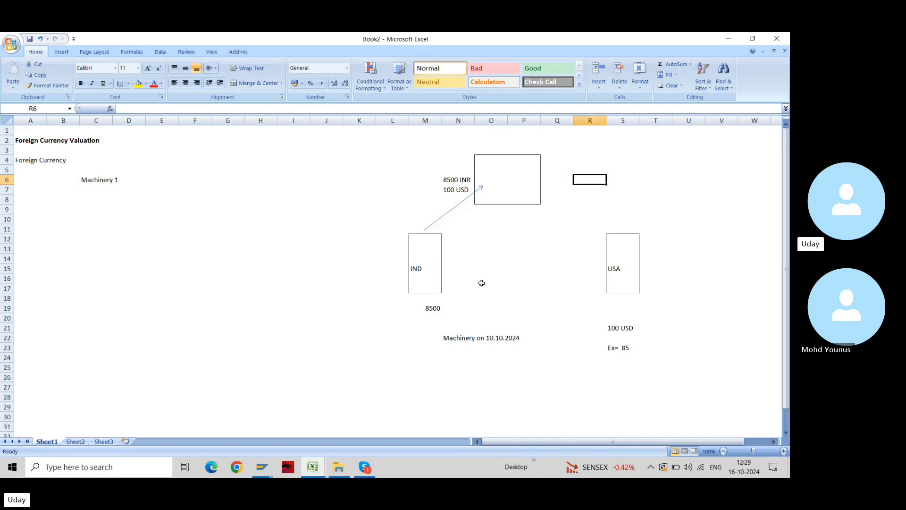
Enter the Exchange Rate heading in R4 with B, G and M in R5:R7
key(Up)
key(Up)
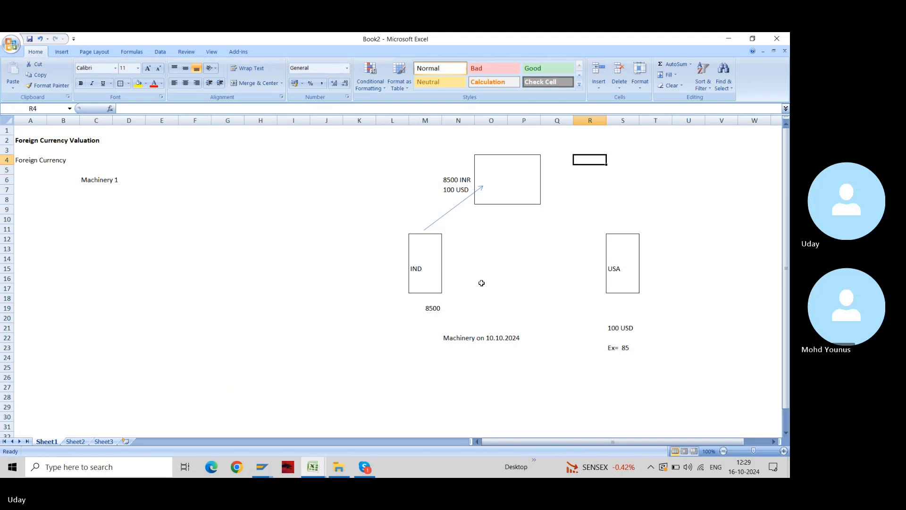
text(Ex)
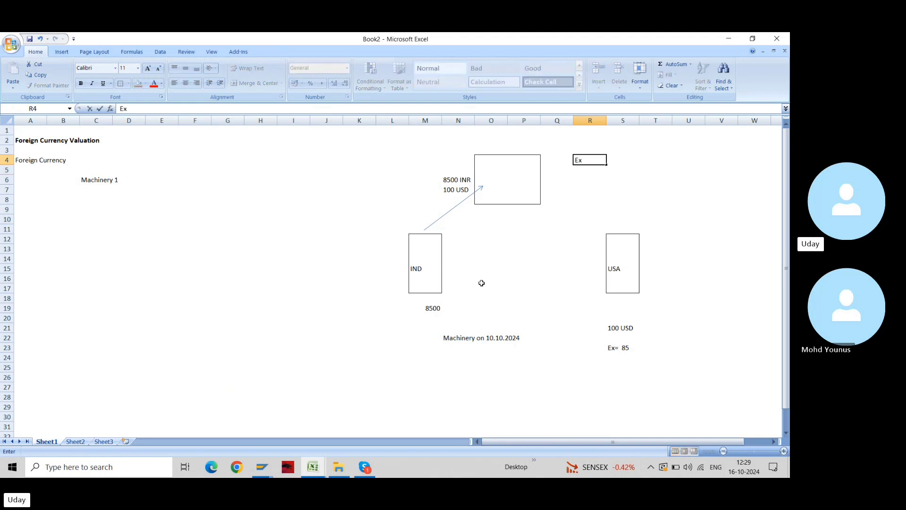
text(change Rate)
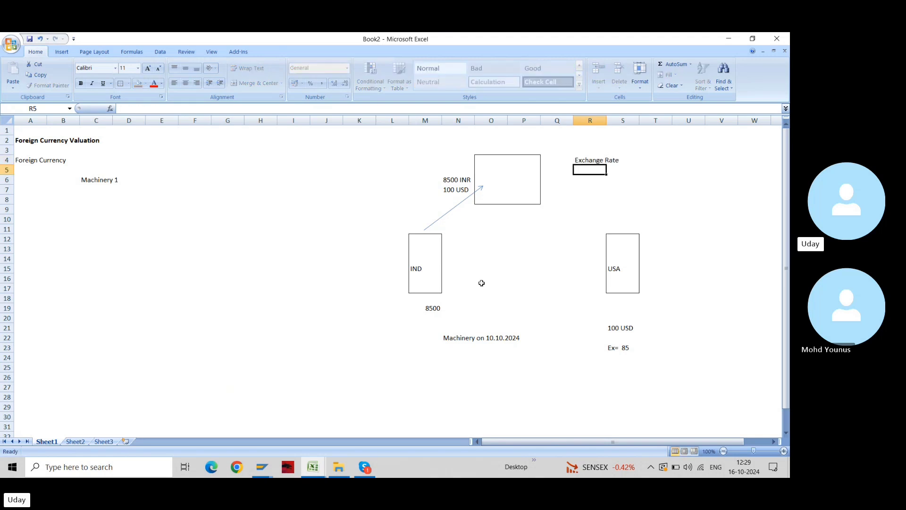
key(Return)
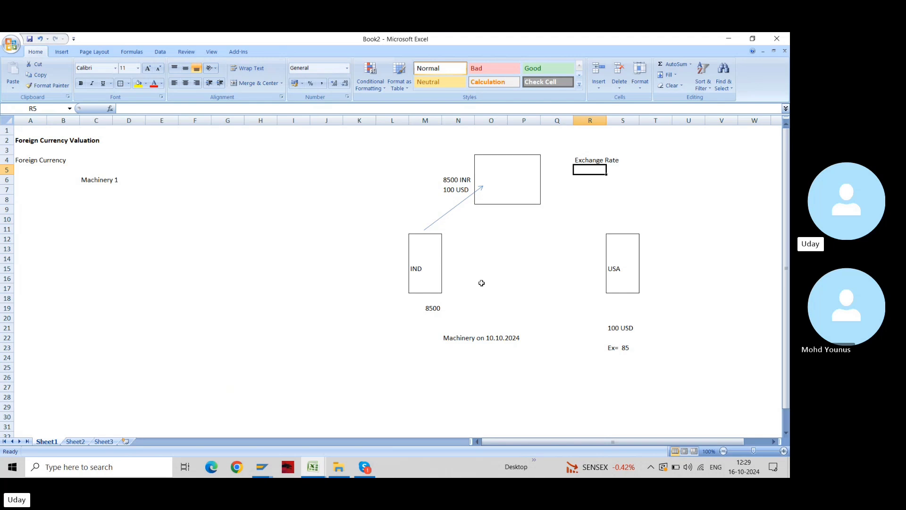
text(B)
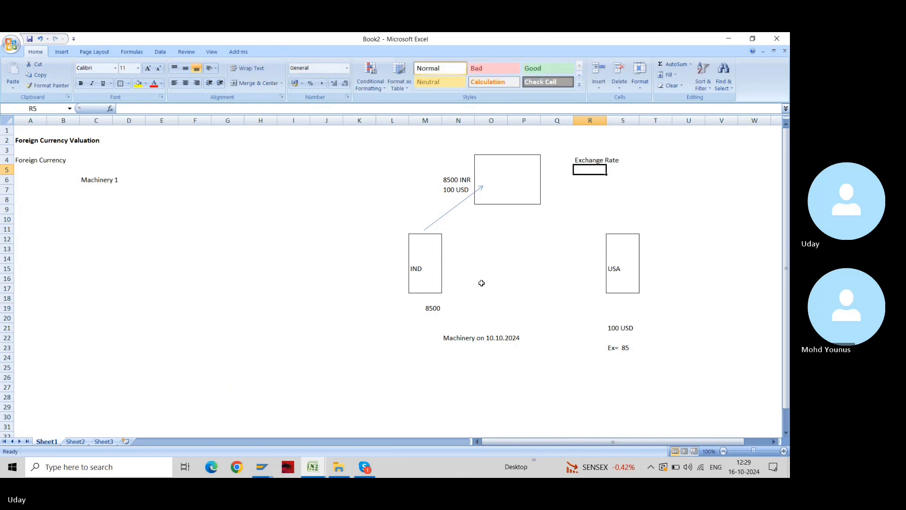
key(Return)
text(G)
key(Return)
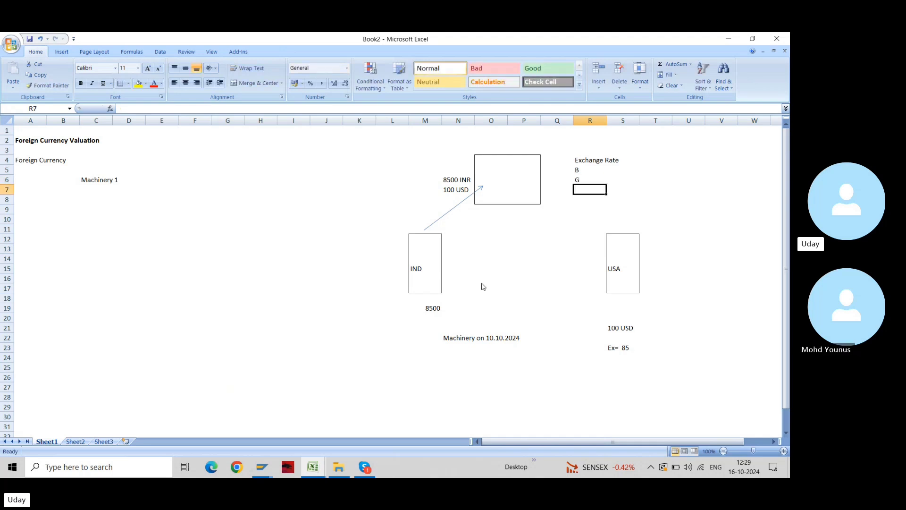
text(M)
key(Return)
Add the Selling Rate heading in S5 beside B
key(Up)
key(Up)
key(Up)
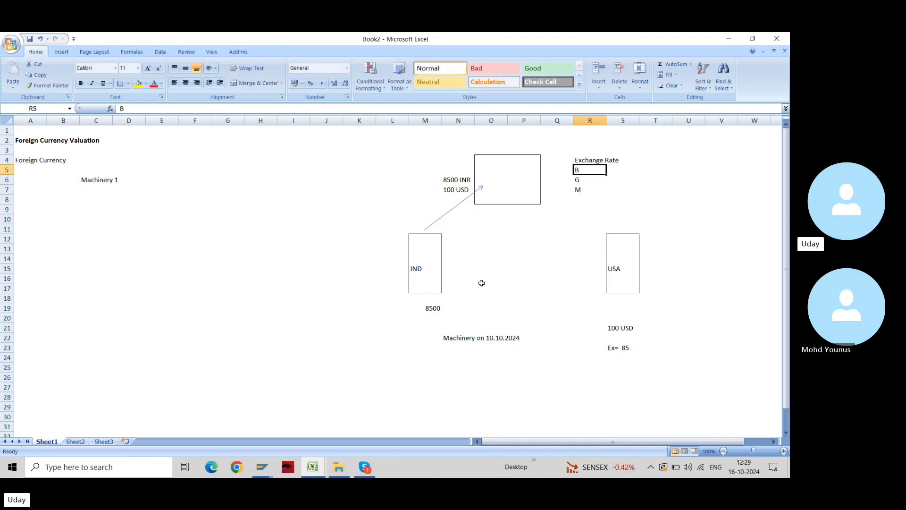
key(Right)
text(Sel)
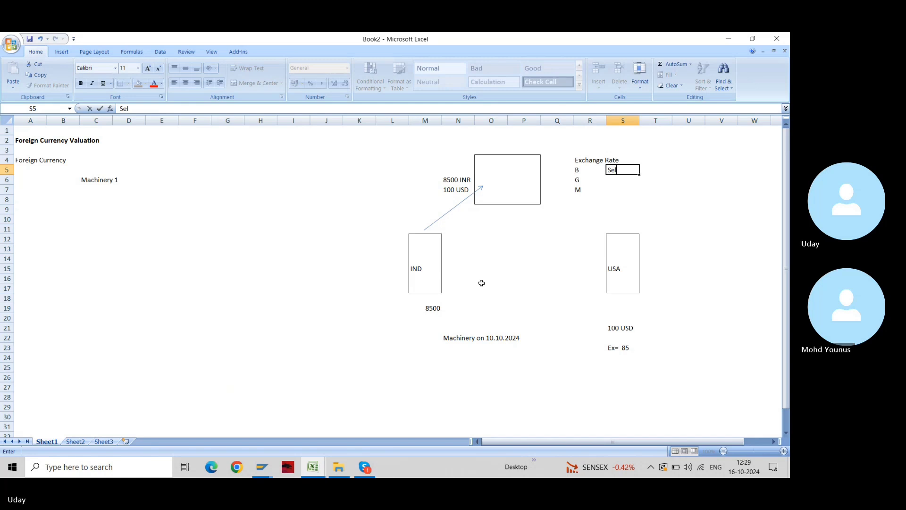
text(ling Rate)
key(Return)
key(Up)
key(Up)
key(Down)
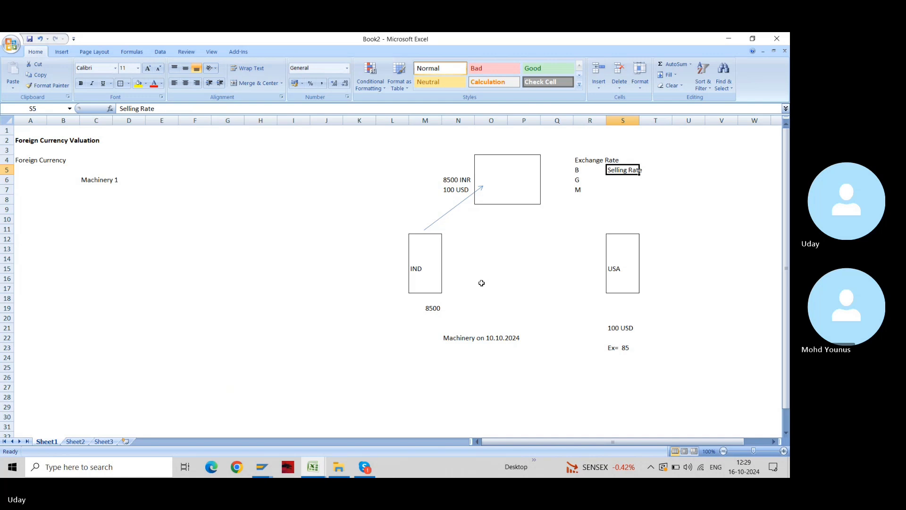
key(Left)
key(Left)
key(Left)
key(Left)
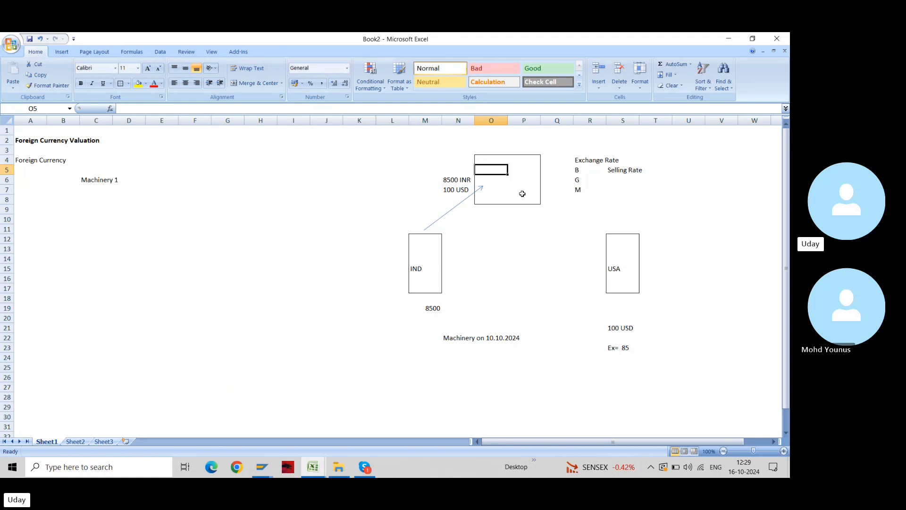
click(488, 221)
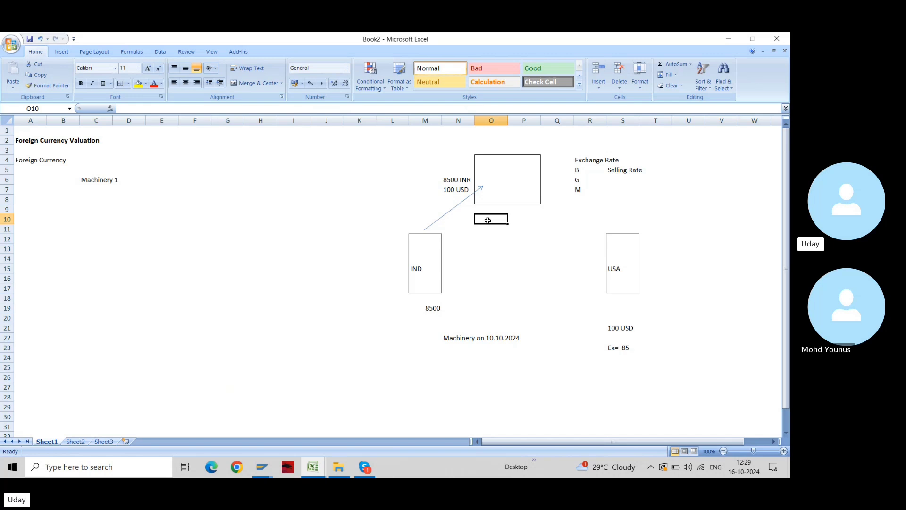
text(85)
key(BackSpace)
key(BackSpace)
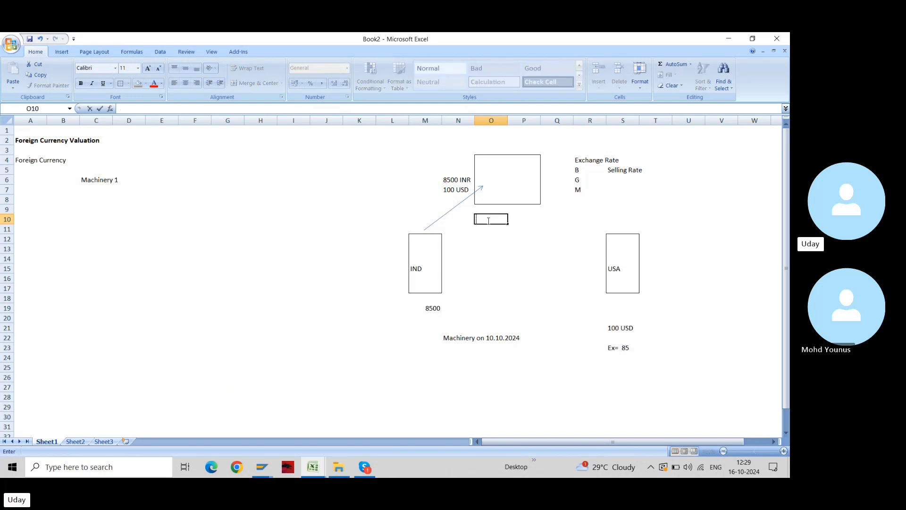
text(@)
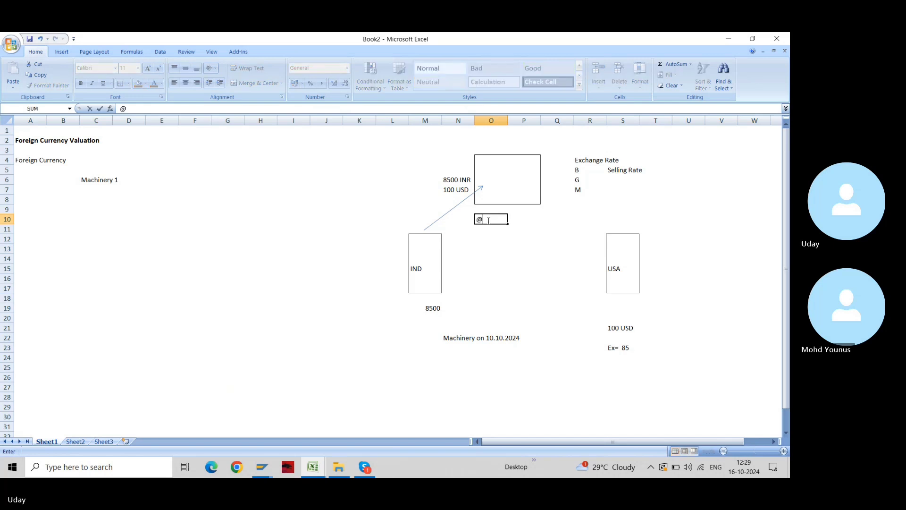
text(85)
key(Return)
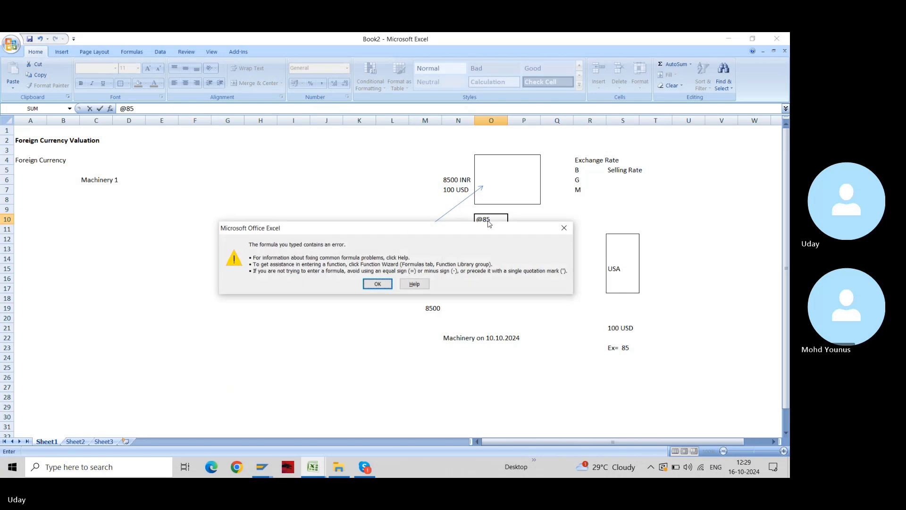
key(Return)
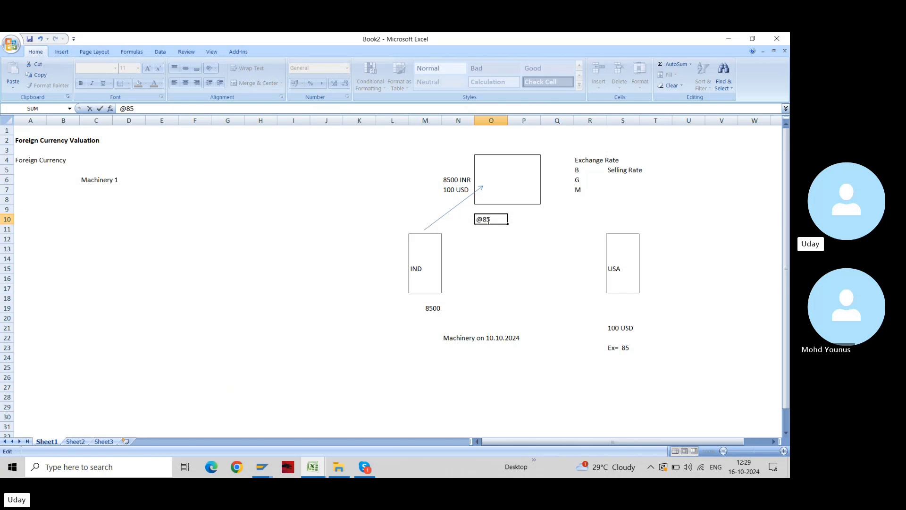
key(Home)
text(')
key(Return)
click(489, 222)
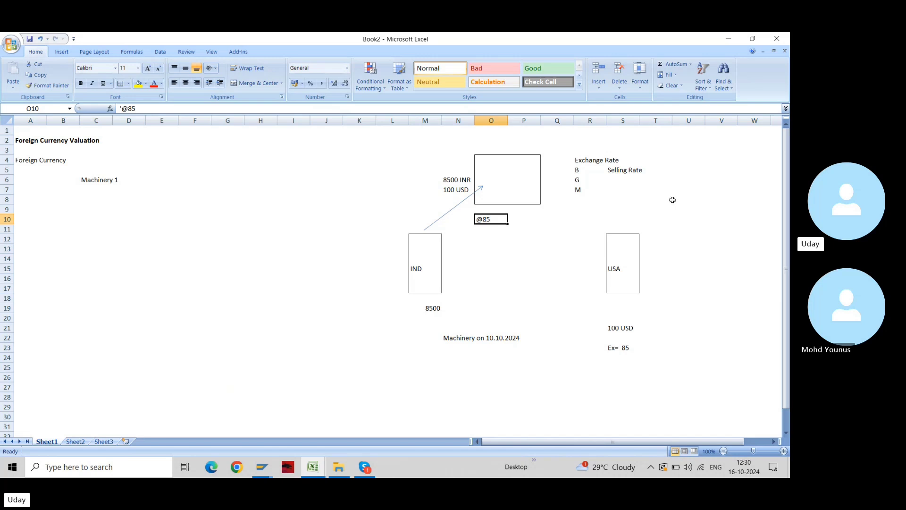
click(475, 160)
drag(476, 160, 528, 198)
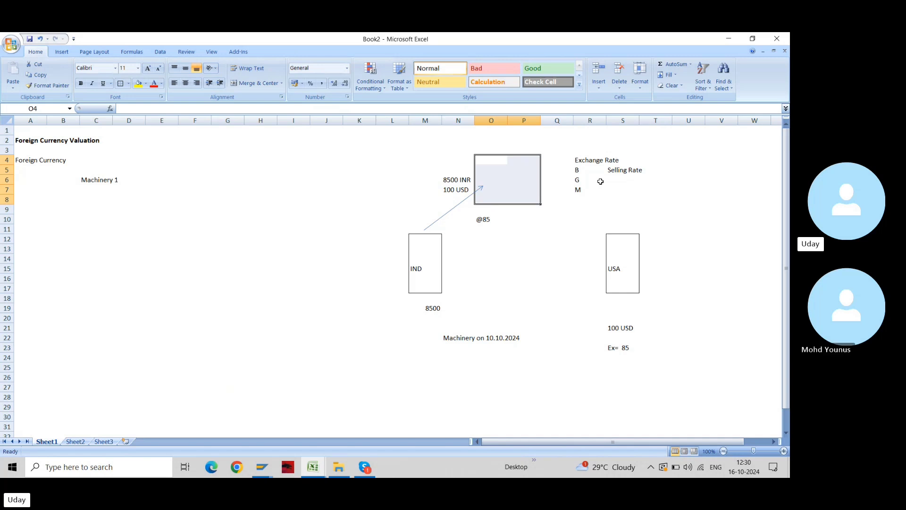
click(483, 221)
key(Down)
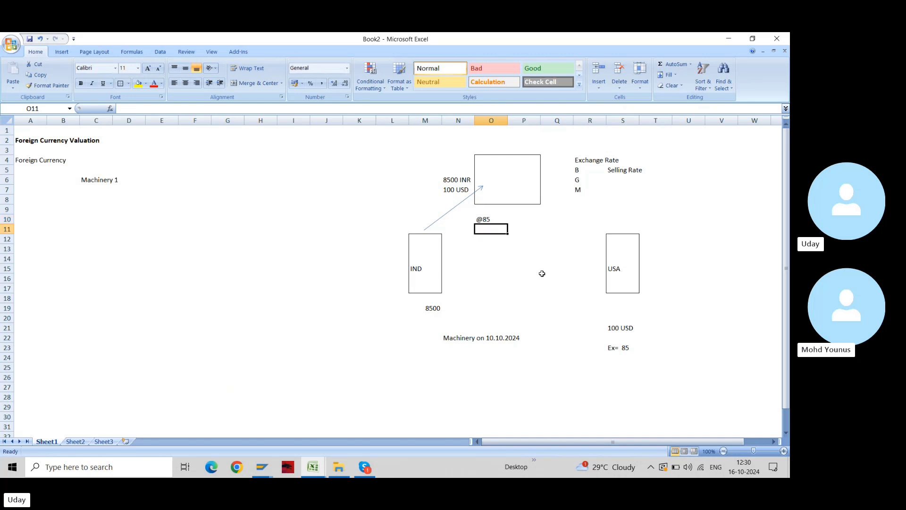
text(@)
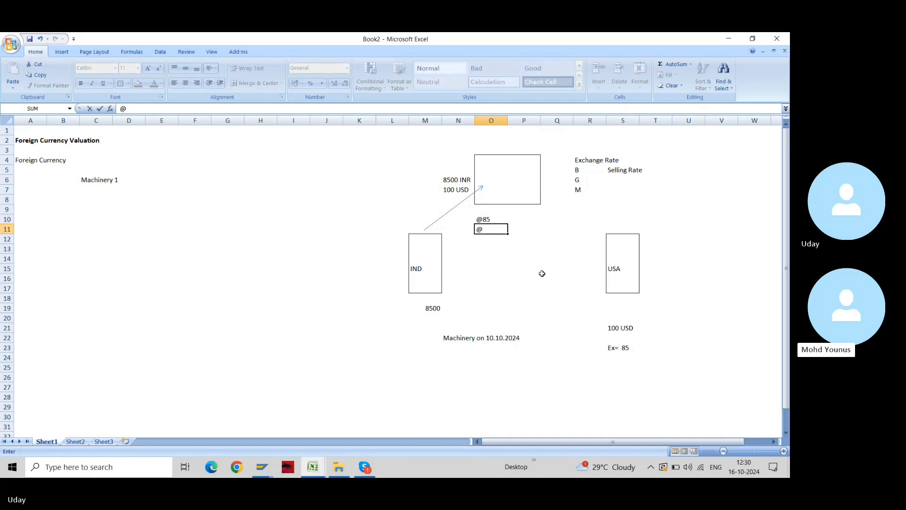
key(BackSpace)
text(')
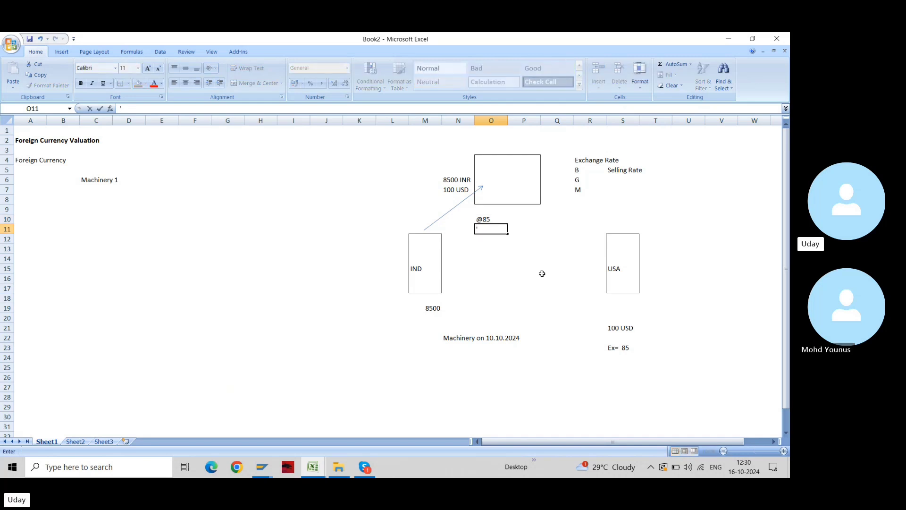
text(83)
key(Return)
key(Up)
key(F2)
text(@)
key(Return)
key(Up)
key(Up)
key(shift+Down)
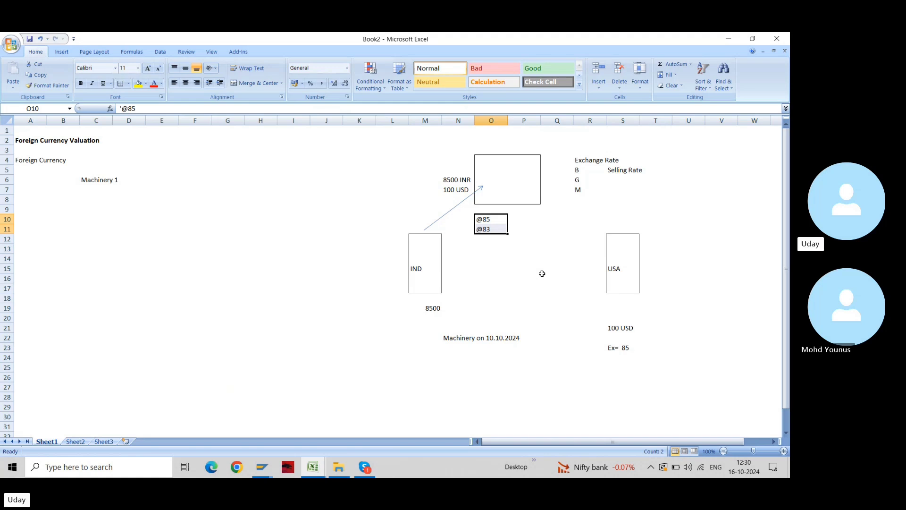
Prefix the S5 Selling Rate label with 'Bank' so it reads Bank Selling Rate
key(Right)
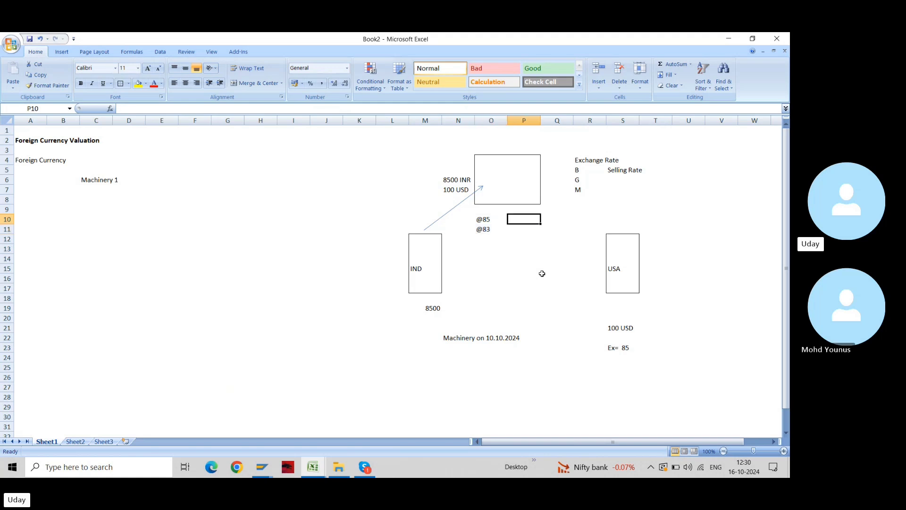
key(Right)
key(Up)
key(Right)
key(Up)
key(Up)
key(Right)
key(Up)
key(Up)
key(F2)
key(Home)
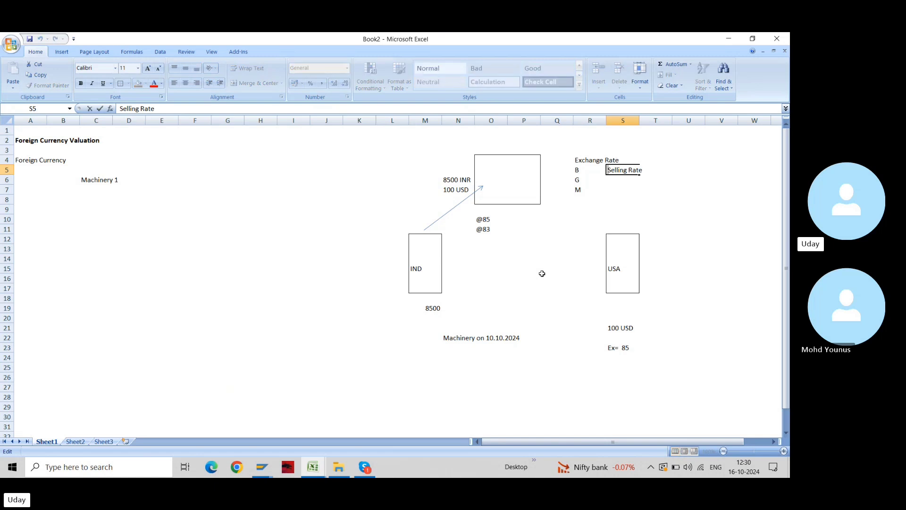
text(Bank)
key(Return)
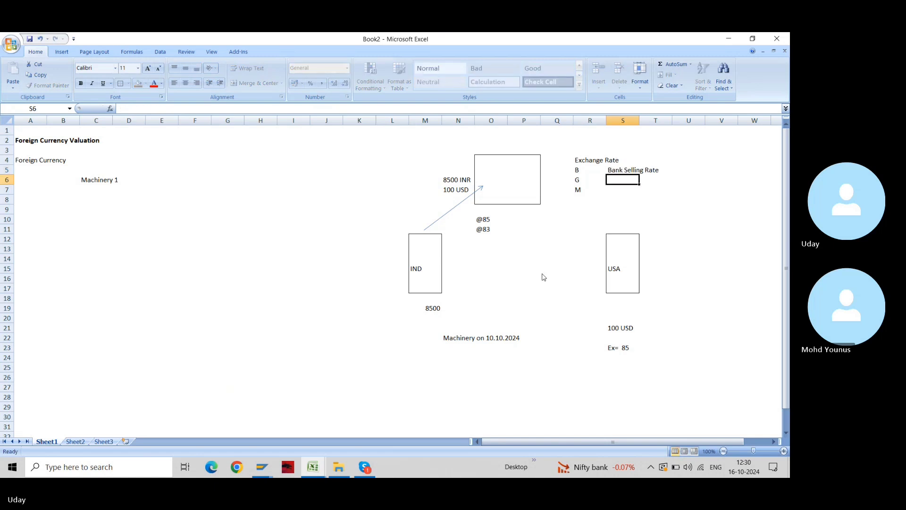
Label S6 'Bank Buying Rate', correcting the lowercase r to R
text(Bank )
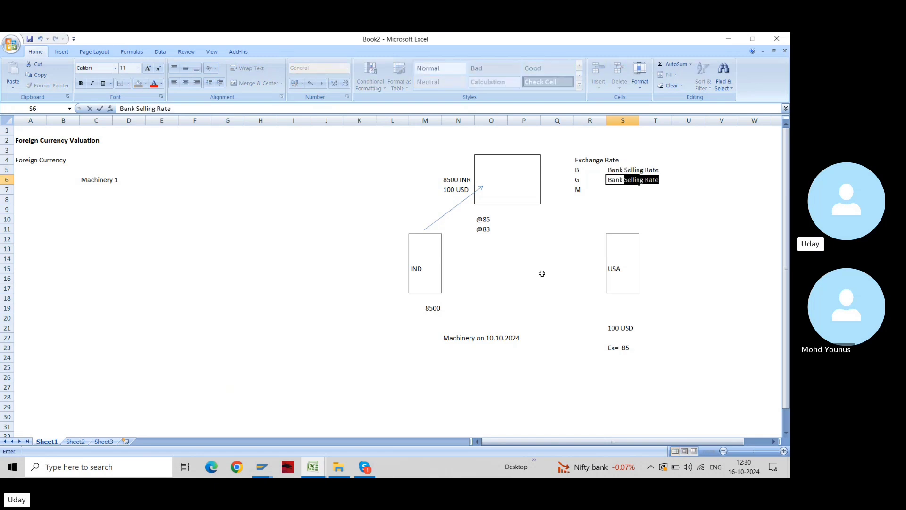
text(Buying)
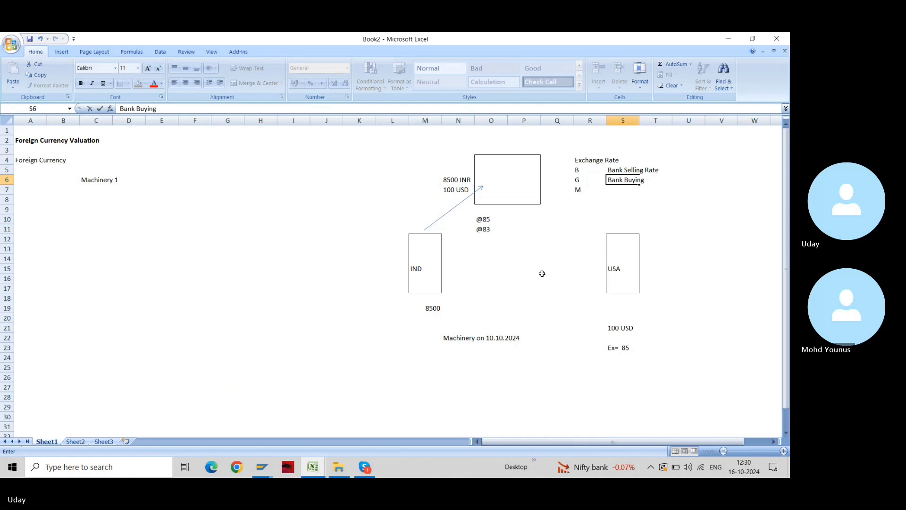
text( rate)
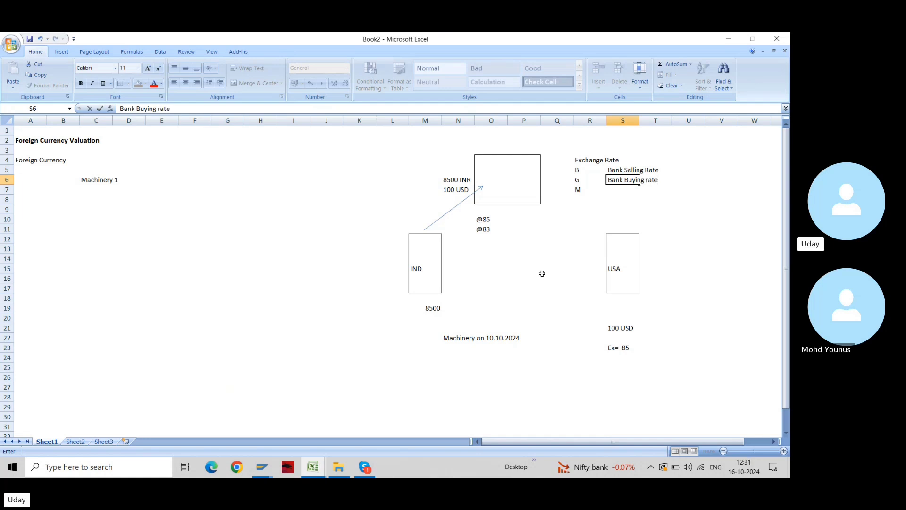
key(F2)
key(Left)
key(Left)
key(Left)
key(Left)
key(Delete)
text(R)
key(Return)
key(Up)
key(Up)
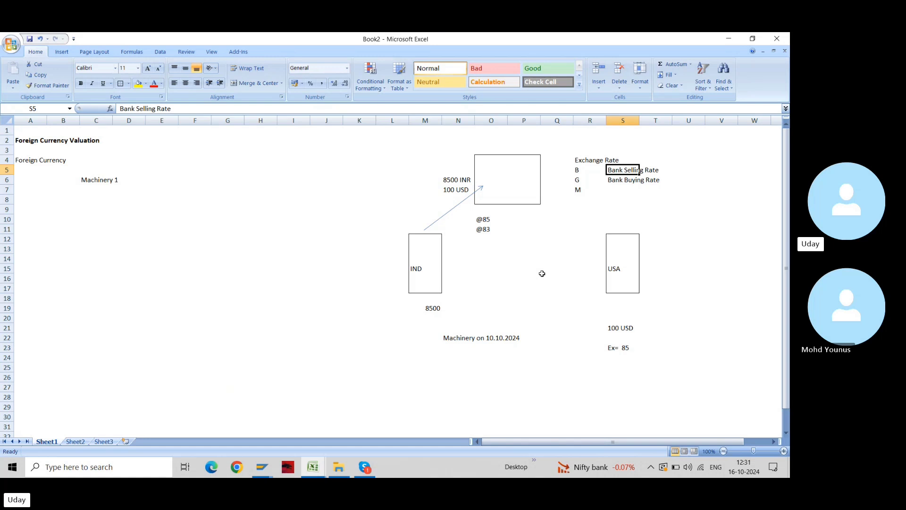
Label the M rate 'Average Rate' in S7
click(488, 230)
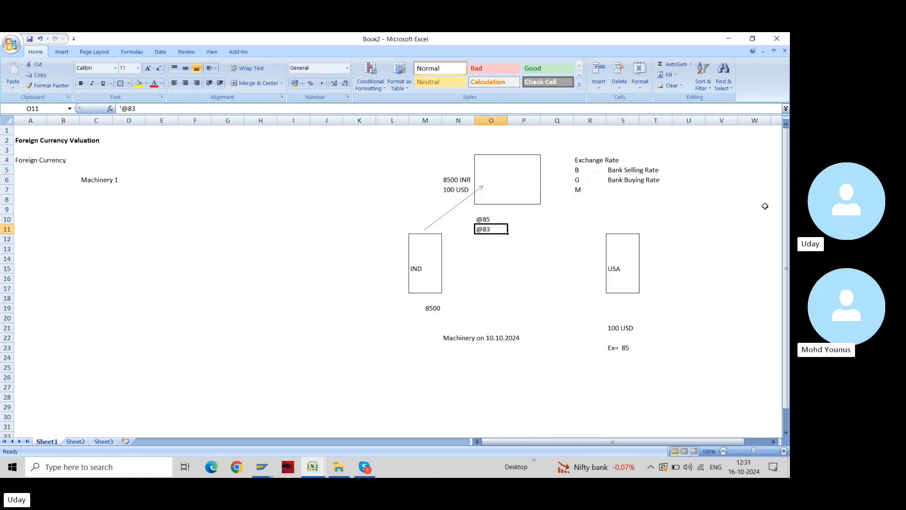
key(Right)
key(Right)
key(Right)
key(Right)
key(Up)
key(Up)
key(Up)
key(Up)
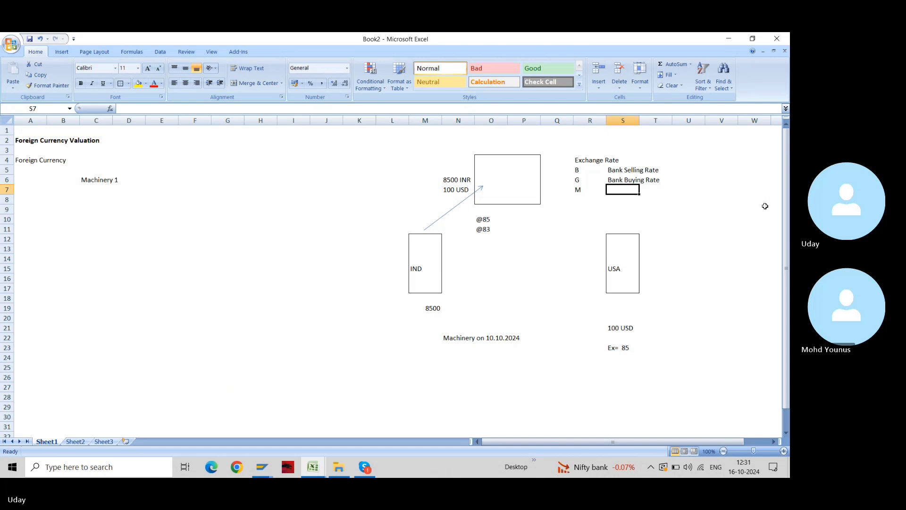
text(Average)
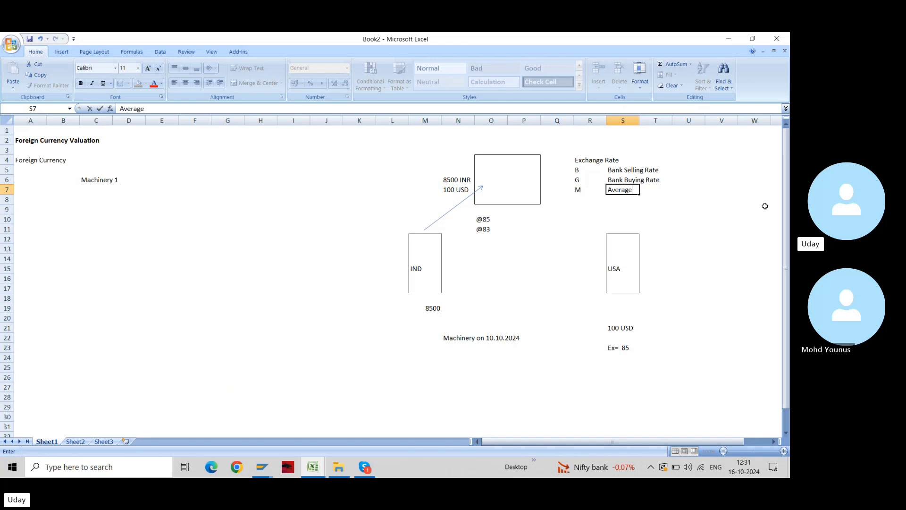
text( Rate)
key(Up)
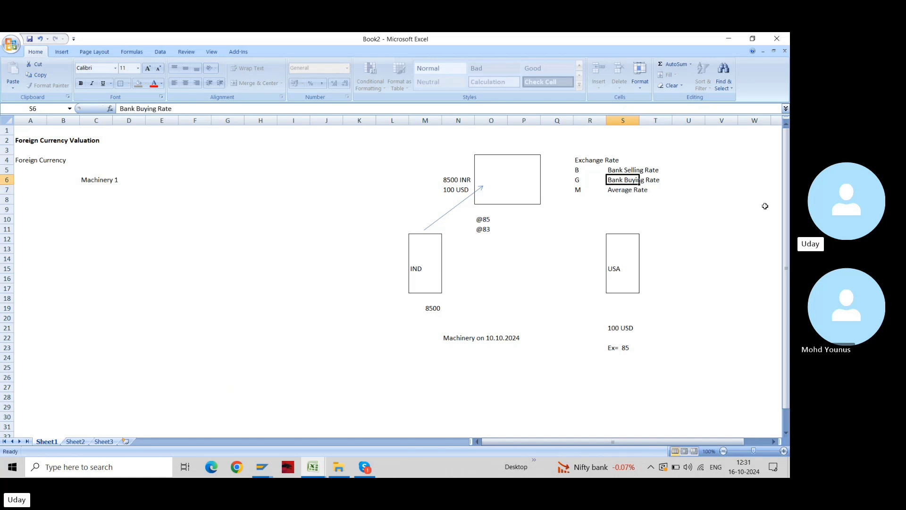
key(Down)
key(Down)
key(Up)
key(Up)
key(Up)
key(Down)
key(Down)
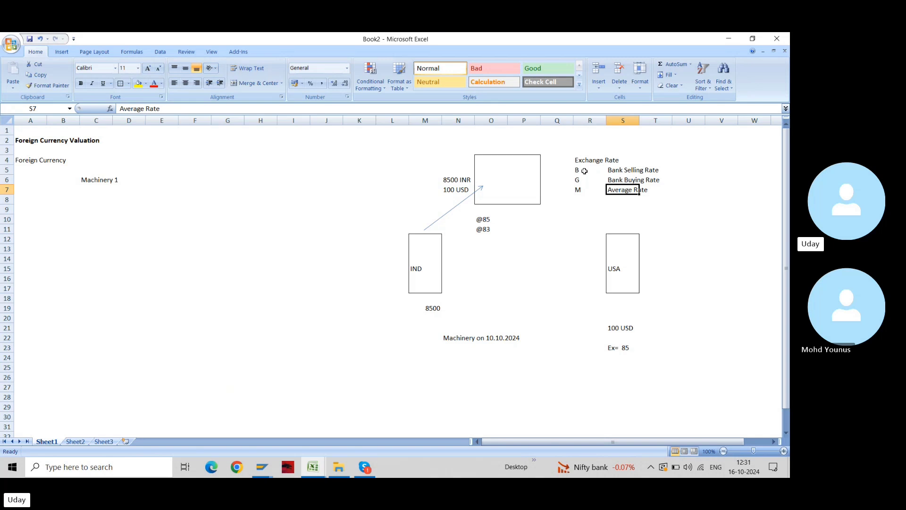
click(491, 236)
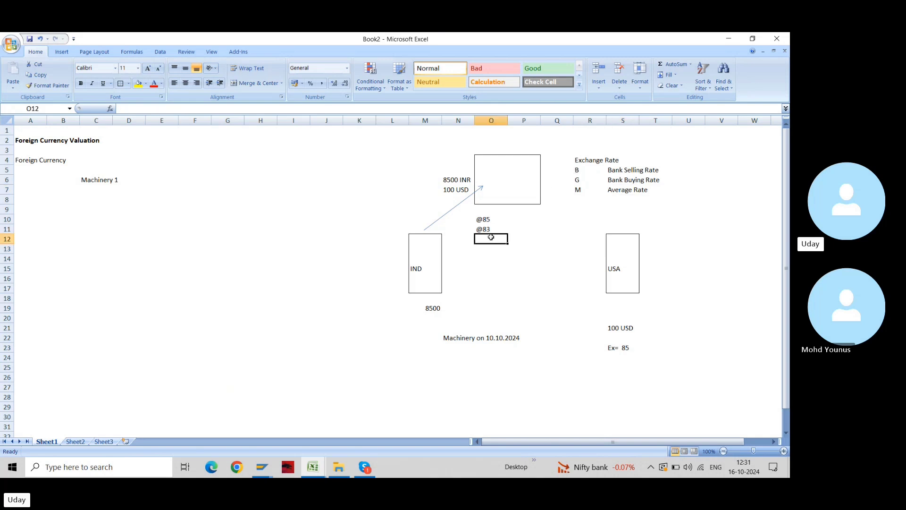
Enter =(85+83)/2 in O12 to show the average rate 84
text(=85)
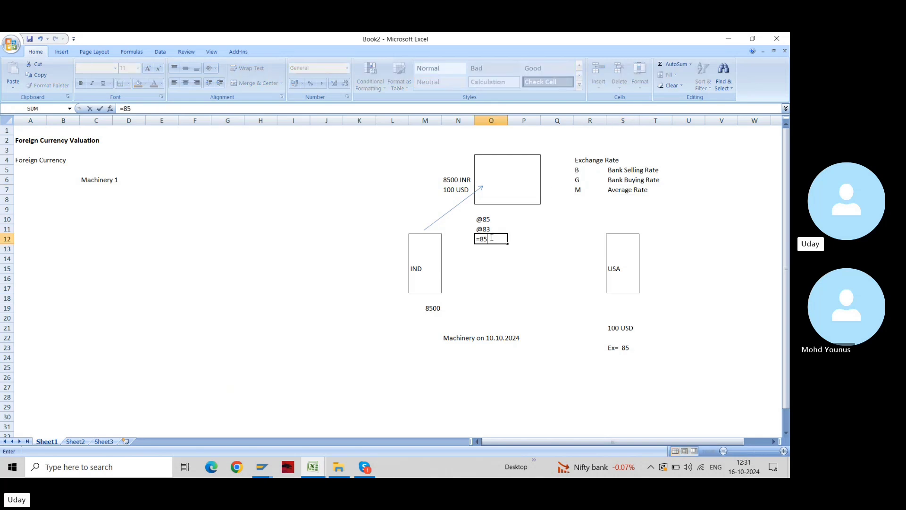
text(+83)
key(Return)
key(Left)
key(Left)
key(Left)
key(Left)
key(Left)
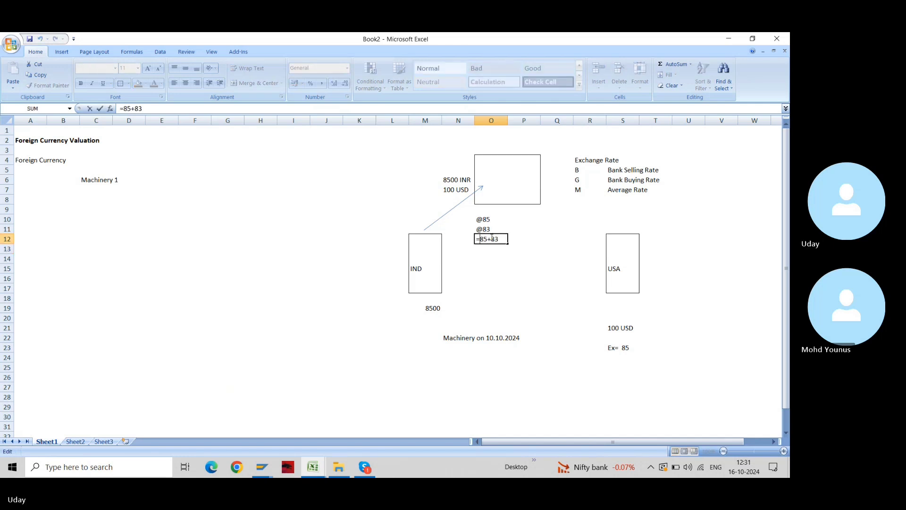
text(()
text(/2)
key(ctrl+Return)
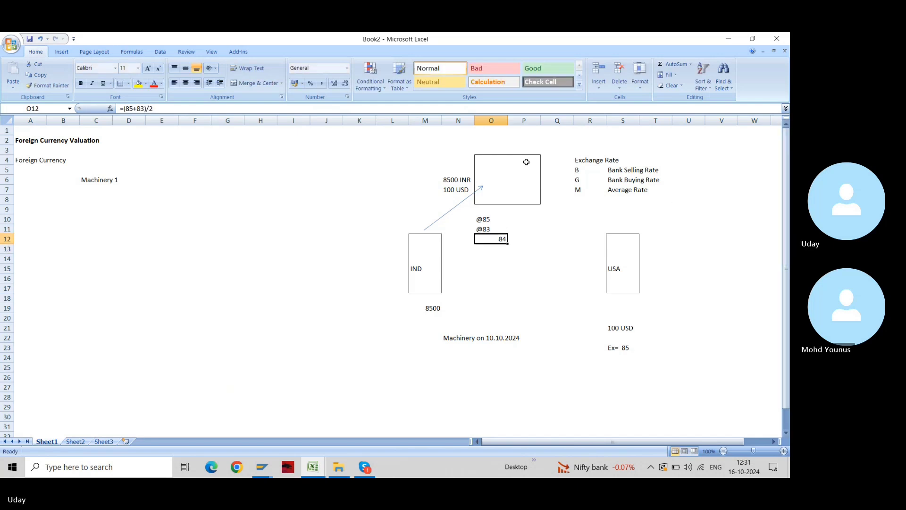
Left-align the 84 result and check its formula against the two rates
click(174, 83)
key(Up)
key(shift+Up)
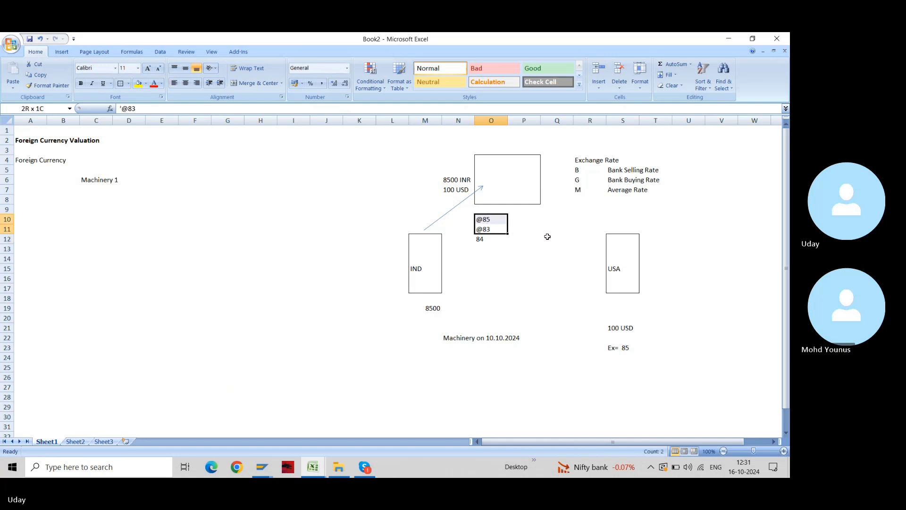
key(Down)
key(F2)
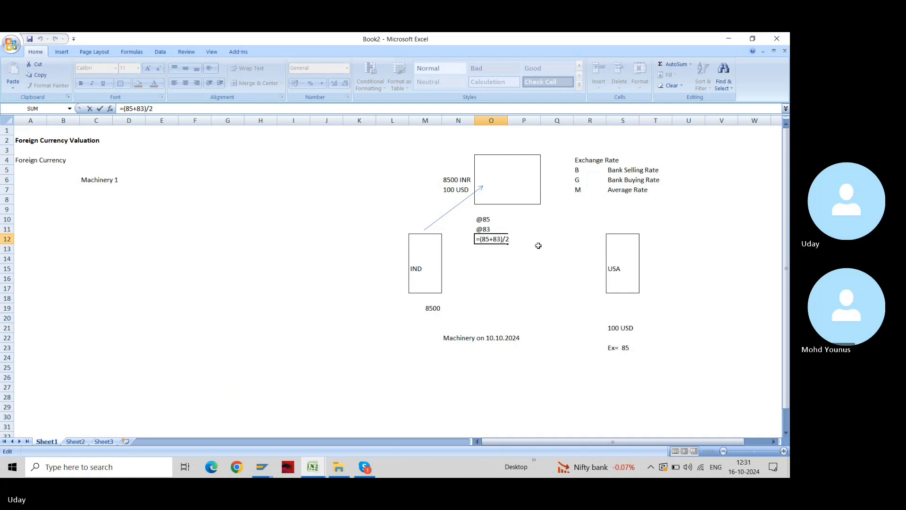
key(Escape)
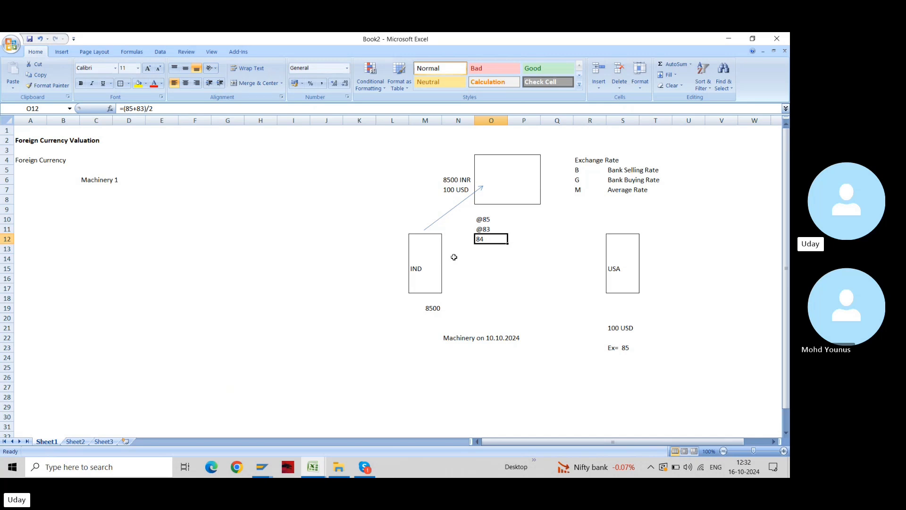
key(Left)
key(Left)
key(Right)
key(Right)
key(Right)
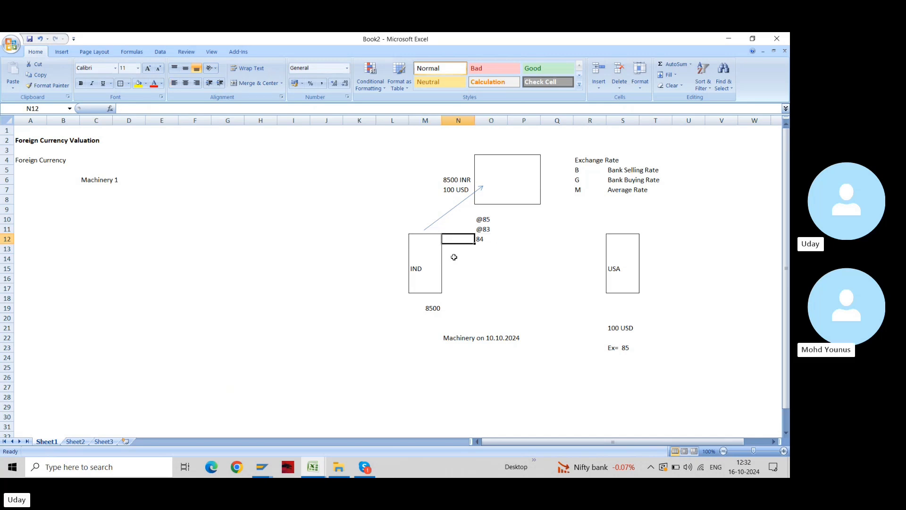
Locate the Machinery on 10.10.2024 note and review its text without changing it
click(59, 221)
key(Right)
key(Right)
key(Right)
key(Right)
key(Right)
key(Right)
key(Right)
key(Right)
key(Down)
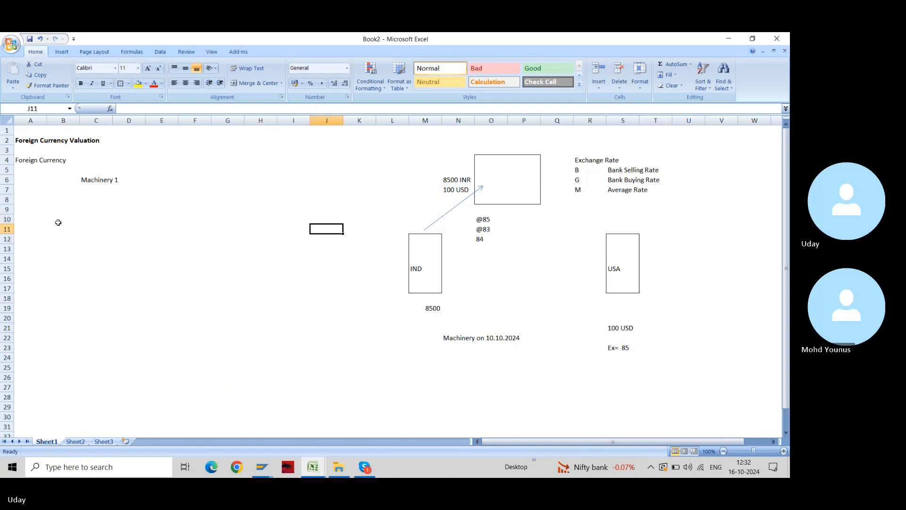
key(Down)
key(Down)
key(Down)
key(Down)
key(Right)
key(Down)
key(Down)
key(Down)
key(Down)
key(Down)
key(Right)
key(Right)
key(Down)
key(Right)
key(Down)
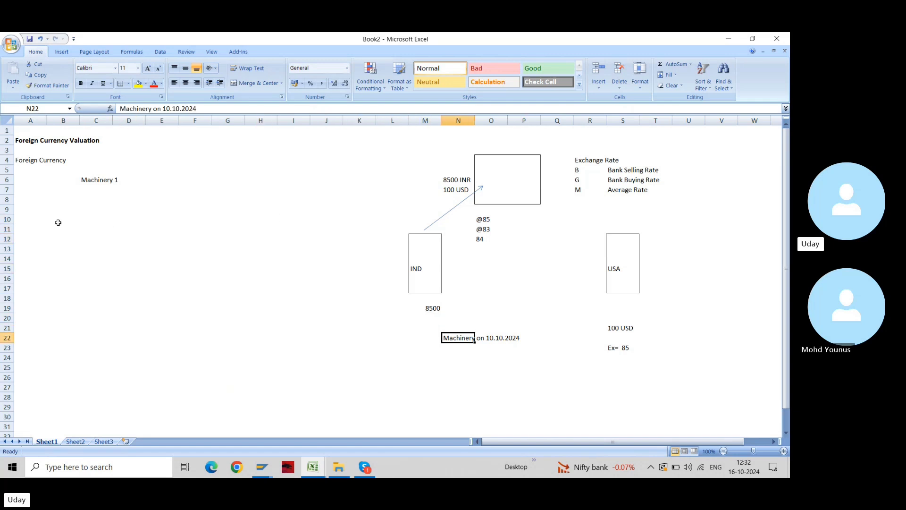
key(F2)
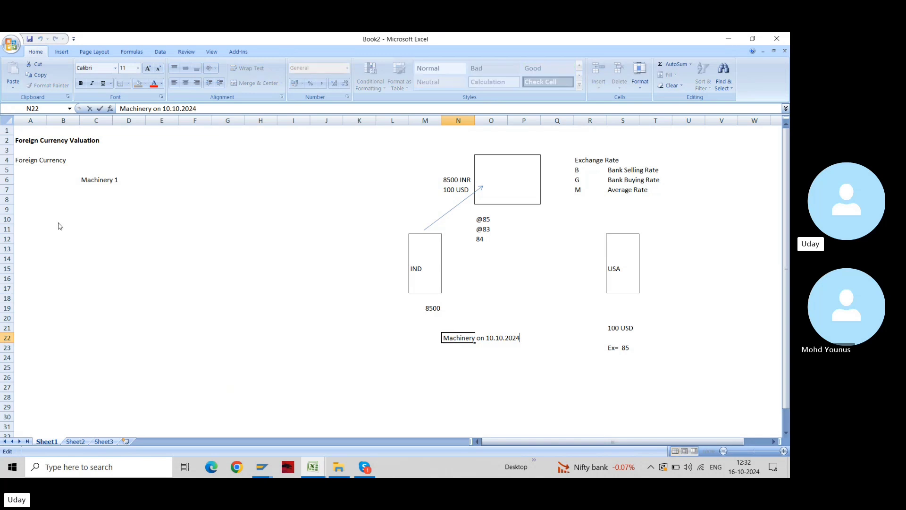
key(ctrl+shift+Left)
key(ctrl+shift+Left)
key(ctrl+shift+Right)
key(Escape)
Move the Ex= 85 rate note into N23, directly under the Machinery date line
key(Right)
key(Right)
key(Right)
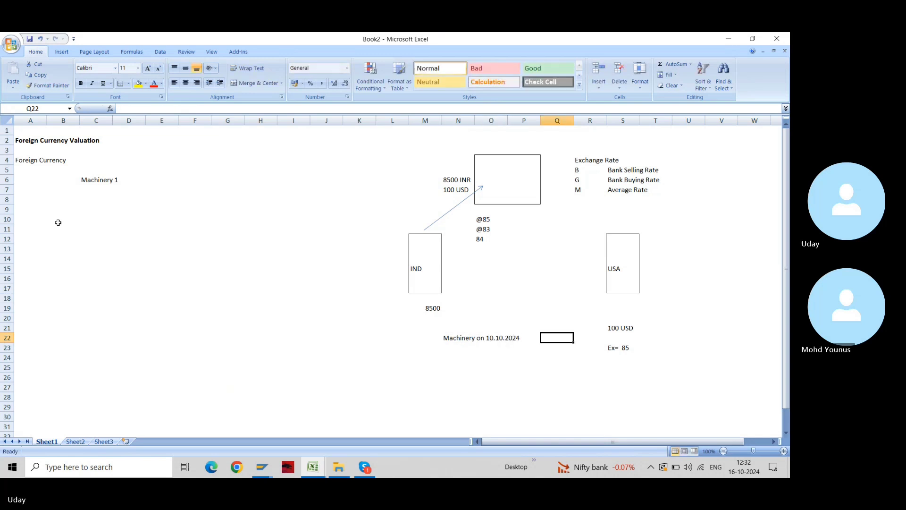
key(Right)
key(Right)
key(Up)
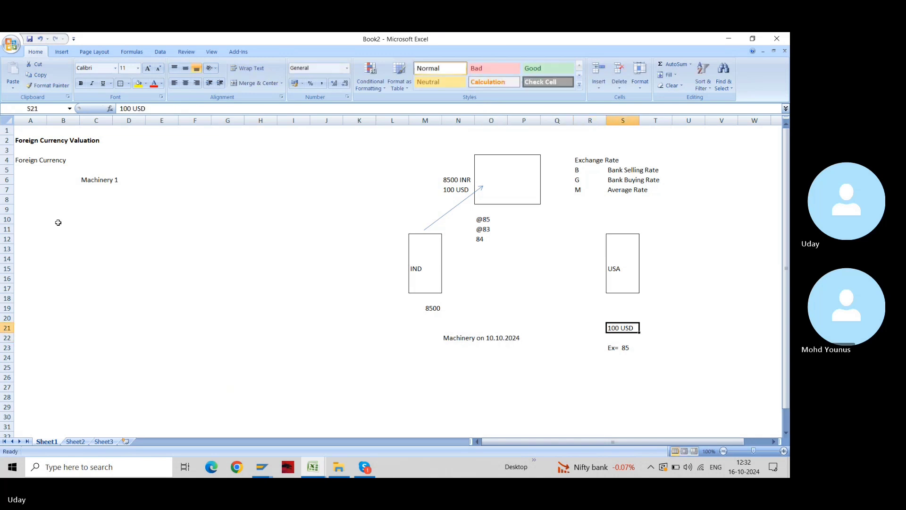
key(Down)
key(Down)
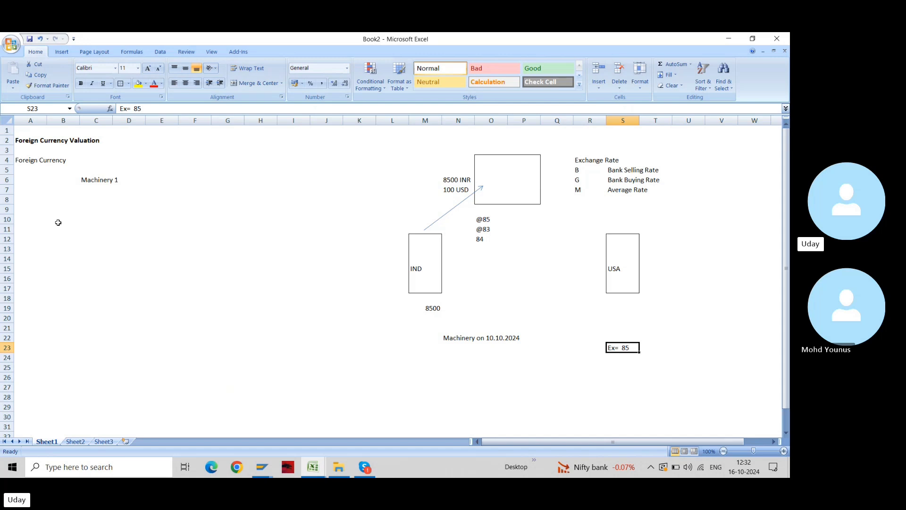
key(ctrl+c)
key(Left)
key(Left)
key(Left)
key(Left)
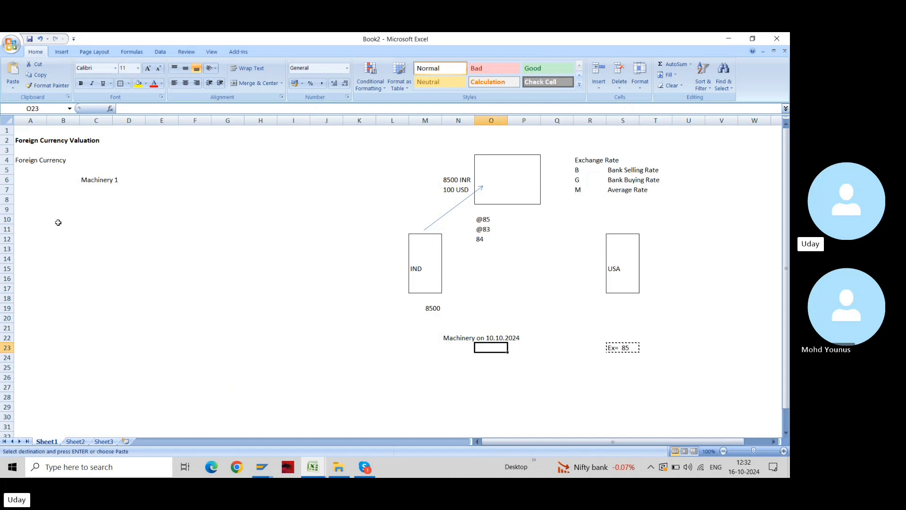
key(Left)
key(ctrl+v)
key(Right)
key(Right)
key(Left)
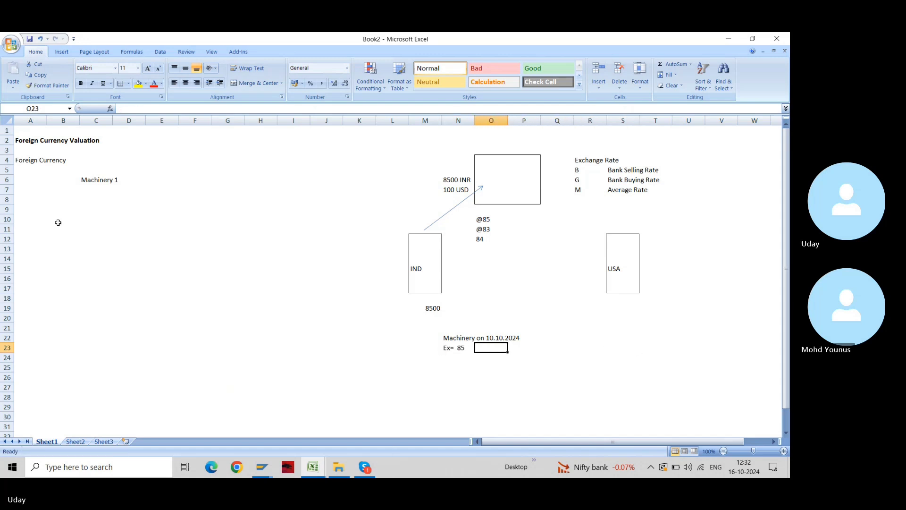
key(Left)
key(Right)
key(Left)
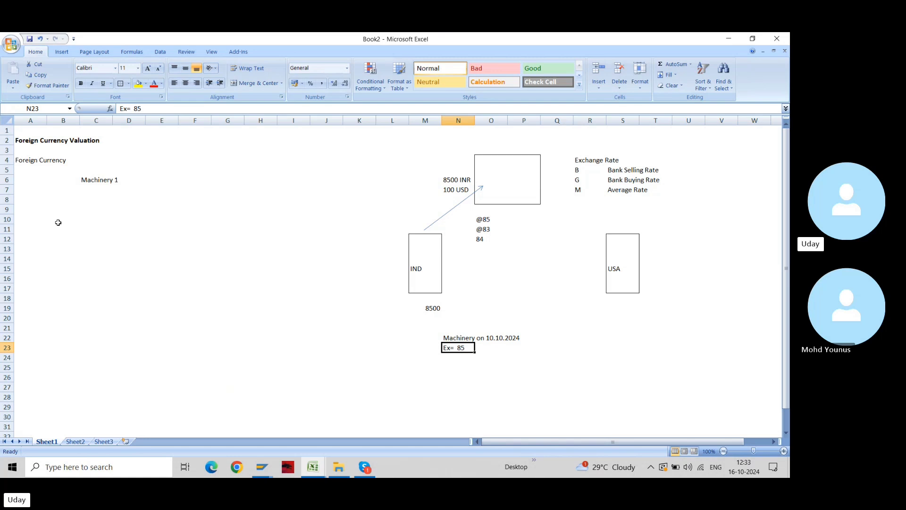
key(Up)
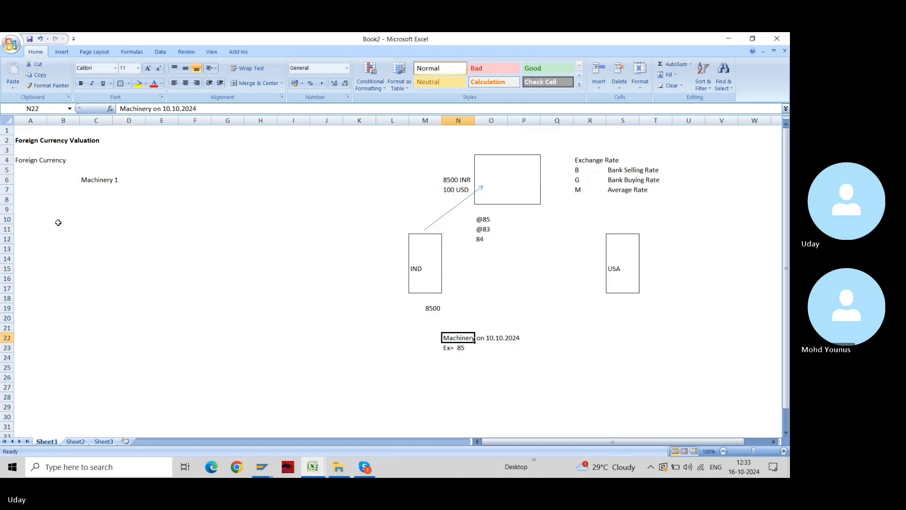
key(Right)
key(Right)
key(Right)
key(Right)
key(Right)
key(Right)
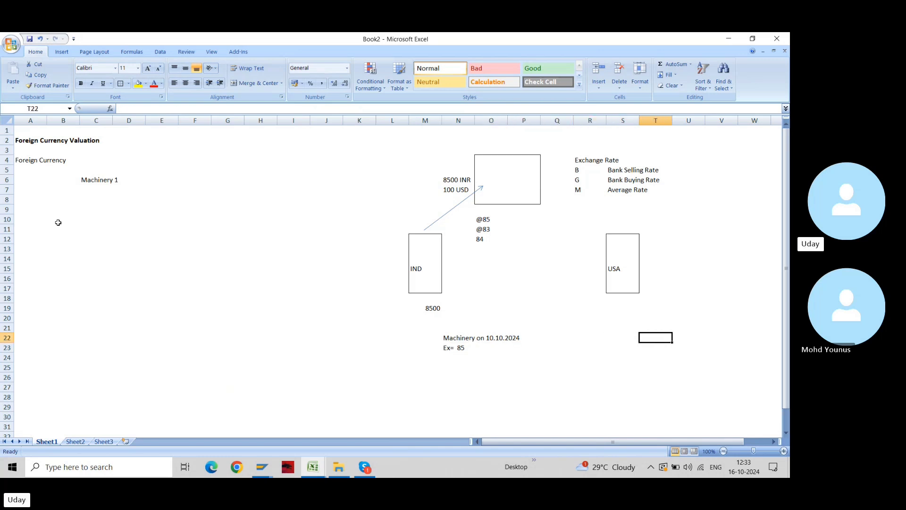
key(Left)
key(Left)
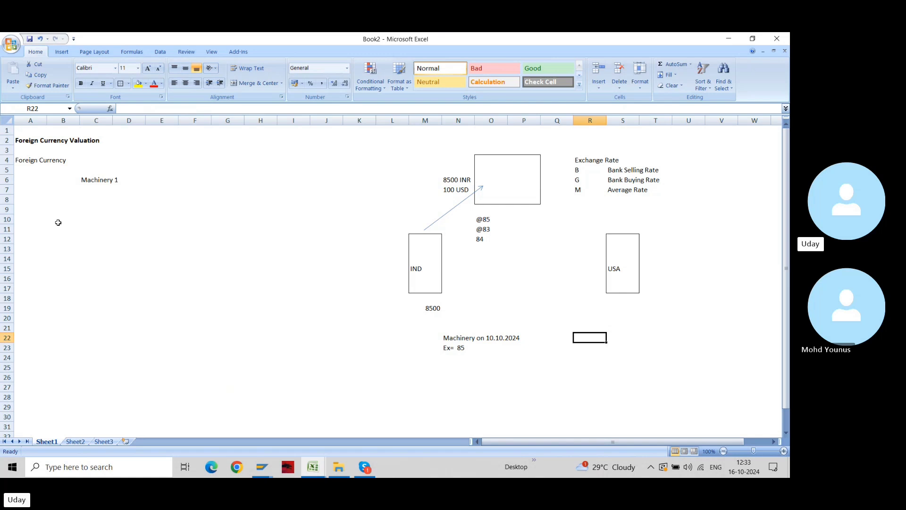
Enter Purchases Ac in R22 and To Vendor (USA) Ac in R23
text(C)
key(BackSpace)
text(P)
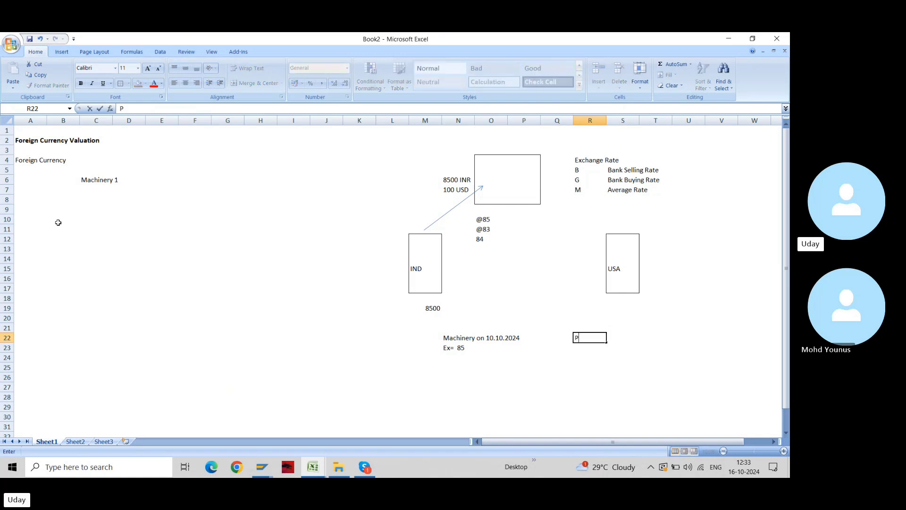
text(urchases Ac)
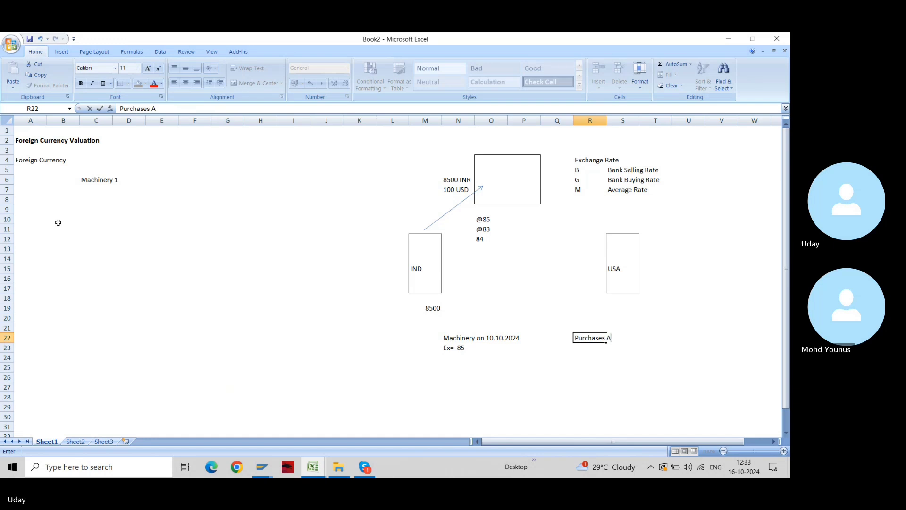
key(Return)
text(to)
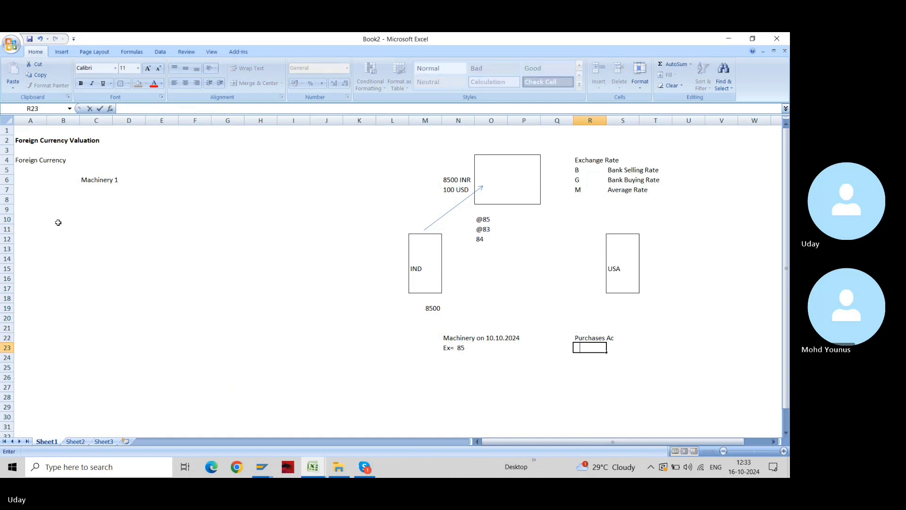
key(BackSpace)
key(BackSpace)
text(To Vendor (USA) Ac)
key(Return)
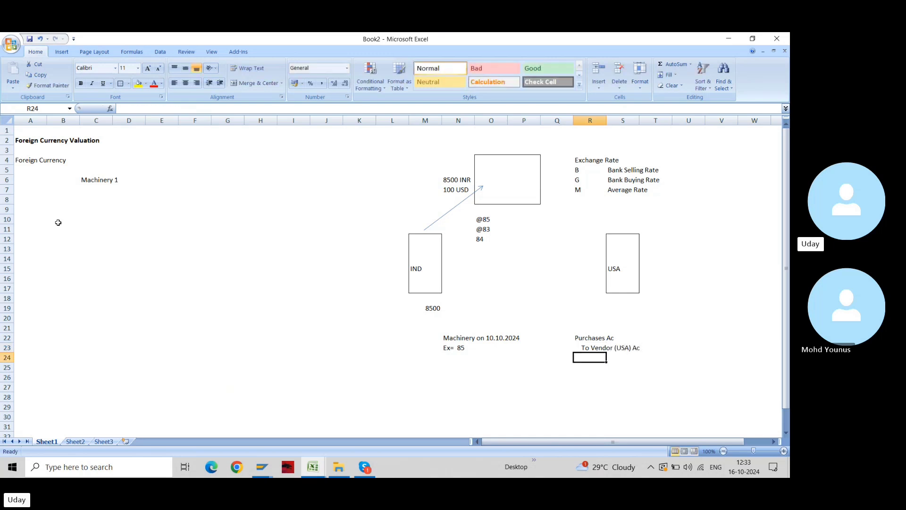
key(Up)
key(Up)
Add a USD heading in U21 and amounts of 100 on both journal lines
key(Right)
key(Right)
key(Right)
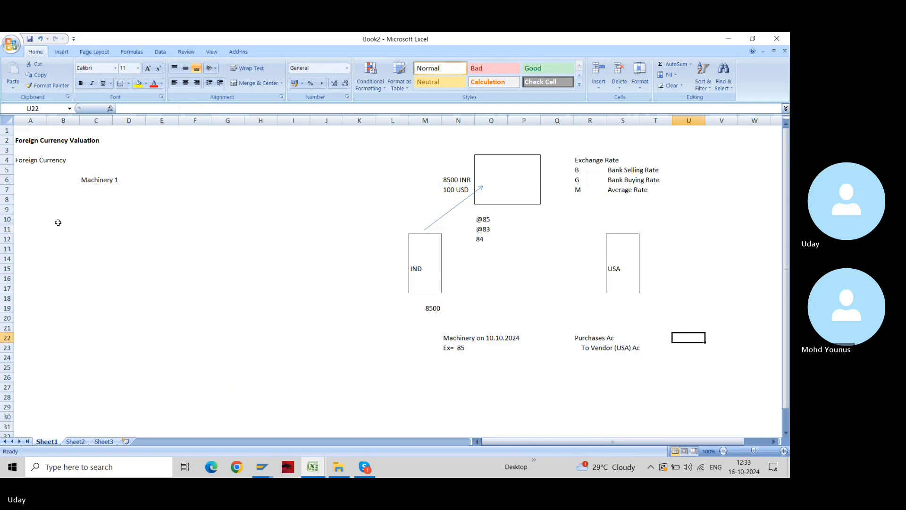
text(10)
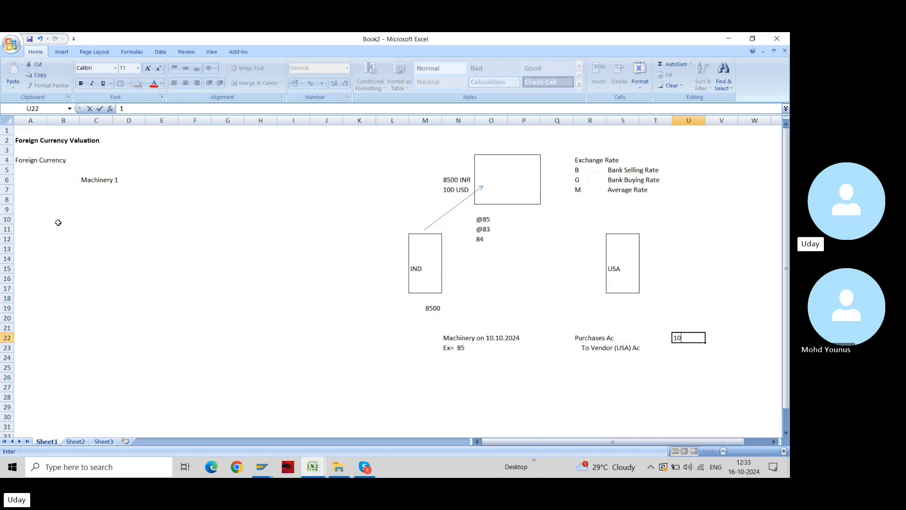
text(0 USD)
key(Return)
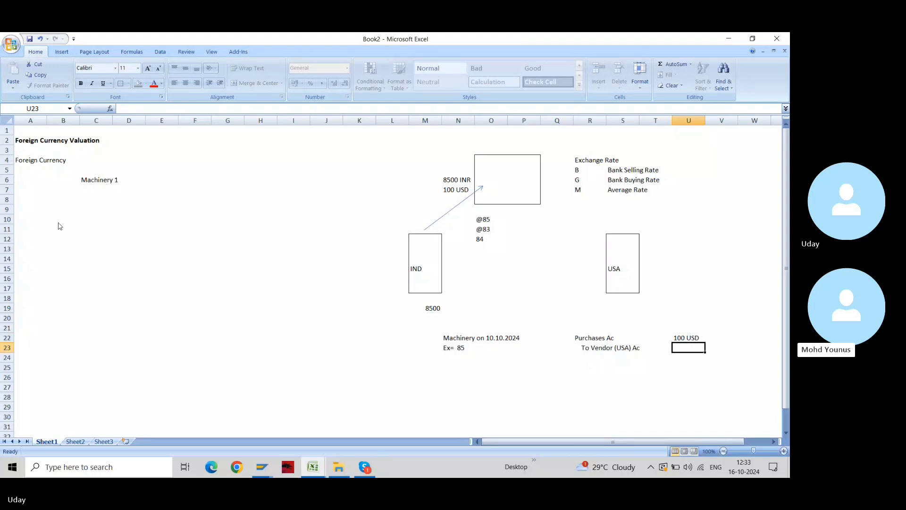
key(ctrl+d)
key(Up)
key(Up)
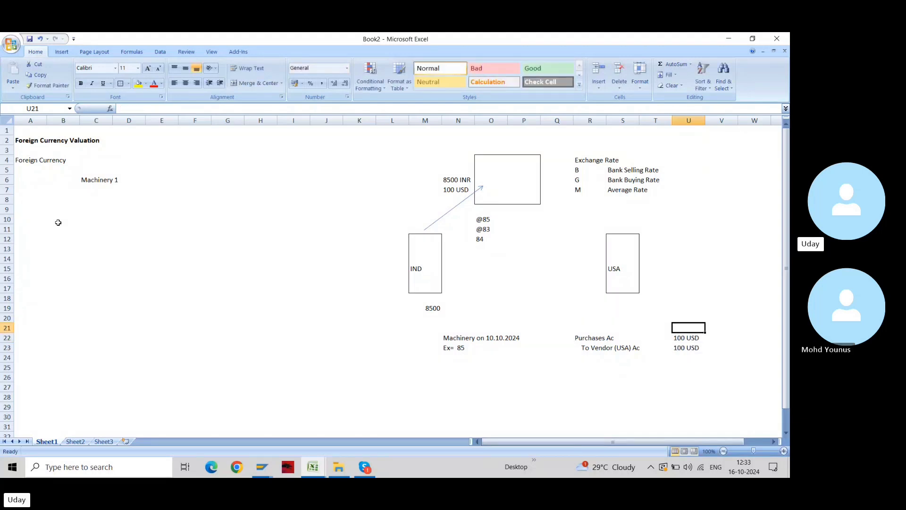
text(USD)
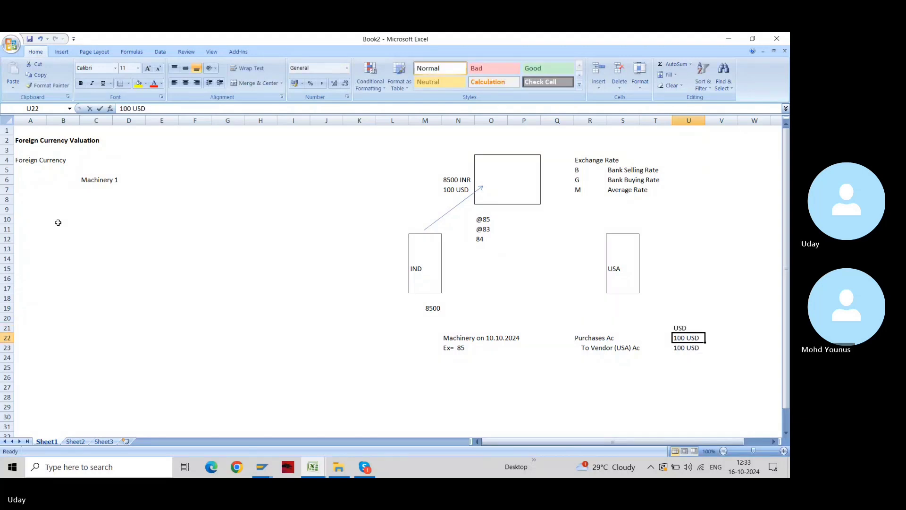
key(Return)
text(100)
key(ctrl+Return)
key(shift+Down)
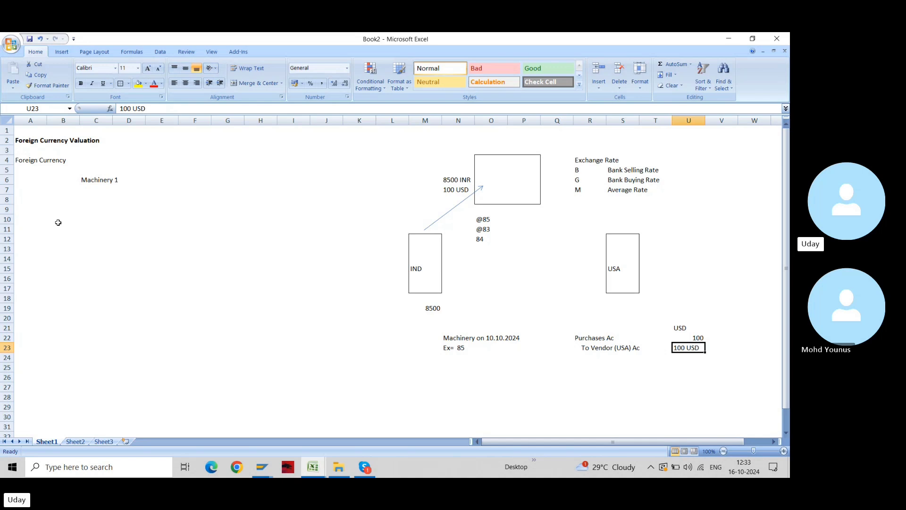
key(ctrl+d)
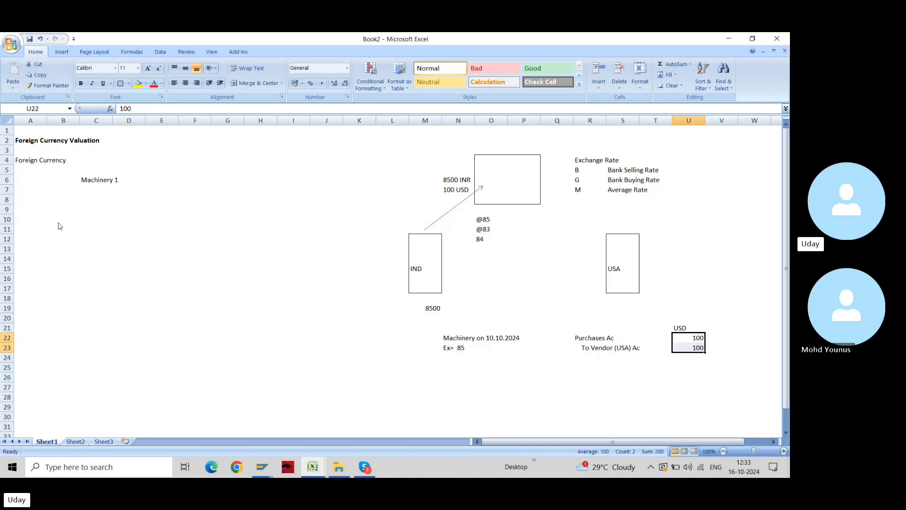
Centre the 100 amounts and make the USD heading centred and bold
click(184, 84)
key(Up)
key(Right)
key(Right)
key(Right)
key(Right)
key(Right)
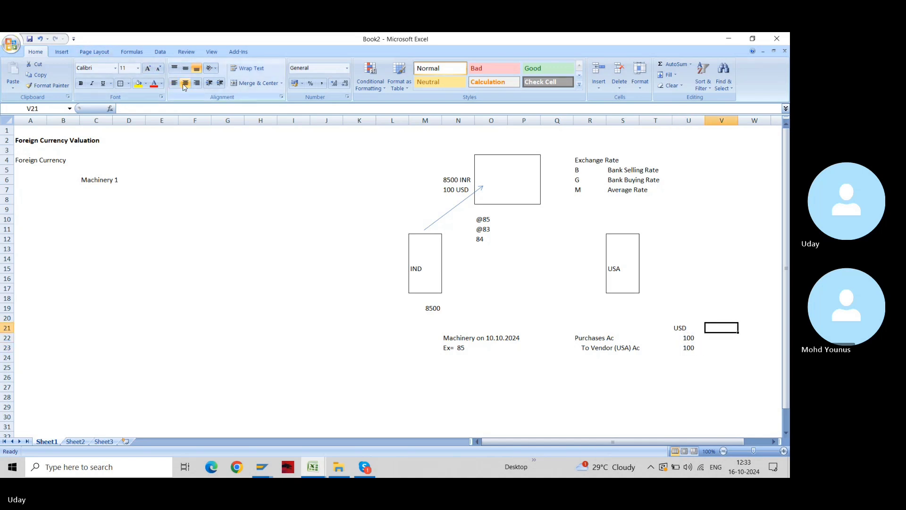
key(ctrl+Left)
click(185, 84)
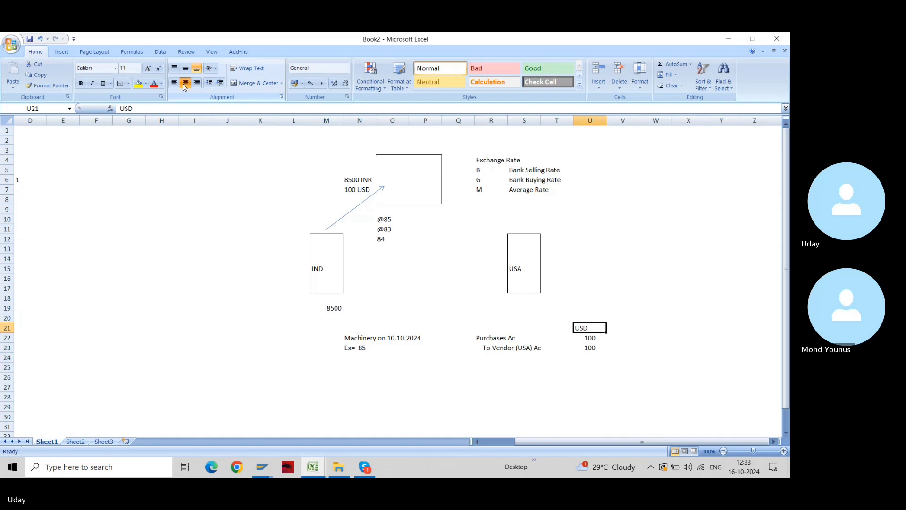
key(ctrl+b)
key(Left)
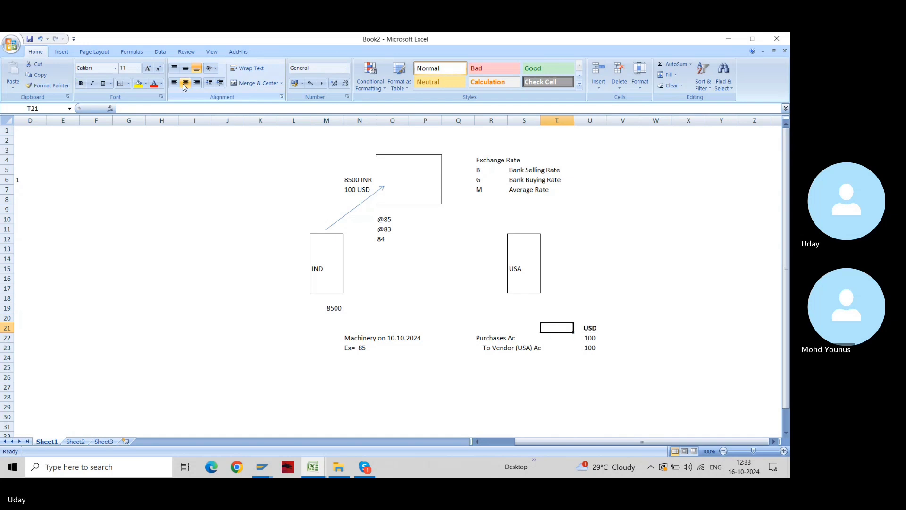
key(Left)
key(Down)
key(Down)
key(Up)
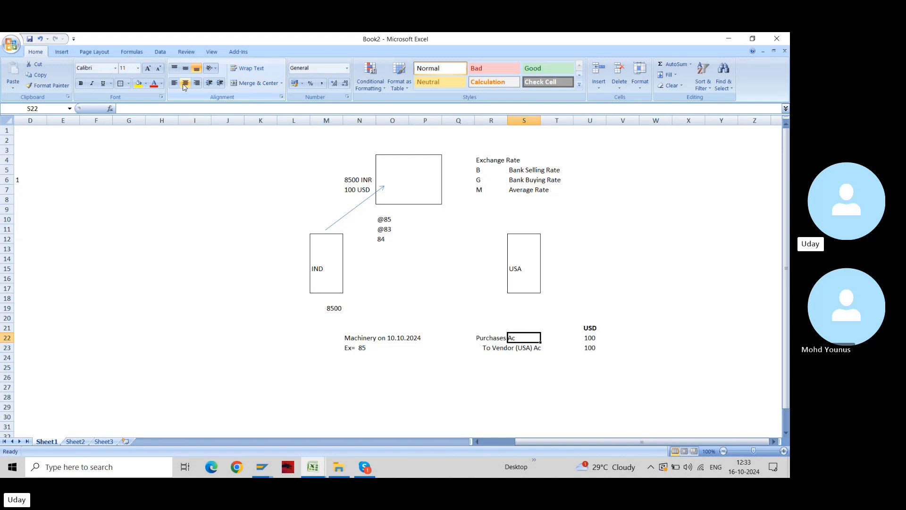
key(Right)
key(Right)
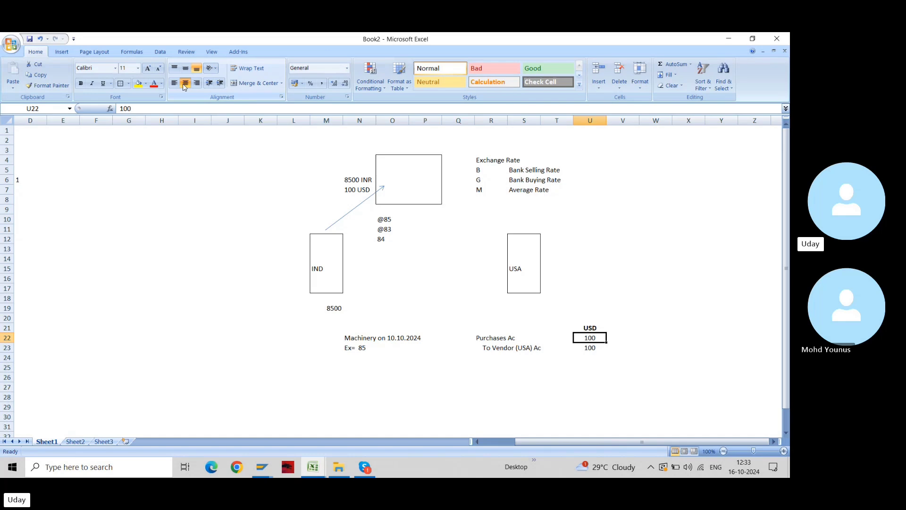
key(alt+Tab)
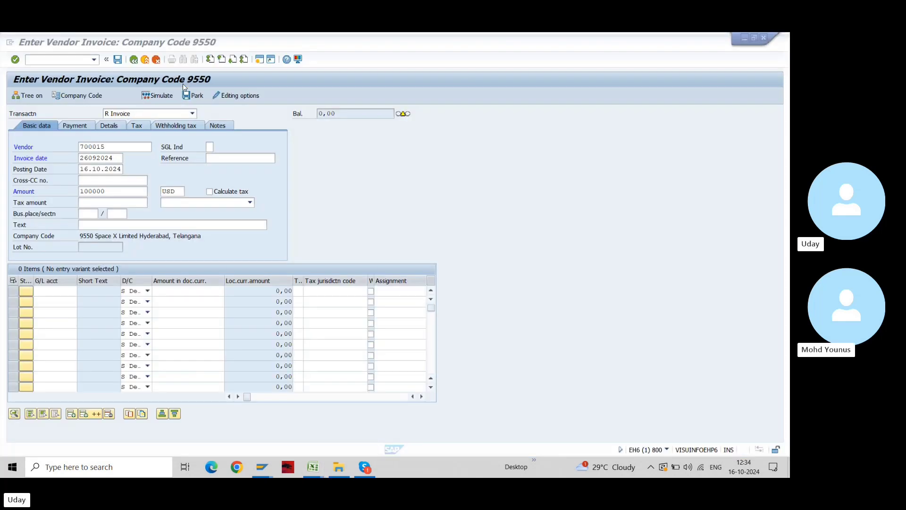
key(alt+Tab)
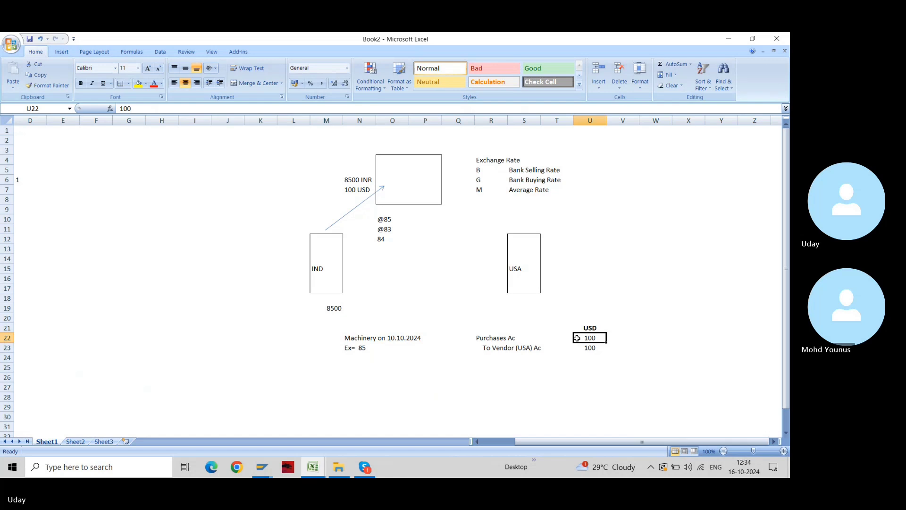
key(Up)
key(Right)
key(ctrl+r)
text(I)
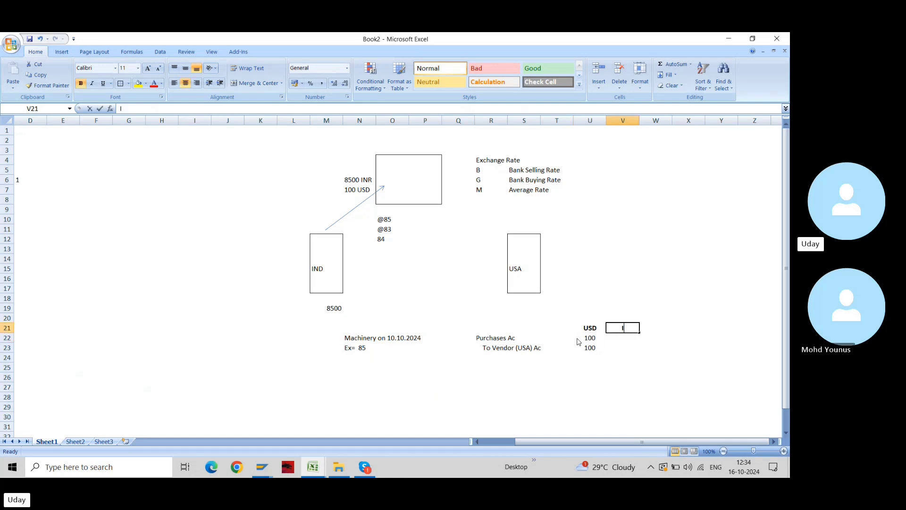
text(NR)
key(Return)
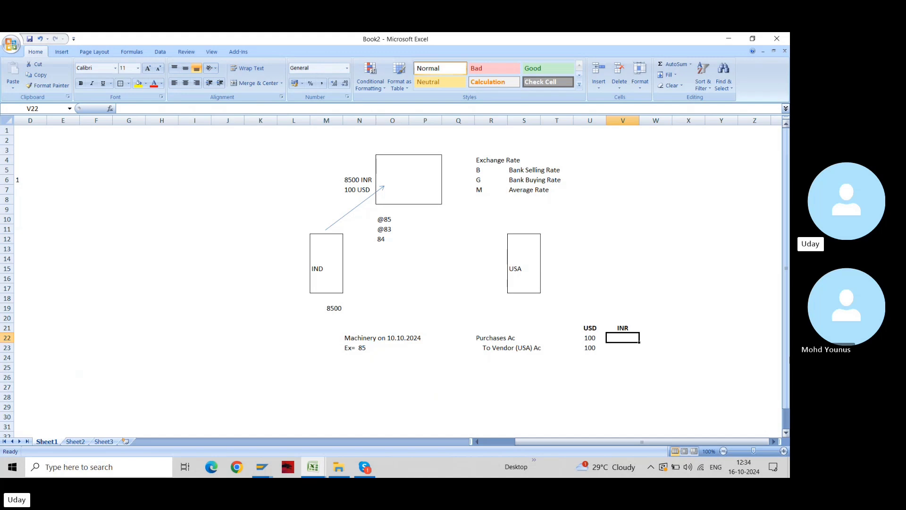
text(=)
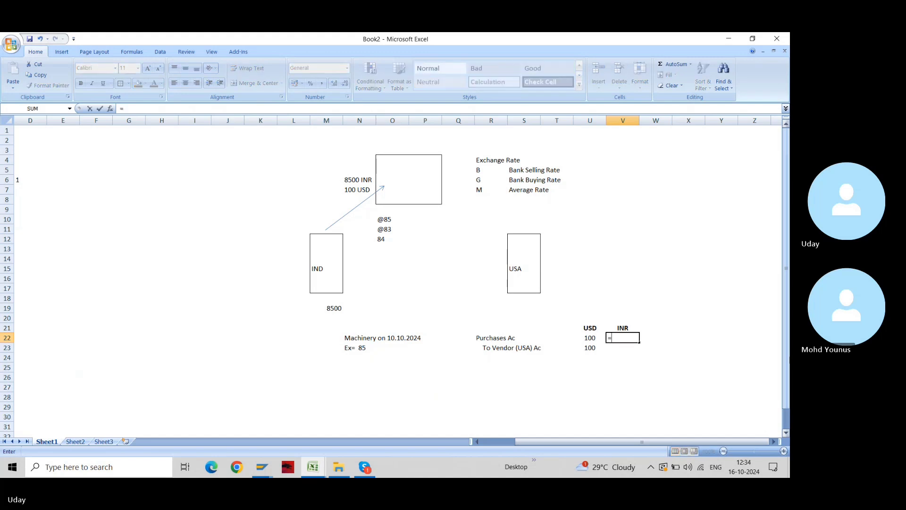
key(Left)
text(*)
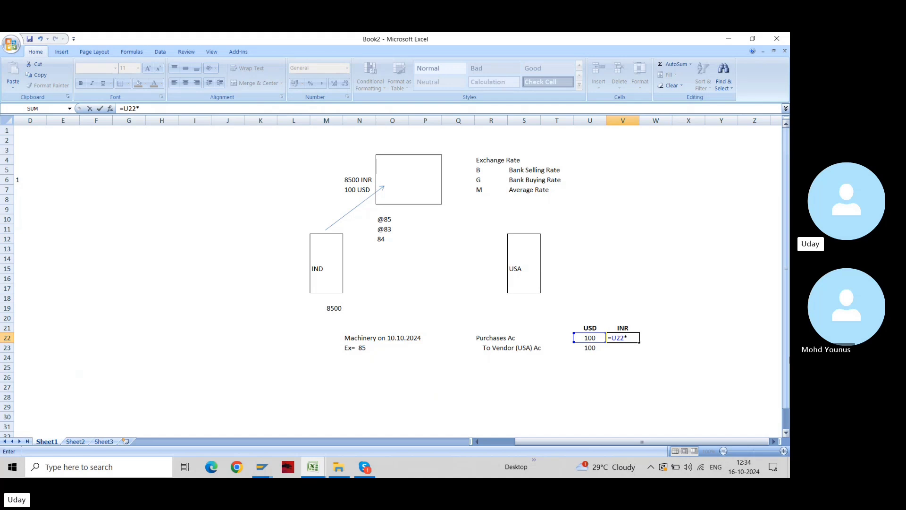
text(85)
key(Up)
key(Up)
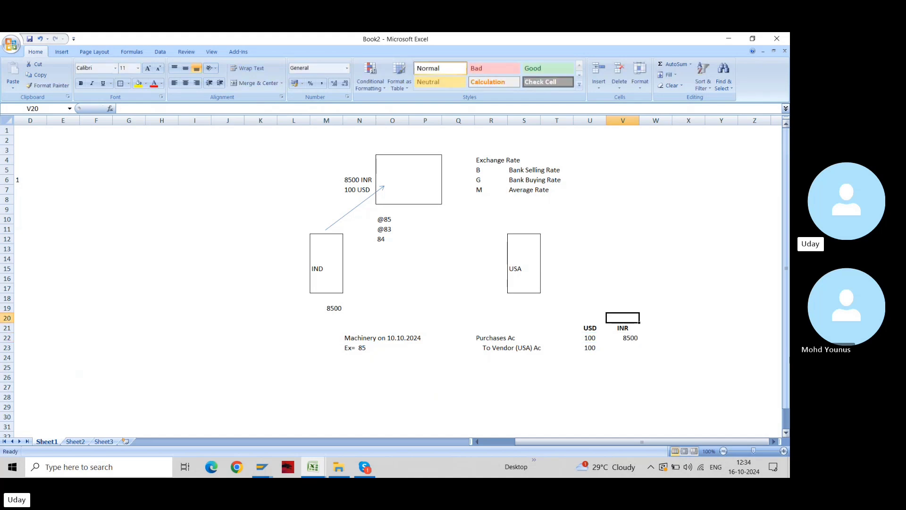
key(Down)
key(Down)
key(Down)
key(ctrl+d)
key(shift+Up)
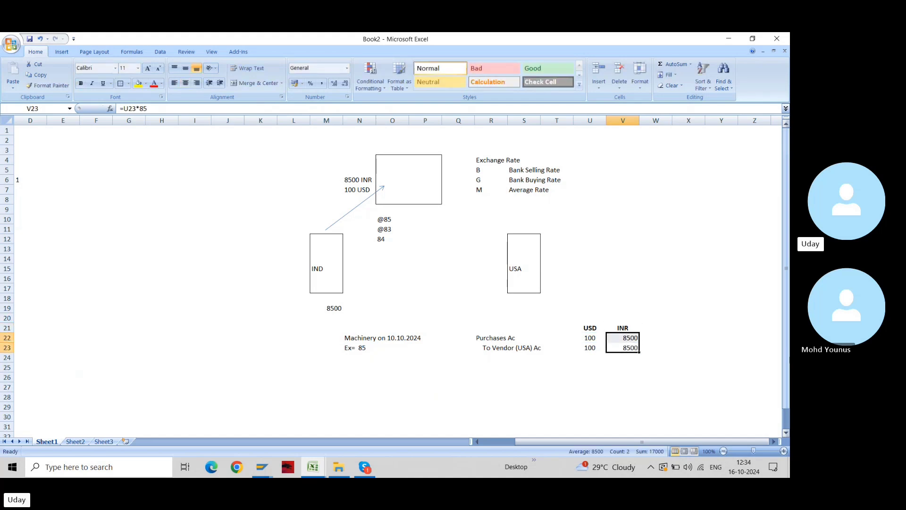
click(185, 82)
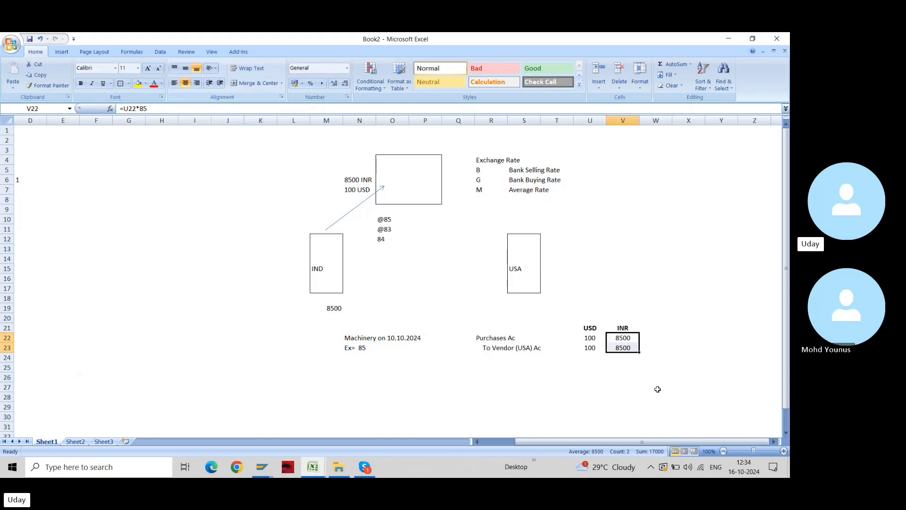
click(584, 340)
click(624, 338)
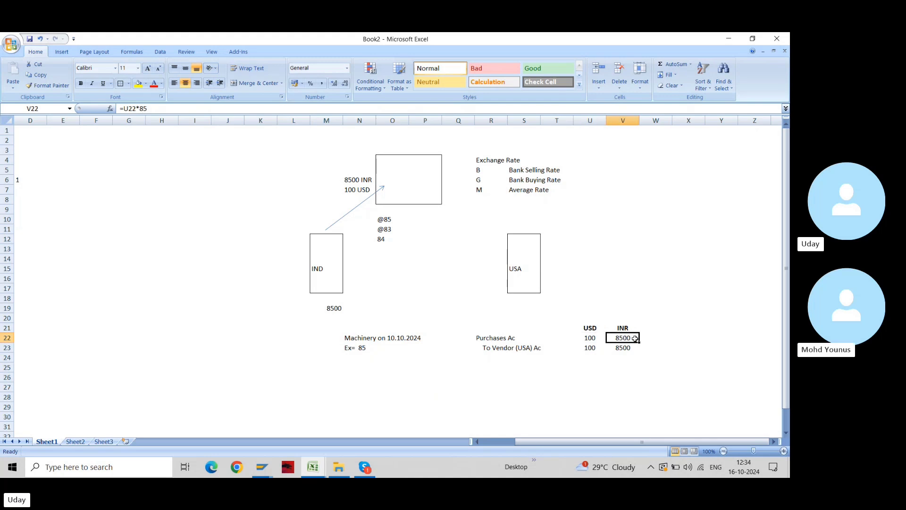
key(Left)
key(Left)
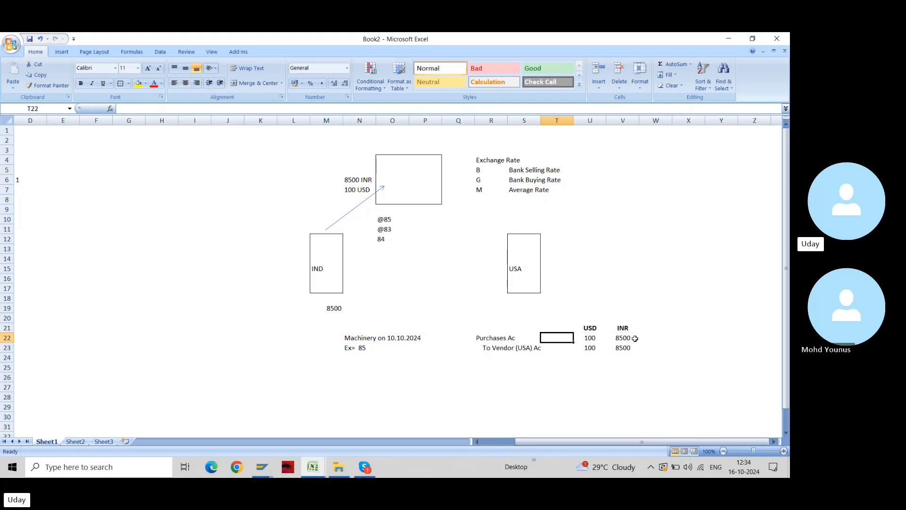
key(Left)
key(Left)
key(Up)
key(Right)
key(Right)
key(Left)
key(shift+Down)
key(shift+Right)
key(shift+Right)
key(shift+Right)
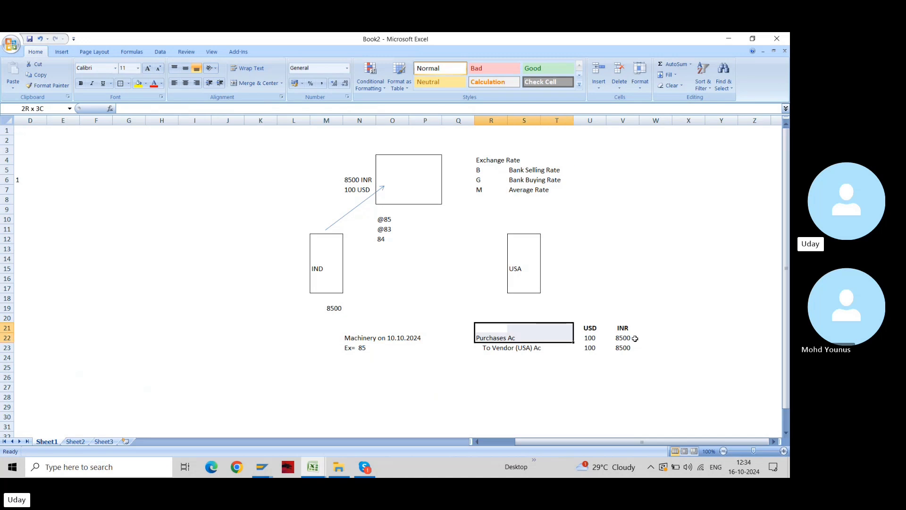
key(shift+Down)
key(shift+Right)
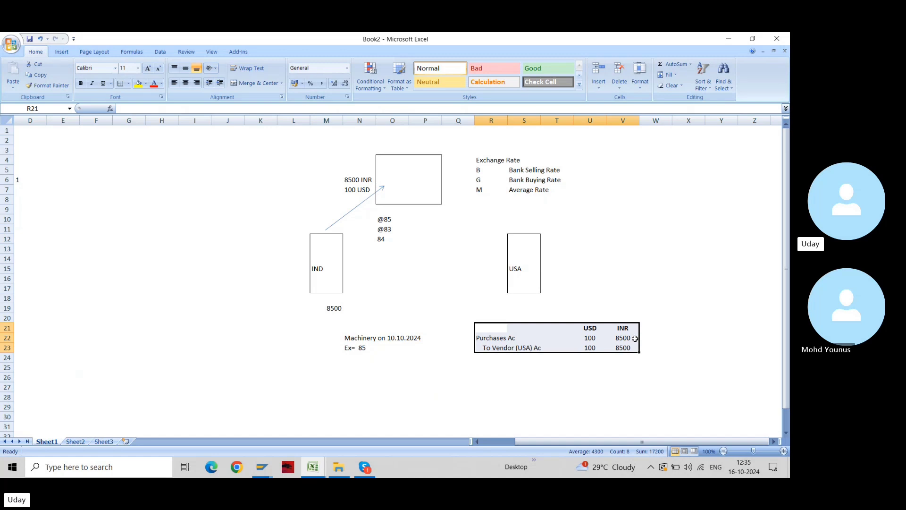
key(Right)
key(Right)
key(Right)
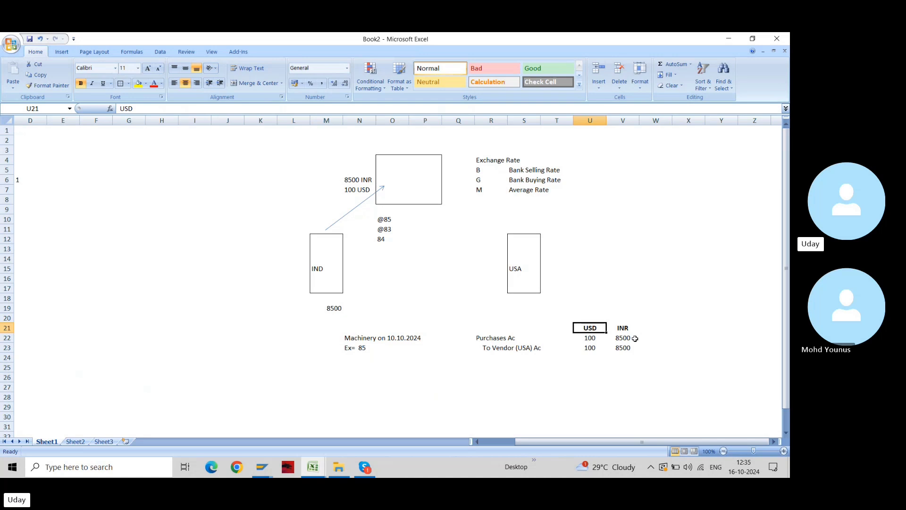
key(Right)
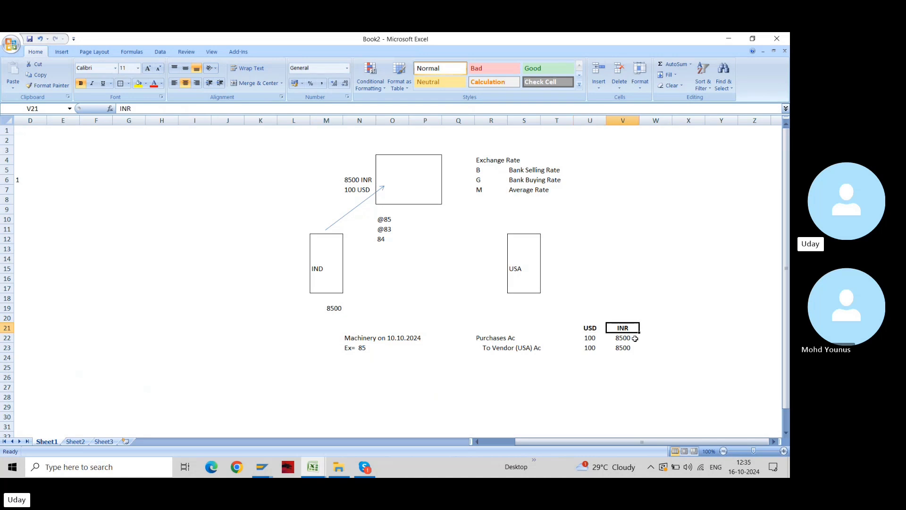
key(shift+Down)
key(shift+Down)
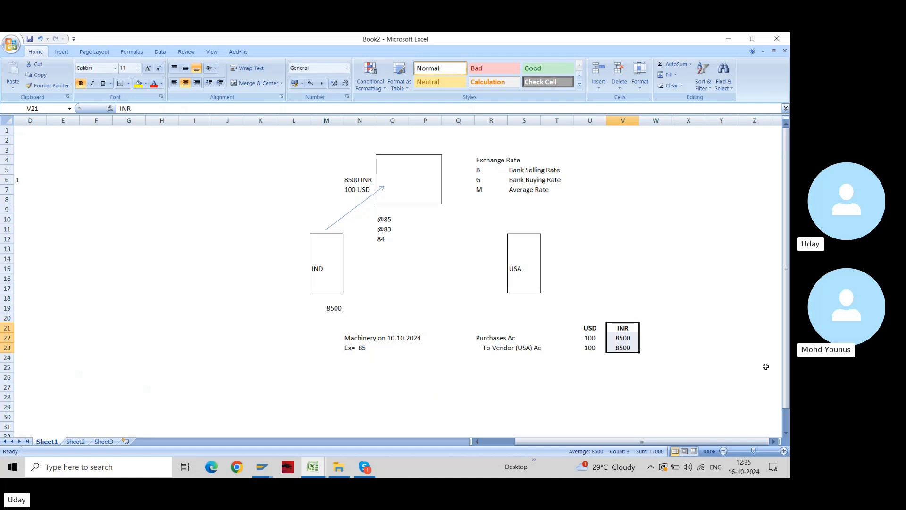
key(alt+Tab)
key(alt+Tab)
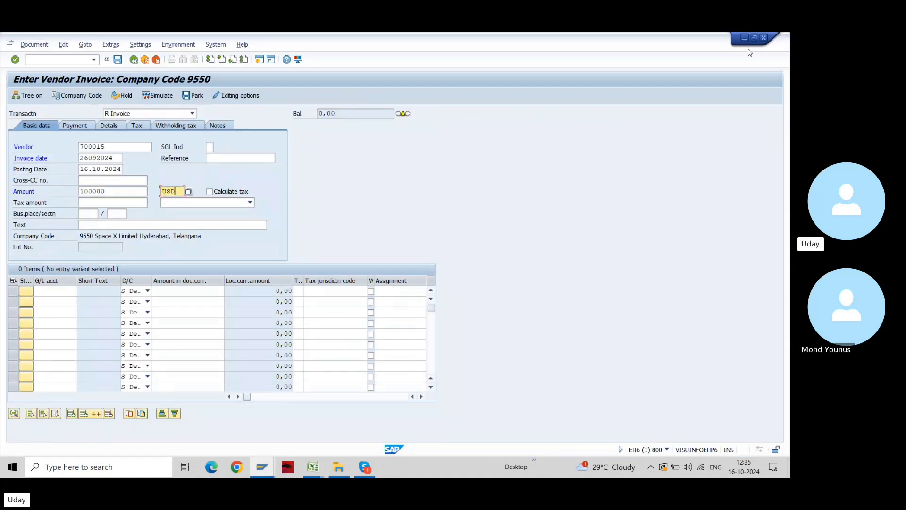
Leave the SAP invoice currency field and switch back to the Book2 workbook
click(763, 38)
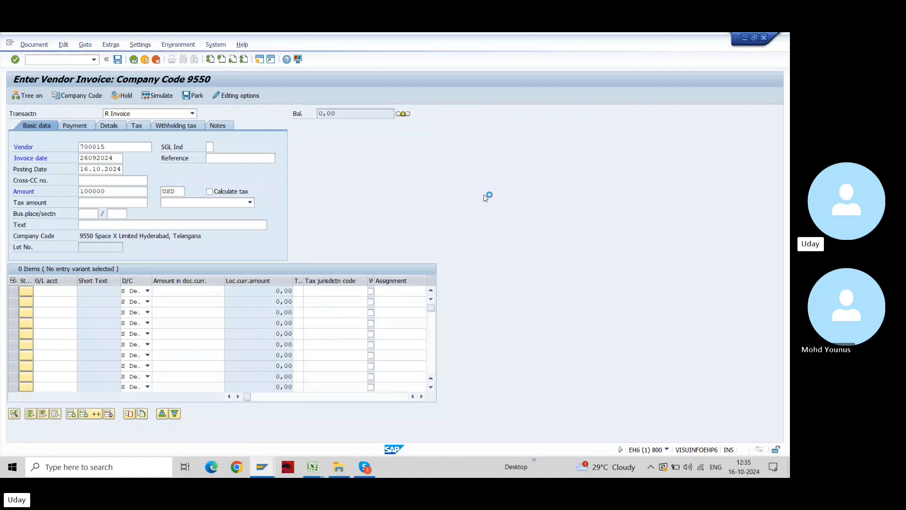
key(alt+Tab)
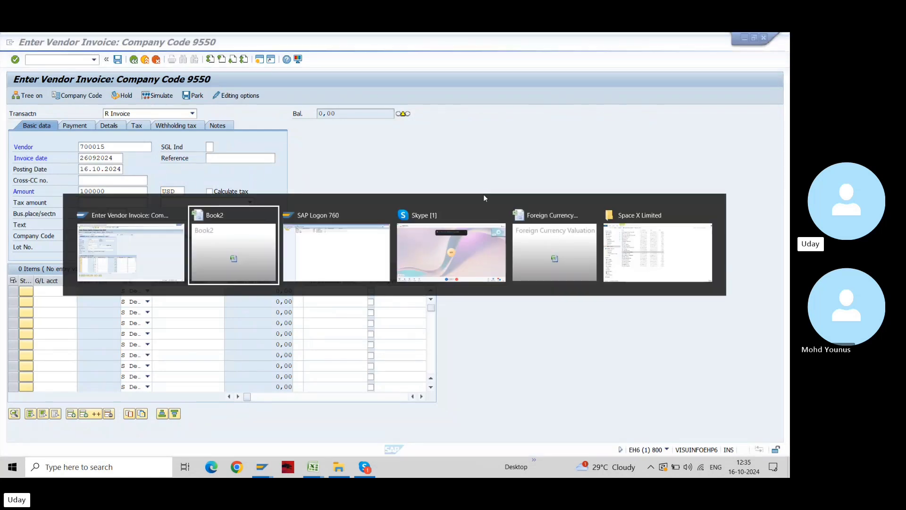
key(Down)
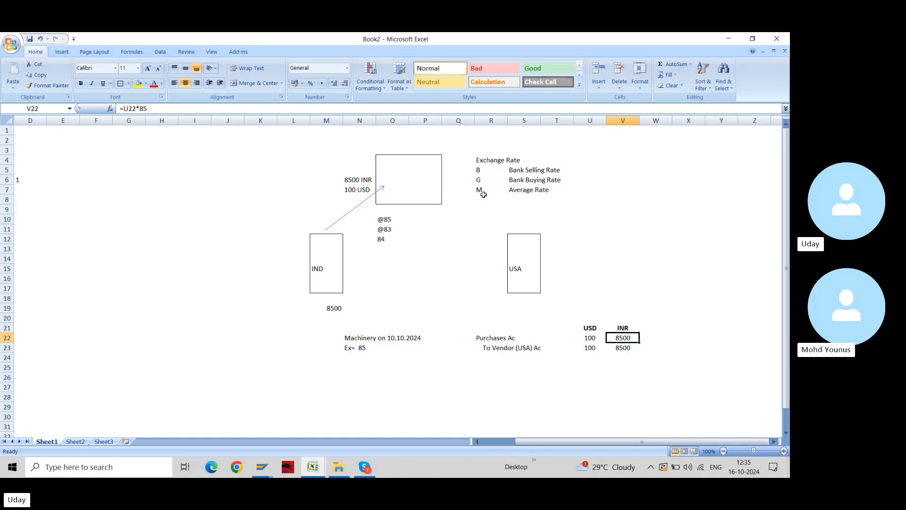
Start a new entry in R25 below the purchase, with Vendor Ac as the debit line
key(ctrl+Left)
key(ctrl+Left)
key(ctrl+Left)
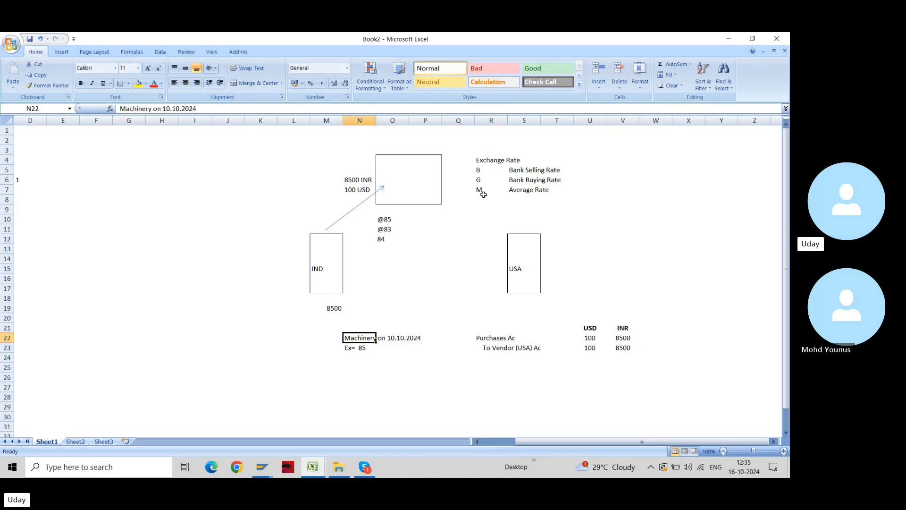
key(Down)
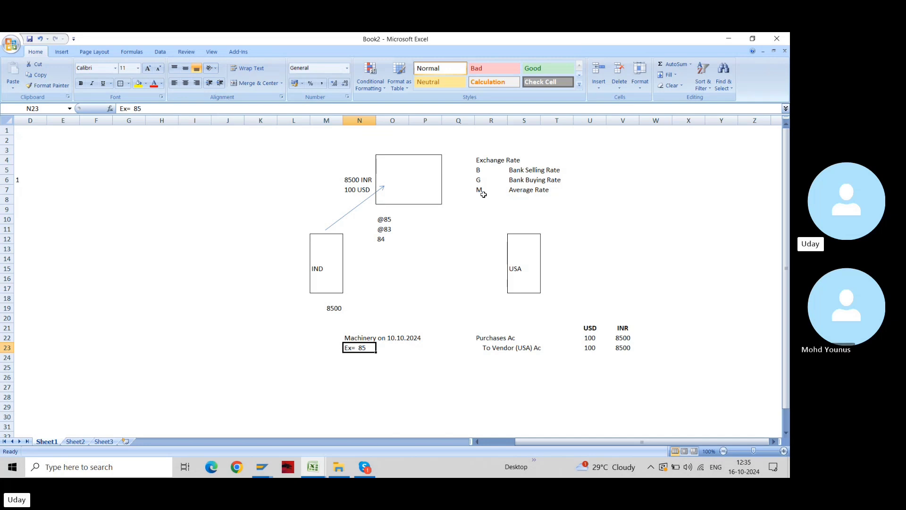
key(Down)
key(Down)
key(Right)
key(Right)
key(Right)
key(Right)
key(Right)
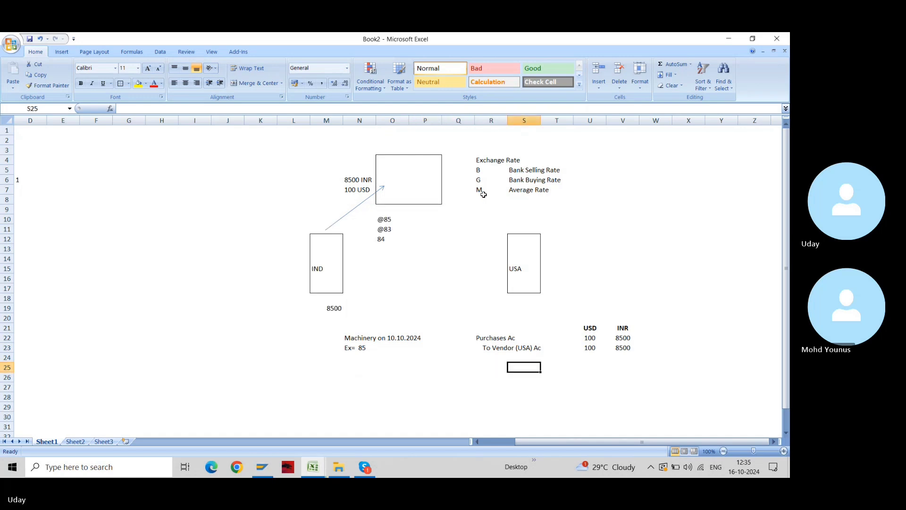
key(Left)
text(Bank Ac)
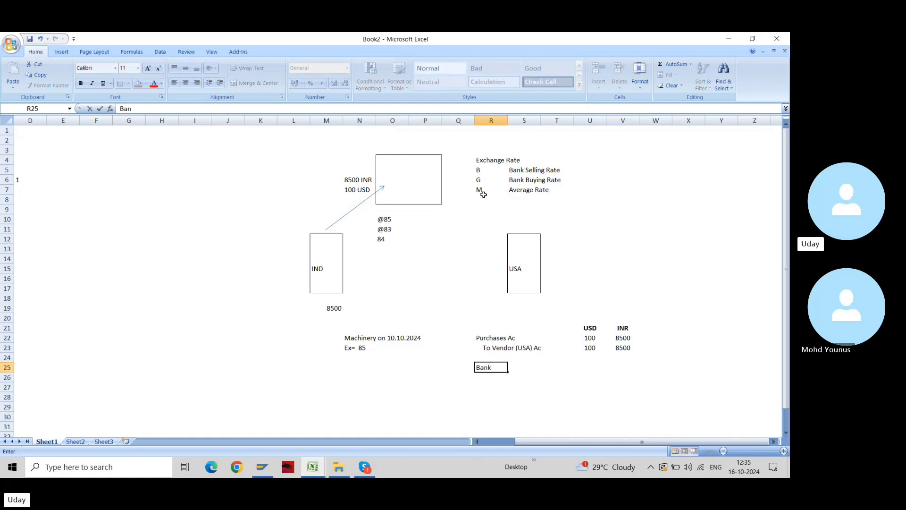
key(Return)
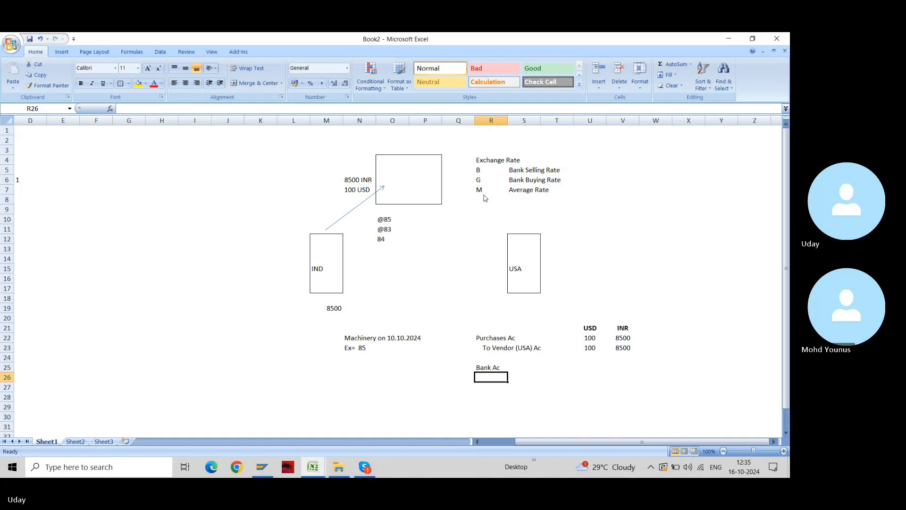
key(Up)
text(Vendor Ac)
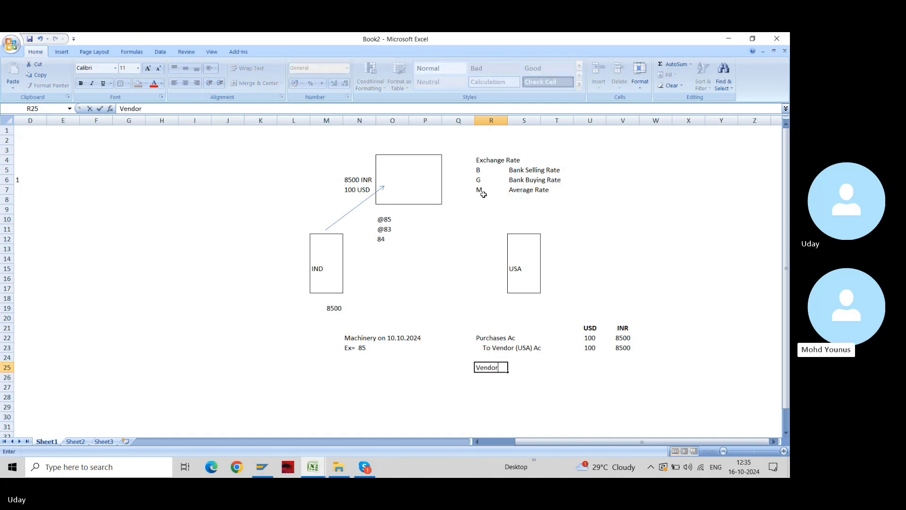
key(Return)
Change the debit line to Vendor (USA) Ac and add To Bank Ac below it
key(Up)
key(F2)
key(Left)
key(Left)
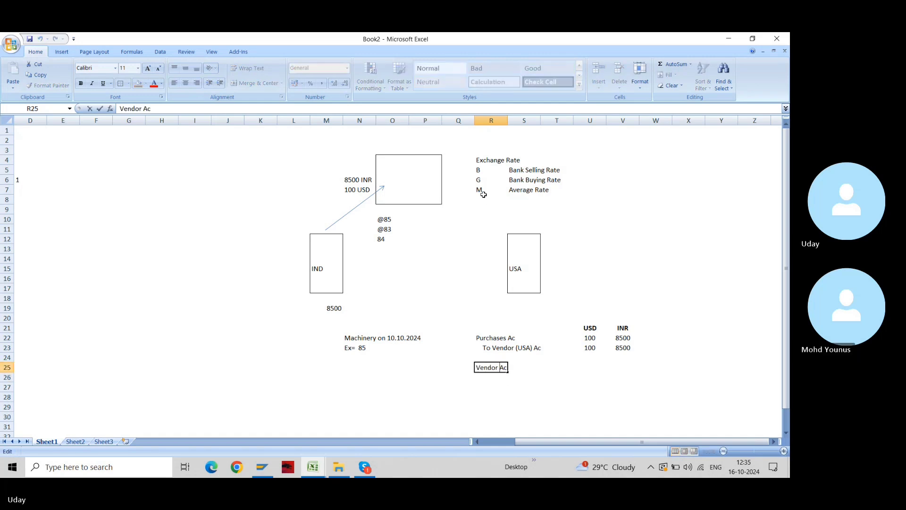
text((USA))
key(Return)
text(To)
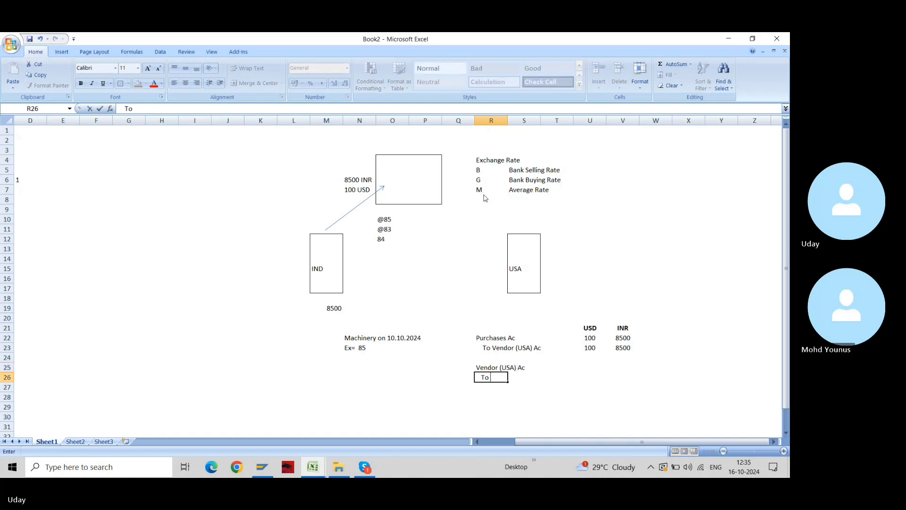
text( Bank Ac)
key(Return)
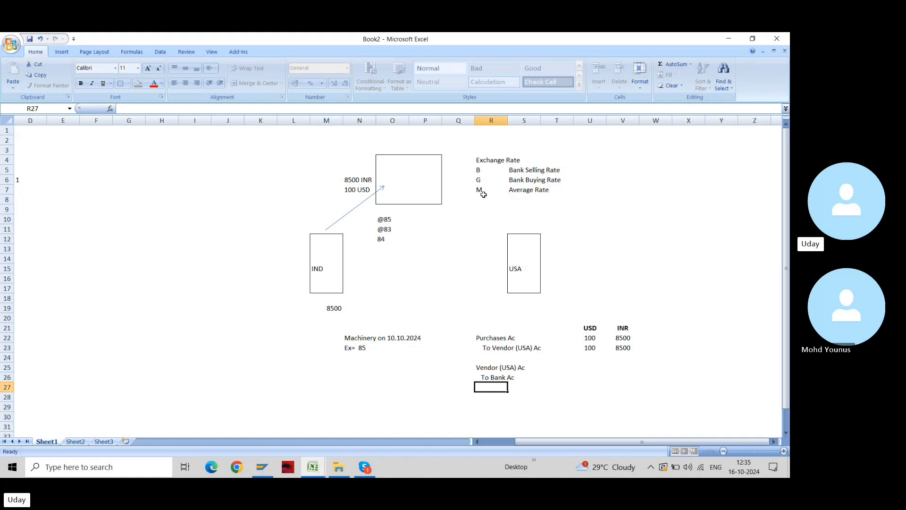
Copy the USD and INR headings and amounts from U21:V23 into U24
key(Up)
key(Up)
key(Up)
key(Right)
key(Right)
key(Right)
key(Up)
key(Up)
key(Up)
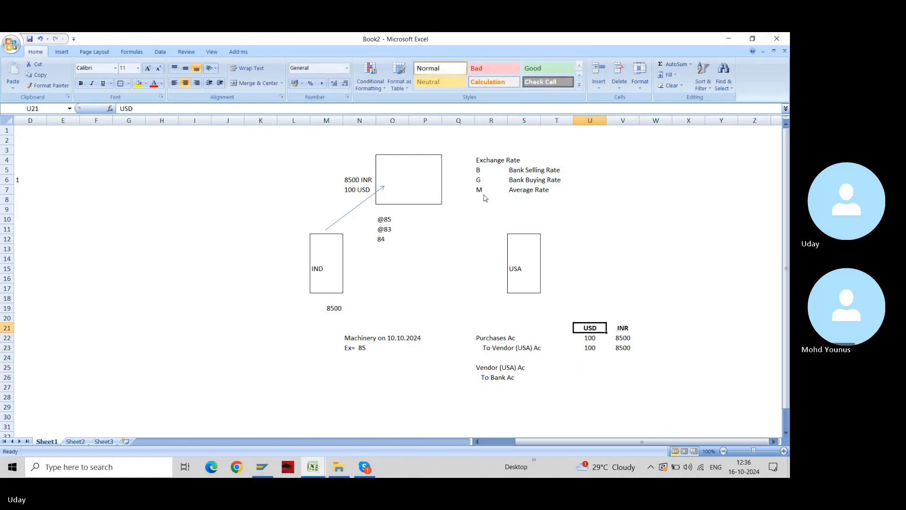
key(shift+Right)
key(shift+Down)
key(shift+Down)
key(ctrl+c)
key(Down)
key(Down)
key(Down)
key(ctrl+v)
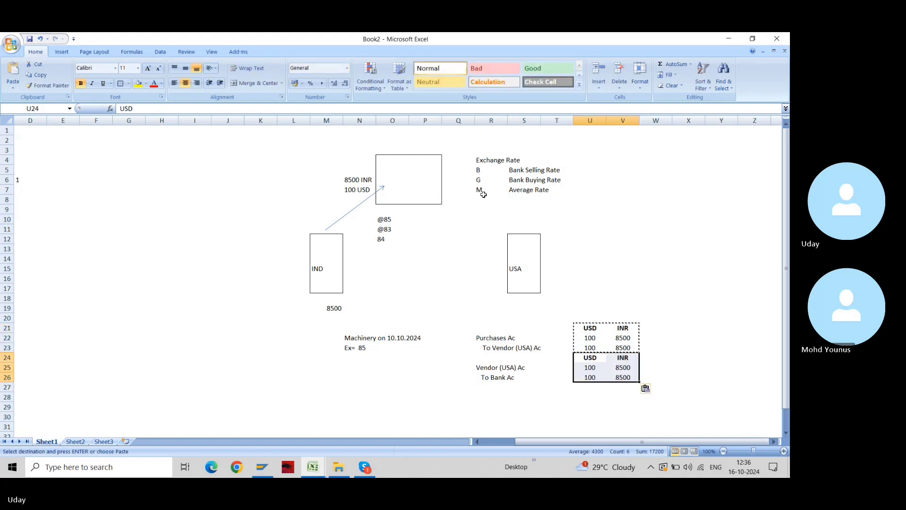
key(Escape)
Insert a blank row at row 24 to separate the two entries
key(Down)
key(Up)
key(shift+space)
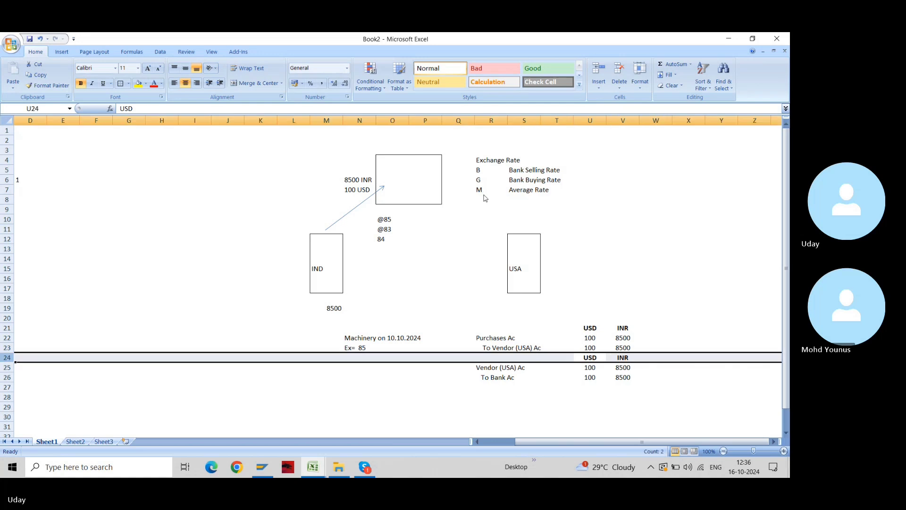
key(ctrl+plus)
key(Up)
Copy the purchase narration from N22:N23 down to N26
key(Left)
key(Left)
key(Left)
key(Left)
key(Up)
key(Left)
key(Left)
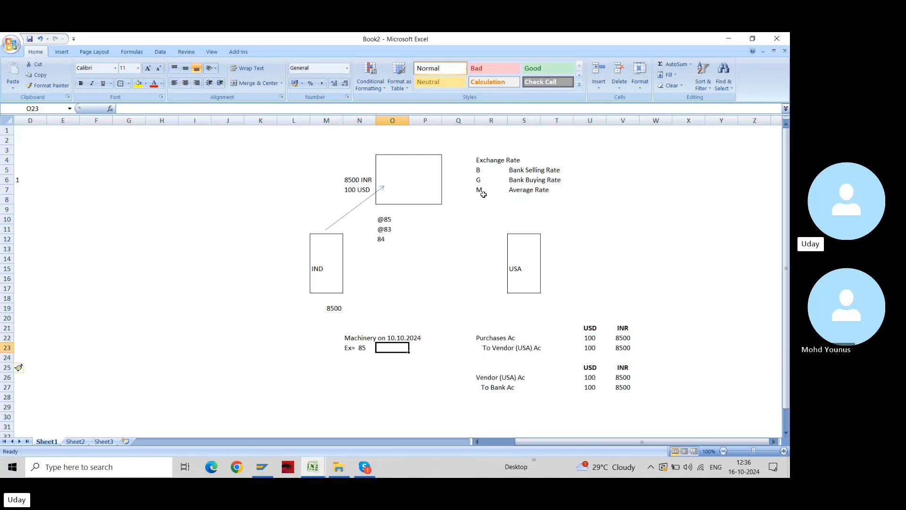
key(Left)
key(shift+Down)
key(ctrl+c)
key(Down)
key(Down)
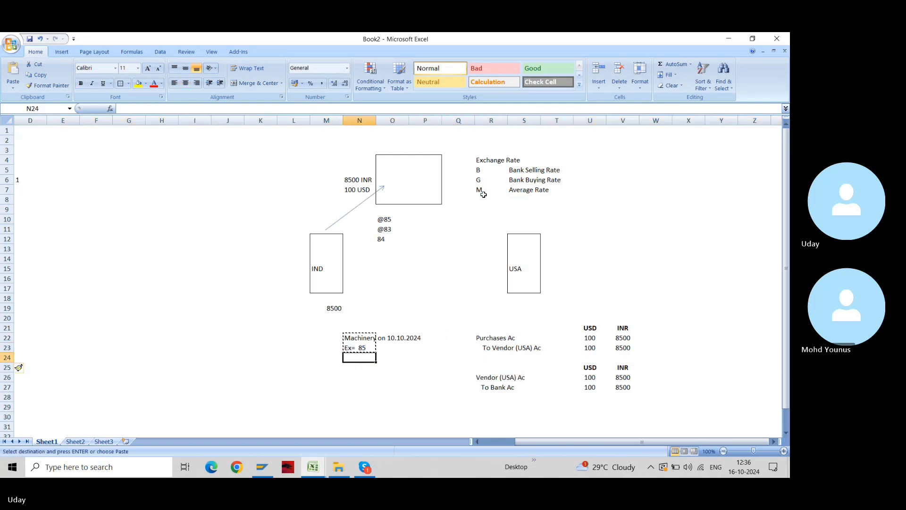
key(Down)
key(Down)
key(ctrl+v)
key(Escape)
Change the N26 narration to 'Payment on 10.10.2024', replacing the word Machinery
key(Up)
key(Up)
key(Up)
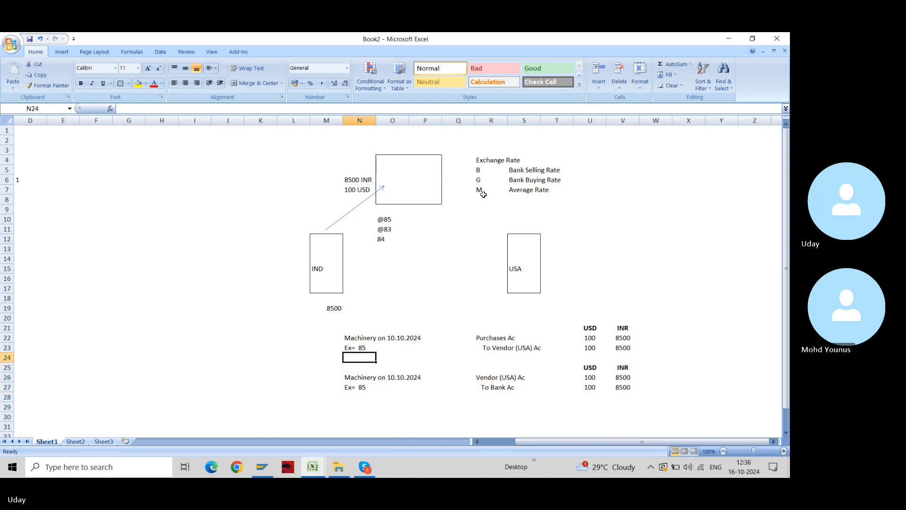
key(Down)
key(Down)
key(Down)
key(F2)
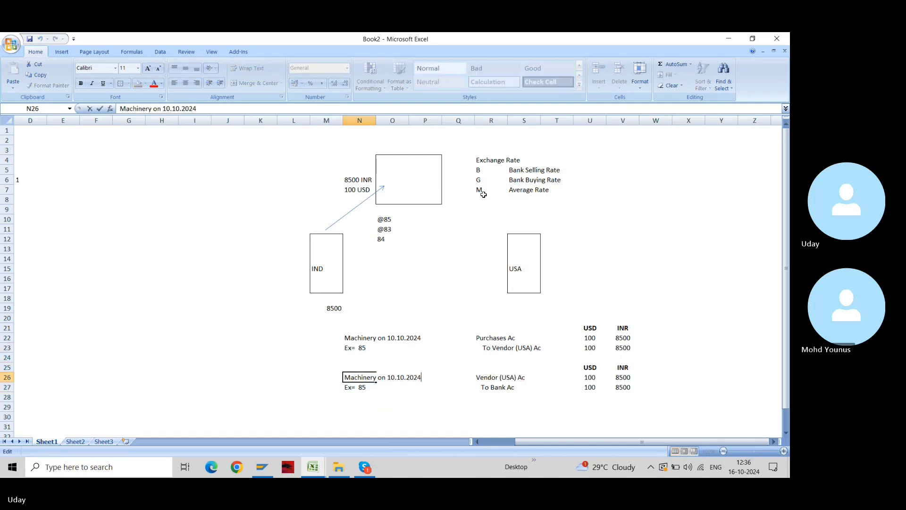
key(Home)
key(ctrl+shift+Right)
text(Pa yment)
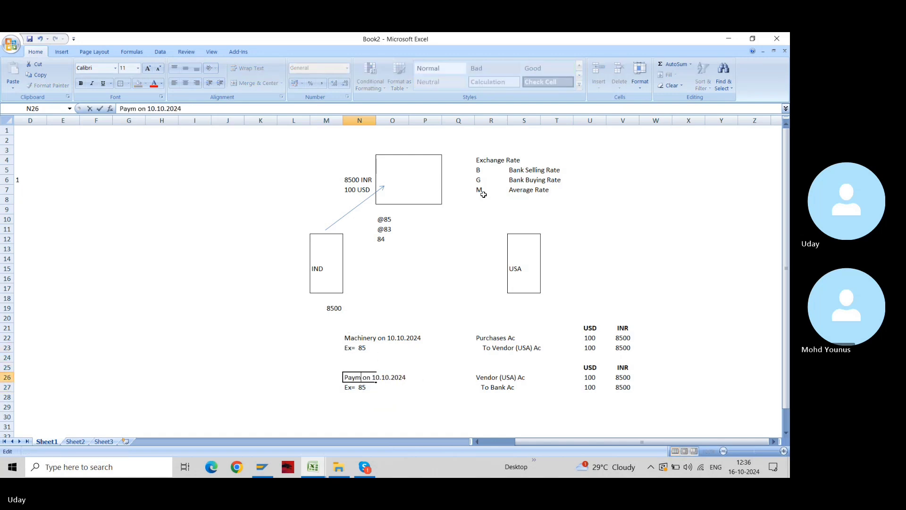
key(Return)
key(Up)
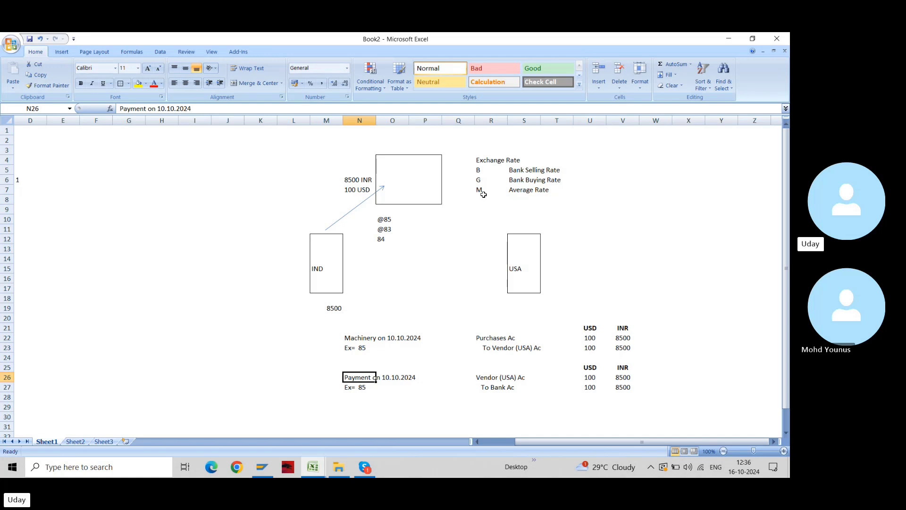
key(Up)
key(Up)
key(Up)
key(Up)
key(Right)
key(Right)
key(Right)
key(Right)
key(Down)
key(Down)
key(Down)
key(Down)
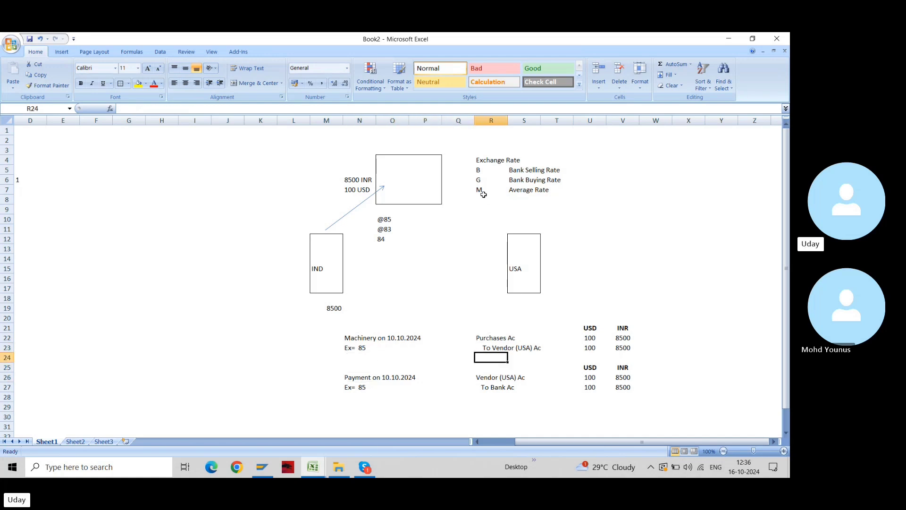
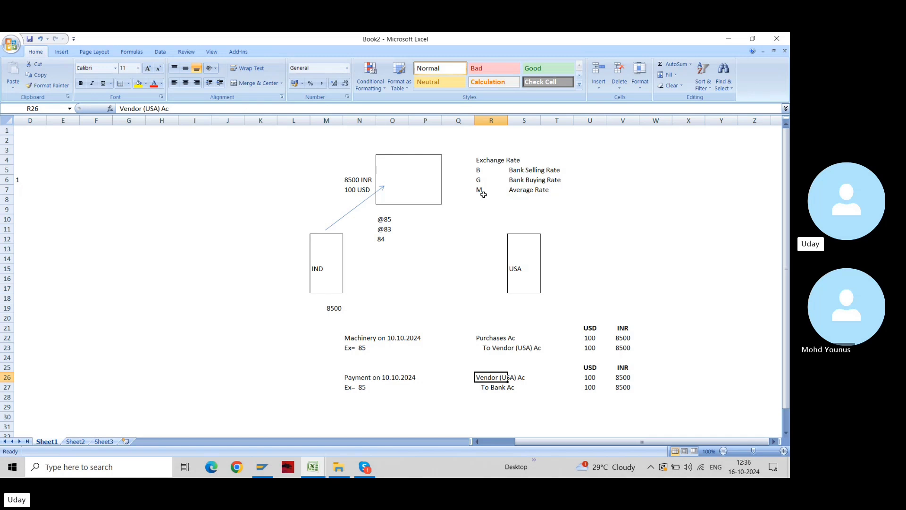
Select the block N21:V28 holding the machinery and payment journal entries
key(Right)
key(Right)
key(Right)
key(Right)
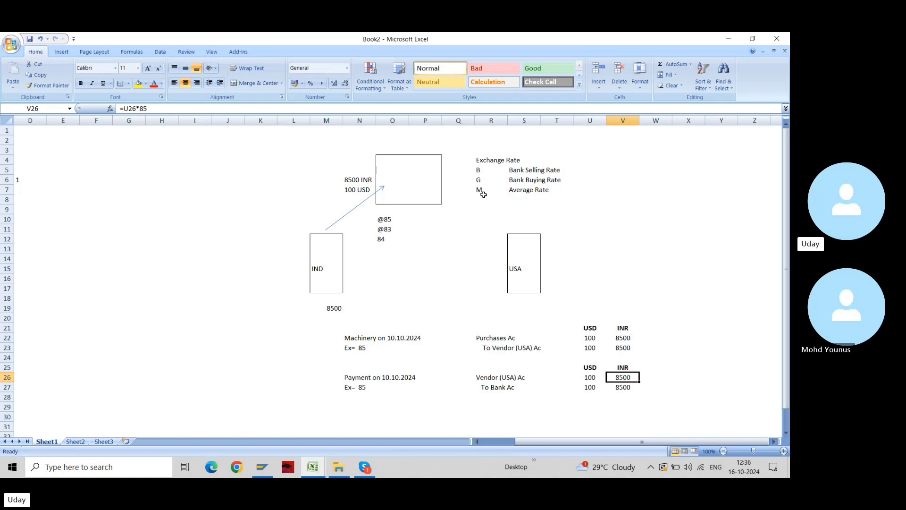
key(Left)
key(Left)
key(Left)
key(Left)
key(Left)
key(Left)
key(Left)
key(Left)
key(Left)
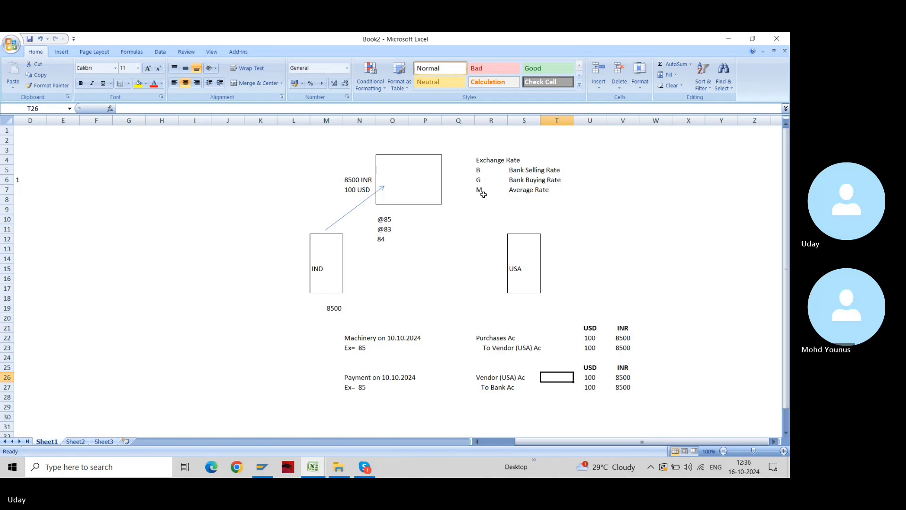
key(Up)
key(Up)
key(Up)
key(Up)
key(Right)
key(Up)
key(shift+Right)
key(shift+Down)
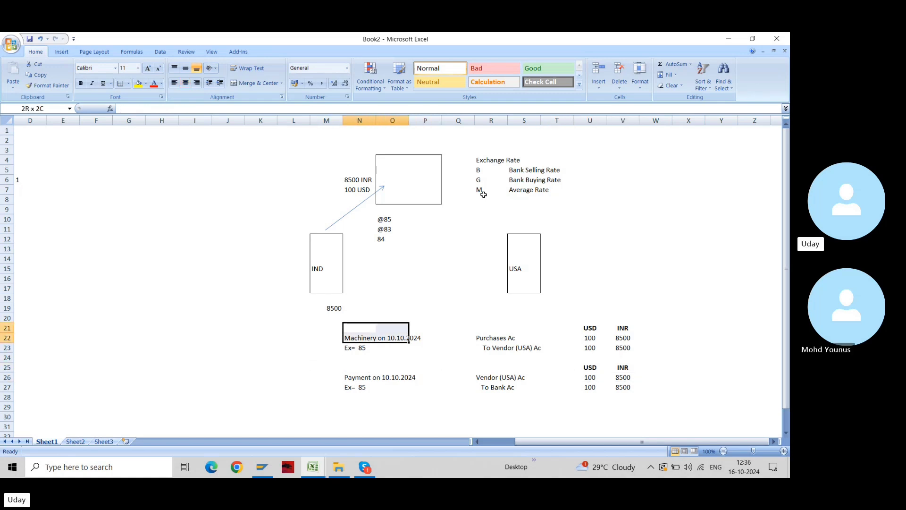
key(shift+Right)
key(shift+Down)
key(shift+Right)
key(shift+Right)
key(shift+Right)
key(shift+Right)
key(shift+Right)
key(shift+Right)
key(shift+Down)
key(shift+Down)
key(shift+Down)
key(shift+Down)
key(shift+Down)
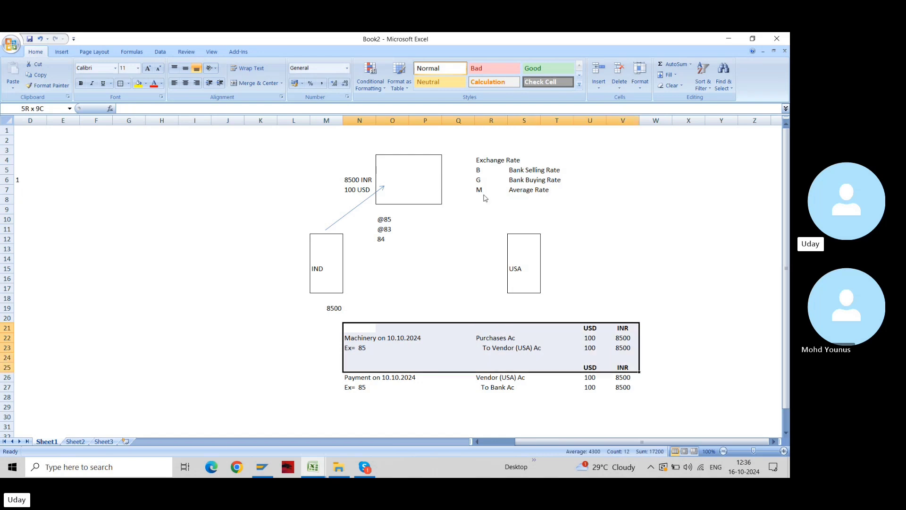
Copy the block and paste a duplicate starting at X21
key(ctrl+c)
key(Right)
key(Right)
key(Right)
key(Right)
key(Right)
key(Right)
key(Right)
key(Right)
key(Right)
key(Right)
key(Right)
key(Right)
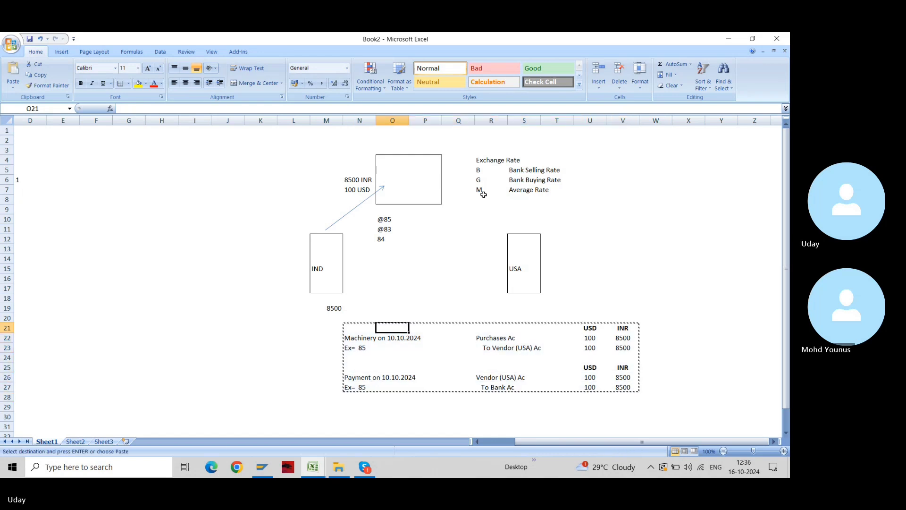
key(Right)
key(Right)
key(Right)
key(Right)
key(Right)
key(Right)
key(Left)
key(Left)
key(Left)
key(Left)
key(Left)
key(Left)
key(Left)
key(Left)
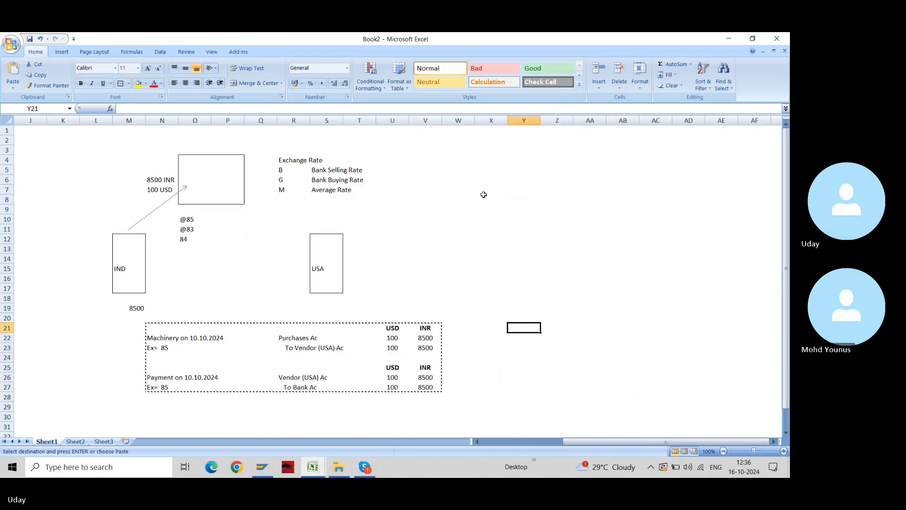
key(ctrl+v)
key(Escape)
key(Right)
key(Down)
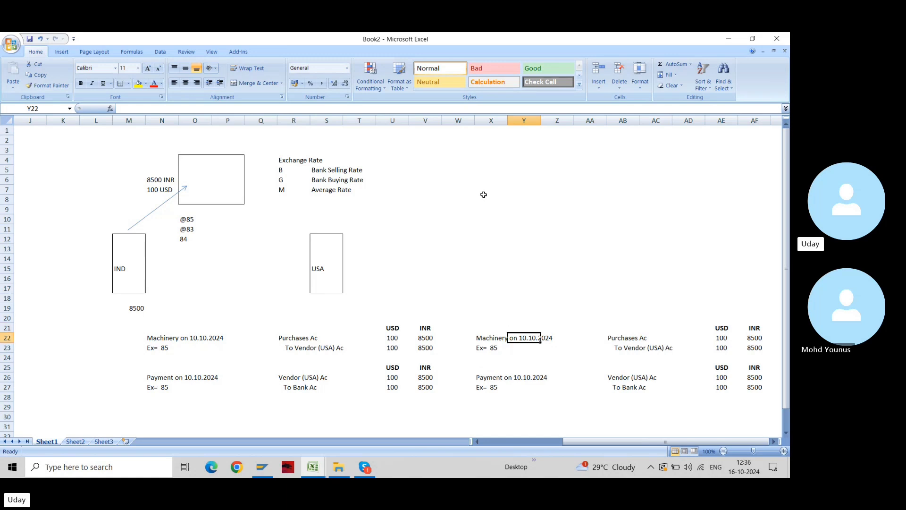
key(Left)
key(Right)
key(Right)
key(Right)
key(Right)
key(Left)
key(Left)
key(Left)
key(Left)
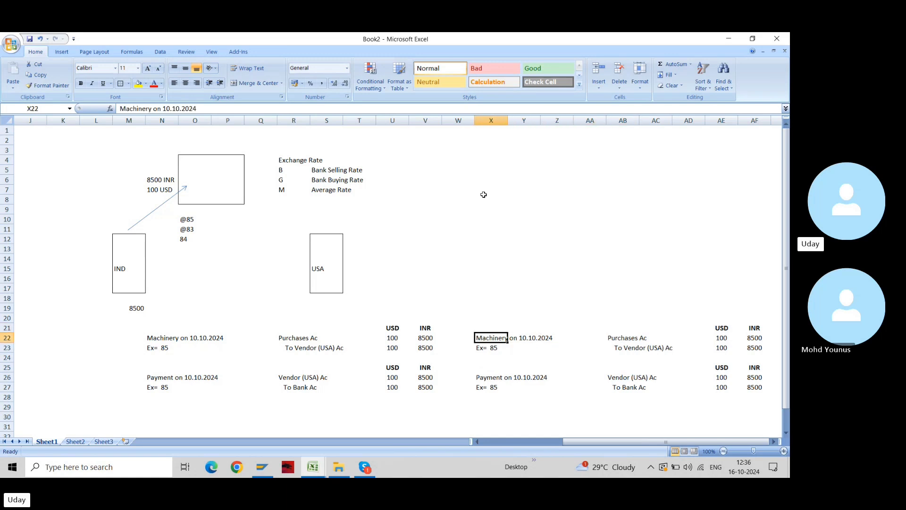
Frame the original N21:V27 entries with an outside border
key(Left)
key(Left)
key(Up)
key(Left)
key(Right)
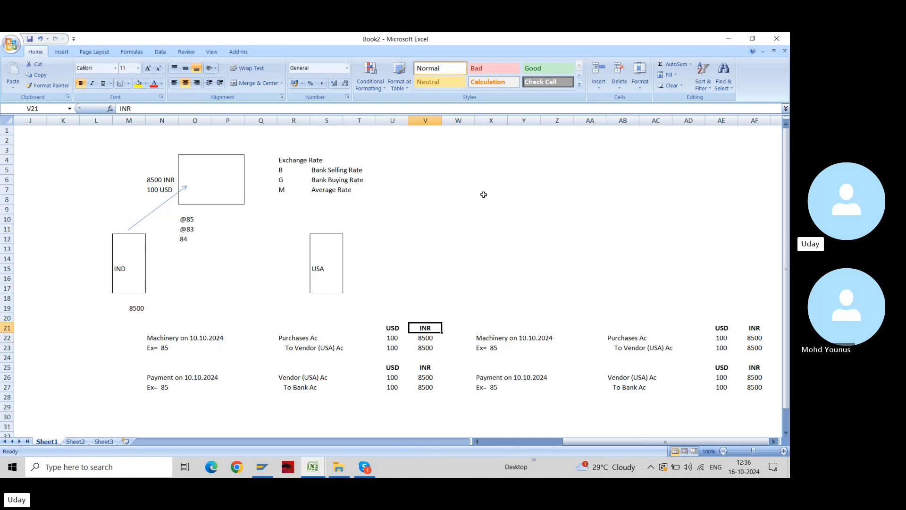
key(shift+Down)
key(shift+Down)
key(shift+Down)
key(shift+Down)
key(shift+Down)
key(shift+Down)
key(shift+Left)
key(shift+Left)
key(shift+Left)
key(shift+Left)
key(shift+Left)
key(shift+Left)
key(shift+Left)
key(shift+Left)
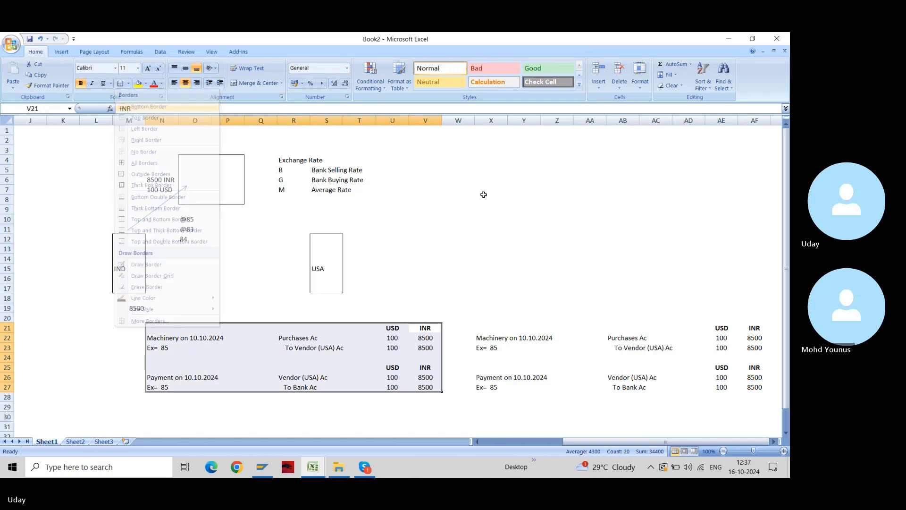
key(Right)
key(Right)
key(shift+Down)
key(shift+Down)
key(shift+Down)
key(shift+Down)
key(shift+Down)
key(Up)
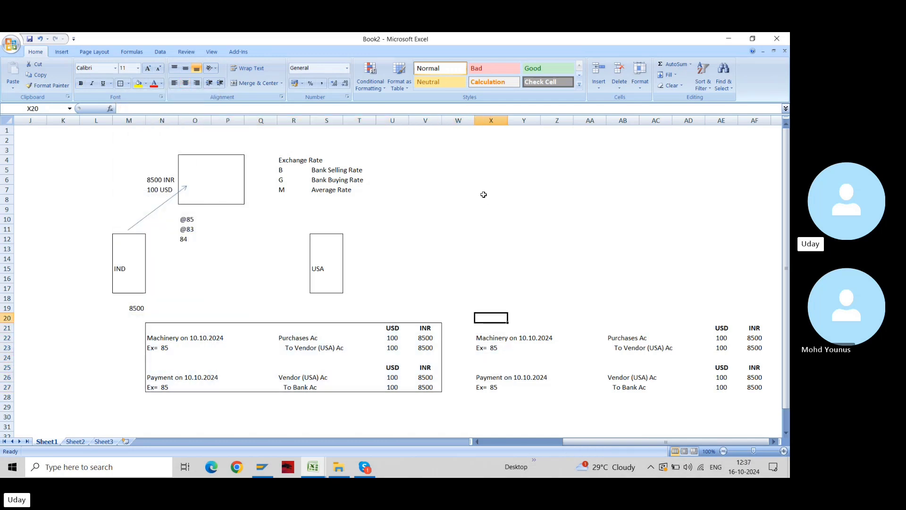
key(Down)
key(Down)
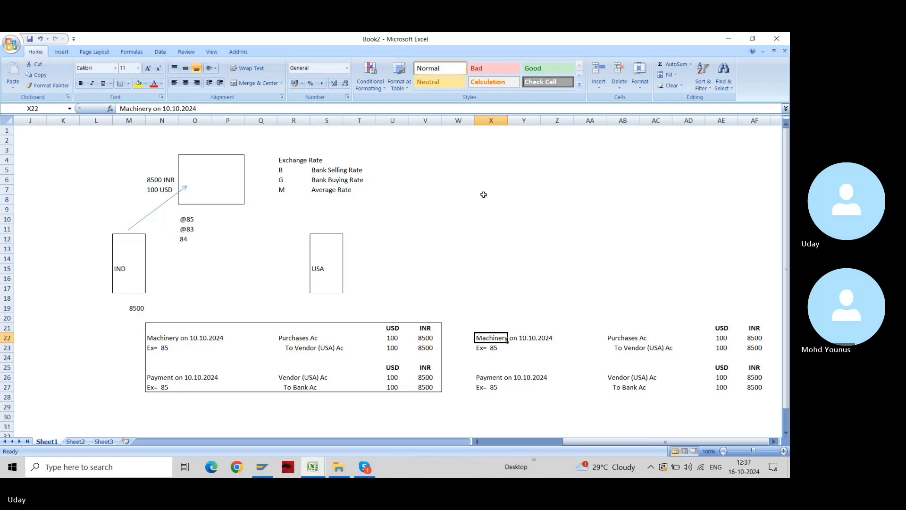
Change the copied payment date in X26 to 26.10.2024
key(Down)
key(Down)
key(Down)
key(Down)
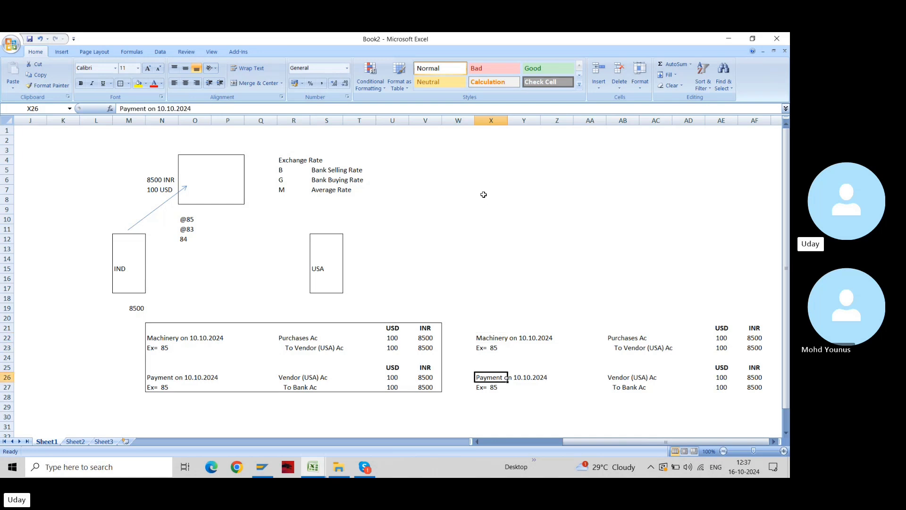
key(F2)
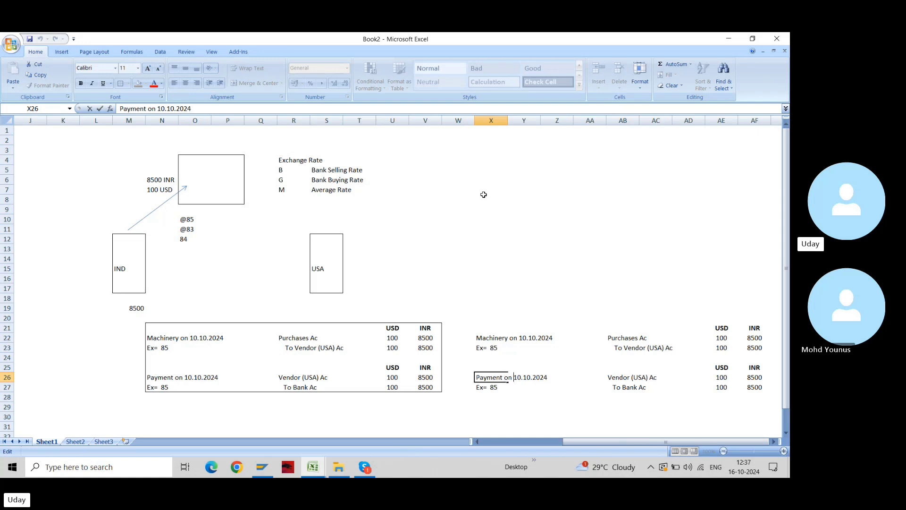
key(shift+Right)
key(shift+Right)
text(26)
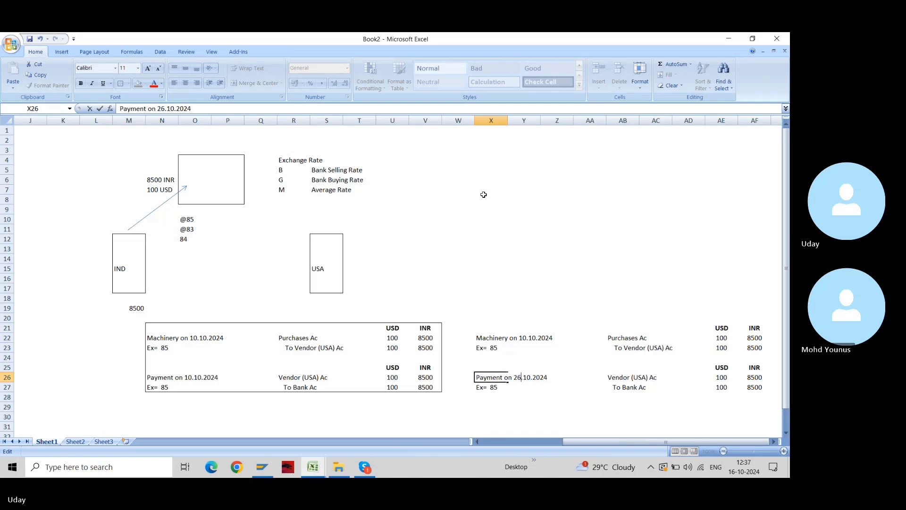
key(Return)
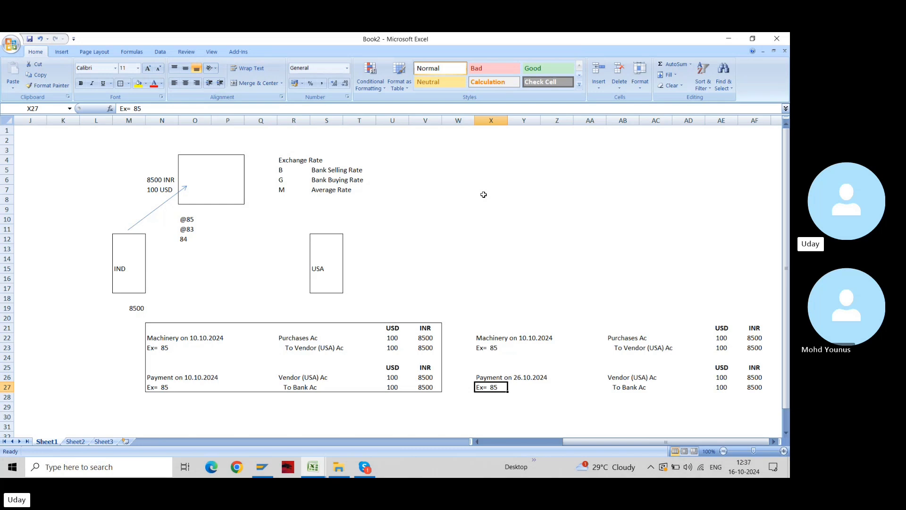
Change the copied payment's exchange rate in X27 from 85 to 87
key(Up)
key(Up)
key(Up)
key(Up)
key(Up)
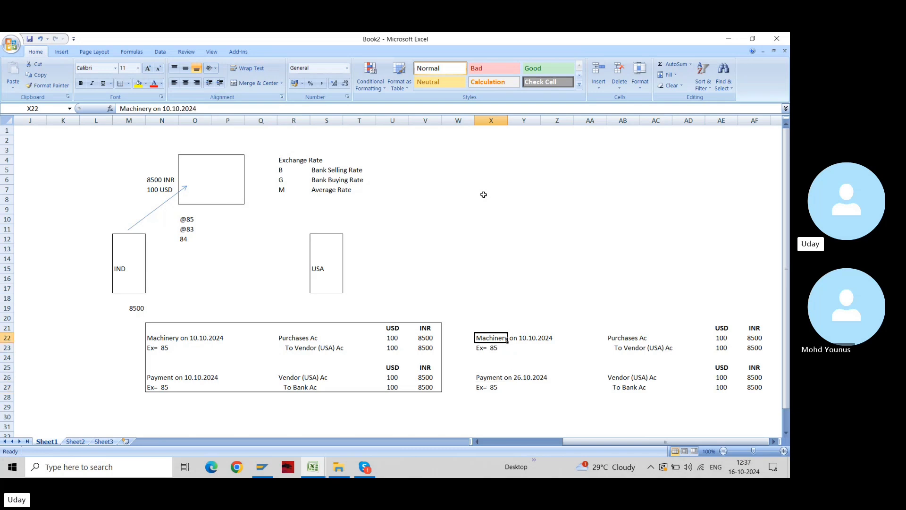
key(Down)
key(Down)
key(Down)
key(Down)
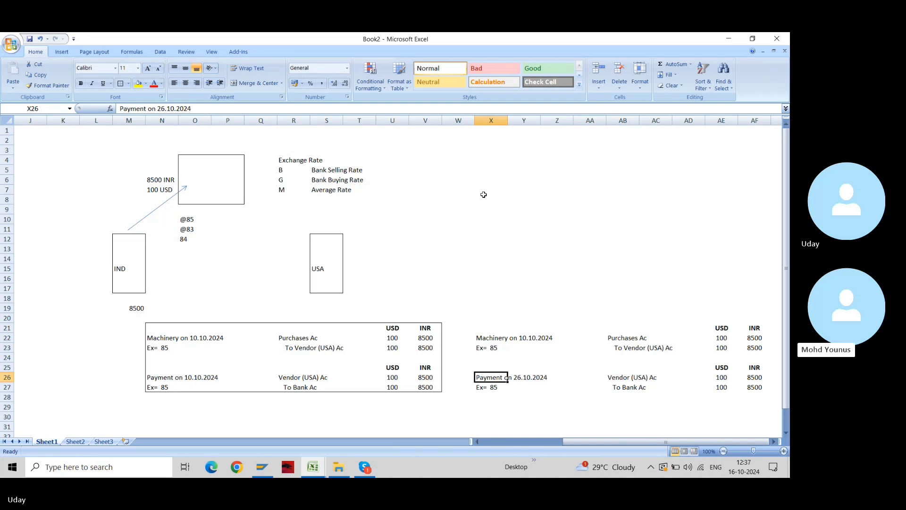
key(Up)
key(Up)
key(Up)
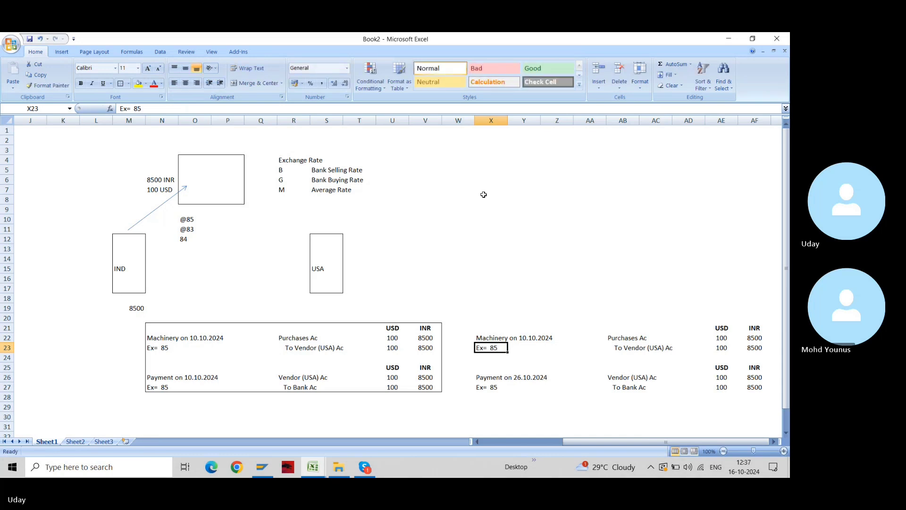
key(Down)
key(Down)
key(Down)
key(Down)
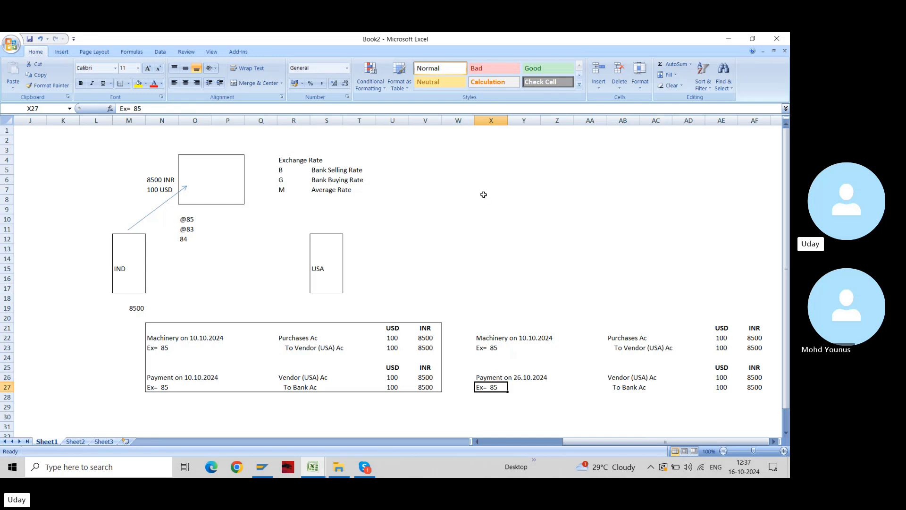
key(F2)
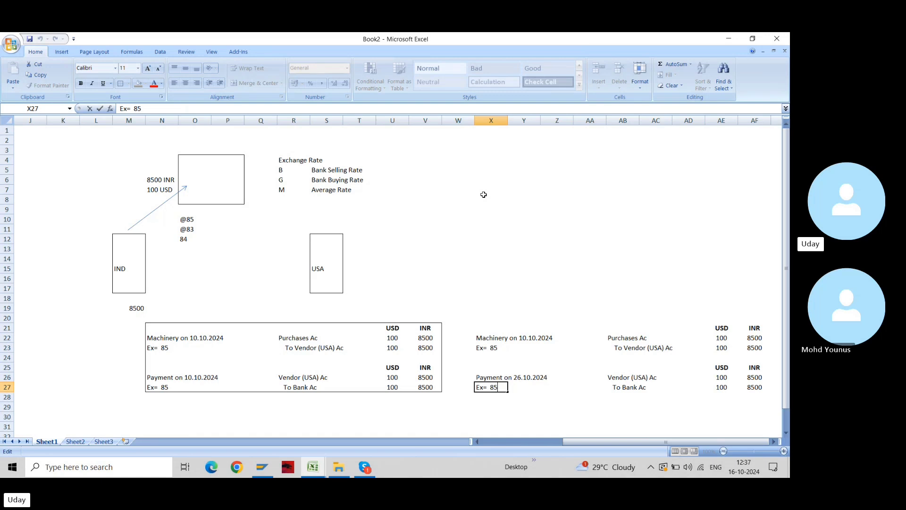
key(BackSpace)
text(7)
key(Return)
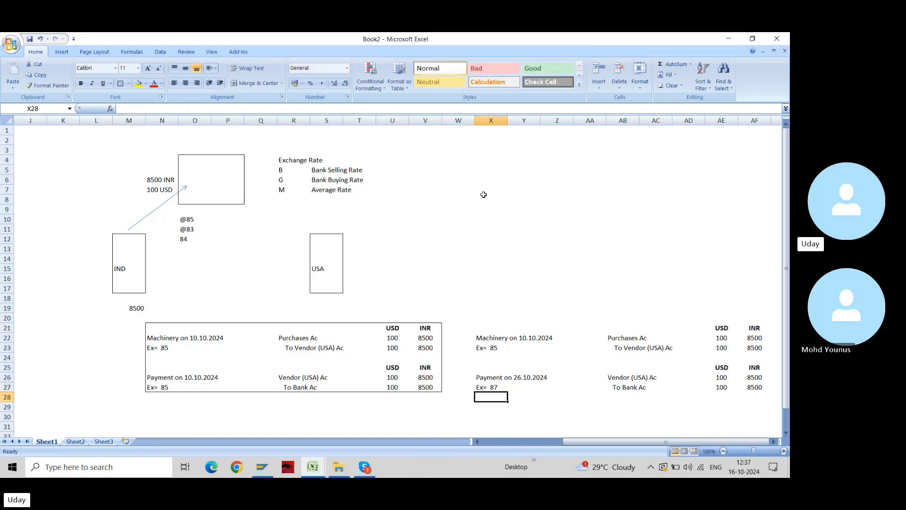
key(Up)
key(Up)
key(Up)
key(Right)
key(Right)
key(Right)
key(Right)
key(Right)
key(Right)
key(Right)
key(Right)
key(Right)
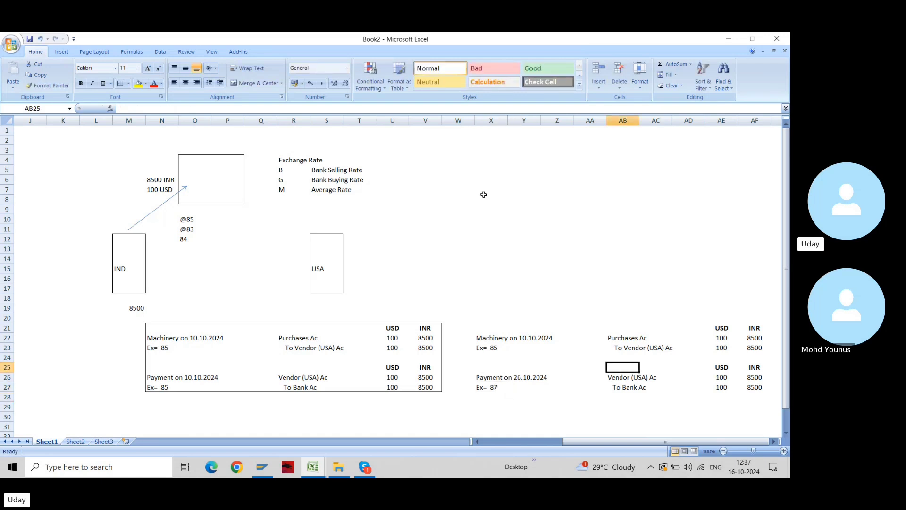
Review the copied USD amounts, the Ex= 87 rate and the AF22 formula =AE22*85
key(Right)
key(Left)
key(Left)
key(Left)
key(Left)
key(Left)
key(Up)
key(Up)
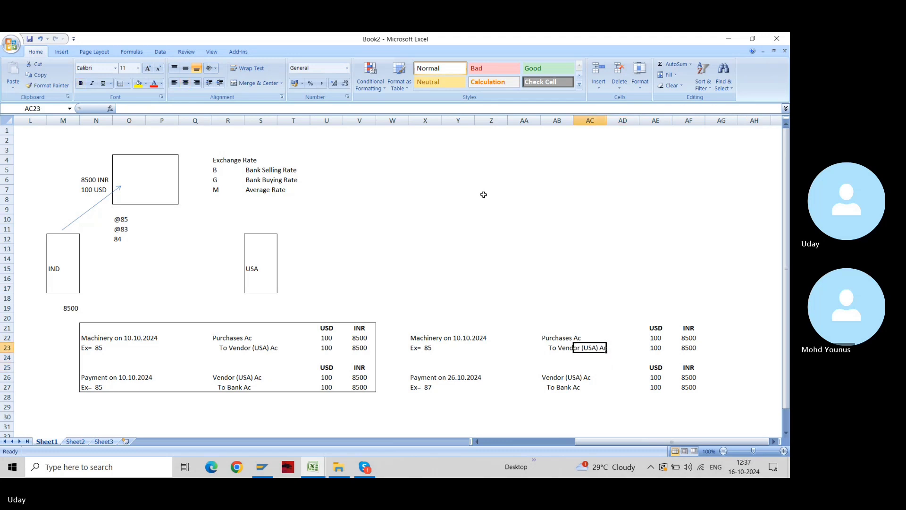
key(Up)
key(Right)
key(Right)
key(Down)
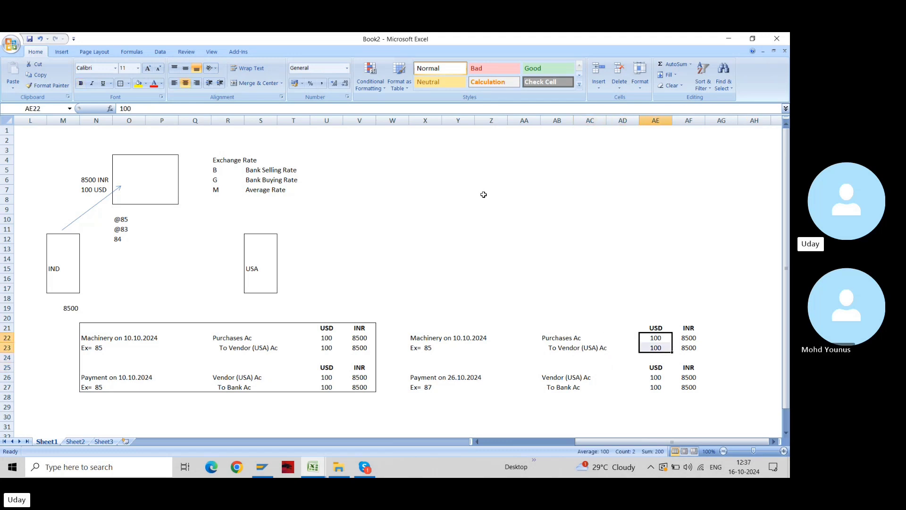
key(Down)
key(Down)
key(Up)
key(Up)
key(Up)
key(Up)
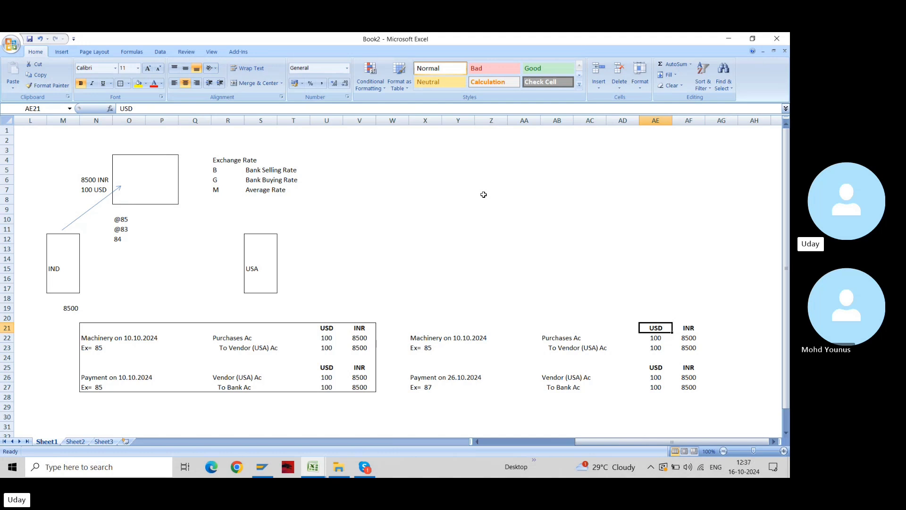
key(Down)
key(Down)
key(Down)
key(Down)
key(Down)
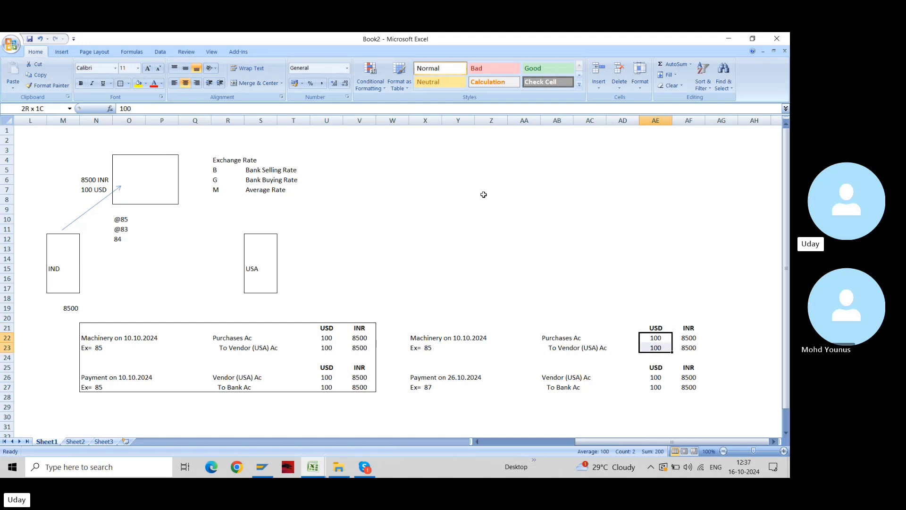
key(shift+Down)
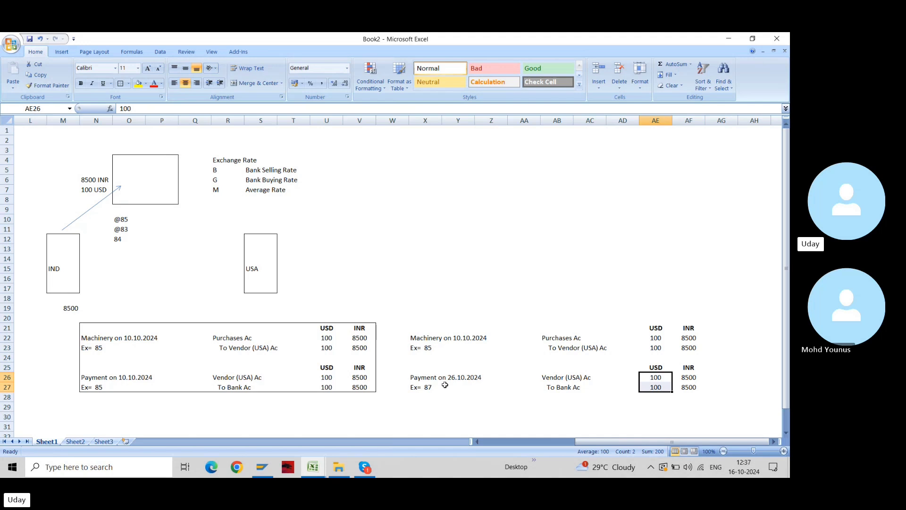
click(427, 386)
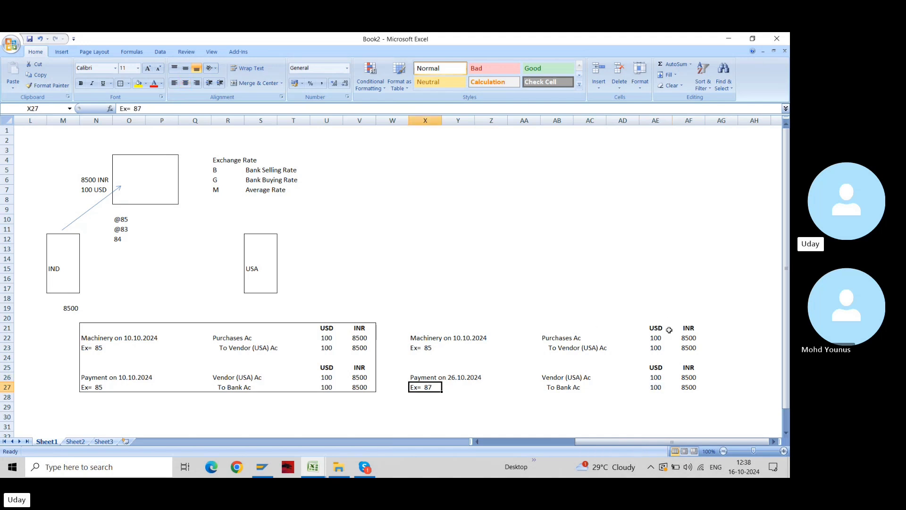
click(687, 336)
double_click(687, 336)
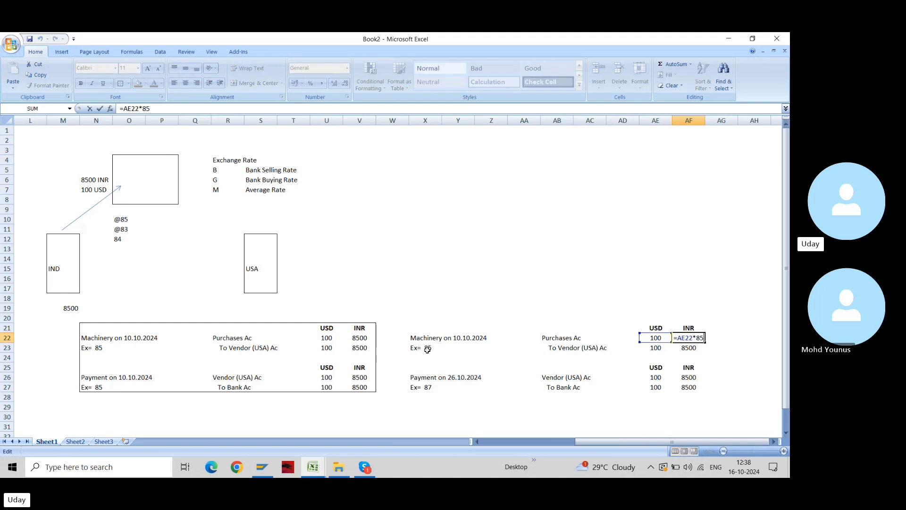
key(Escape)
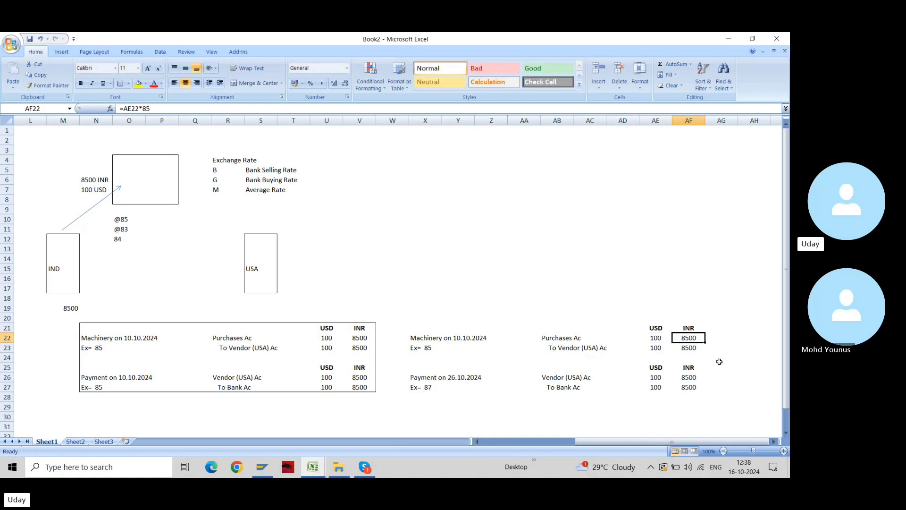
drag(686, 326, 689, 387)
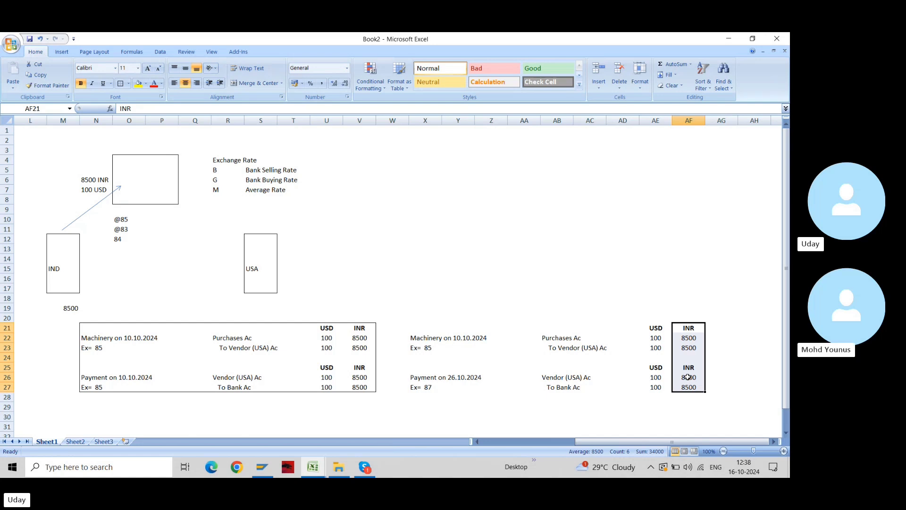
Enter =AE26*85 in AF26 so the vendor payment reads 8500 INR
click(687, 377)
text(=AE26*85)
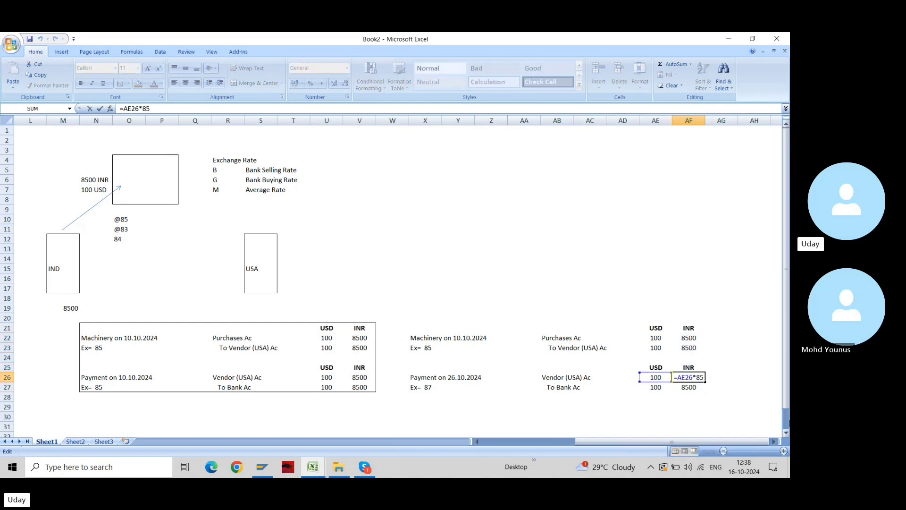
key(BackSpace)
text(5)
key(ctrl+Return)
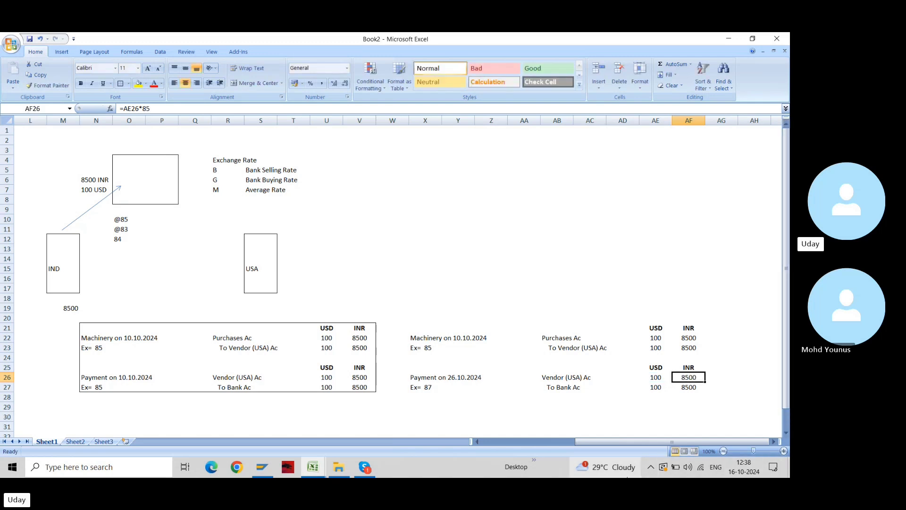
click(685, 347)
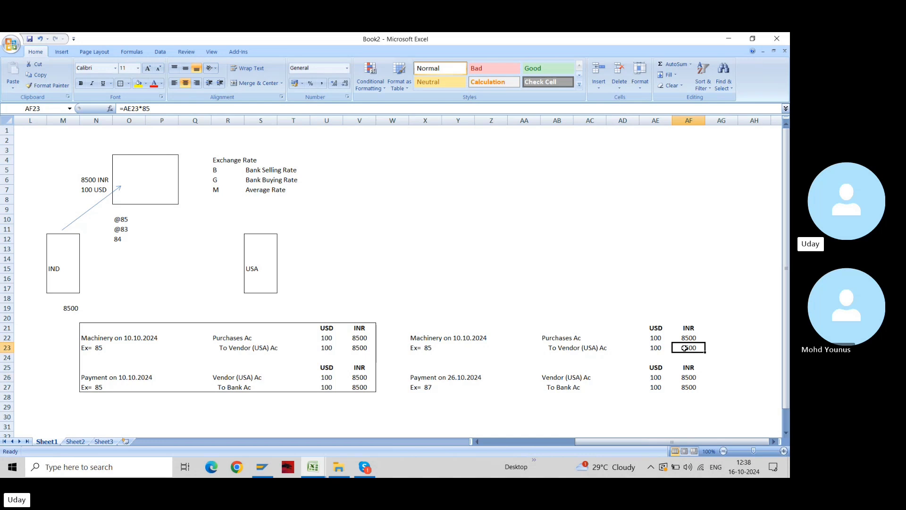
key(Down)
key(Down)
key(Down)
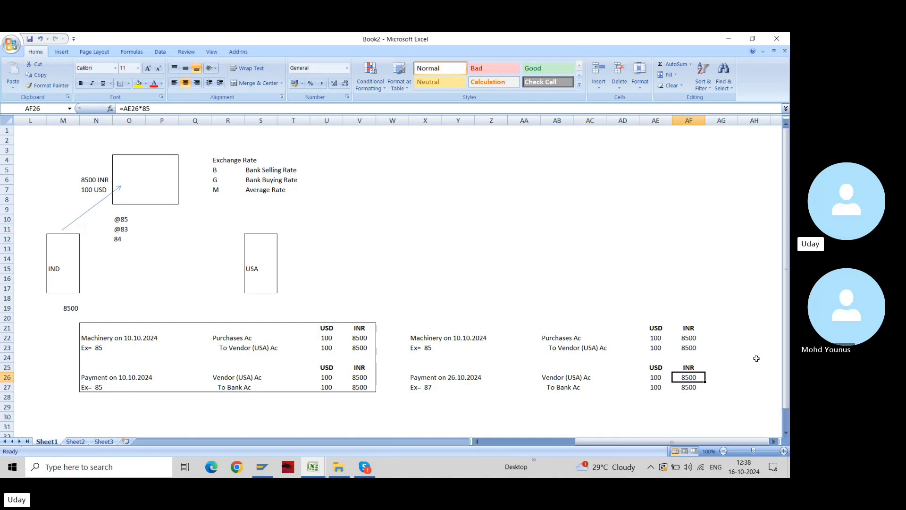
Change the bank payment formula in AF27 to =AE27*87, giving 8700 INR
key(Down)
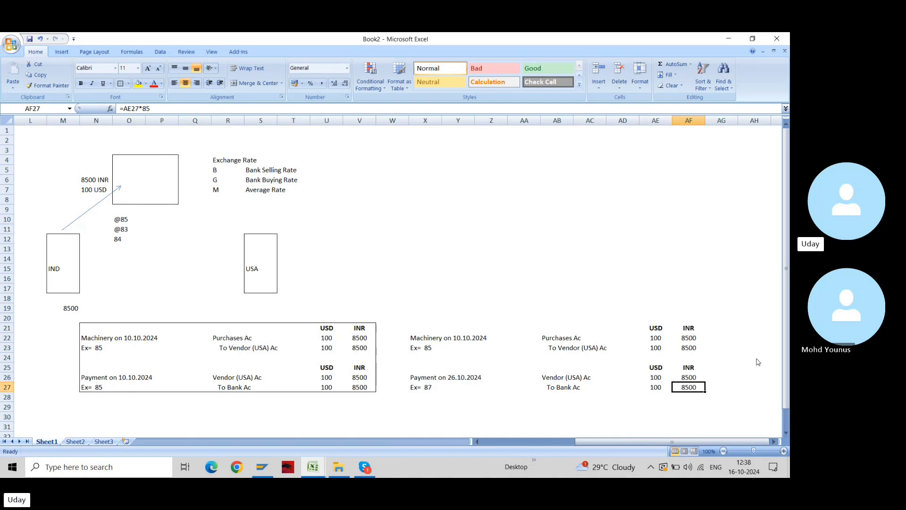
key(F2)
key(BackSpace)
text(7)
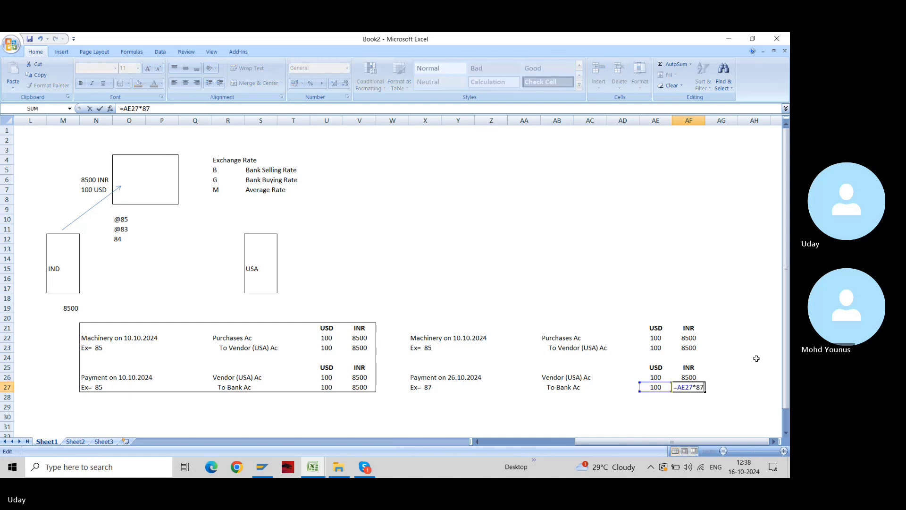
key(Return)
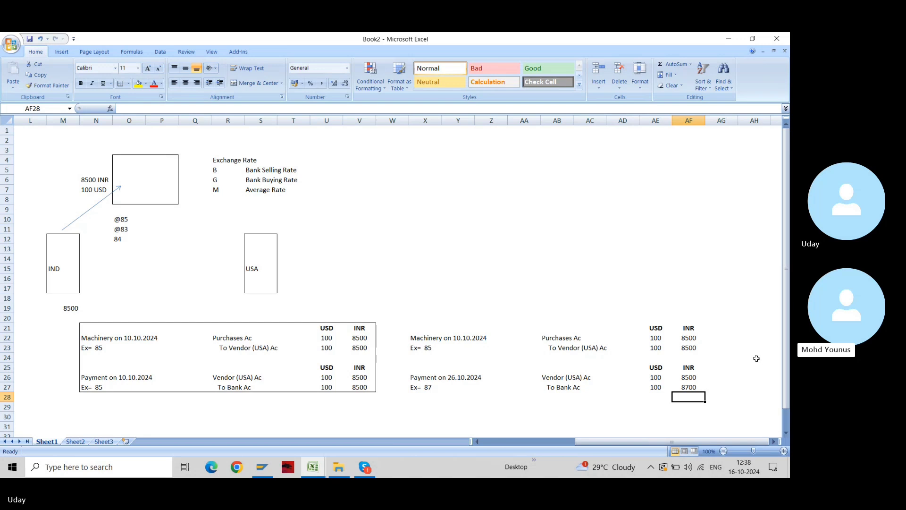
key(Up)
key(Left)
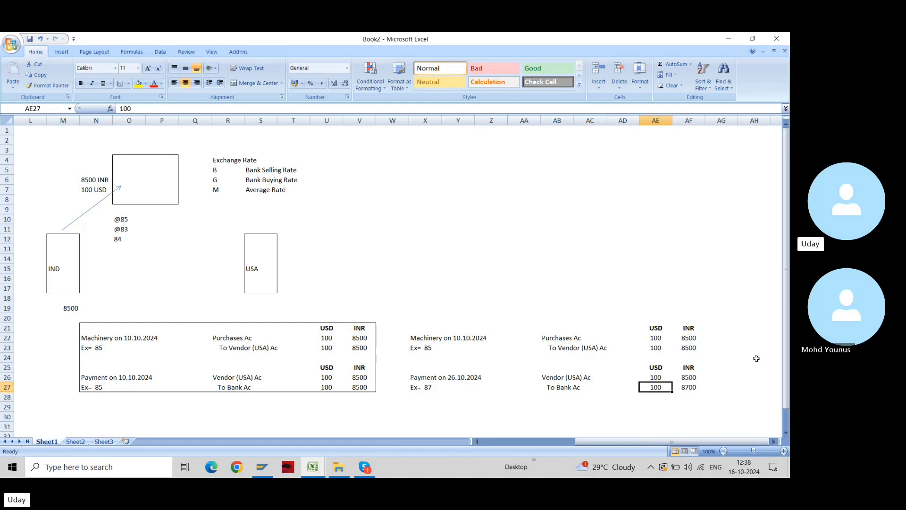
key(Right)
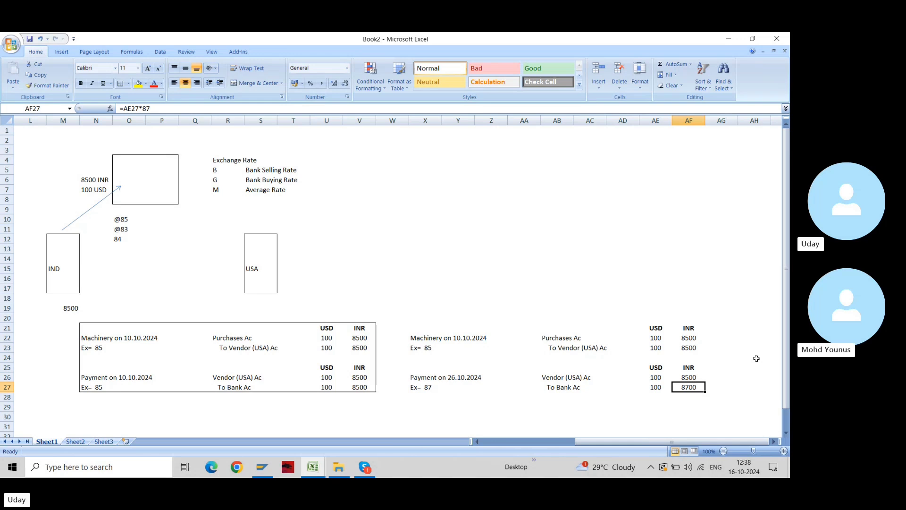
key(Up)
key(Down)
Enter =AF27-AF26 in AG27 to show the 200 INR difference
key(Right)
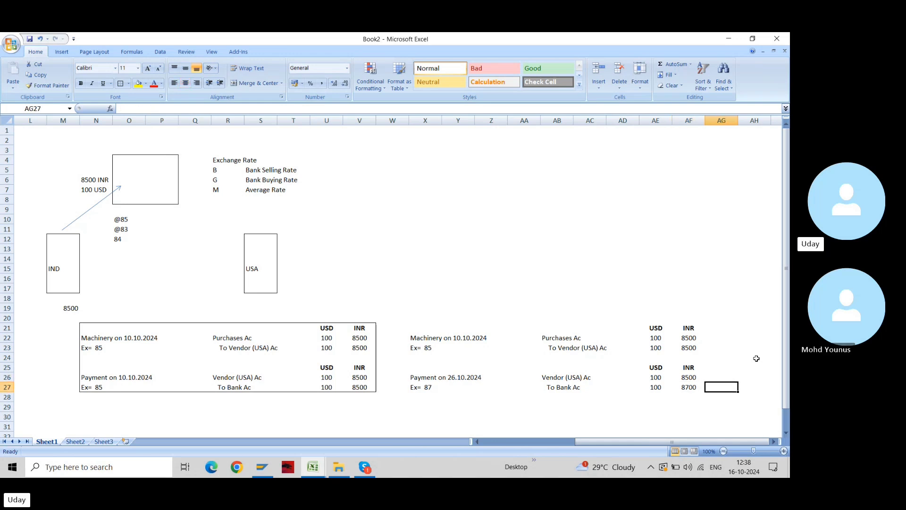
text(=AF27-)
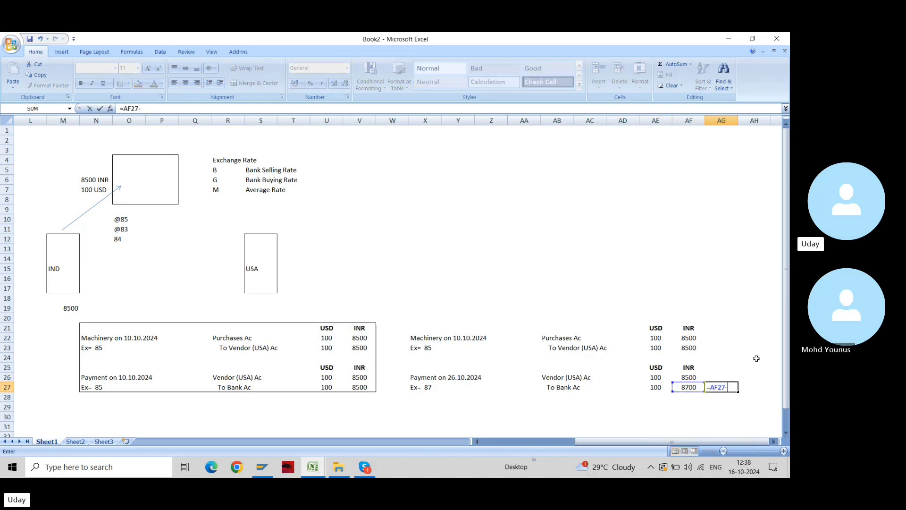
key(Up)
key(Left)
key(Return)
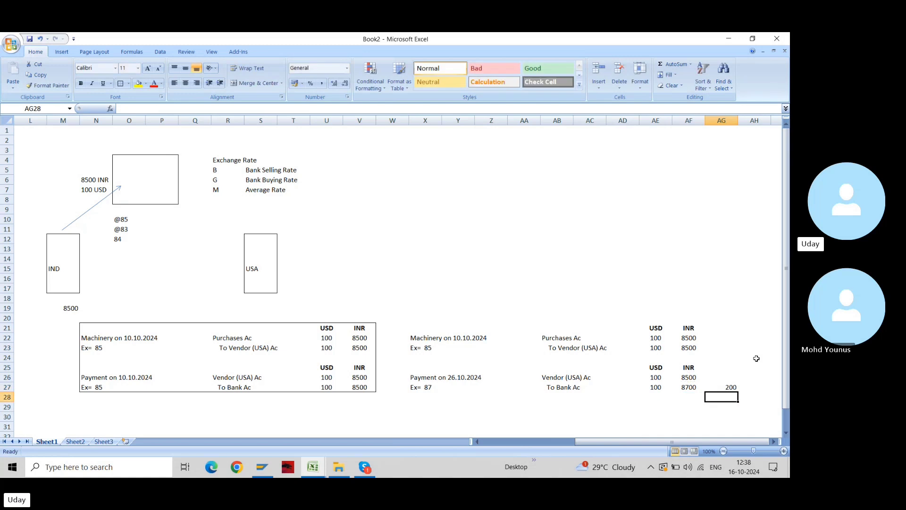
key(Up)
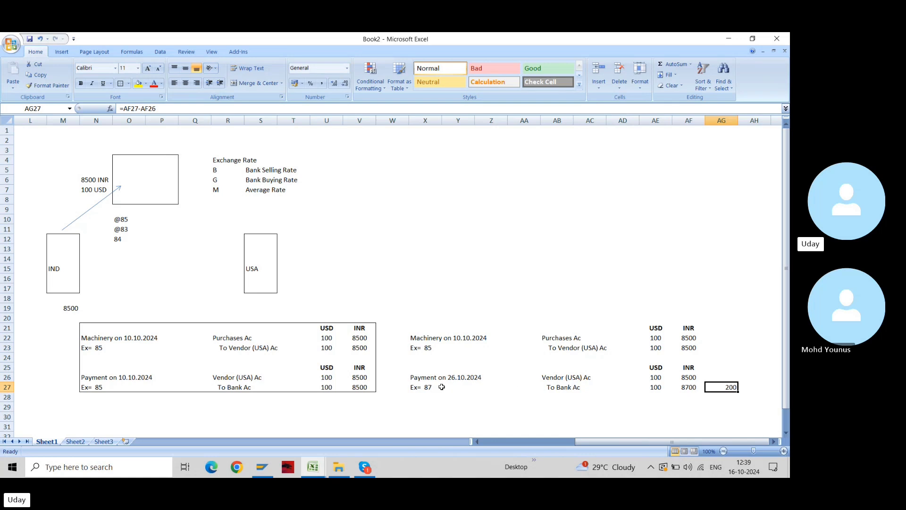
click(691, 386)
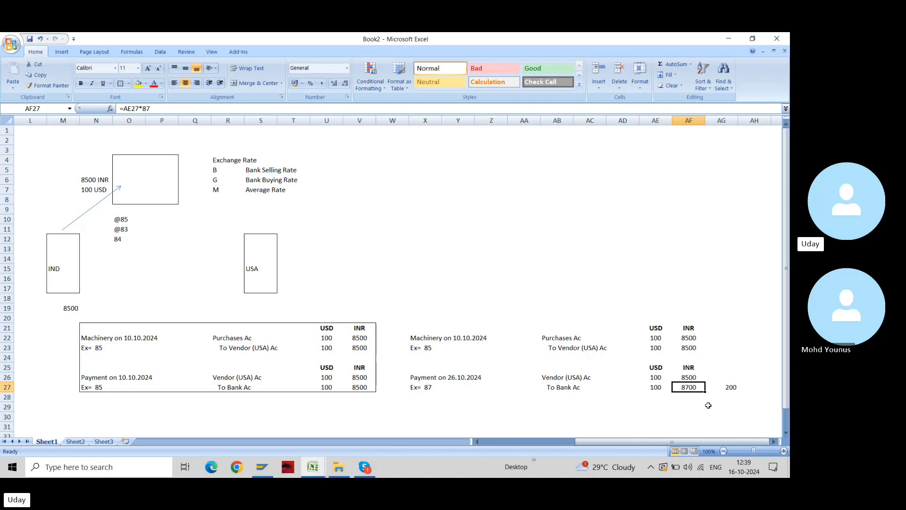
key(Right)
key(Left)
key(Up)
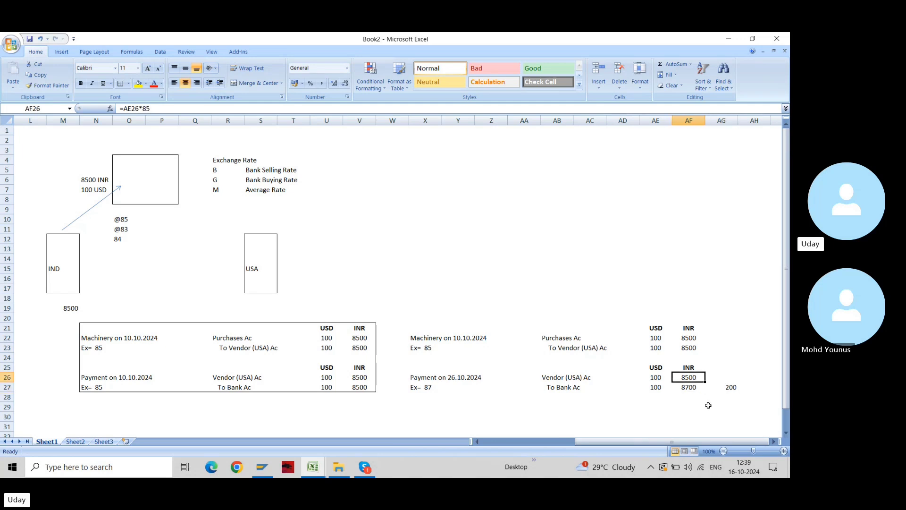
key(shift+Down)
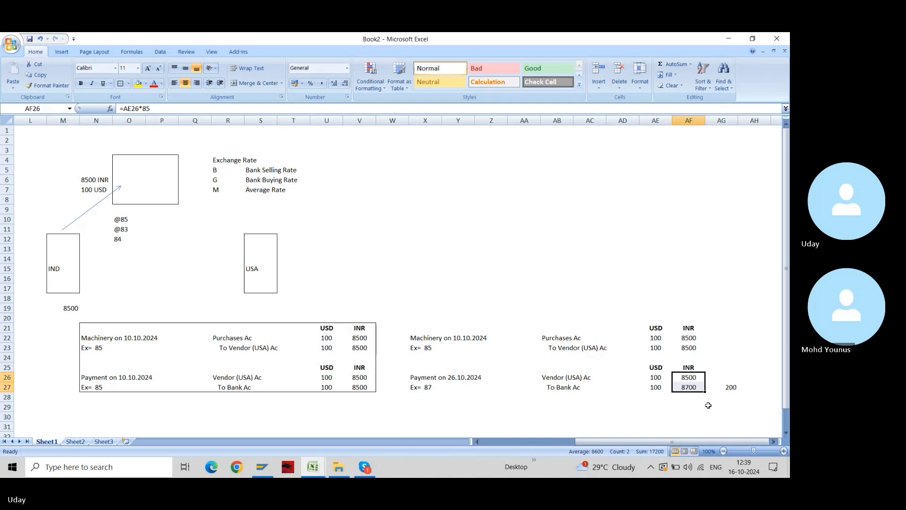
key(Down)
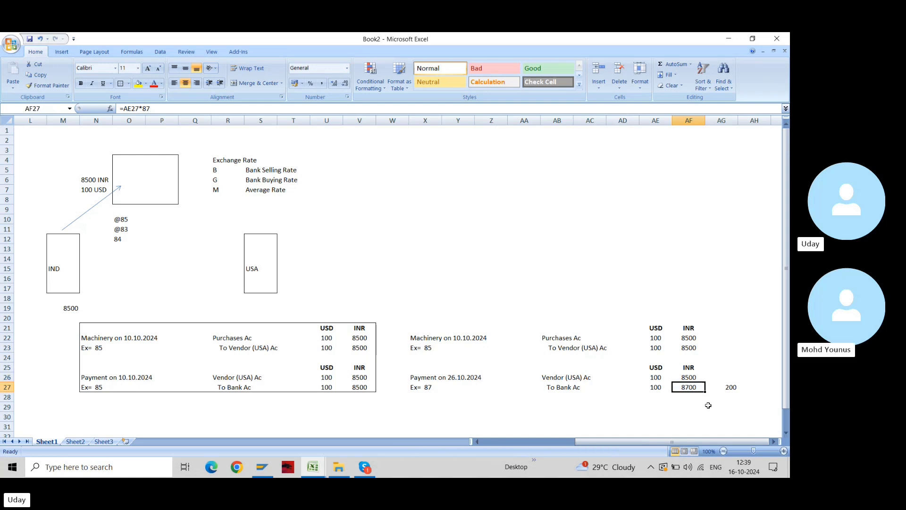
click(416, 387)
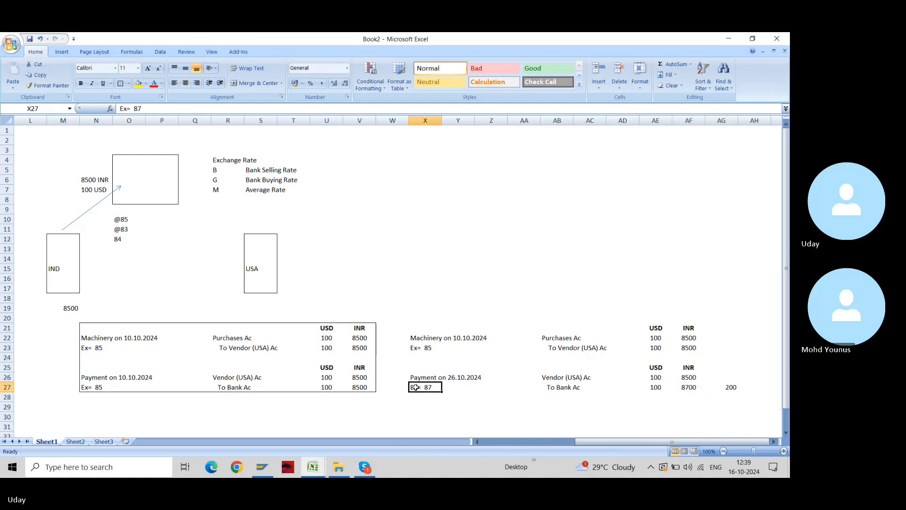
key(Right)
key(Right)
key(Right)
key(Right)
key(Right)
key(Right)
key(Right)
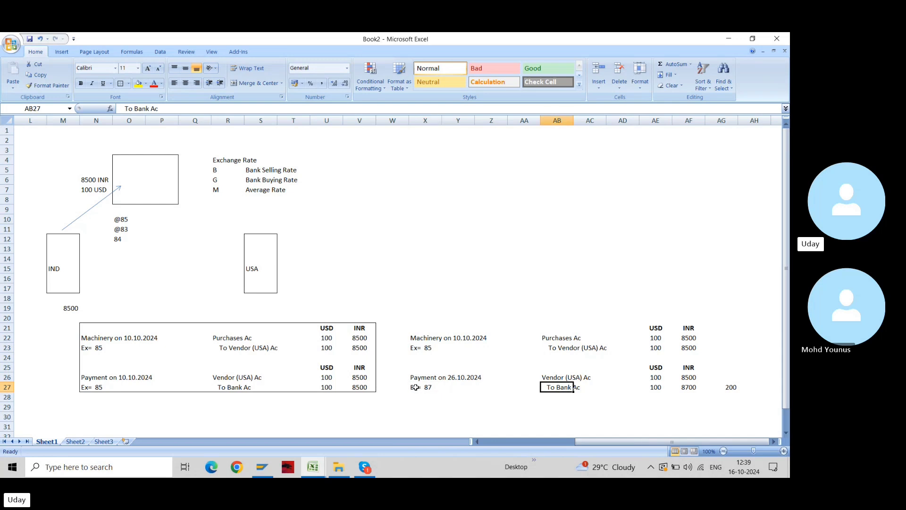
key(Right)
key(Up)
key(Up)
key(Up)
key(Up)
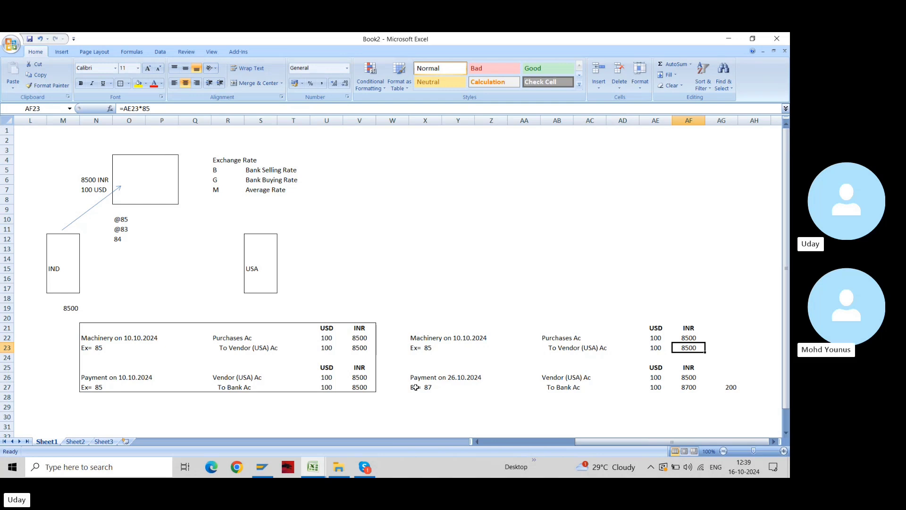
key(Down)
key(Down)
key(Down)
key(Down)
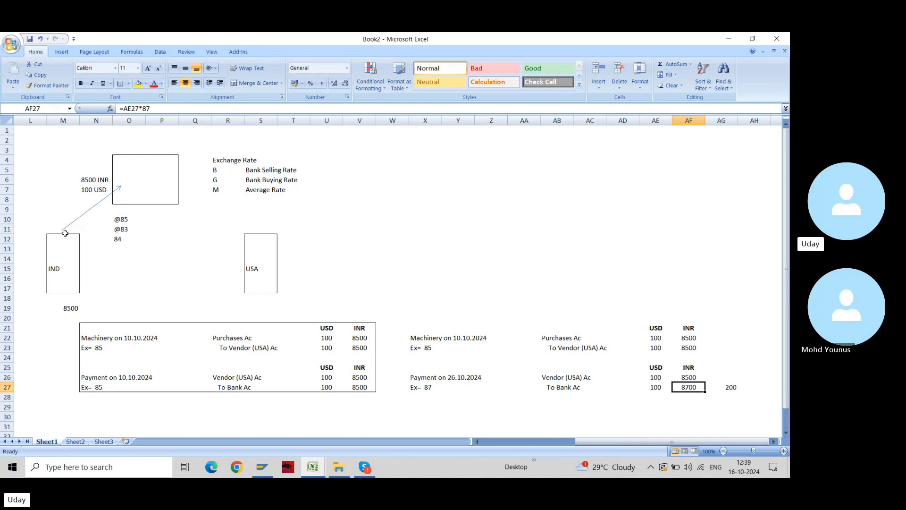
Change the M19 formula from =85*100 to =87*100 so it shows 8700
click(67, 307)
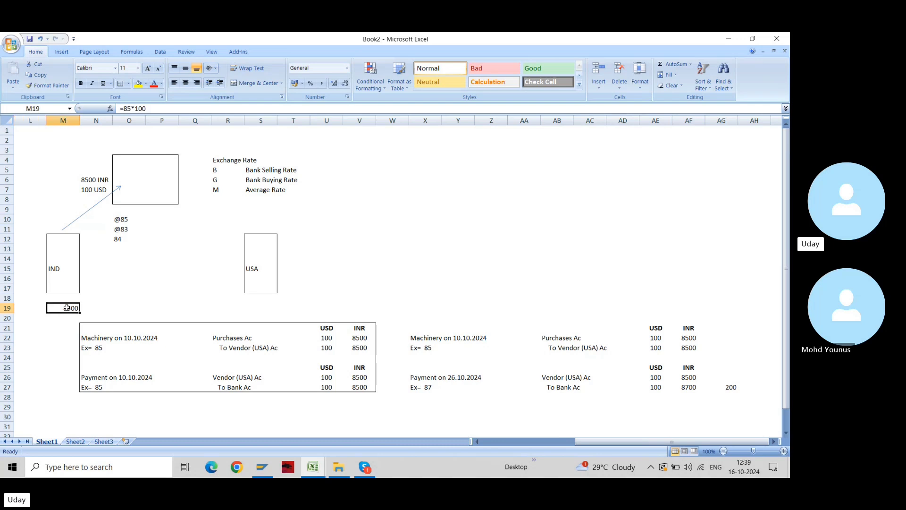
double_click(68, 308)
key(Left)
key(Left)
key(Left)
key(Left)
key(shift+Left)
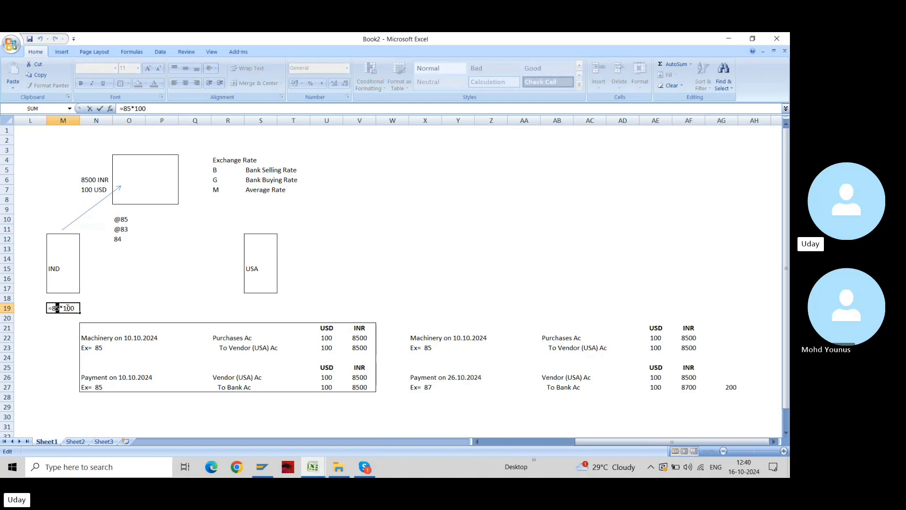
text(7)
key(Return)
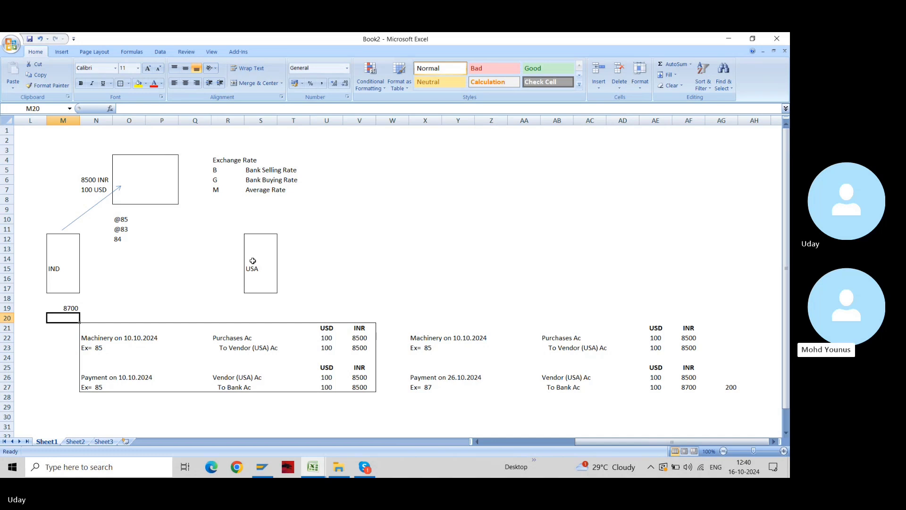
click(693, 387)
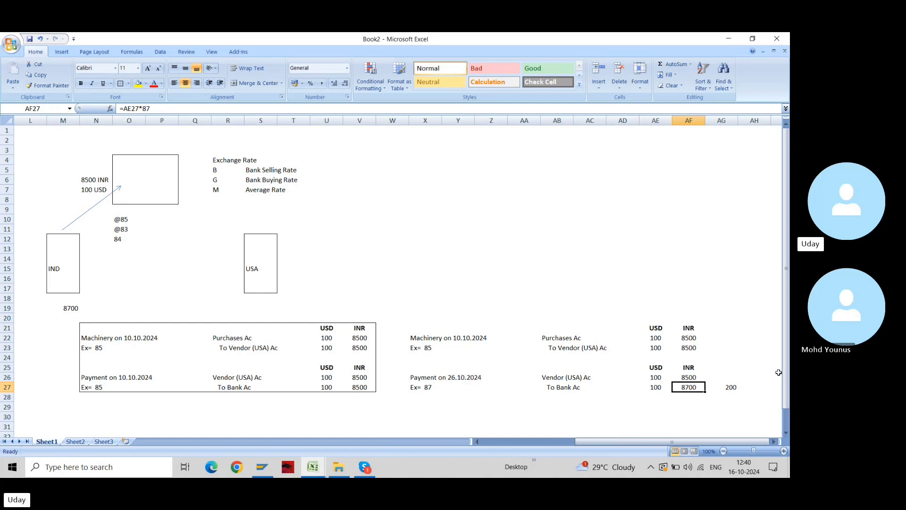
Move the To Bank Ac row down one row, into row 28
click(732, 387)
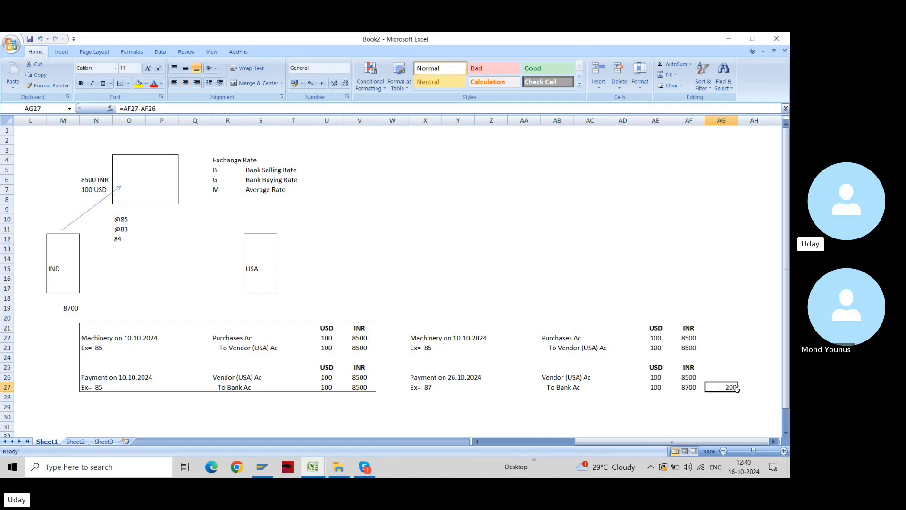
key(Left)
key(Left)
key(Left)
key(Left)
key(Left)
key(shift+Right)
key(shift+Right)
key(shift+Right)
key(shift+Right)
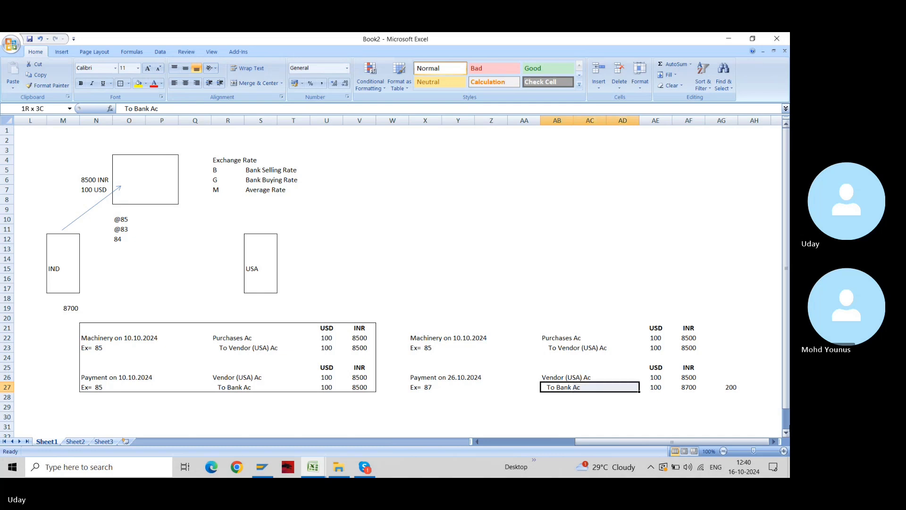
key(ctrl+c)
key(Down)
key(Down)
key(Up)
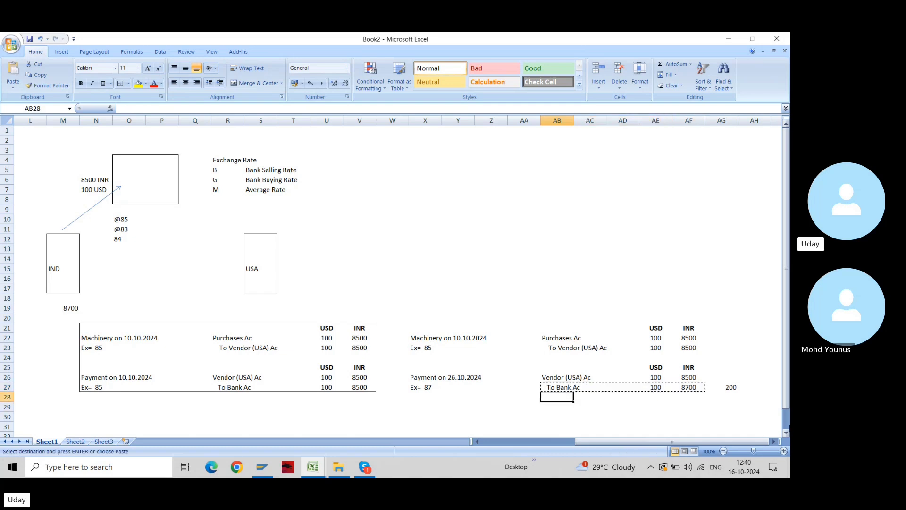
key(ctrl+v)
key(Up)
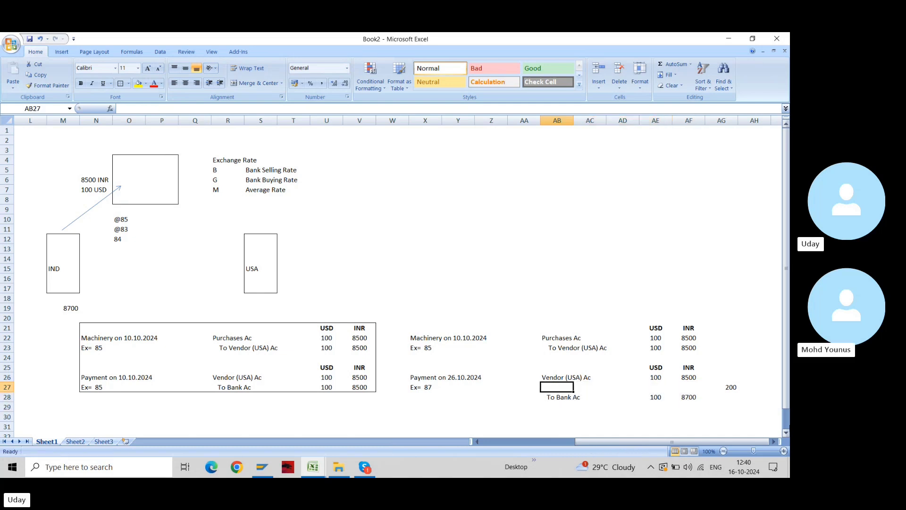
Label the freed row 27 'Realised Gain/Loss Ac'
text(Realise)
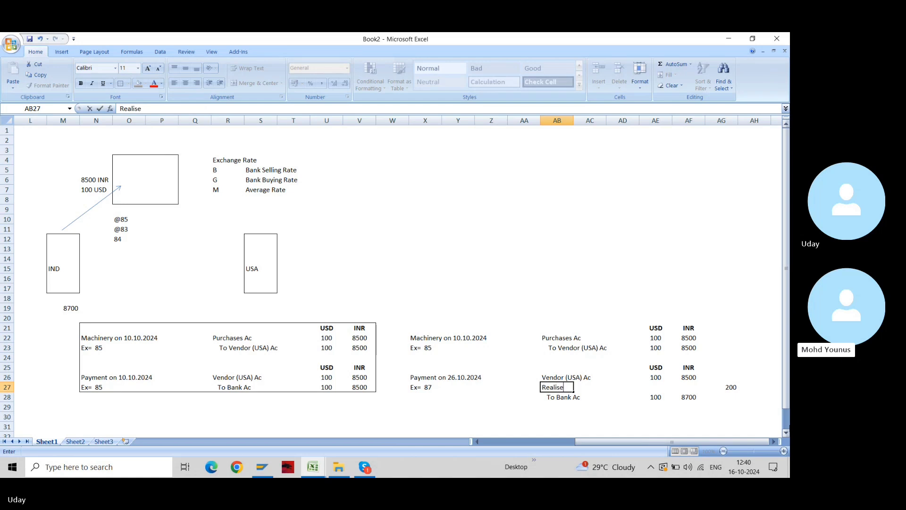
text(d Gai)
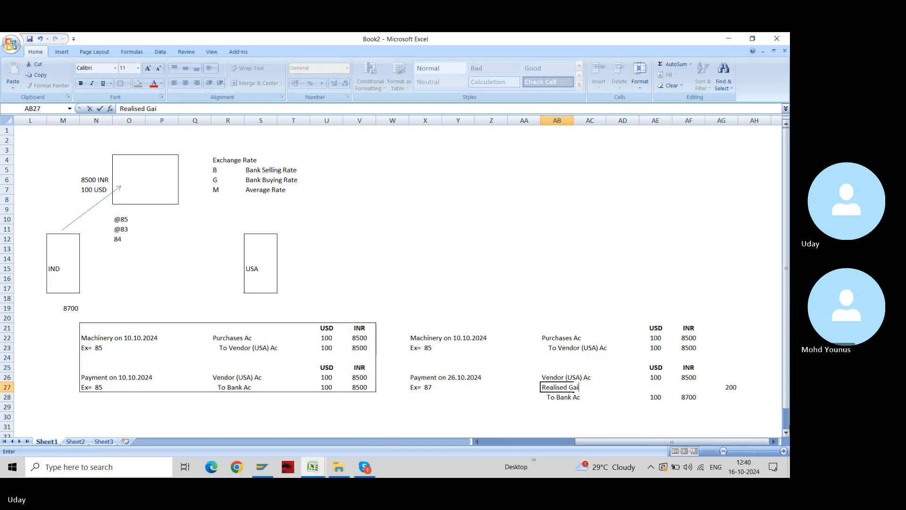
text(n?l)
text(Lo)
key(BackSpace)
key(BackSpace)
key(BackSpace)
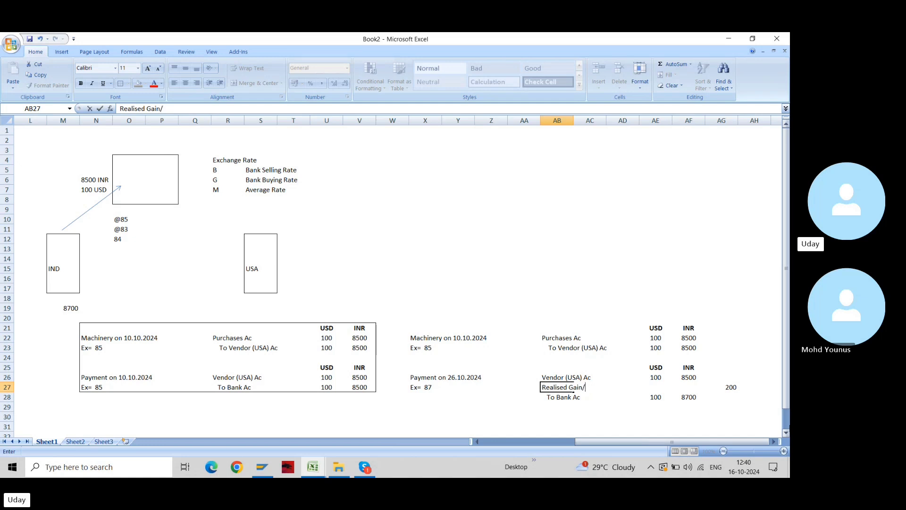
text(/Loss)
key(Return)
key(Up)
key(F2)
text(s Ac)
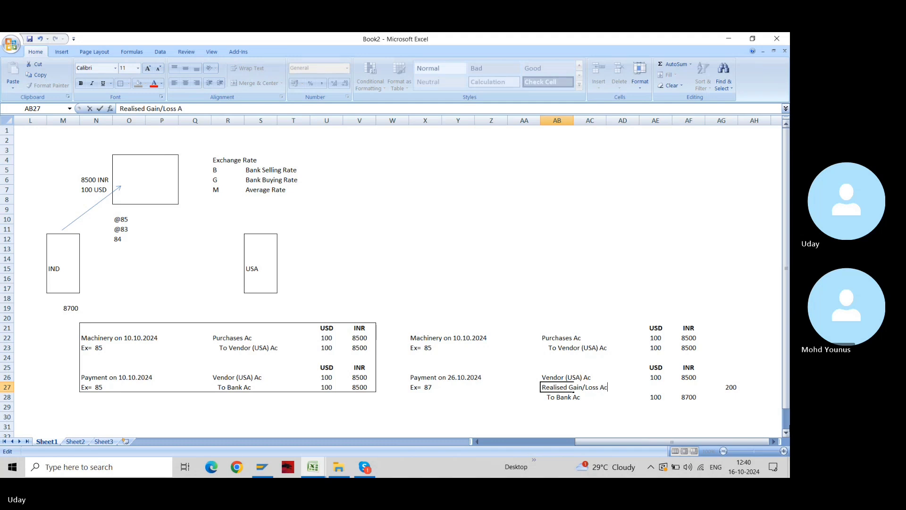
key(Return)
Enter 200 INR as the loss amount in AF27 and select AF26:AF28
key(Up)
key(Right)
key(Right)
key(Right)
key(Left)
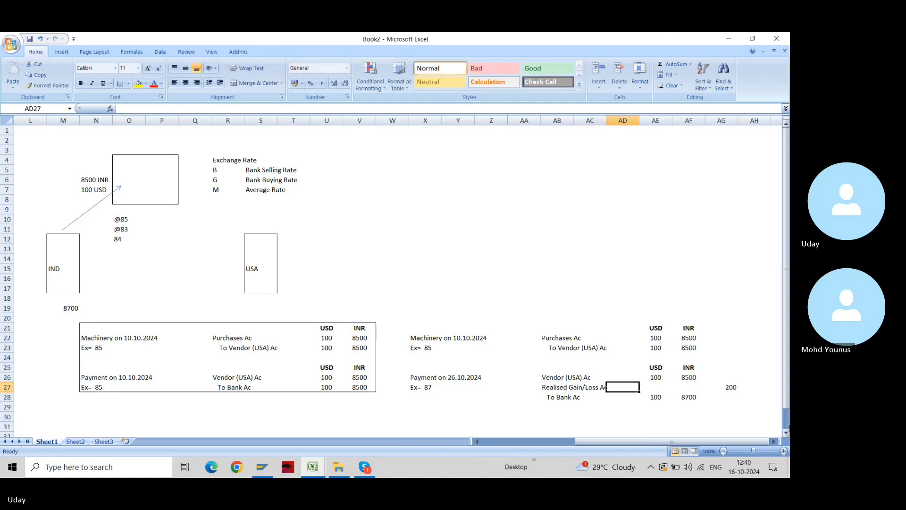
key(Right)
key(Right)
text(200)
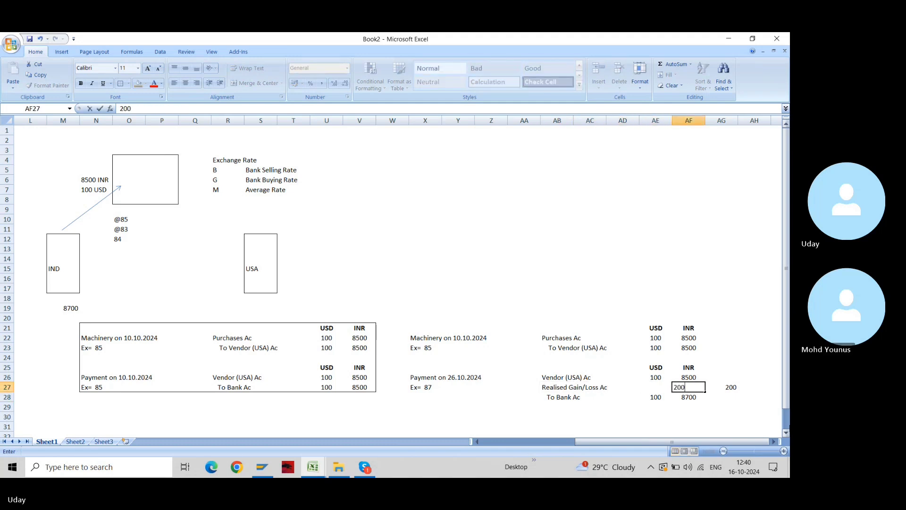
key(Return)
drag(689, 377, 689, 397)
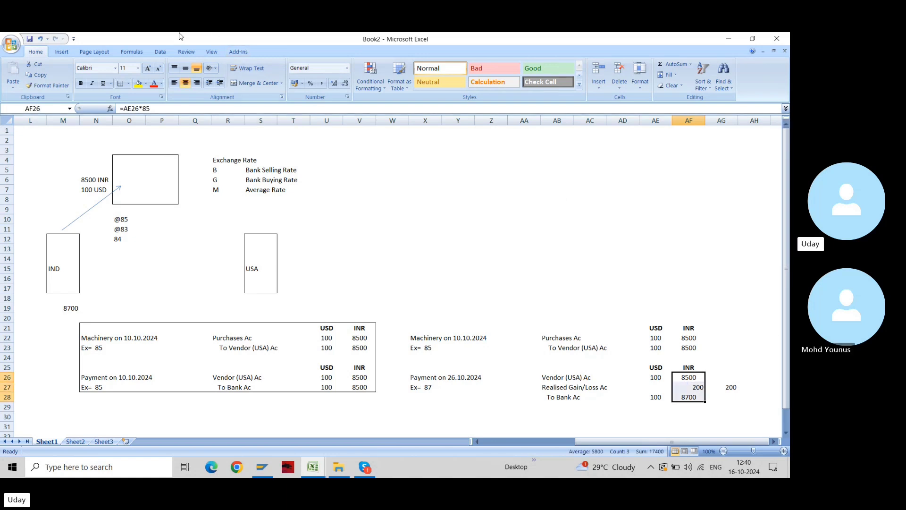
Middle-align the payment's INR amounts and centre the 200 loss amount
click(188, 69)
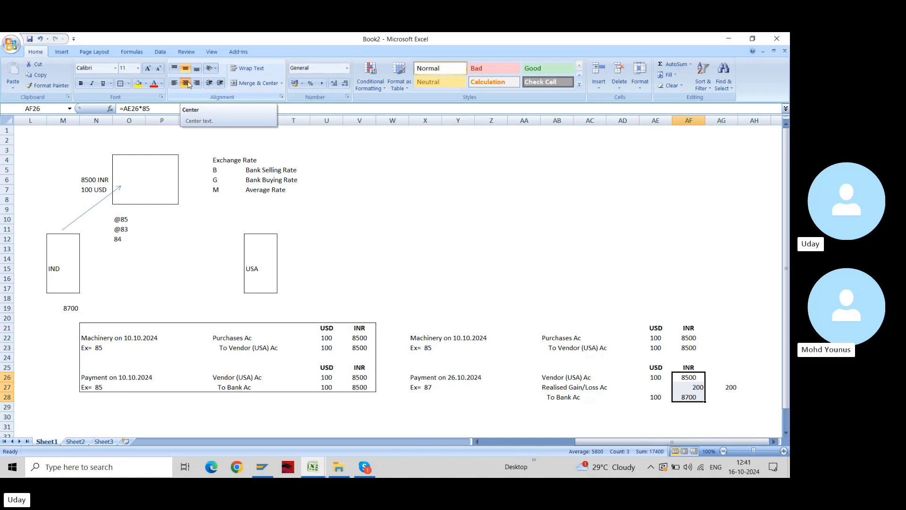
key(Down)
key(Up)
key(Down)
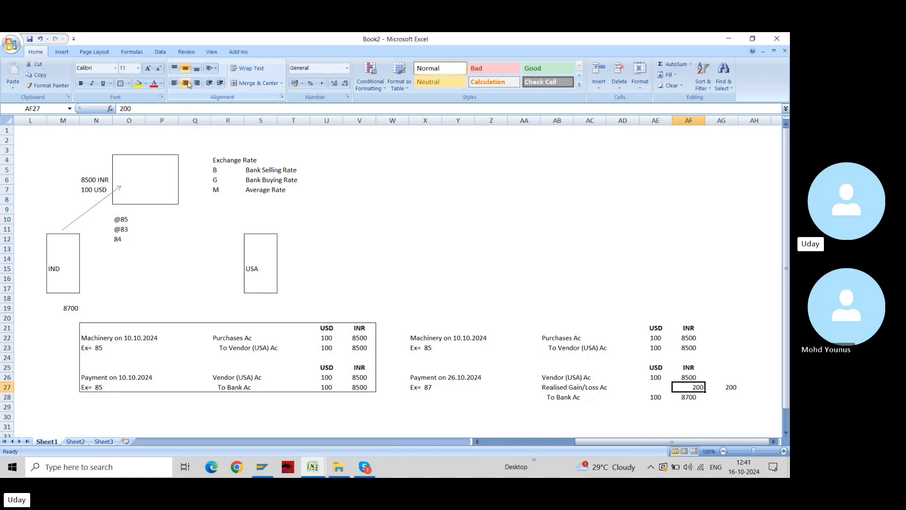
click(186, 83)
Prefix 'Forex' to the label, making it 'Forex Realised Gain/Loss Ac'
key(Left)
key(Left)
key(Left)
key(Left)
key(F2)
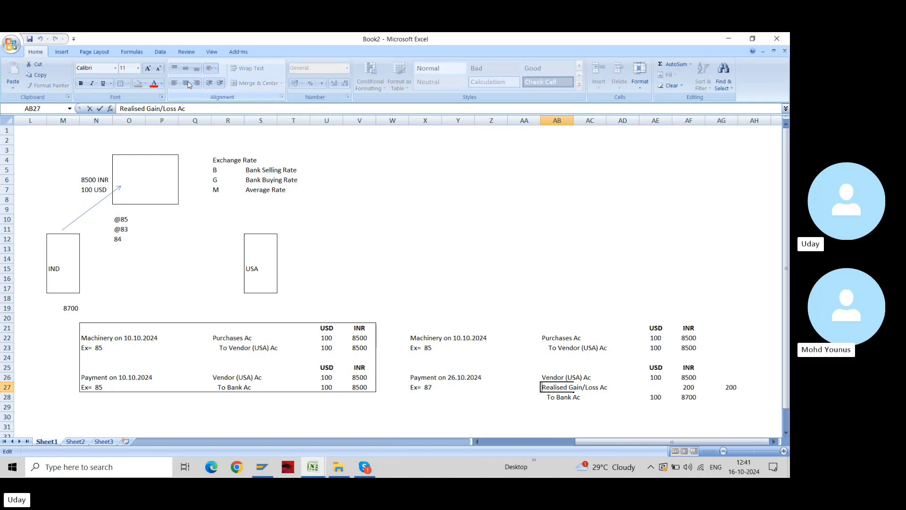
text(Forex)
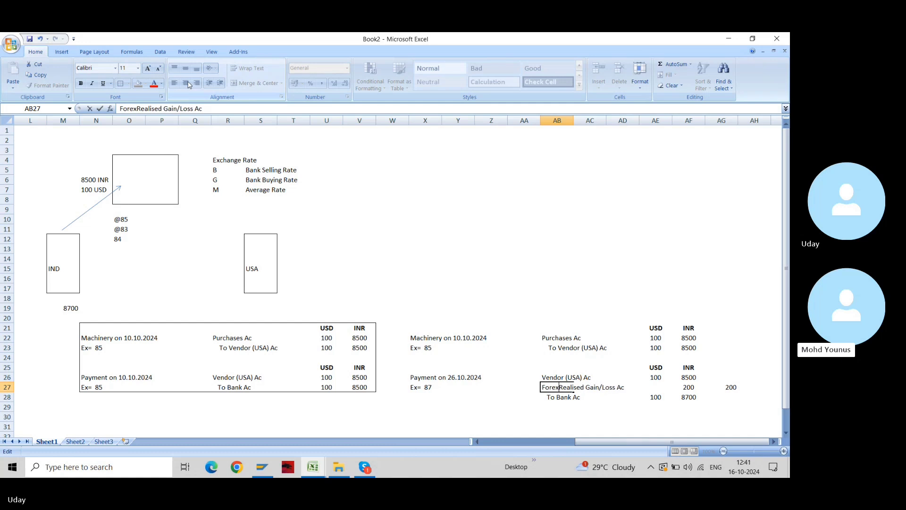
key(Return)
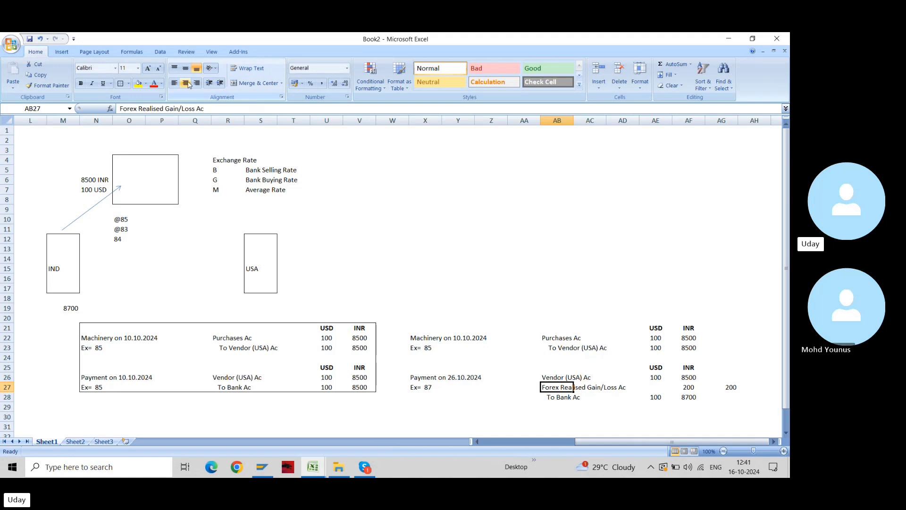
key(Right)
key(Right)
key(Right)
key(Right)
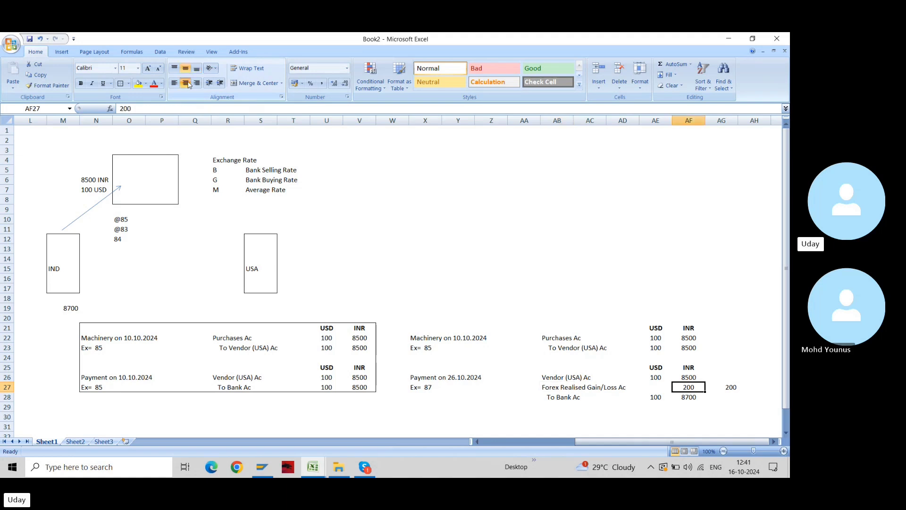
key(Left)
key(Left)
key(Left)
key(Left)
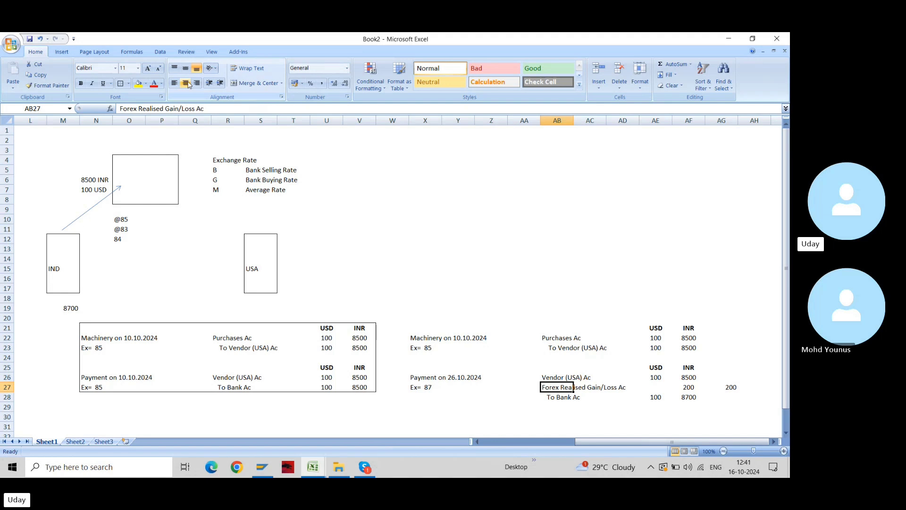
key(Right)
key(Right)
key(Right)
key(Right)
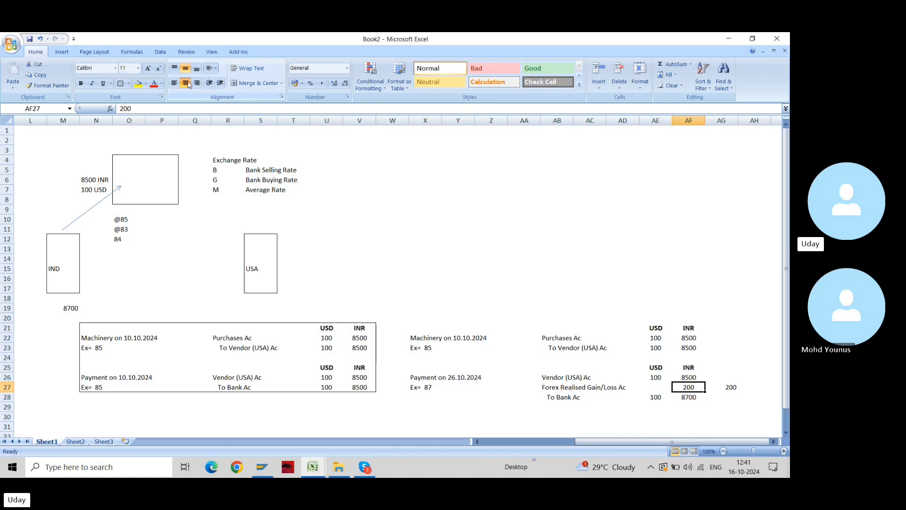
Delete the stray 200 in AG27 beside the payment entry
key(Right)
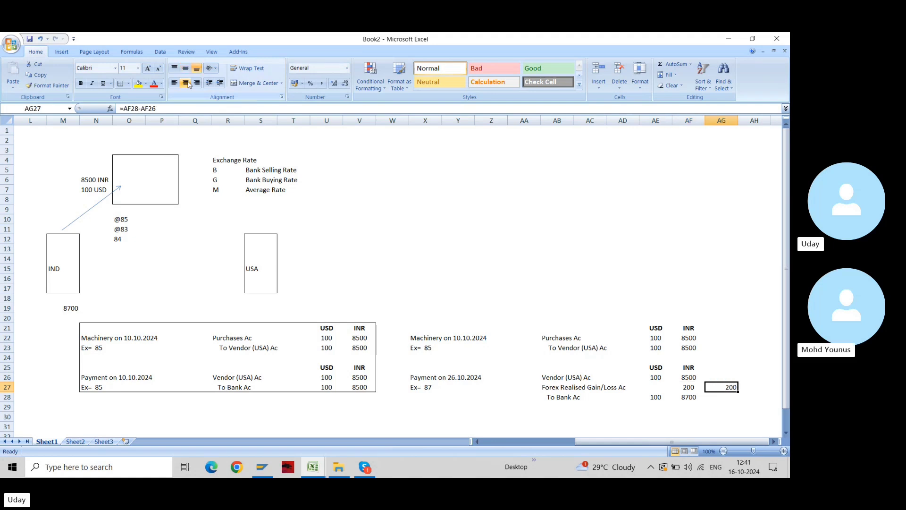
key(Delete)
key(Left)
Review the USD and INR amounts of the purchase and payment entries
key(Up)
key(Up)
key(Left)
key(Up)
key(Up)
key(Up)
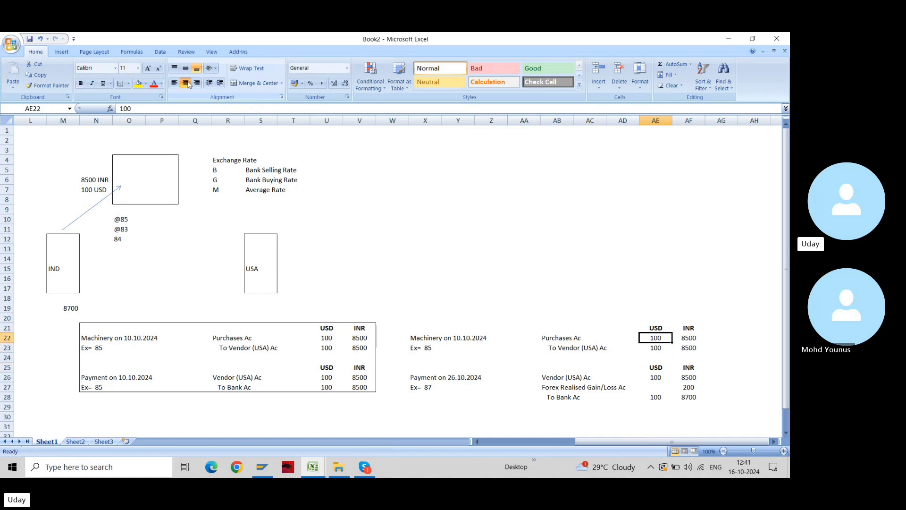
key(shift+Down)
key(Right)
key(shift+Down)
key(Down)
key(Down)
key(Down)
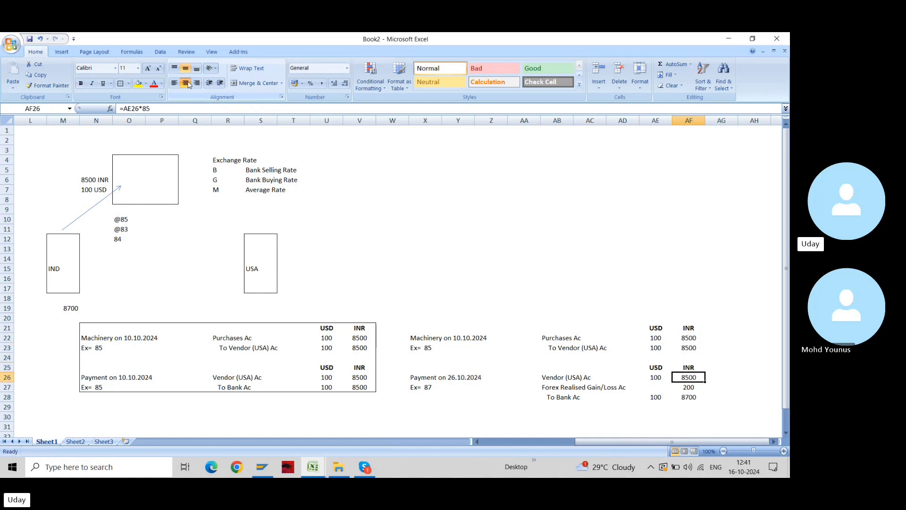
key(shift+Down)
key(Down)
key(Down)
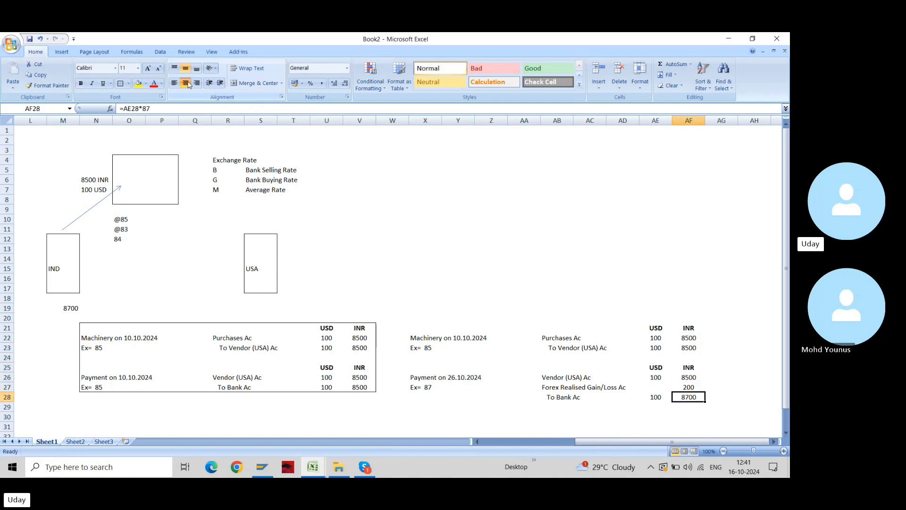
key(Left)
key(shift+Up)
key(shift+Up)
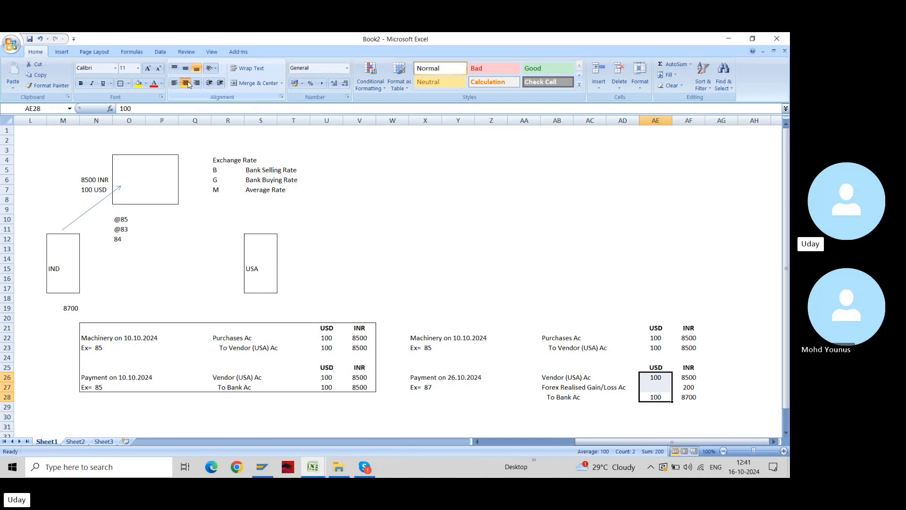
Put an Outside Borders outline around the second journal table X21:AF28
key(Up)
key(Left)
key(Left)
key(Left)
key(Left)
key(Left)
key(Left)
key(Left)
key(Left)
key(Left)
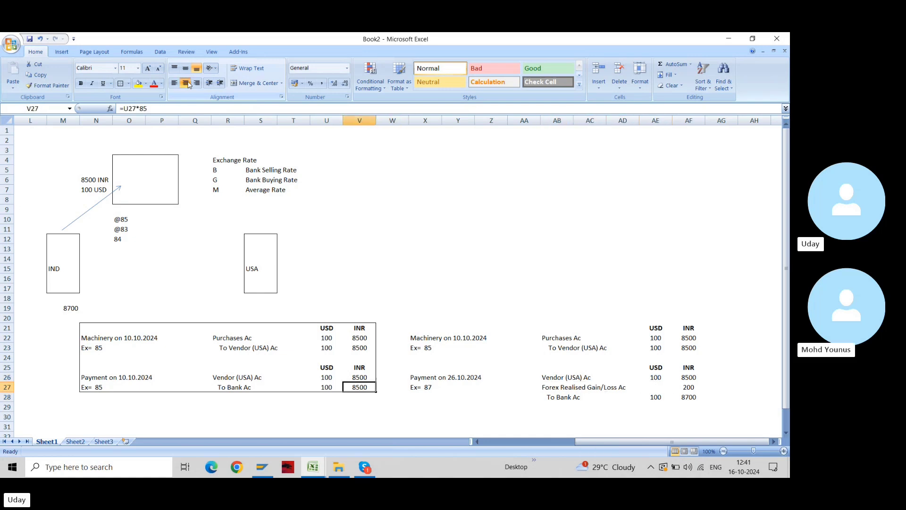
key(Up)
key(Up)
key(Up)
key(Up)
key(Up)
key(Up)
key(Right)
key(Right)
key(shift+Right)
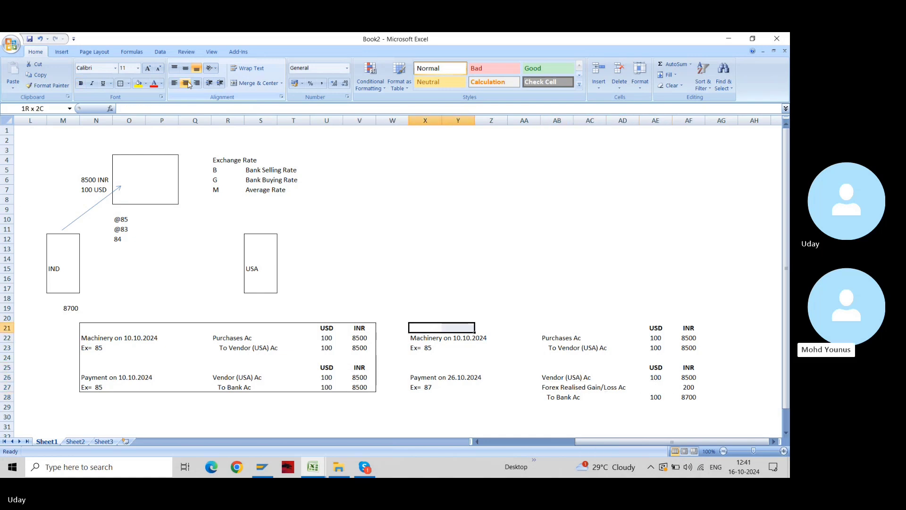
key(shift+Down)
key(shift+Down)
key(shift+Down)
key(shift+Right)
key(shift+Right)
key(shift+Right)
key(shift+Right)
key(shift+Right)
key(shift+Right)
key(shift+Right)
key(shift+Right)
key(shift+Down)
key(shift+Left)
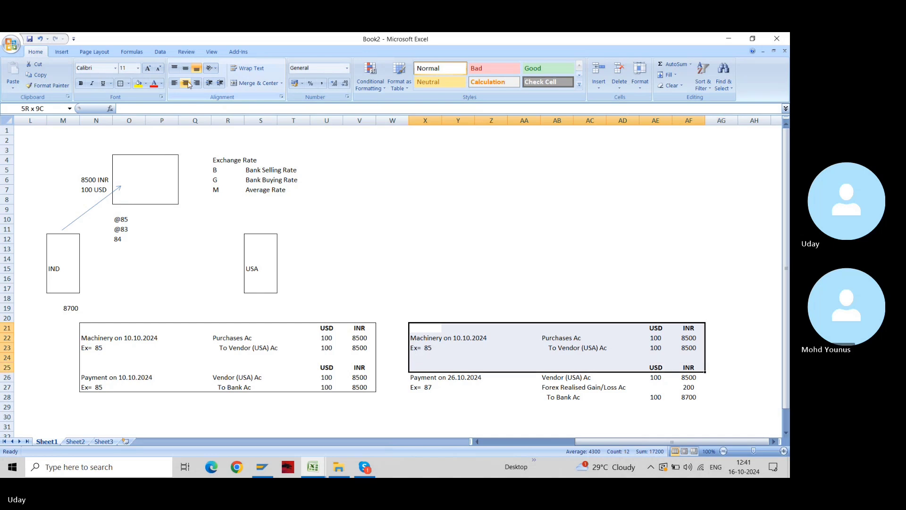
key(shift+Down)
key(shift+Down)
key(shift+Down)
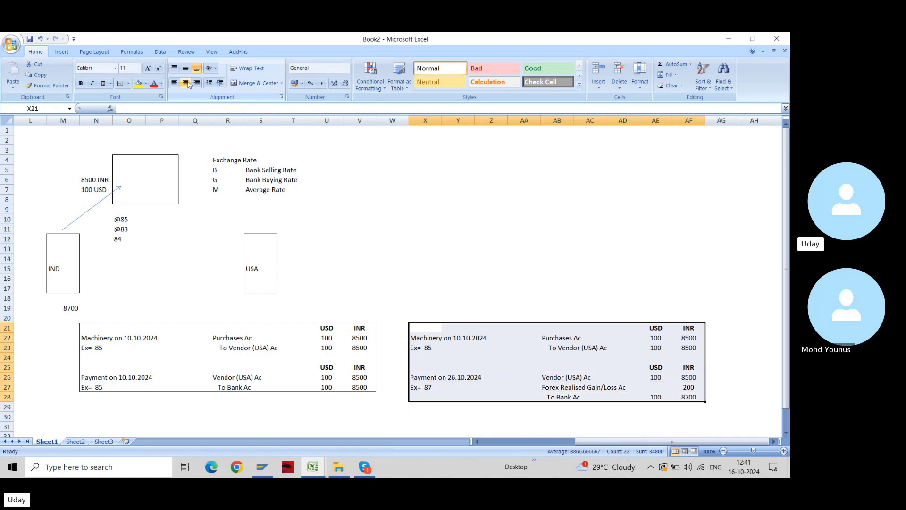
key(alt+h)
key(b)
key(s)
Begin selecting the first journal table
key(Left)
key(Left)
key(Left)
key(Left)
key(Left)
key(Left)
key(Left)
key(Left)
key(Left)
key(Left)
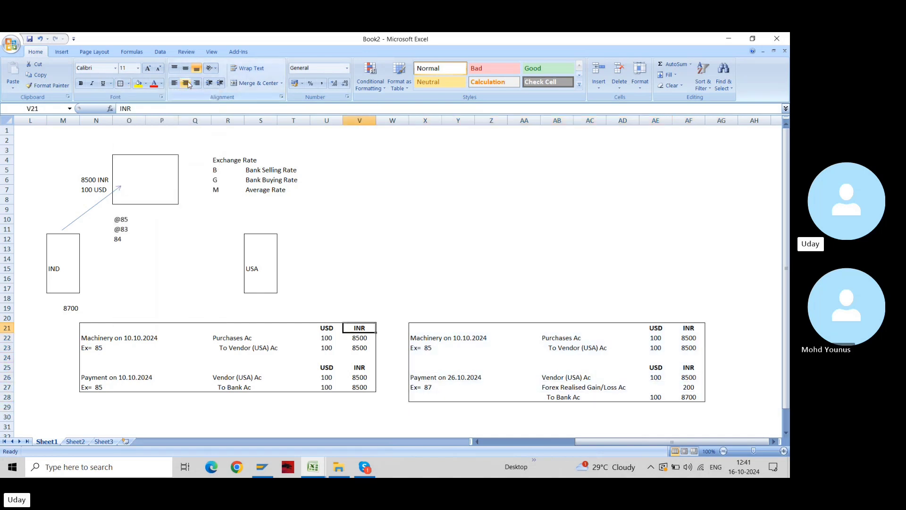
key(shift+Right)
key(shift+Right)
key(shift+Right)
key(shift+Right)
key(shift+Right)
key(shift+Right)
key(shift+Right)
key(shift+Right)
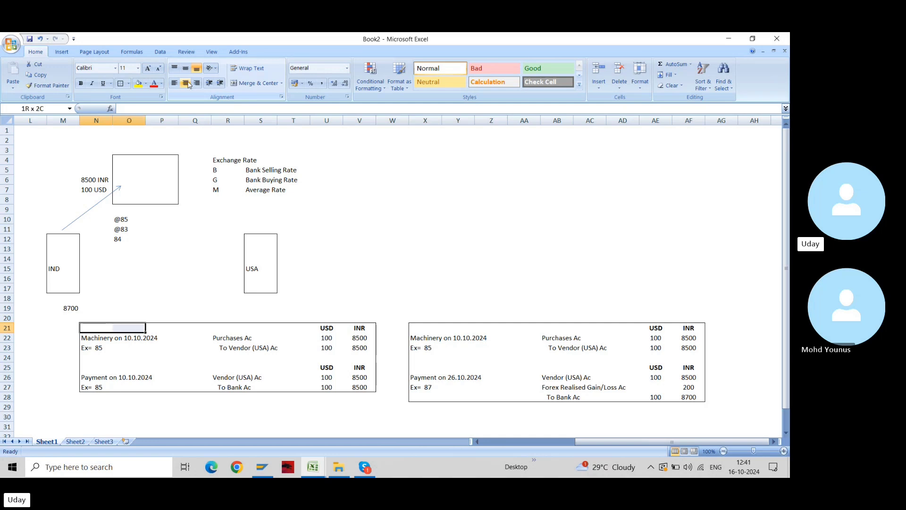
key(shift+Down)
key(shift+Down)
key(shift+Down)
key(shift+Down)
key(shift+Down)
key(shift+Down)
key(shift+Down)
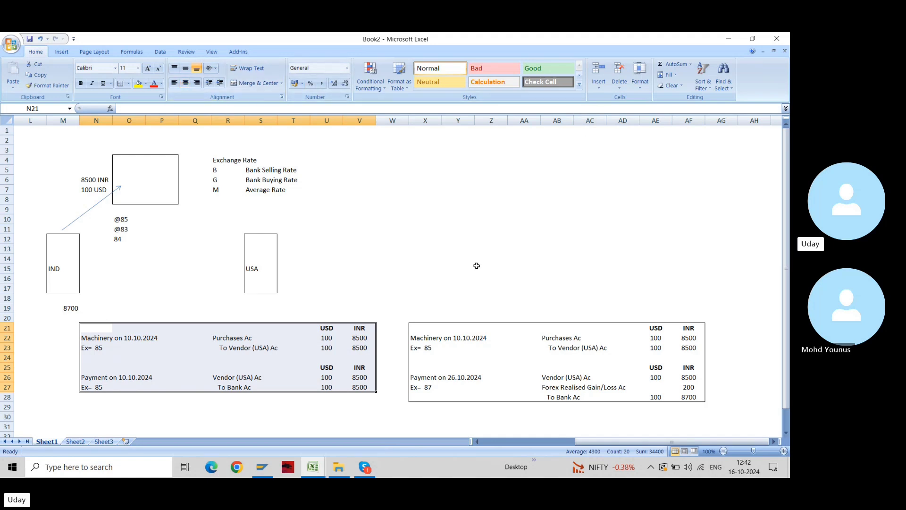
click(419, 330)
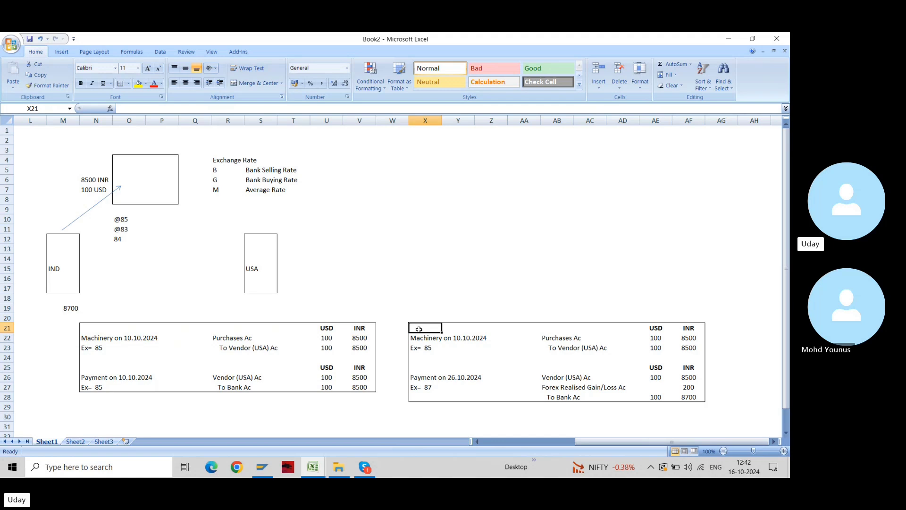
key(Down)
key(Down)
key(Down)
key(Down)
key(Down)
key(Down)
key(F2)
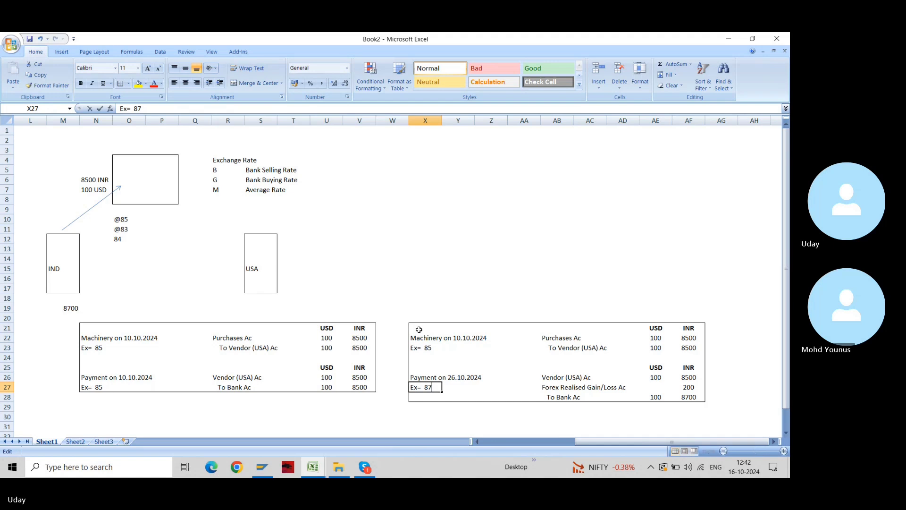
key(shift+Left)
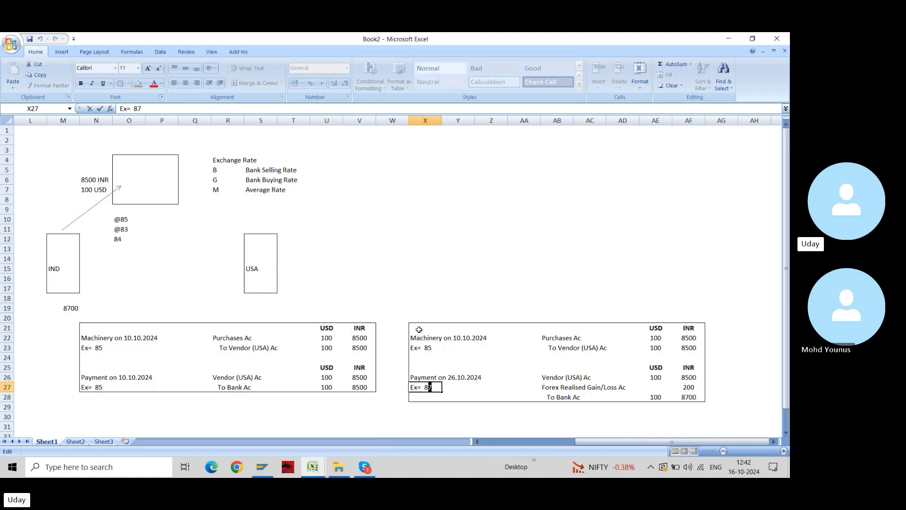
text(0)
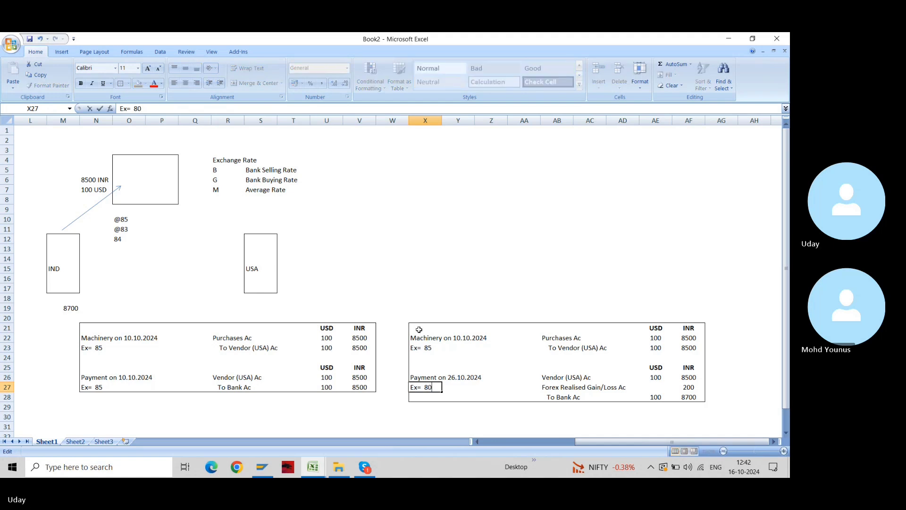
key(Return)
key(Up)
key(Up)
key(Up)
key(Up)
key(Up)
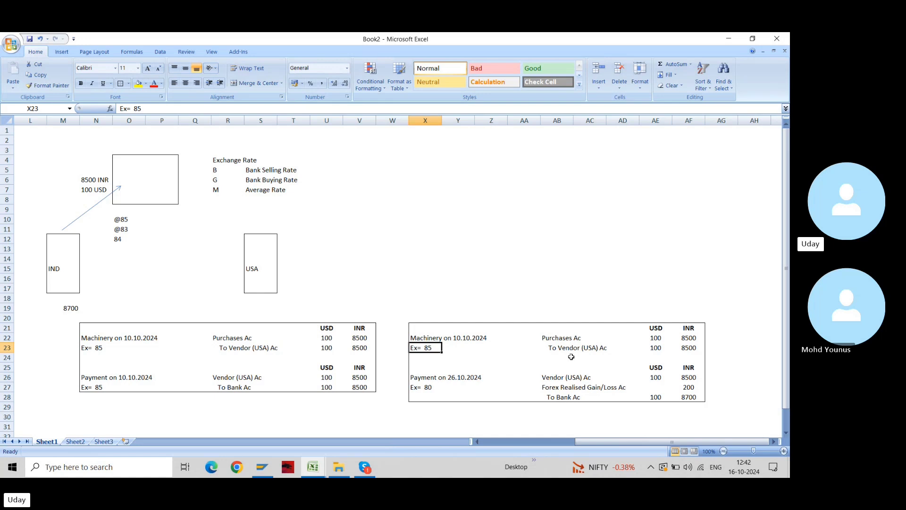
key(Up)
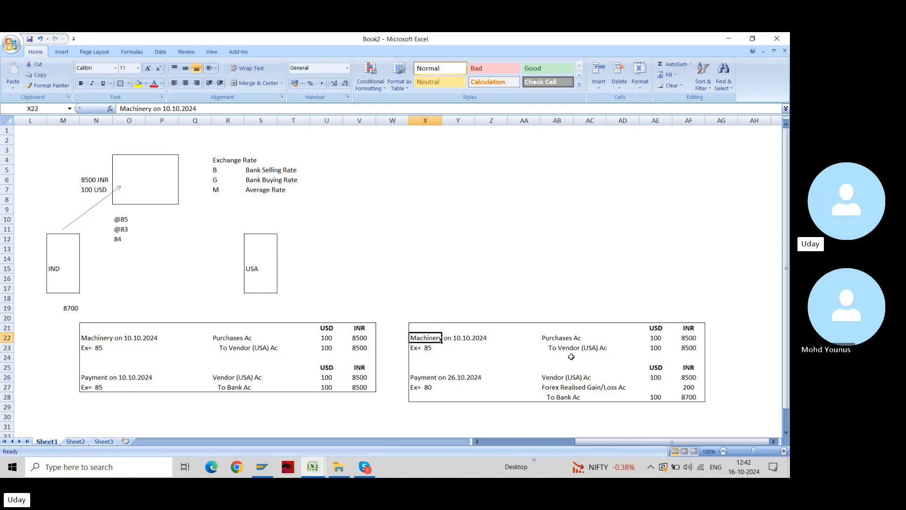
key(Down)
key(Down)
key(Down)
key(Down)
key(Down)
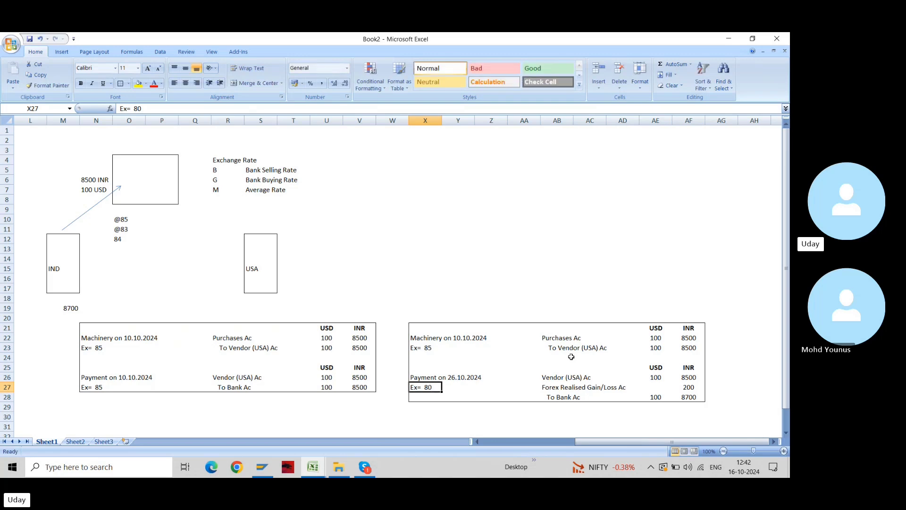
key(F2)
key(BackSpace)
text(7)
key(Return)
key(Up)
key(Up)
key(Up)
key(Up)
key(Up)
key(Up)
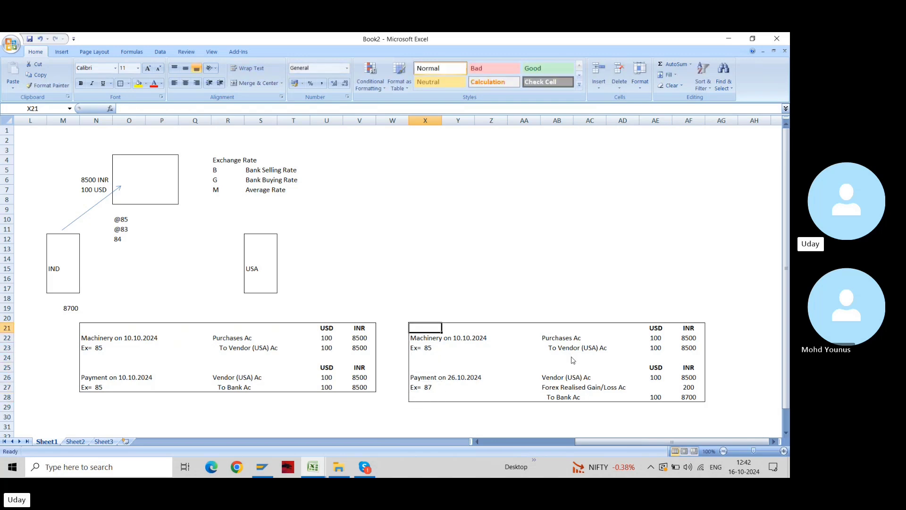
key(shift+Down)
key(shift+Right)
key(shift+Right)
key(shift+Right)
key(shift+Right)
key(shift+Right)
key(shift+Right)
key(shift+Right)
key(shift+Down)
key(shift+Right)
key(shift+Down)
key(shift+Down)
key(shift+Down)
key(shift+Down)
key(shift+Down)
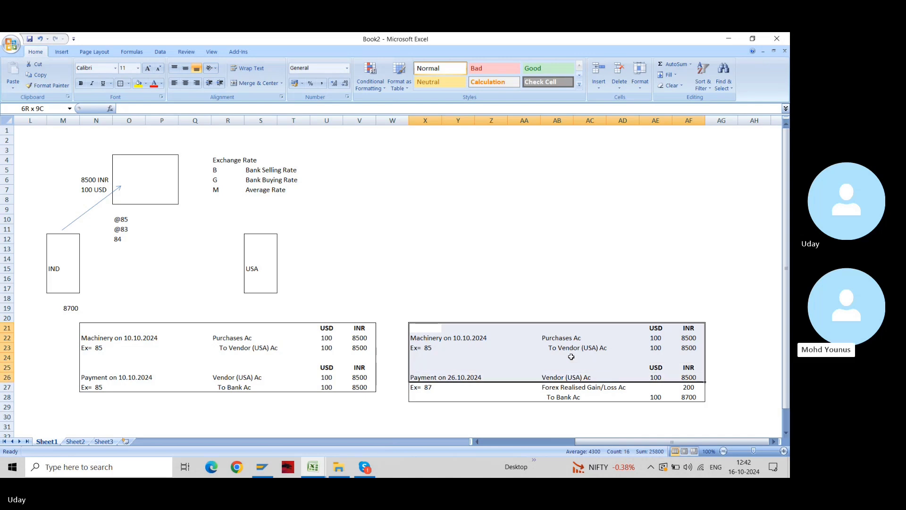
Copy the X21:AF28 journal table and paste the duplicate starting at X30
key(ctrl+c)
key(Right)
key(Right)
key(Right)
key(Right)
key(Right)
key(Right)
key(Right)
key(Right)
key(Right)
key(Right)
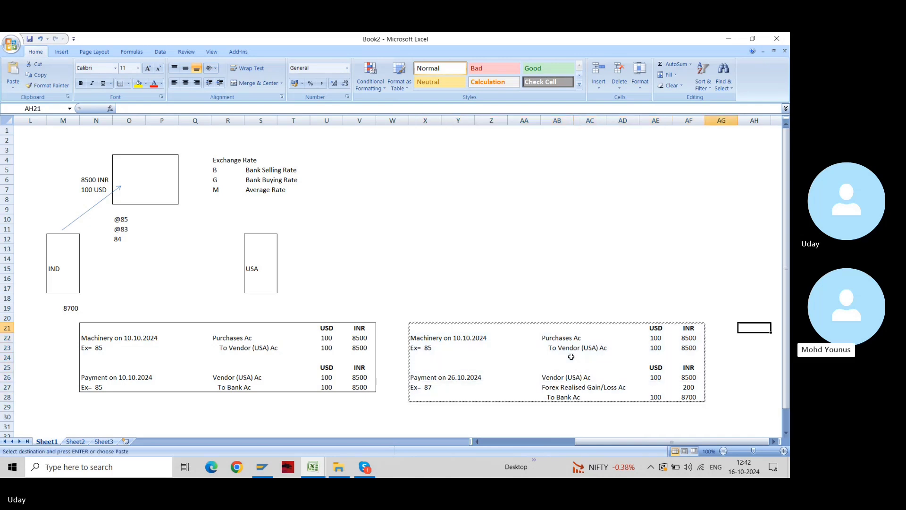
key(Right)
key(Right)
key(Right)
key(Right)
key(Right)
key(Right)
key(Left)
key(Left)
key(Left)
key(Left)
key(Left)
key(Left)
key(Down)
key(Down)
key(Down)
key(Down)
key(Down)
key(Down)
key(Down)
key(Down)
key(Down)
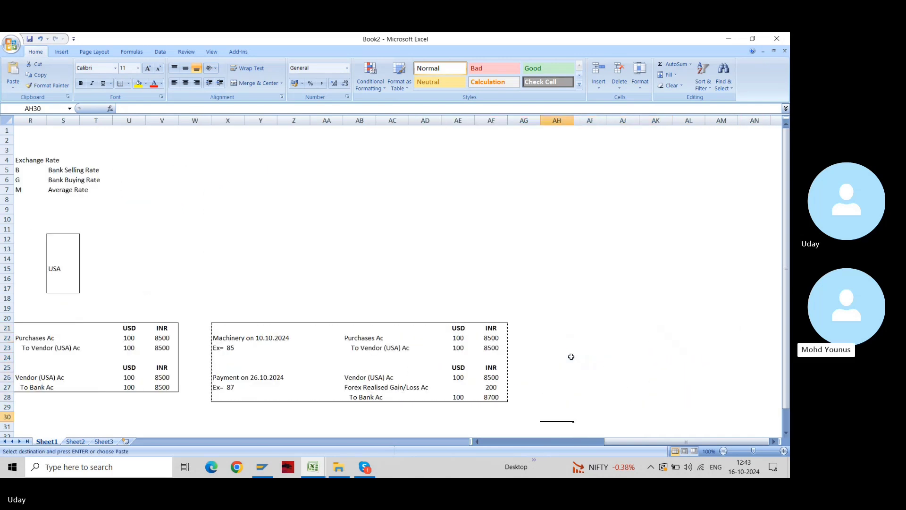
key(Left)
key(Left)
key(Left)
key(Left)
key(Left)
key(Left)
key(Left)
key(Left)
key(Left)
key(Left)
key(Up)
key(Up)
key(Up)
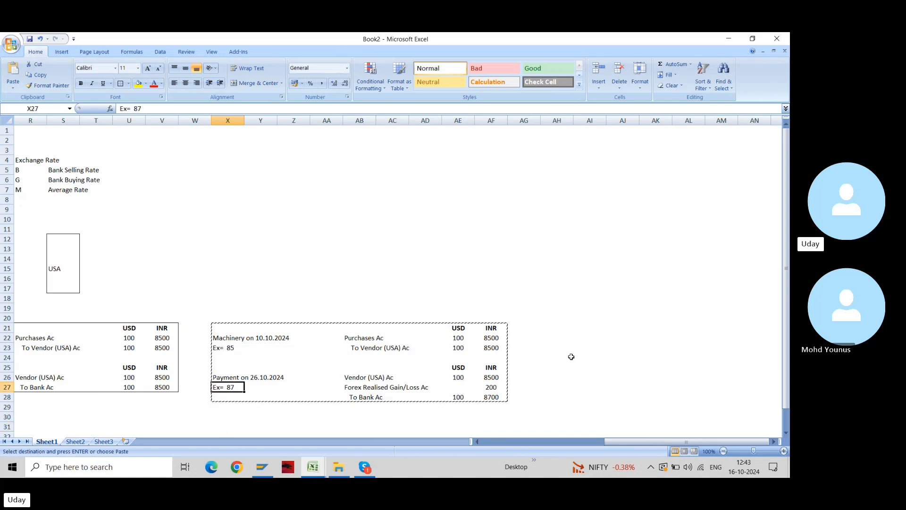
key(Down)
key(Down)
key(Down)
key(ctrl+v)
key(Down)
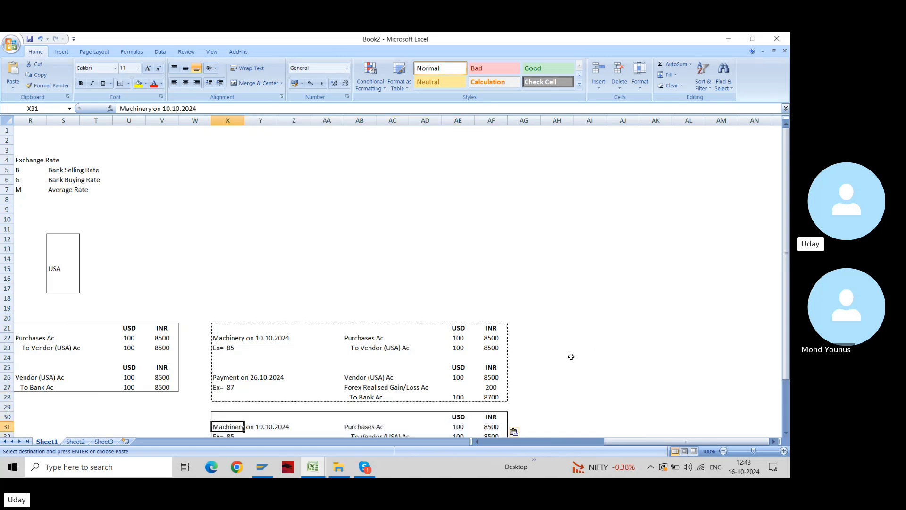
key(Down)
key(Down)
key(Down)
key(Down)
key(Down)
key(Down)
key(Down)
key(Down)
key(Down)
key(Down)
key(Up)
key(Up)
key(Up)
key(Up)
key(Up)
key(Up)
key(Up)
key(Up)
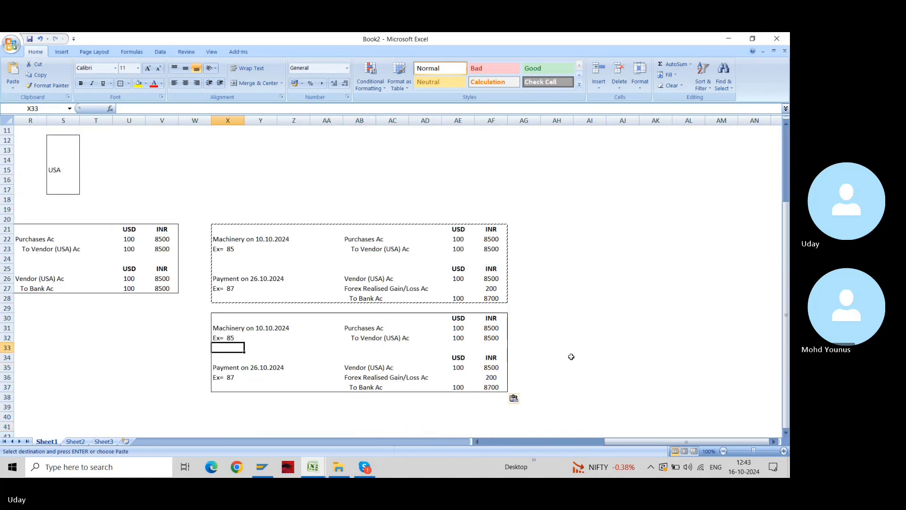
key(Escape)
key(Up)
key(Up)
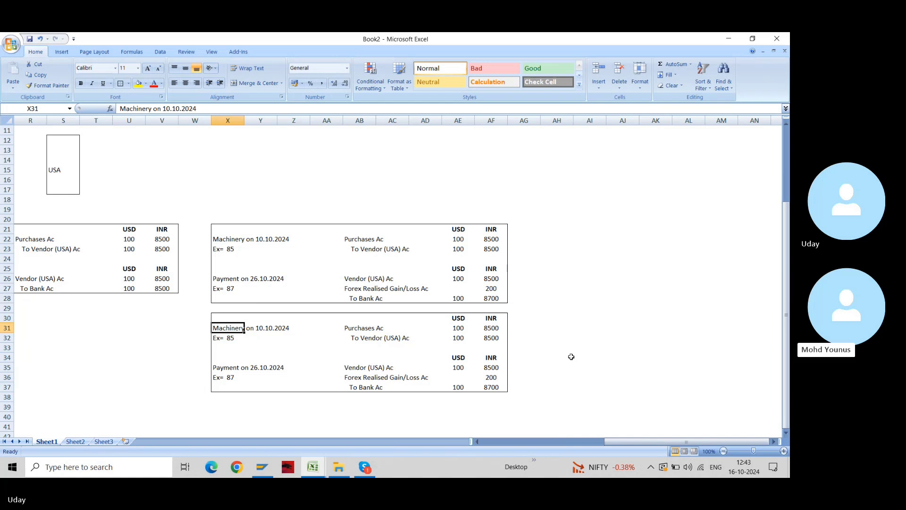
Change the copy's payment rate in X36 to Ex= 80
key(Down)
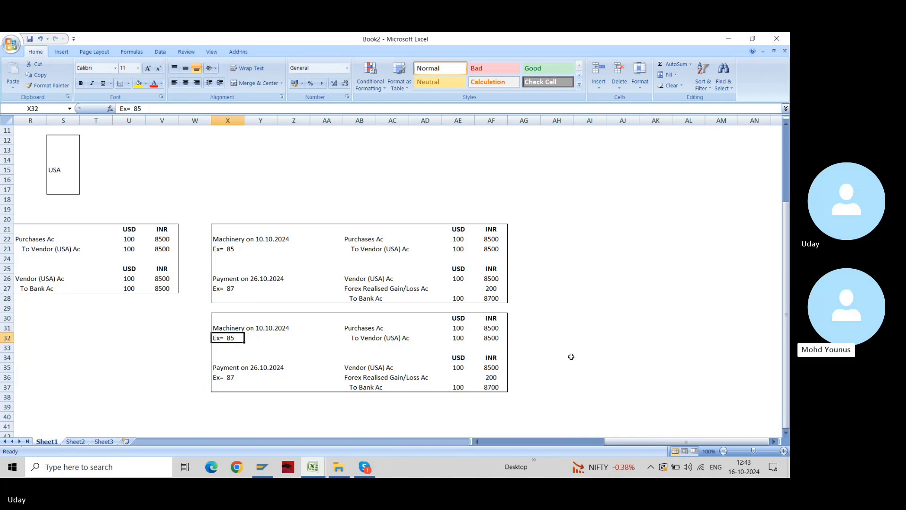
key(Down)
key(Down)
key(Down)
key(Down)
key(F2)
key(Left)
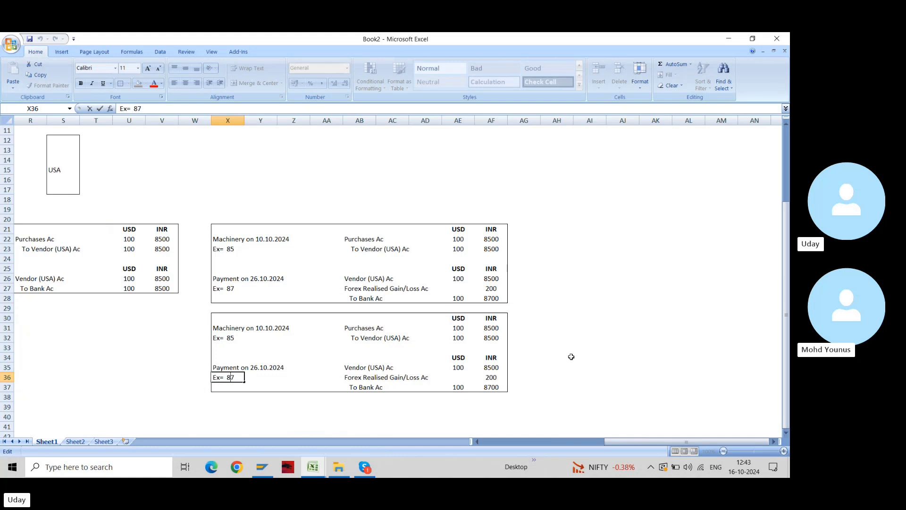
key(shift+Right)
text(0)
key(Return)
Enter =AE35*85 in AF35 so the vendor amount shows 8500 INR
key(Up)
key(Right)
key(Right)
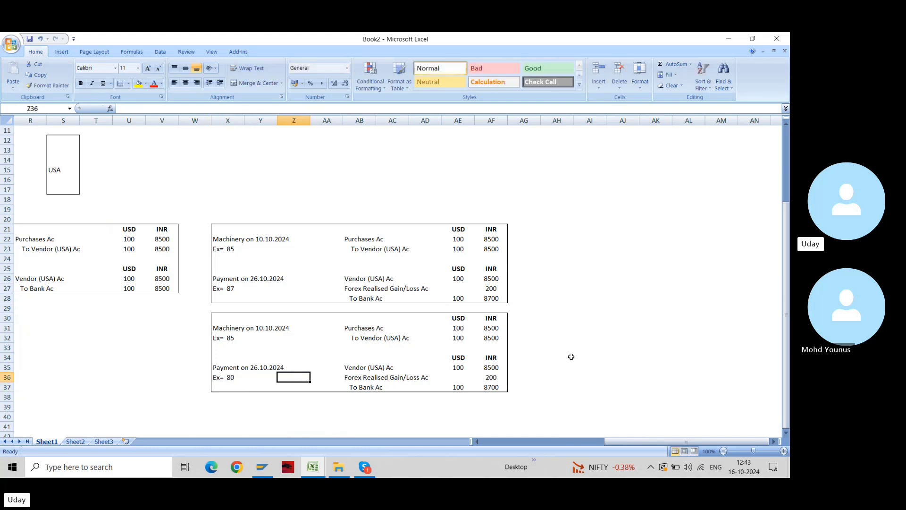
key(Right)
key(Right)
key(Right)
key(Right)
key(Right)
key(Up)
key(Right)
text(=AE35*85)
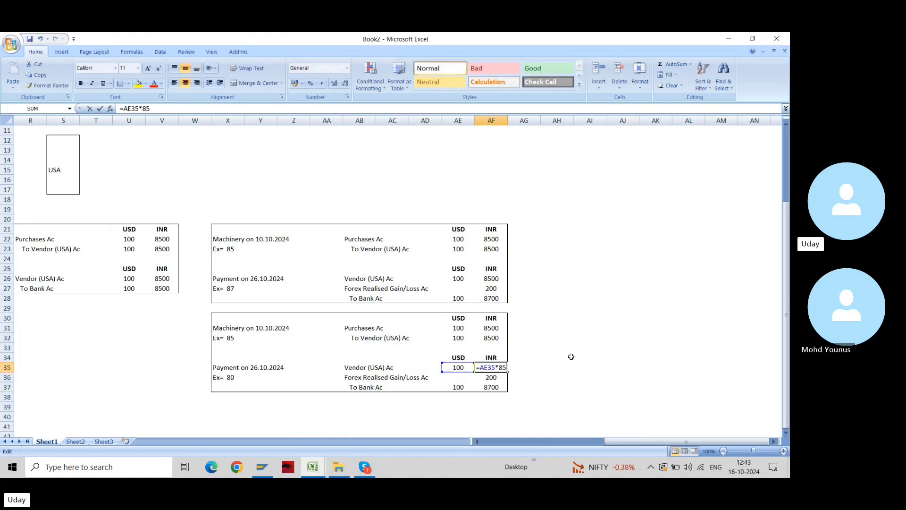
key(ctrl+Return)
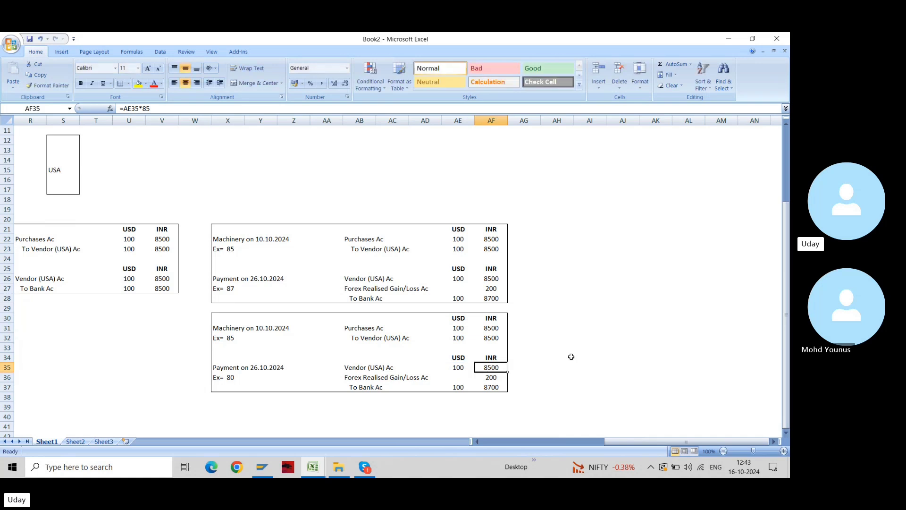
Enter =AE37*80 in AF37 for a bank amount of 8000 INR
key(Down)
key(Down)
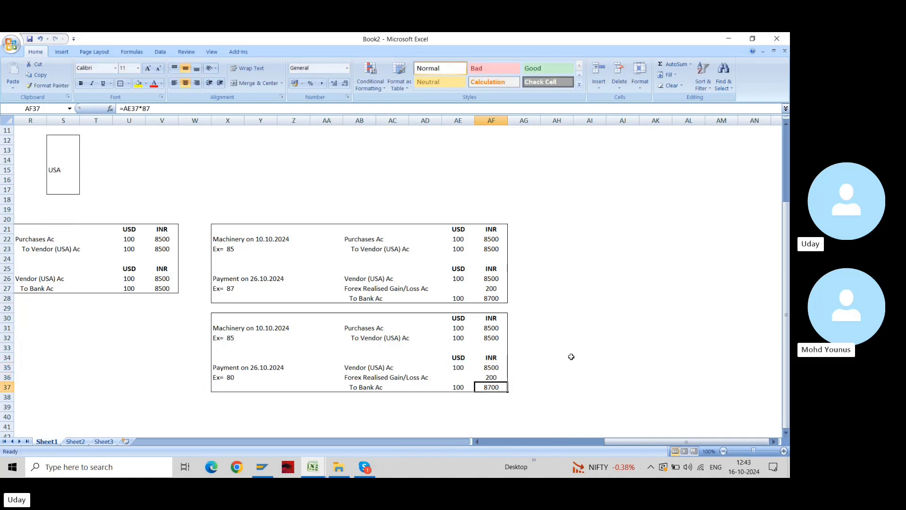
text(=AE37*87)
key(BackSpace)
text(0)
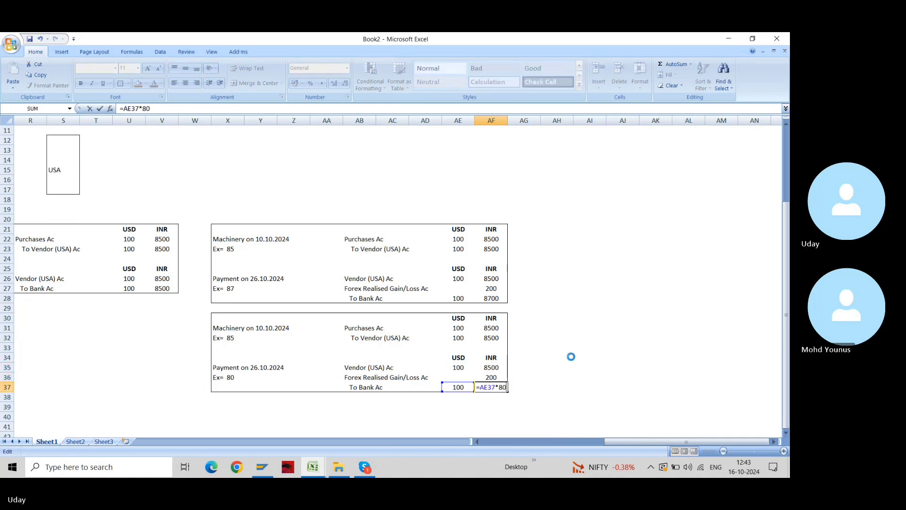
key(Return)
key(Up)
key(Up)
key(Left)
key(Left)
key(Left)
key(Left)
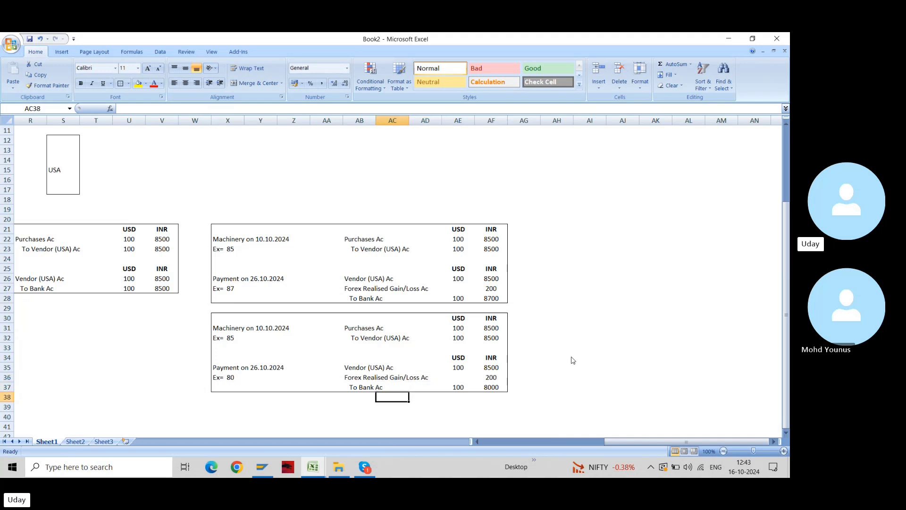
Clear the copied forex line and move the To Bank Ac line up into row 36
key(shift+Right)
key(shift+Right)
key(shift+Right)
key(shift+Right)
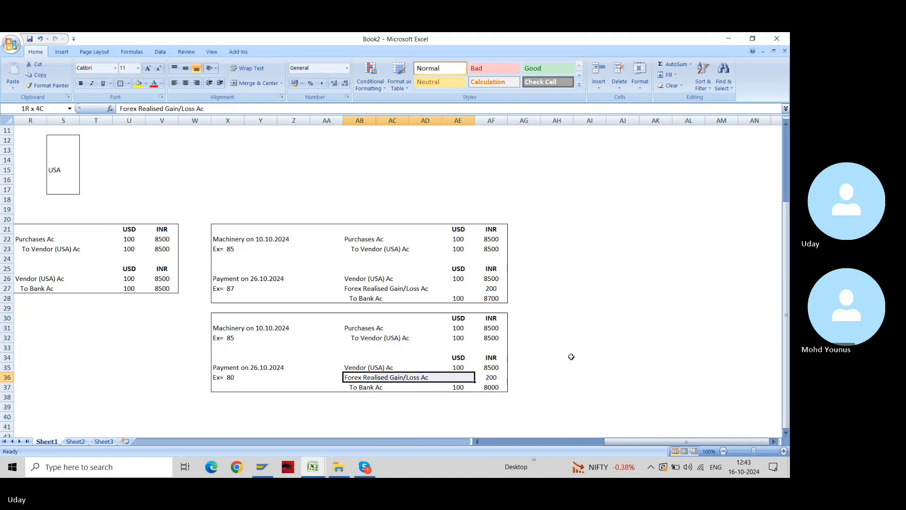
key(Delete)
key(Down)
key(shift+Right)
key(shift+Right)
key(shift+Right)
key(shift+Right)
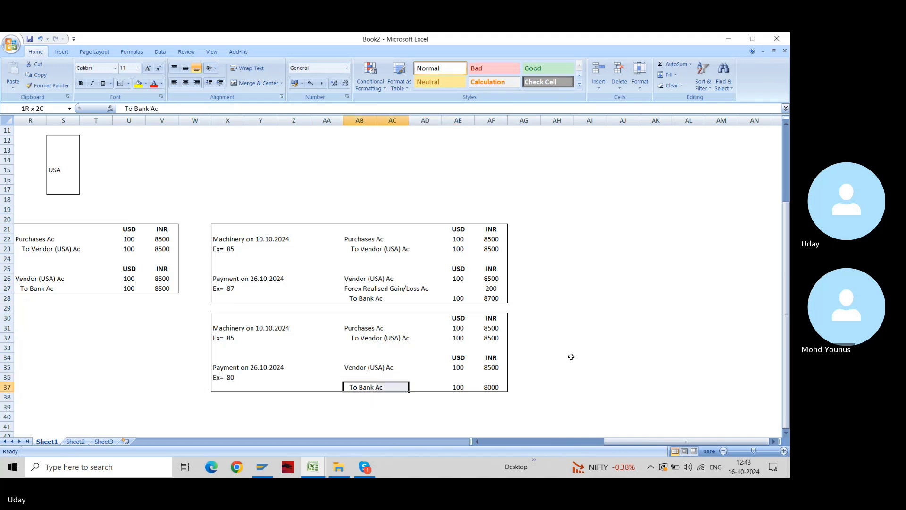
key(ctrl+x)
key(Up)
key(ctrl+v)
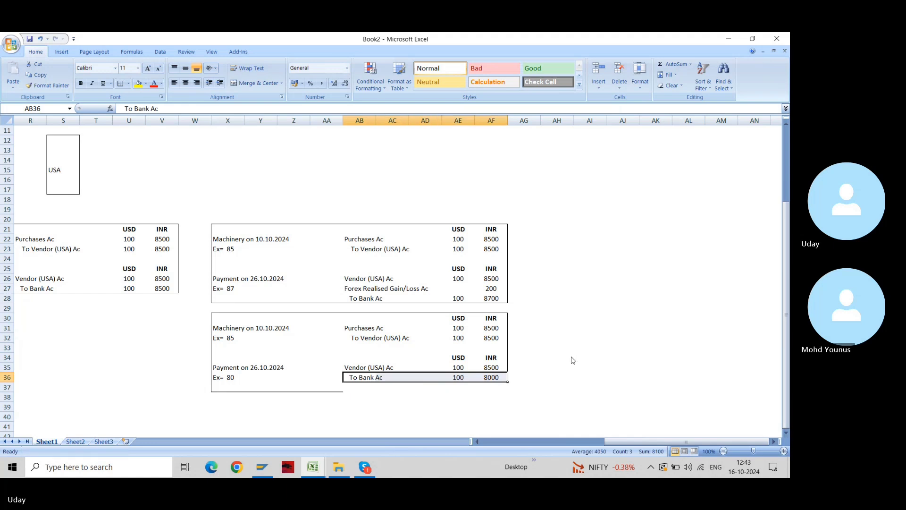
key(Down)
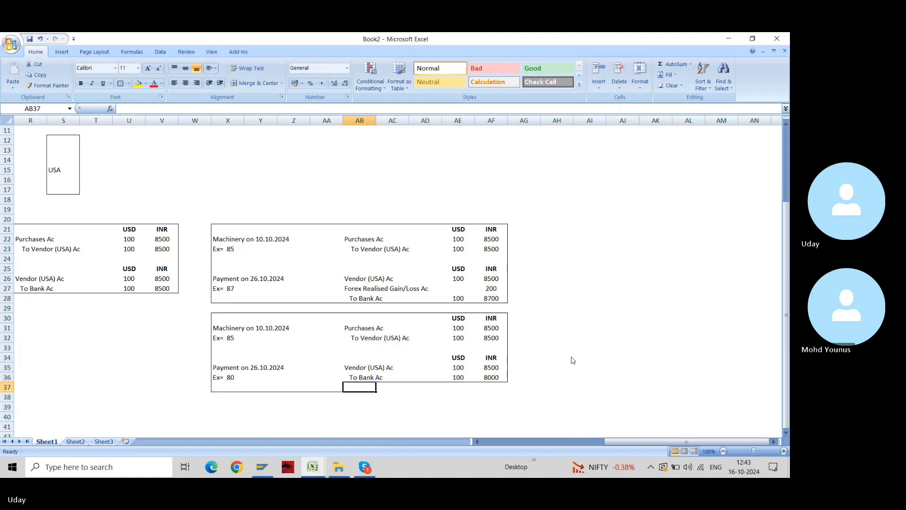
key(Escape)
Copy the Forex Realised Gain/Loss Ac name from AB27 into AB37
key(Up)
key(Up)
key(Up)
key(Up)
key(Up)
key(Up)
key(Up)
key(Up)
key(Up)
key(Up)
key(Up)
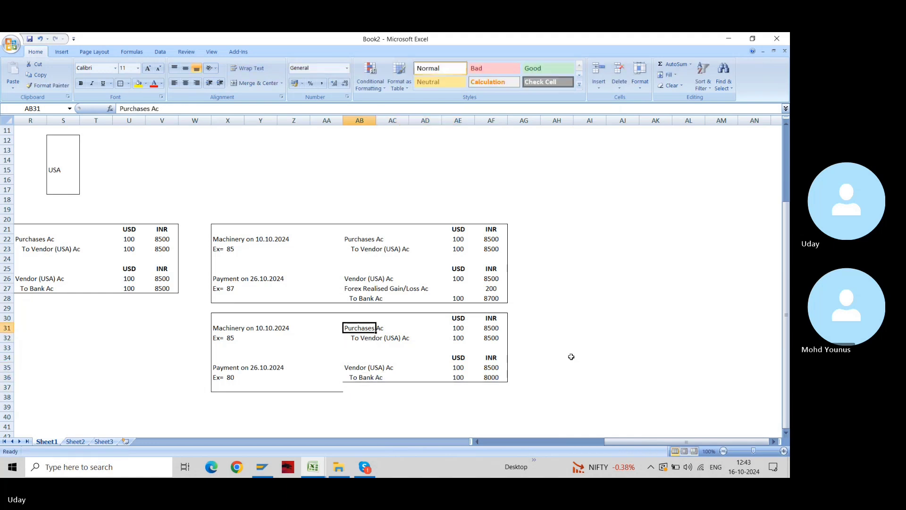
key(Down)
key(F2)
key(ctrl+shift+Left)
key(ctrl+shift+Left)
key(ctrl+shift+Left)
key(ctrl+shift+Left)
key(ctrl+shift+Left)
key(ctrl+shift+Left)
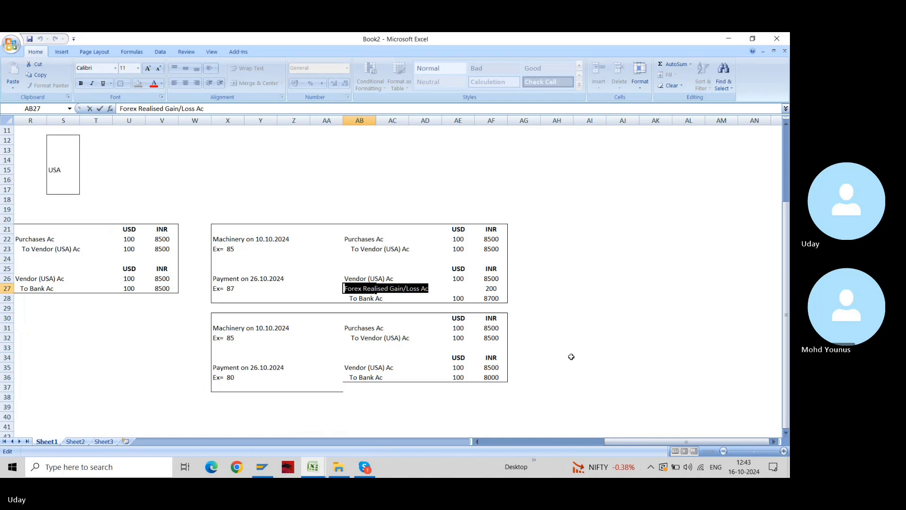
key(ctrl+c)
key(Escape)
key(Down)
key(Down)
key(Down)
key(Down)
key(Down)
key(Down)
key(Down)
key(Down)
key(Down)
key(Down)
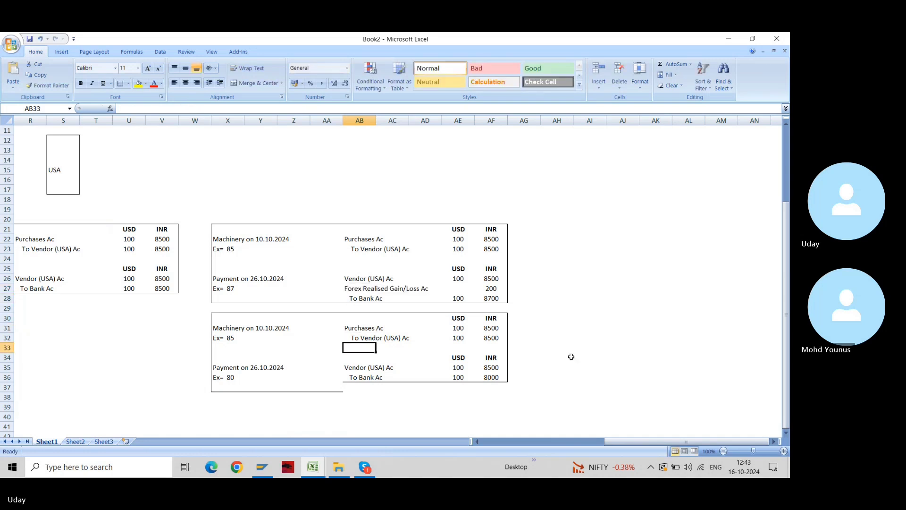
key(ctrl+v)
Edit AB37 to read 'To Forex Realised Gain/Loss Ac' with a leading indent
key(F2)
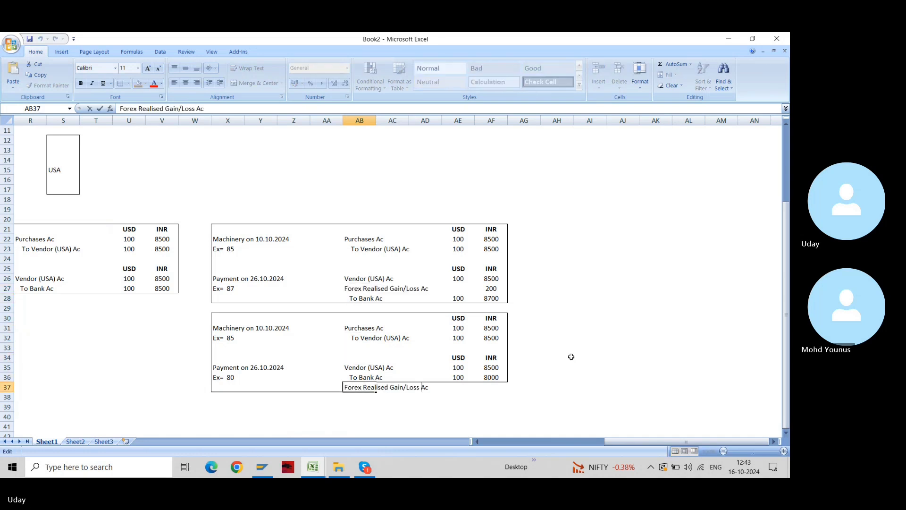
key(Home)
key(BackSpace)
text(To)
key(Home)
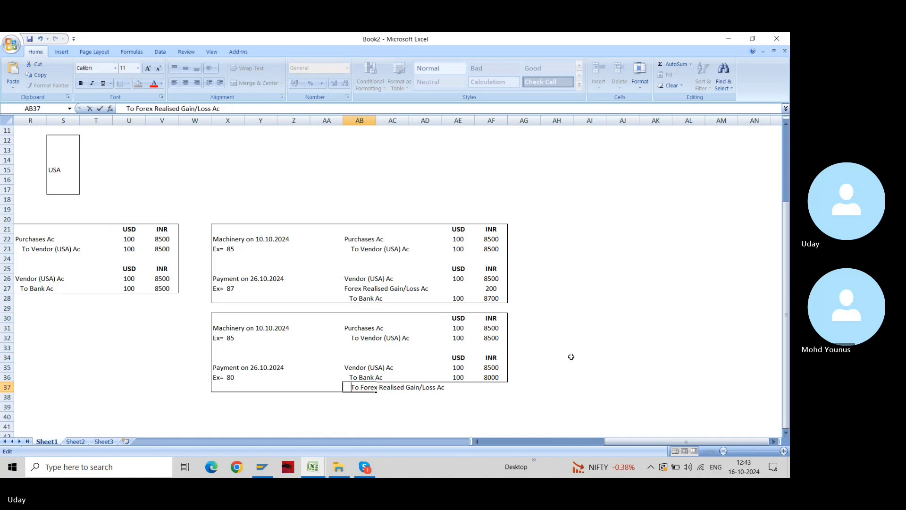
key(BackSpace)
key(ctrl+Return)
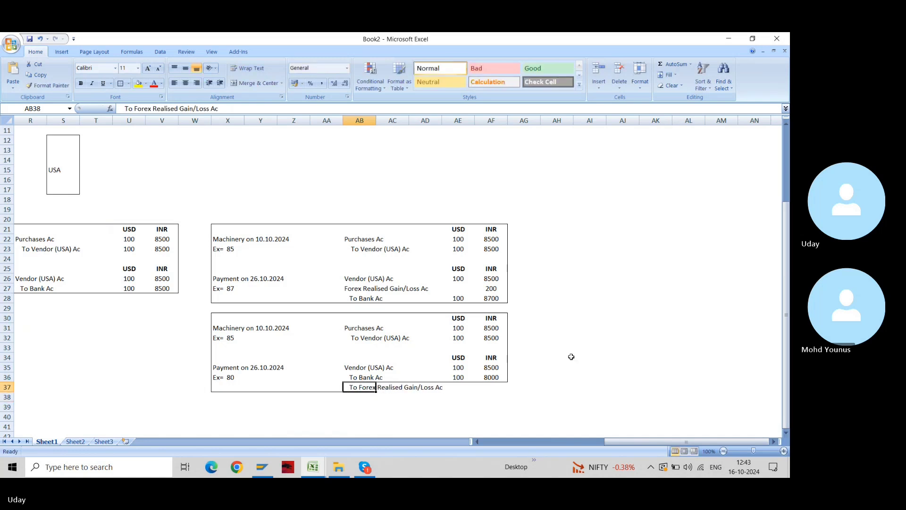
Select the third entry block X30:AF37
key(shift+Right)
key(shift+Right)
key(shift+Right)
key(shift+Right)
key(shift+Up)
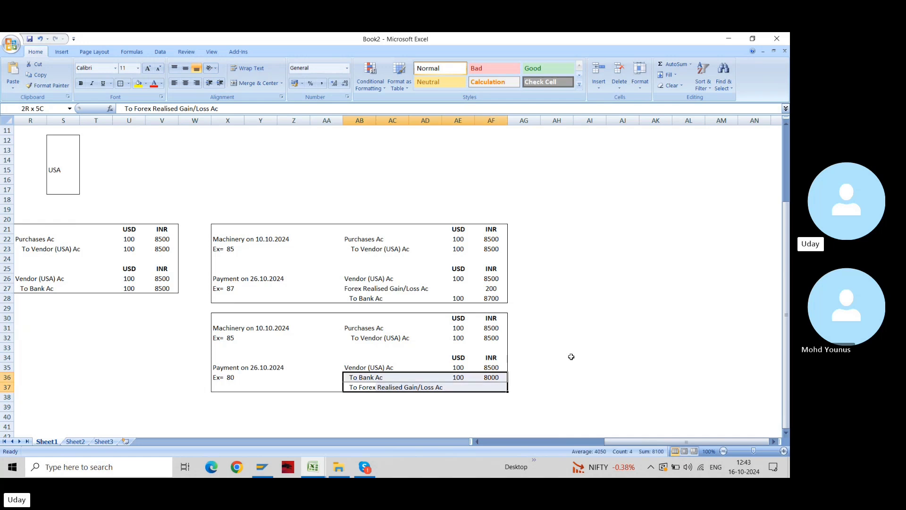
key(shift+Up)
key(Right)
key(Right)
key(Right)
key(shift+Right)
key(shift+Up)
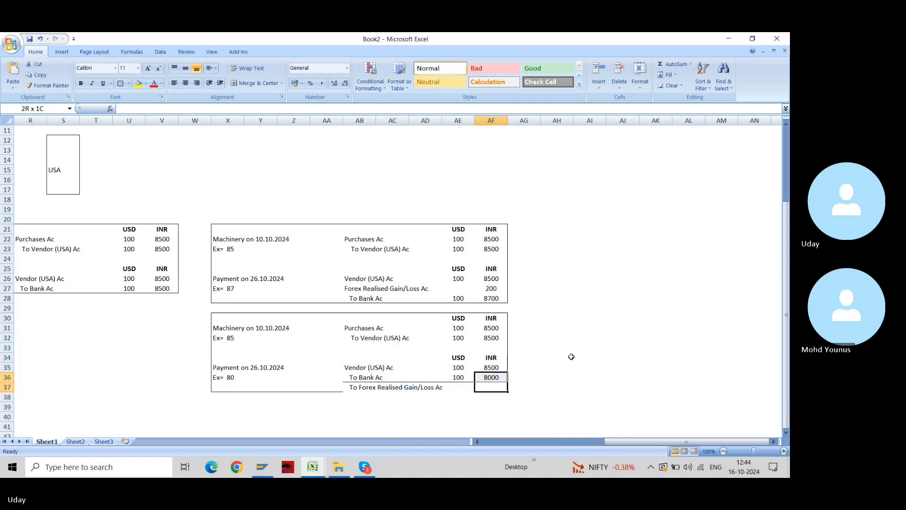
key(shift+Up)
key(shift+Up)
key(shift+Up)
key(shift+Up)
key(shift+Left)
key(shift+Left)
key(shift+Left)
key(shift+Left)
Frame X30:AF37 with an Outside Borders outline, discarding stray text typed into AF37
key(shift+Left)
key(shift+Left)
key(shift+Up)
key(shift+Up)
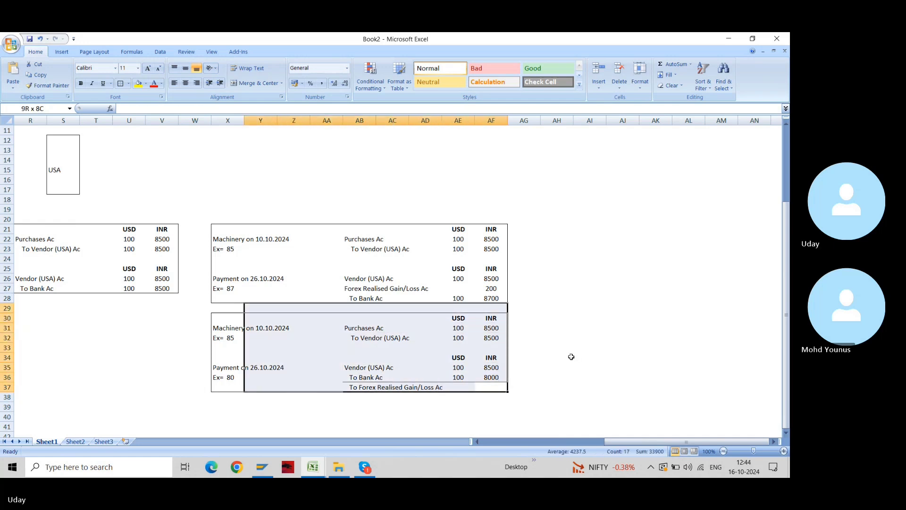
key(shift+Left)
key(alt+h)
text(b)
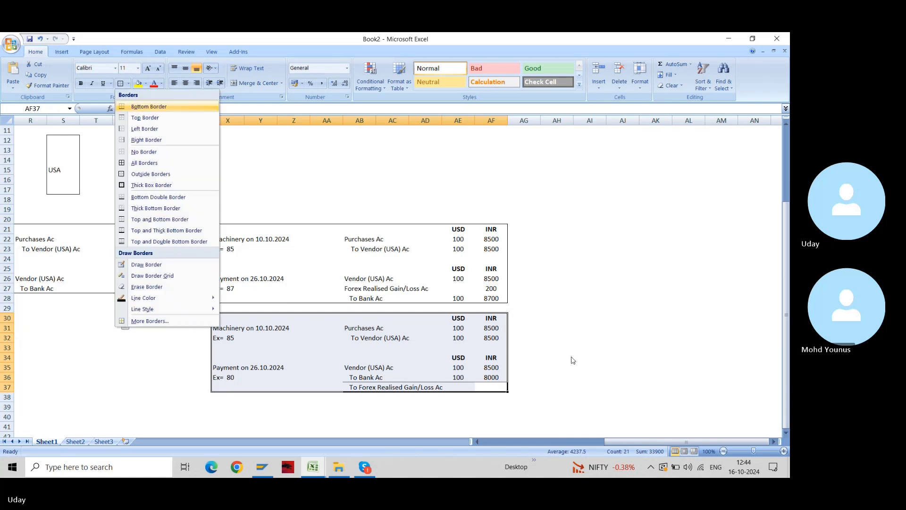
text(thbs)
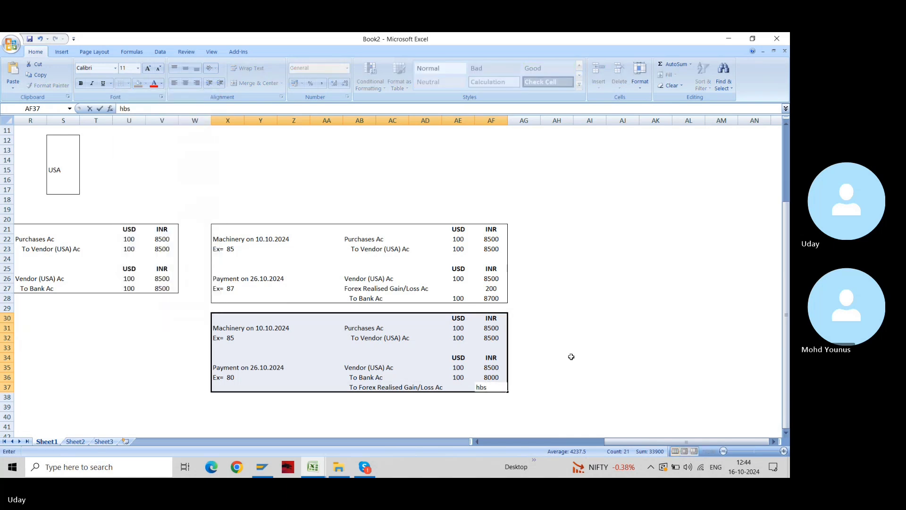
key(Escape)
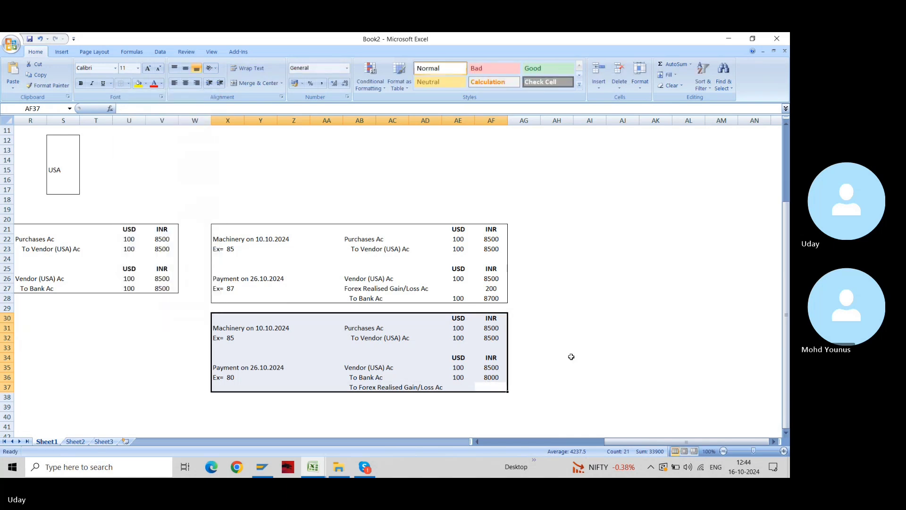
key(alt+h)
key(b)
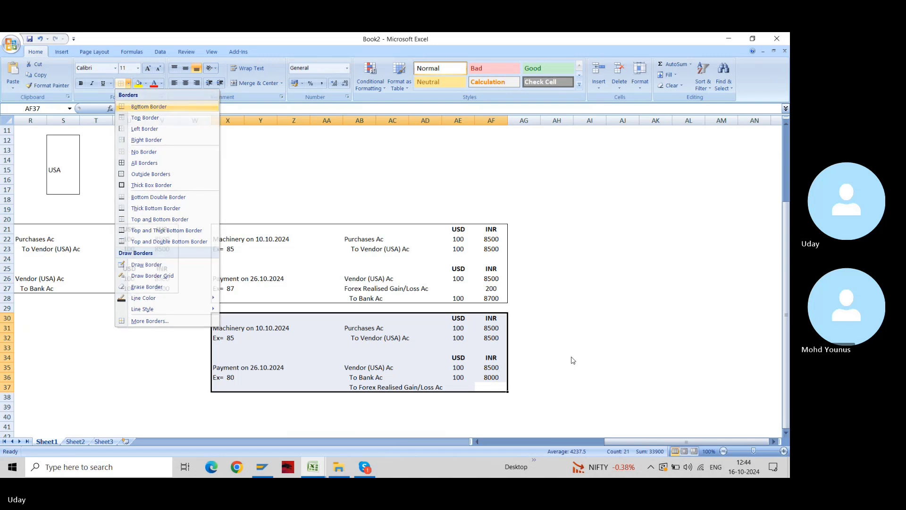
key(s)
key(Right)
key(Right)
key(Left)
key(Left)
key(Left)
key(Right)
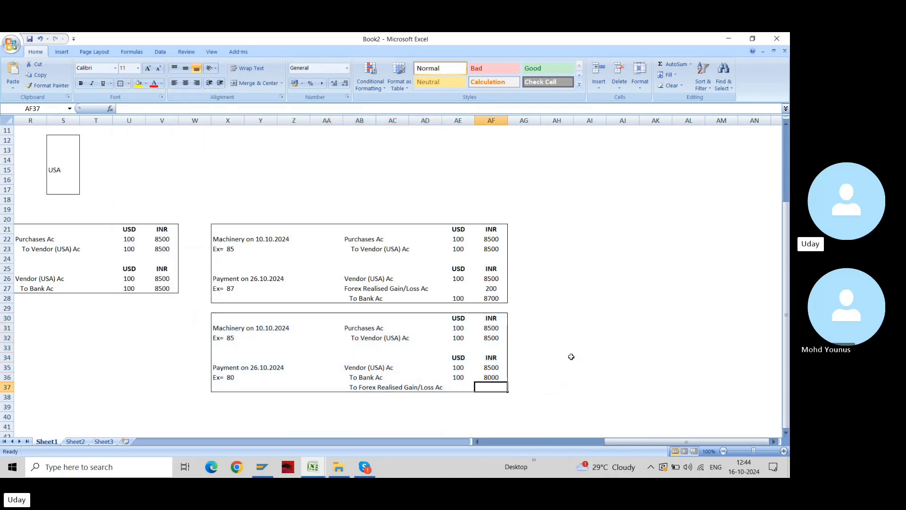
Enter 500 in AF37 as the centred Forex Realised Gain/Loss amount
text(200)
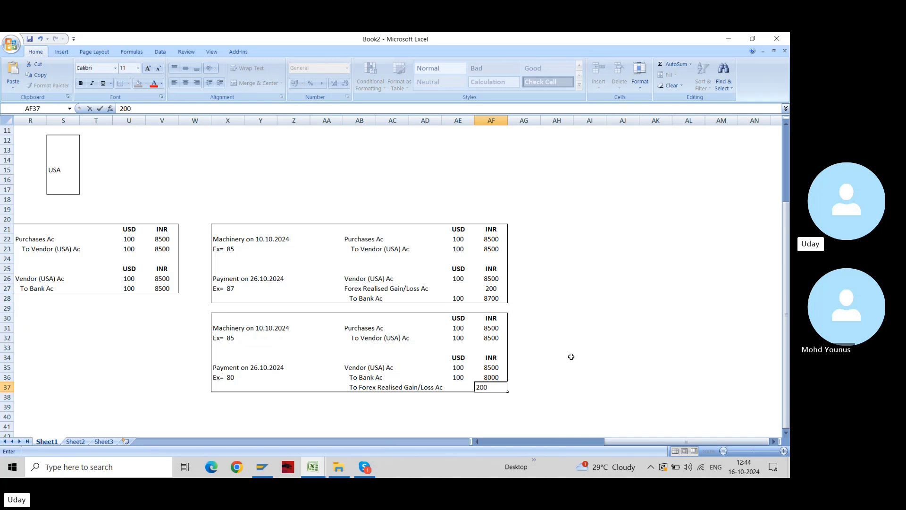
key(BackSpace)
key(BackSpace)
text(50)
key(BackSpace)
key(BackSpace)
key(BackSpace)
text(500)
key(Return)
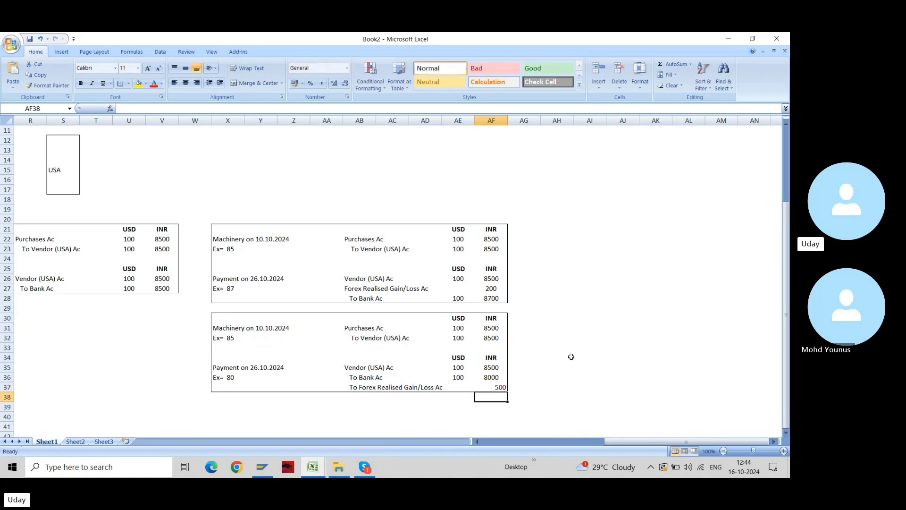
key(Up)
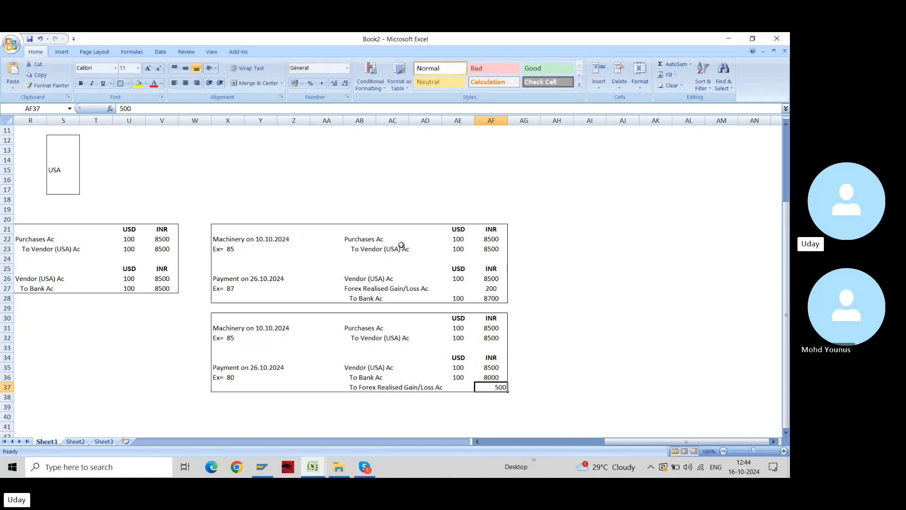
click(181, 84)
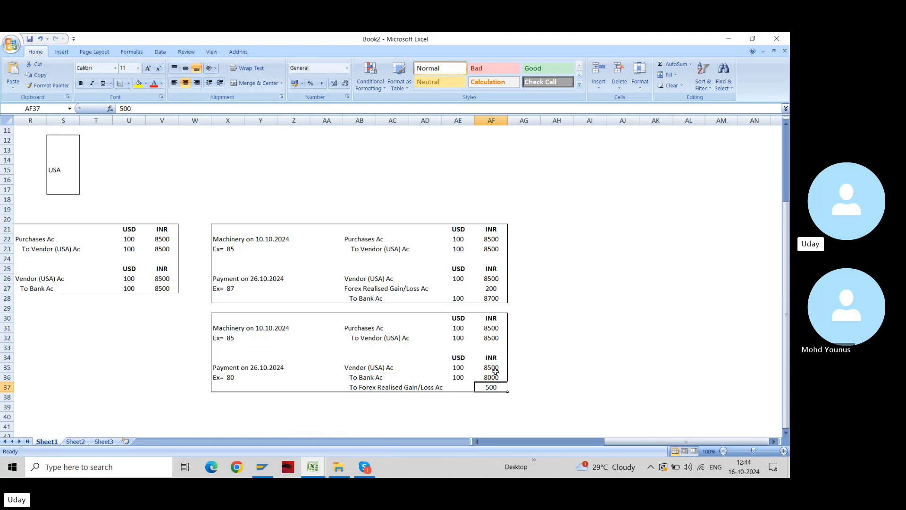
key(Left)
key(Left)
key(Left)
key(Left)
key(Left)
key(Left)
key(Left)
key(Left)
key(Left)
key(Left)
key(Left)
key(Left)
key(Left)
key(Left)
key(Left)
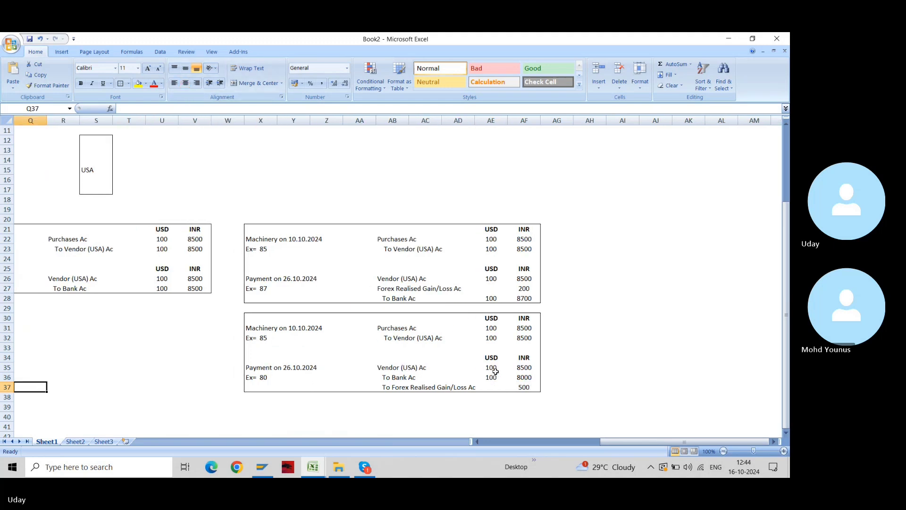
key(Left)
key(Left)
key(Left)
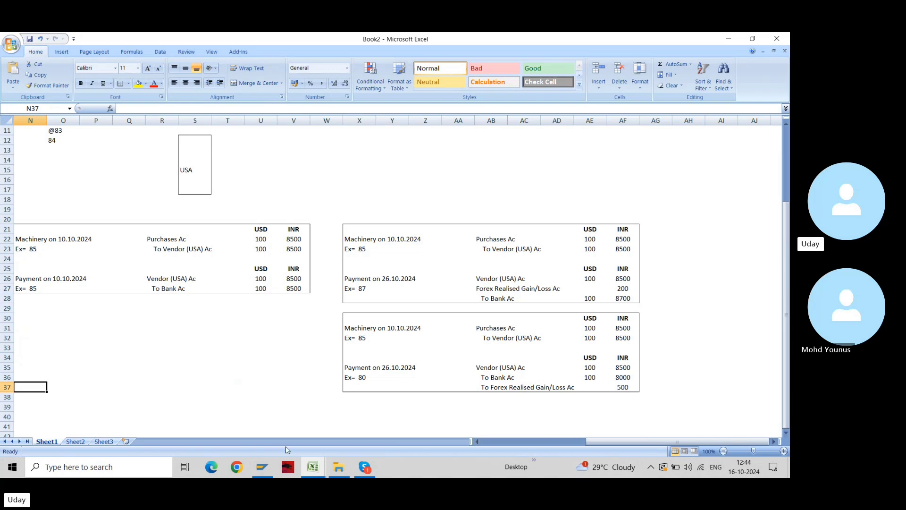
Log on to SAP with a saved user name and run FB60 for company code 9550
click(271, 475)
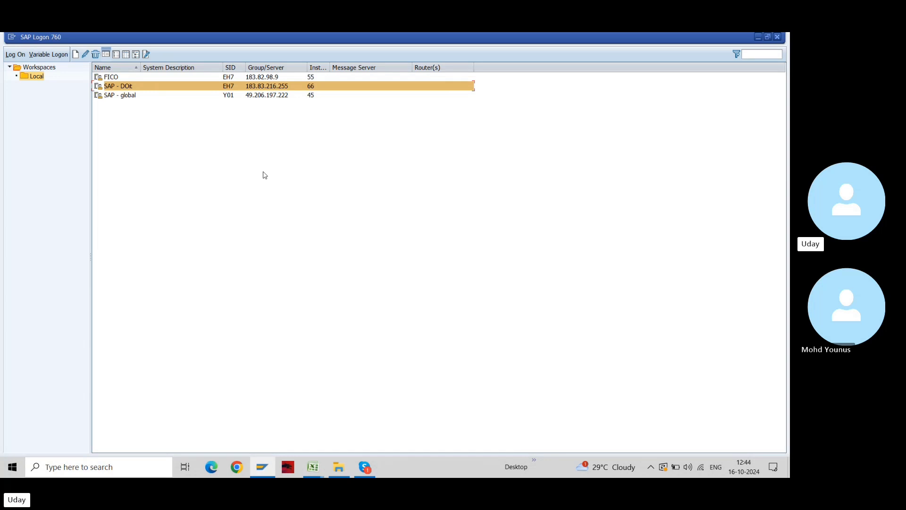
key(space)
key(Down)
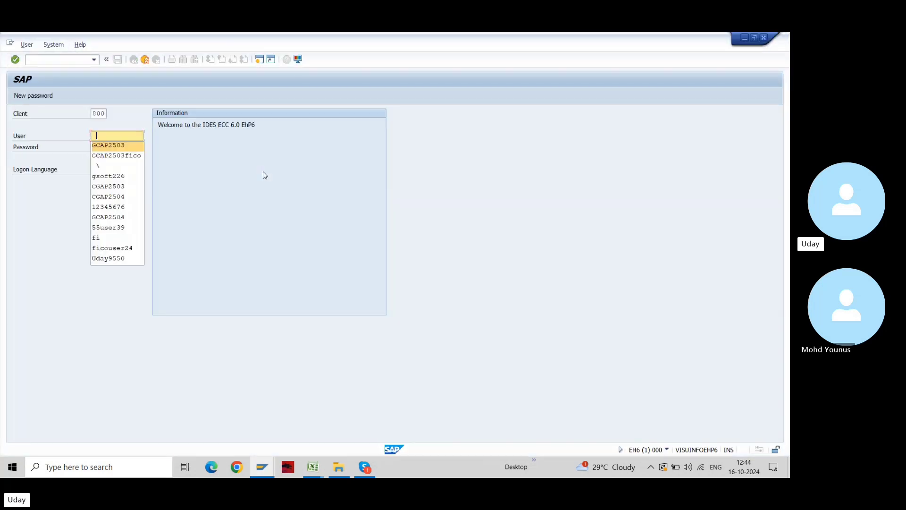
key(Return)
key(Tab)
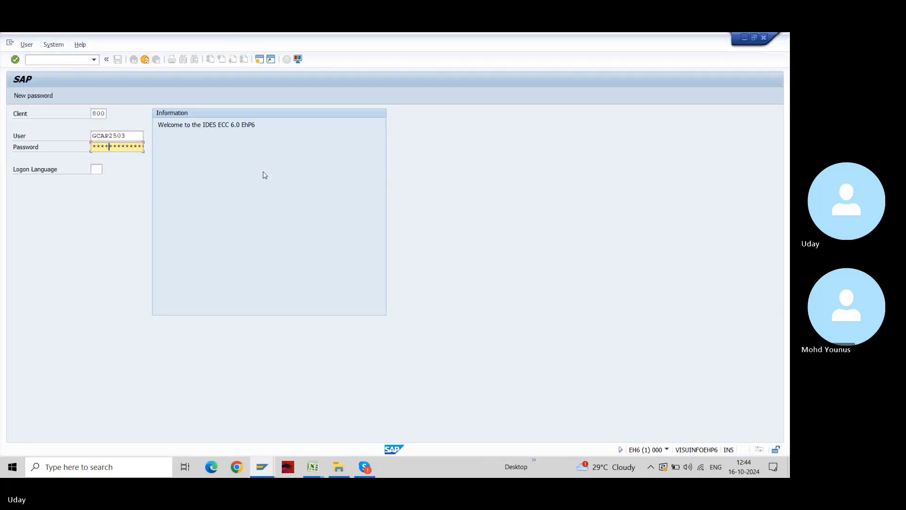
key(Return)
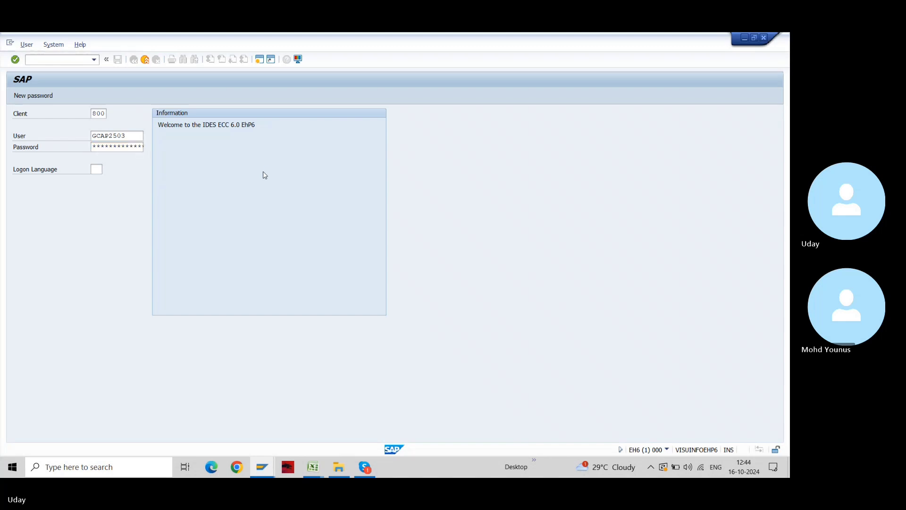
text(fb)
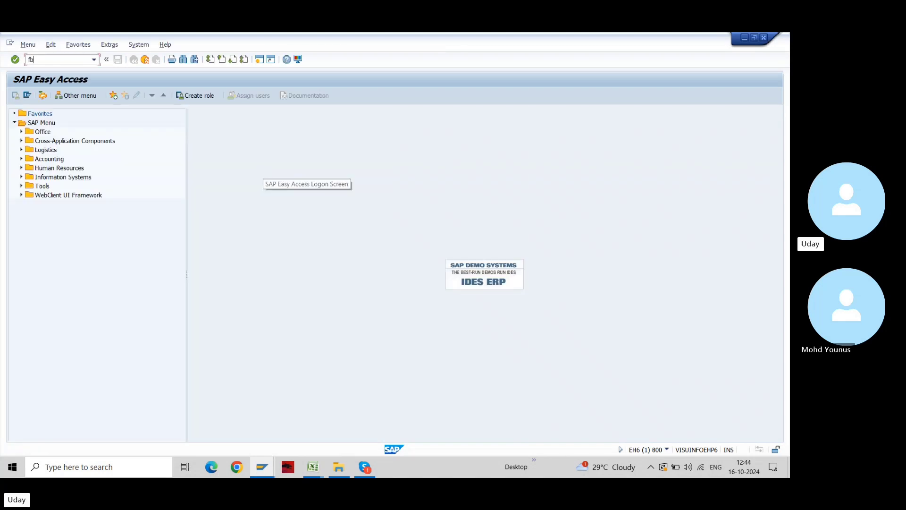
text(60)
key(Return)
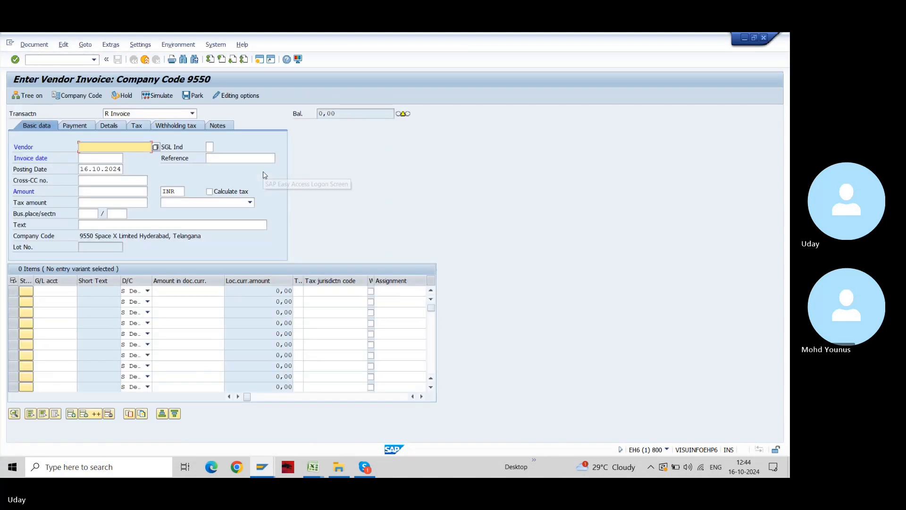
Fill in vendor 700015, reference Inv5, and invoice and posting dates 13102024
text(700015)
key(Tab)
text(26092024)
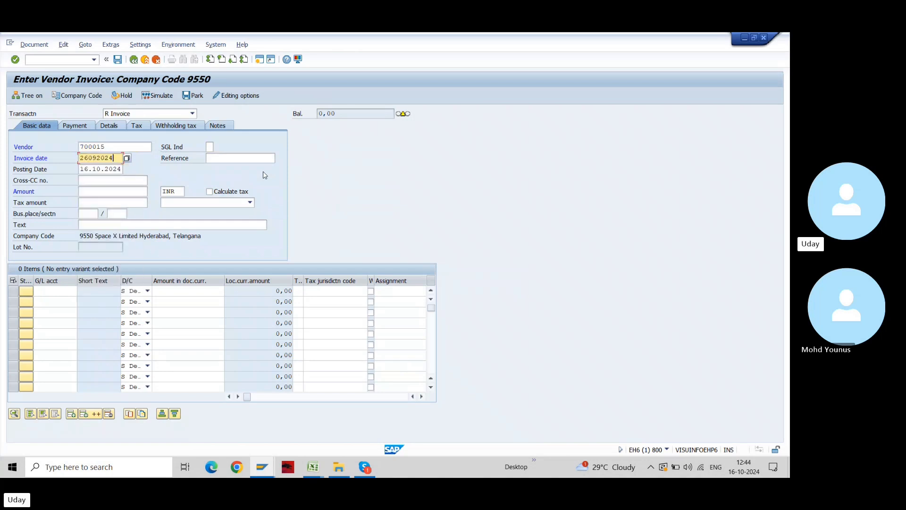
key(Tab)
key(BackSpace)
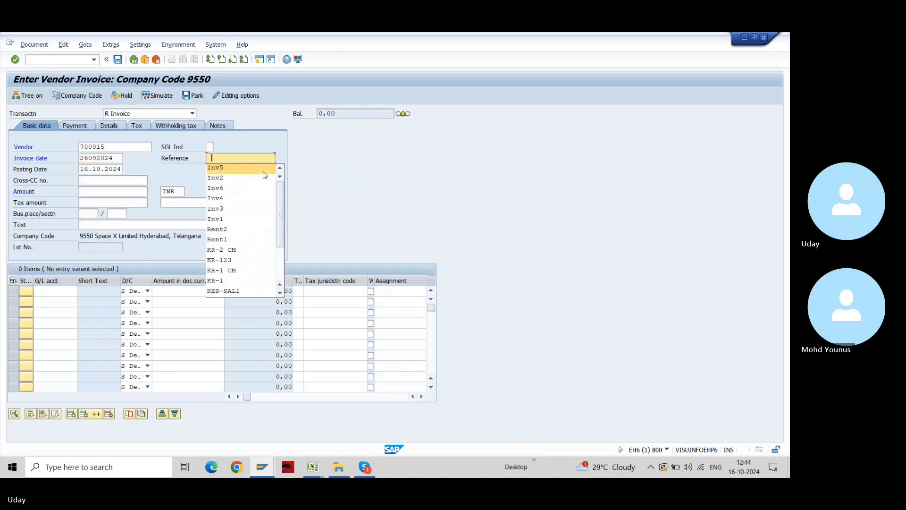
click(264, 172)
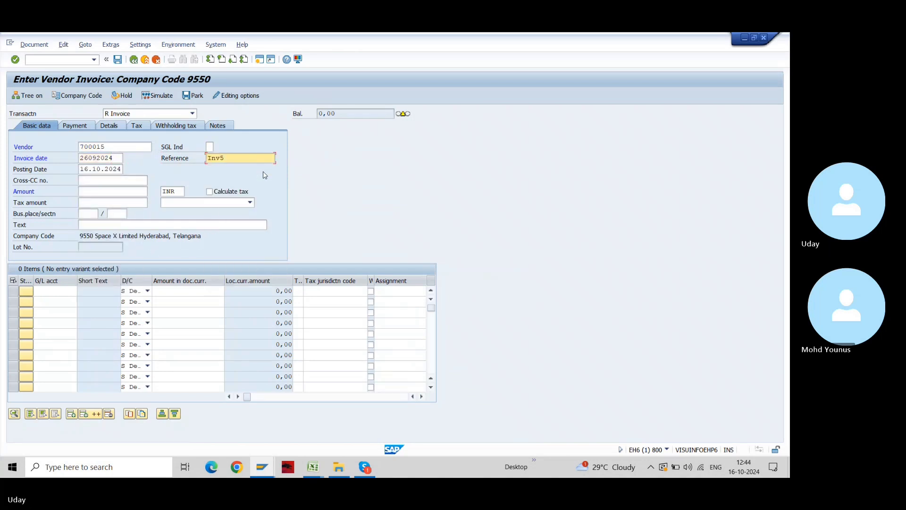
key(shift+Tab)
key(shift+Tab)
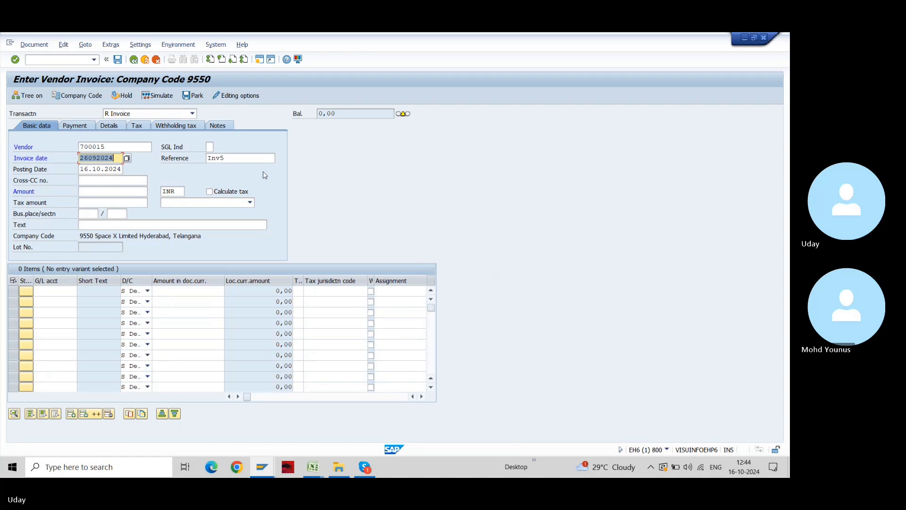
key(Right)
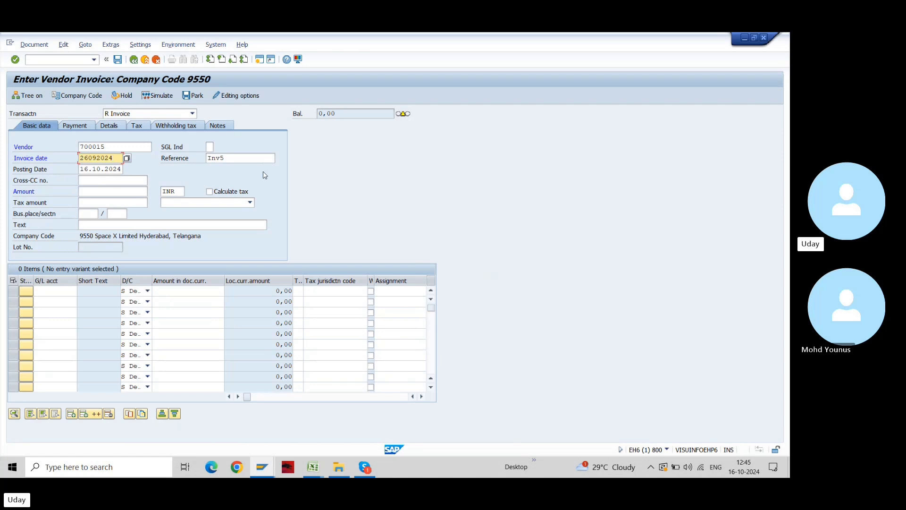
key(BackSpace)
key(BackSpace)
key(BackSpace)
key(BackSpace)
key(BackSpace)
key(BackSpace)
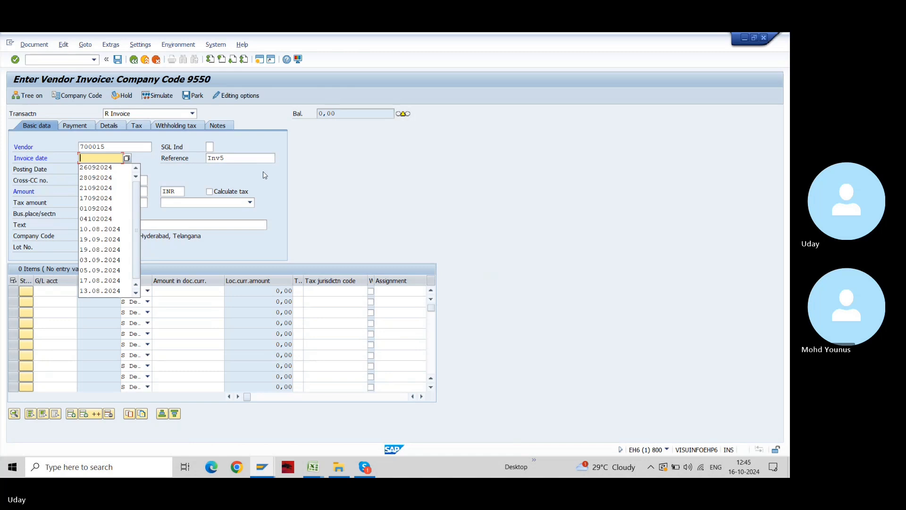
text(1310)
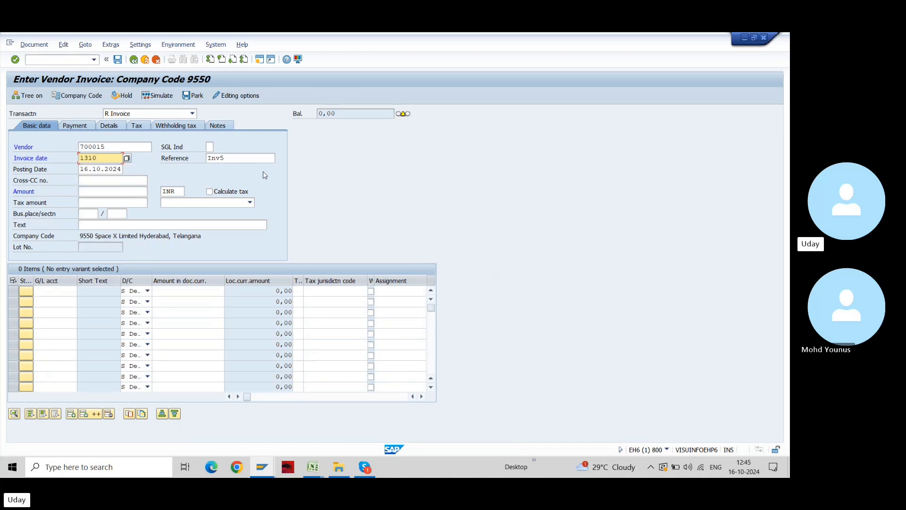
text(2024)
key(Tab)
key(Tab)
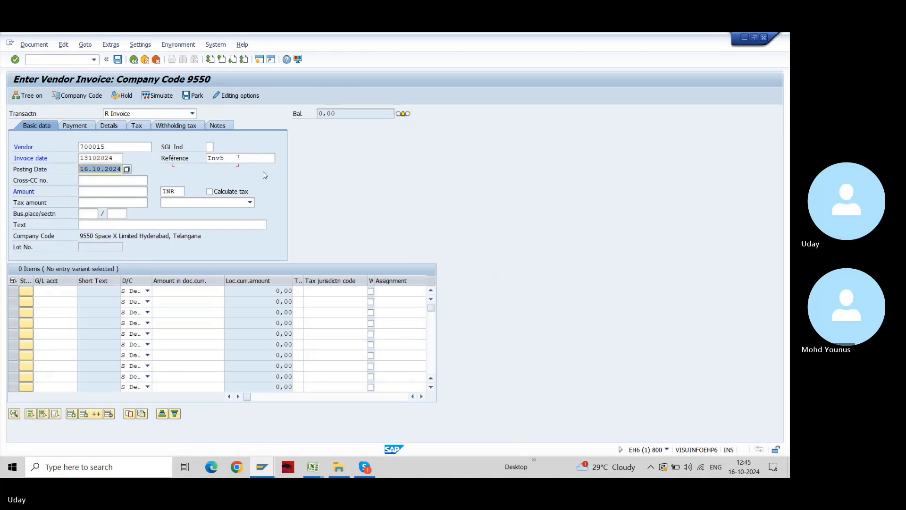
text(131030)
key(BackSpace)
key(BackSpace)
text(2024)
Set the invoice amount to 100 and change the currency from INR to USD
key(Tab)
key(Tab)
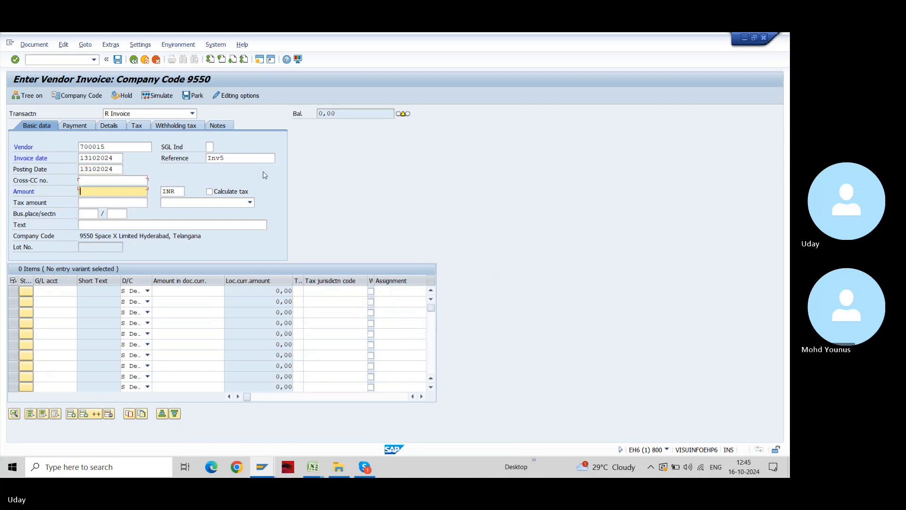
text(100)
key(Tab)
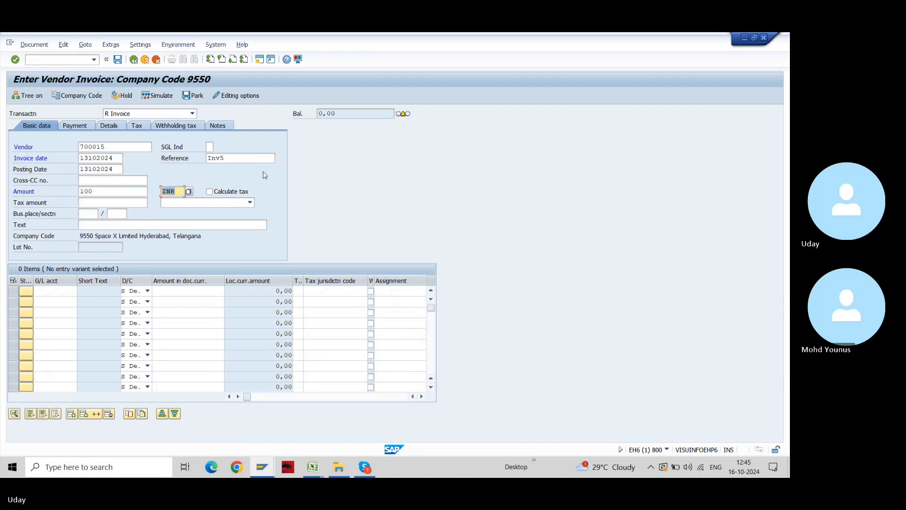
key(Tab)
double_click(178, 192)
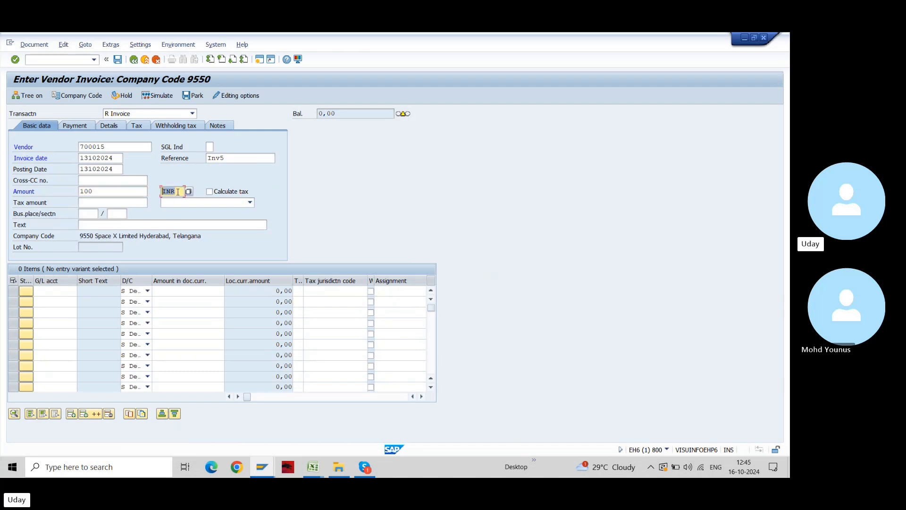
text(USD)
key(Tab)
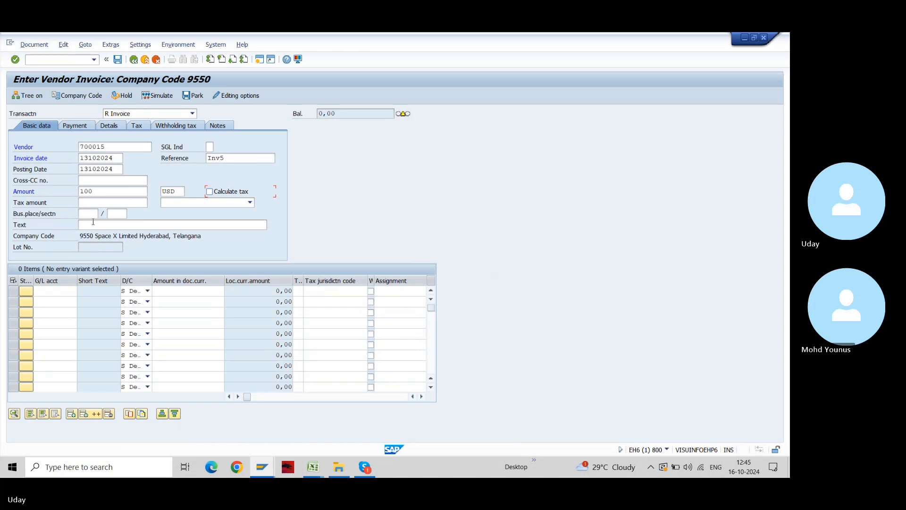
Choose 'Forex Entry' from earlier entries as the header text, removing the stray backslash
click(93, 226)
key(space)
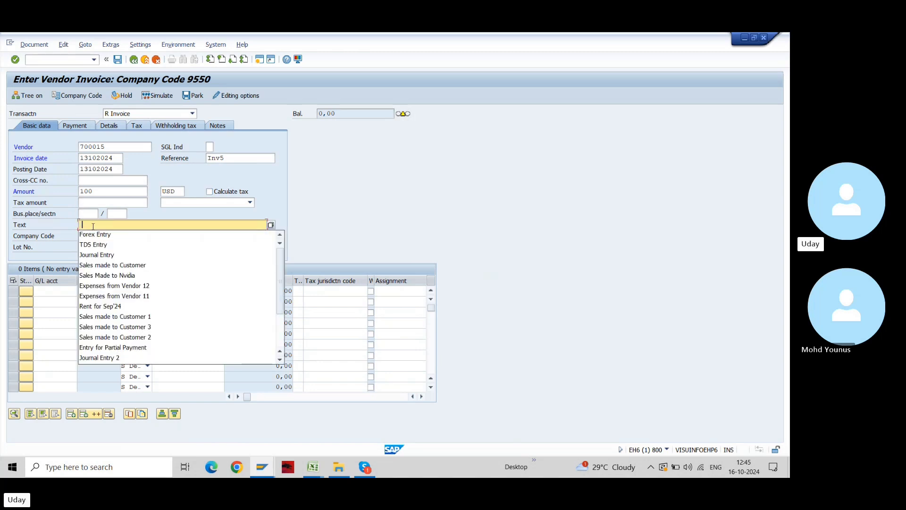
click(94, 234)
key(BackSpace)
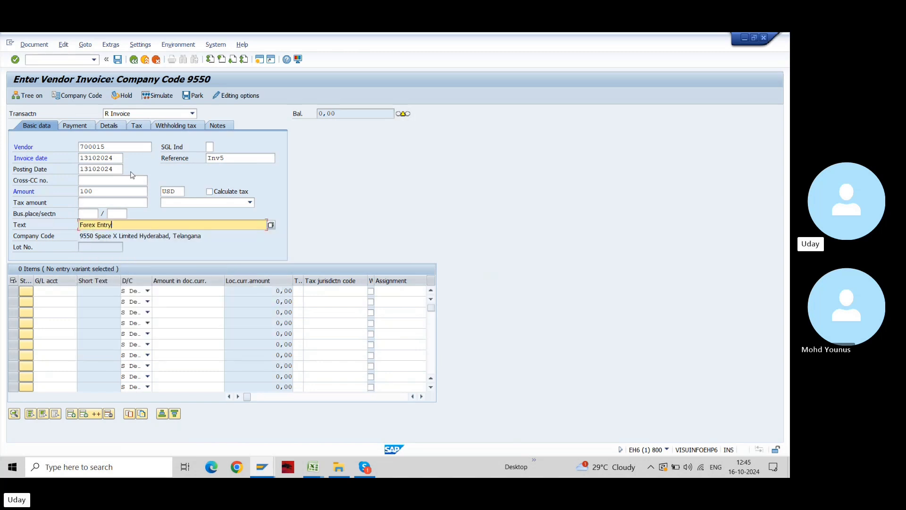
Add a 100 line on G/L 92600001 with the header text copied, and set baseline date 04.10.2024
click(46, 290)
text(92600001)
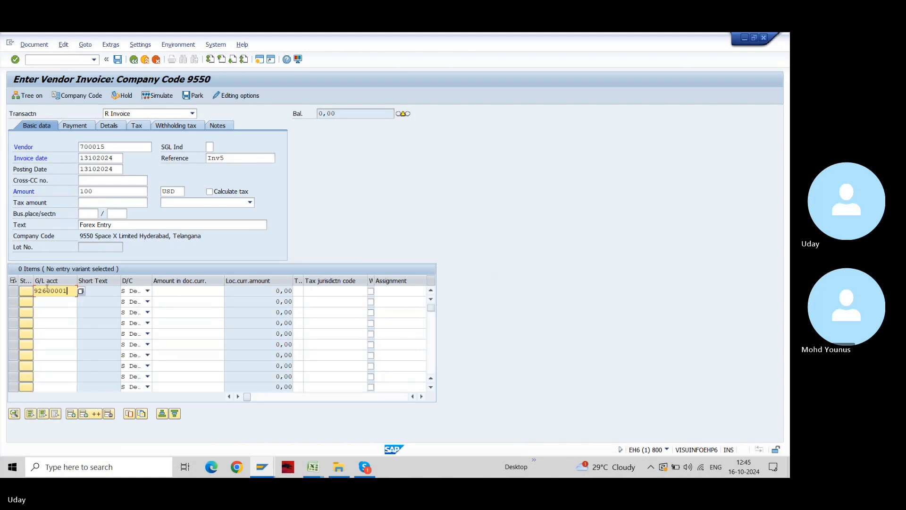
key(Tab)
text(100)
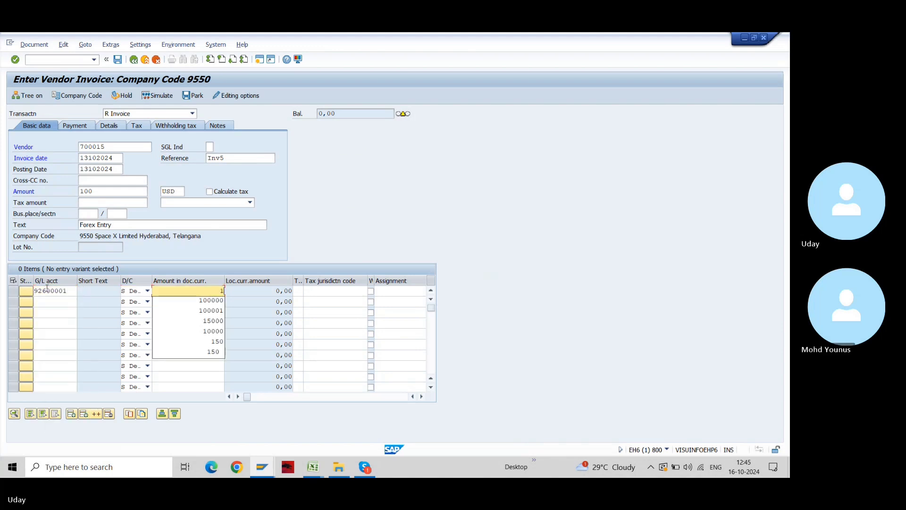
key(Tab)
key(Tab)
key(Tab)
key(Tab)
key(Tab)
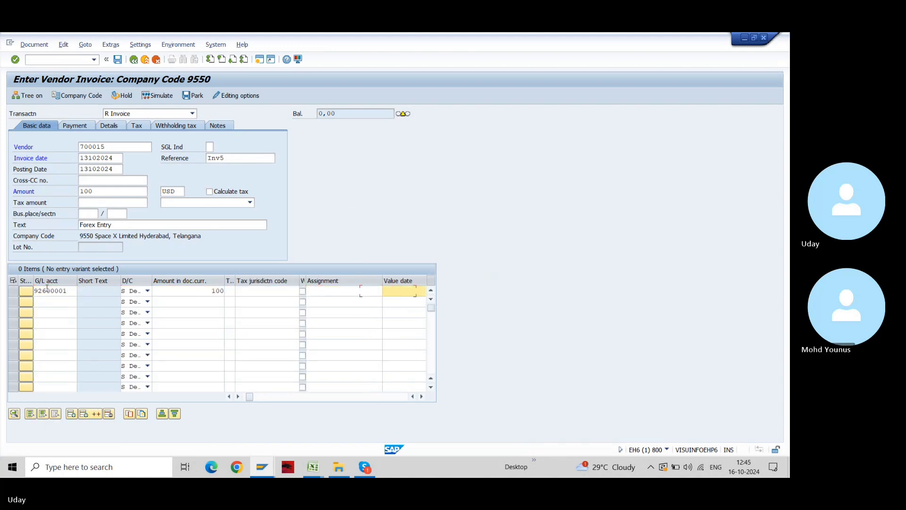
text(+)
key(Return)
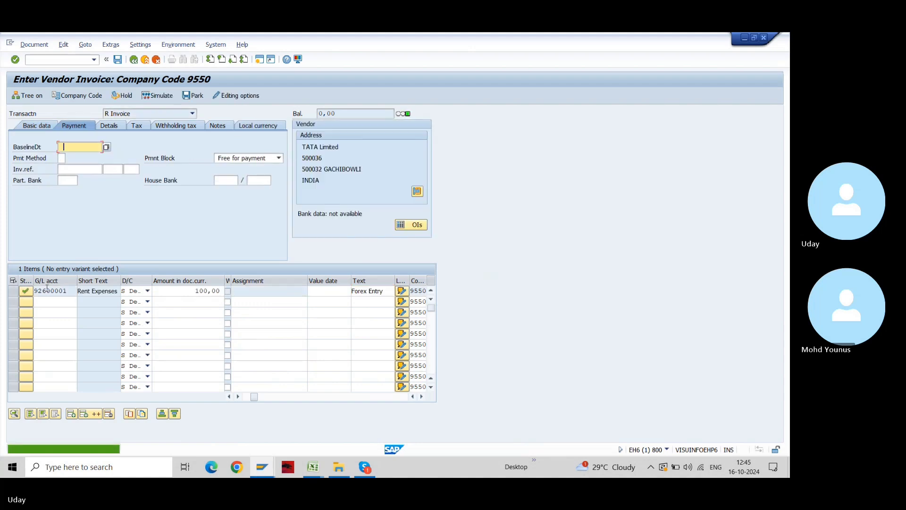
text(04102024)
key(Return)
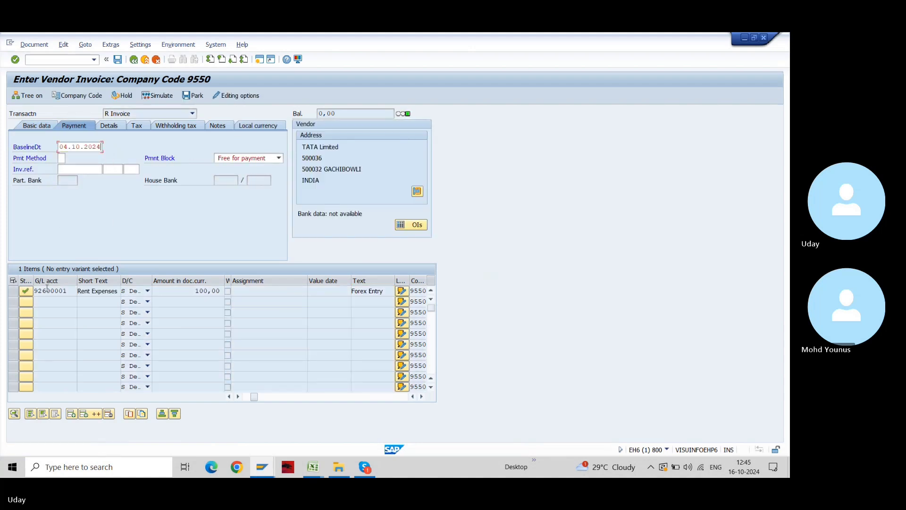
Simulate the invoice's posting lines, then return to the basic invoice data
click(151, 96)
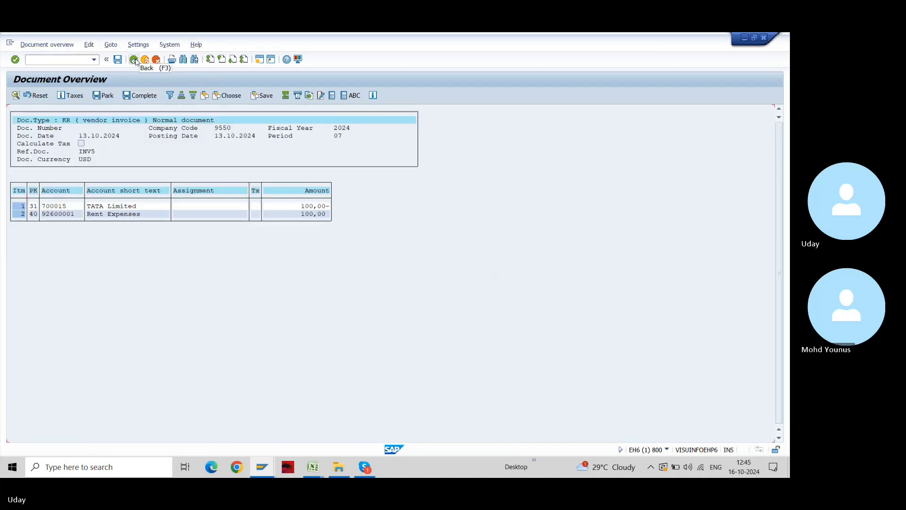
click(135, 60)
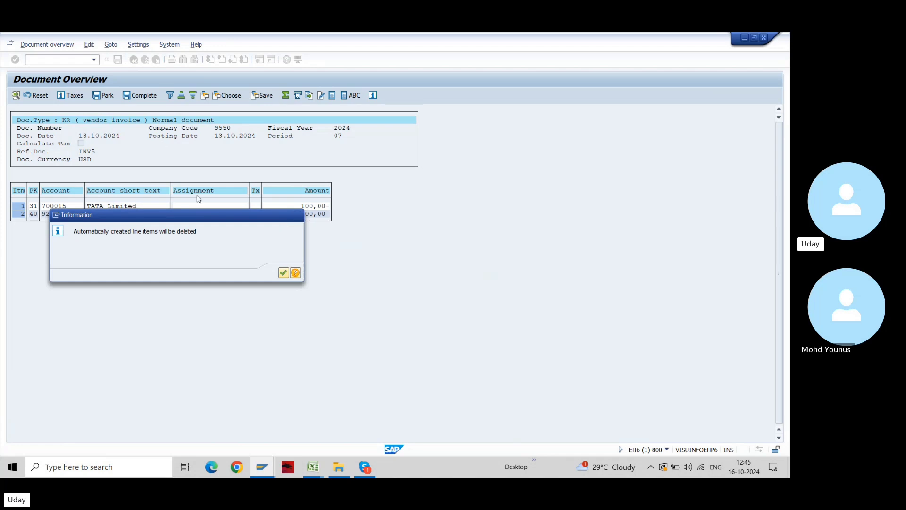
key(Return)
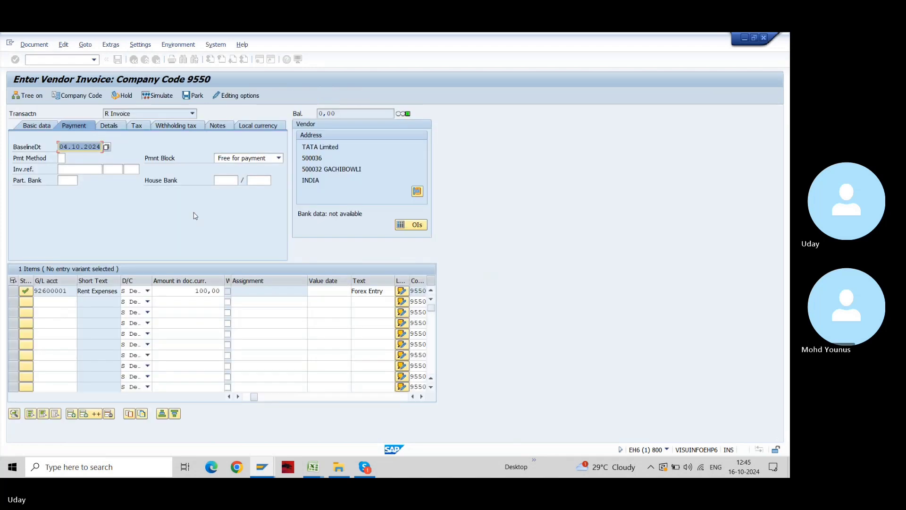
click(37, 127)
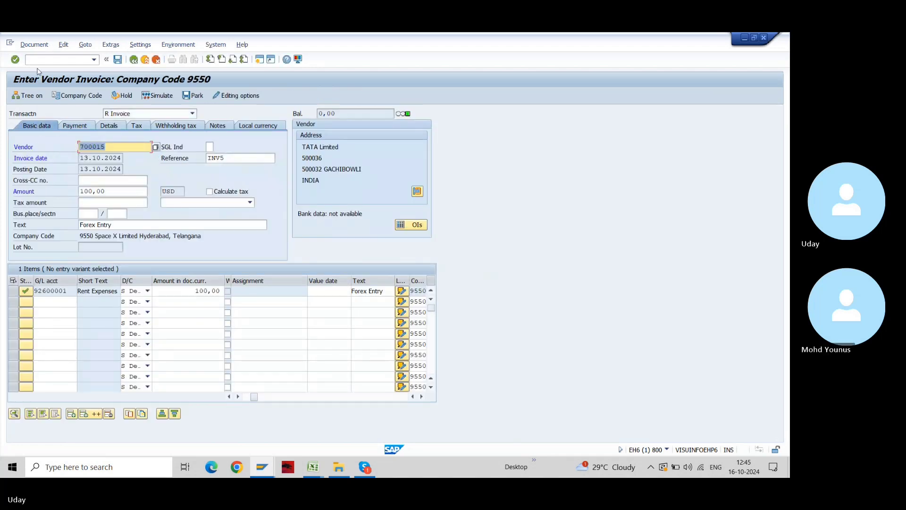
Review the general ledger simulation, simulate once more, and post the invoice with Ctrl+S
click(33, 45)
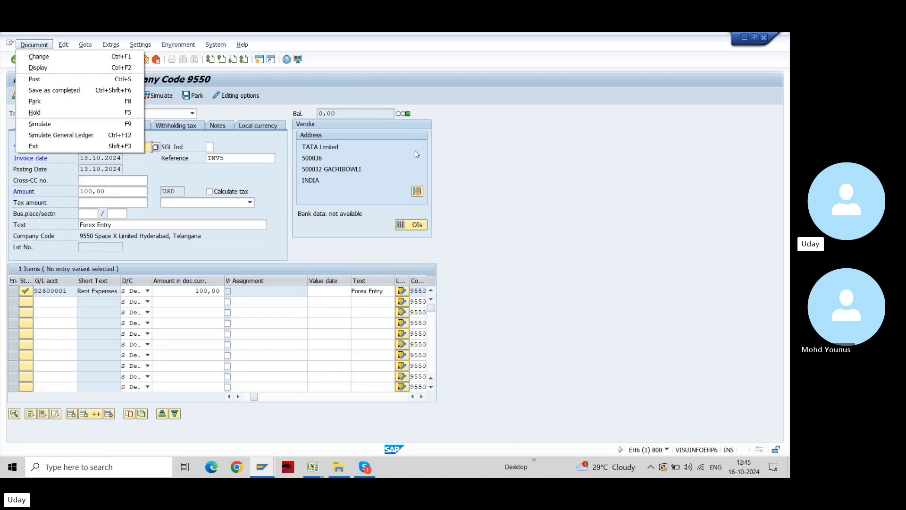
click(521, 149)
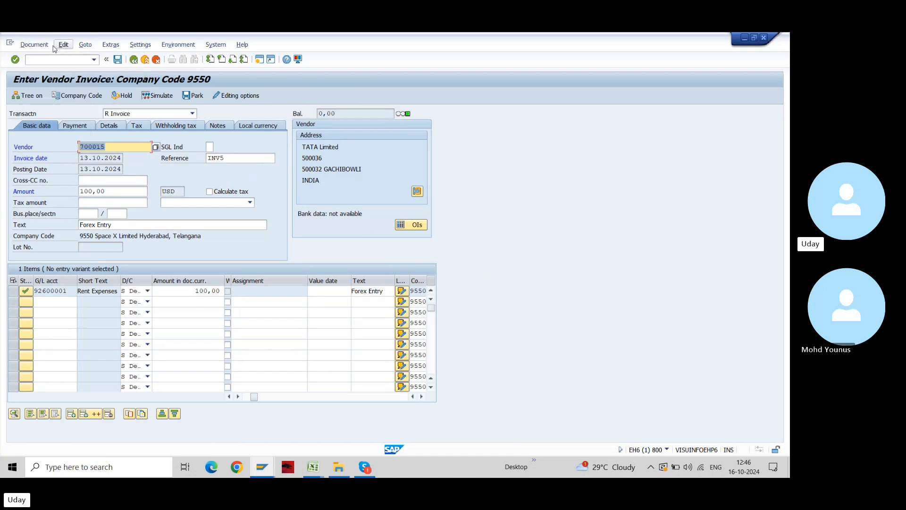
click(34, 45)
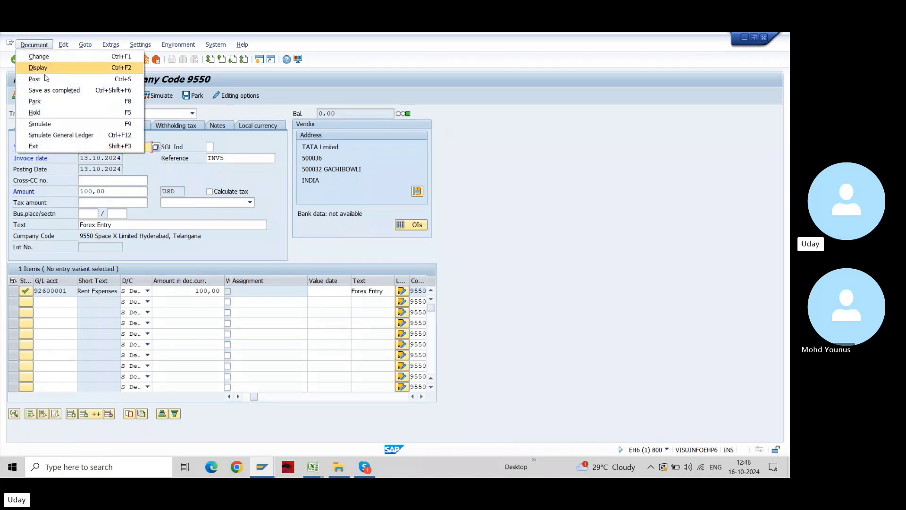
click(84, 134)
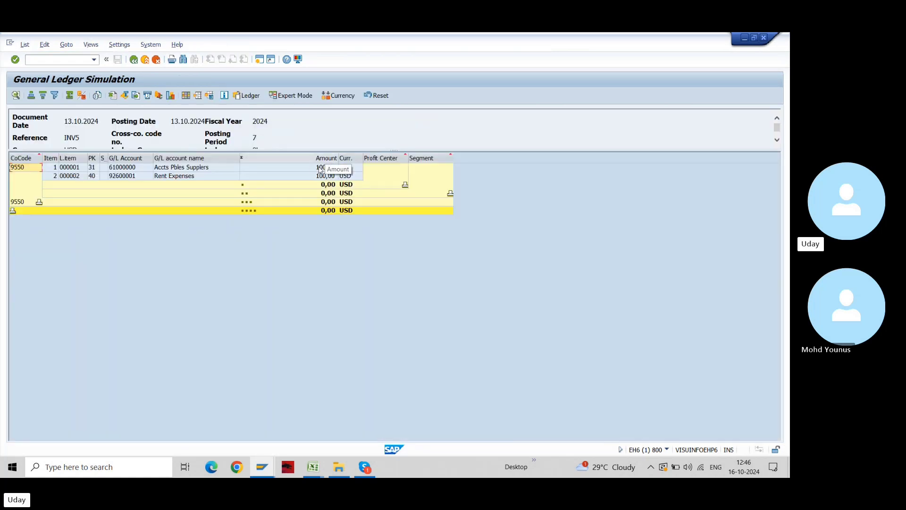
click(133, 59)
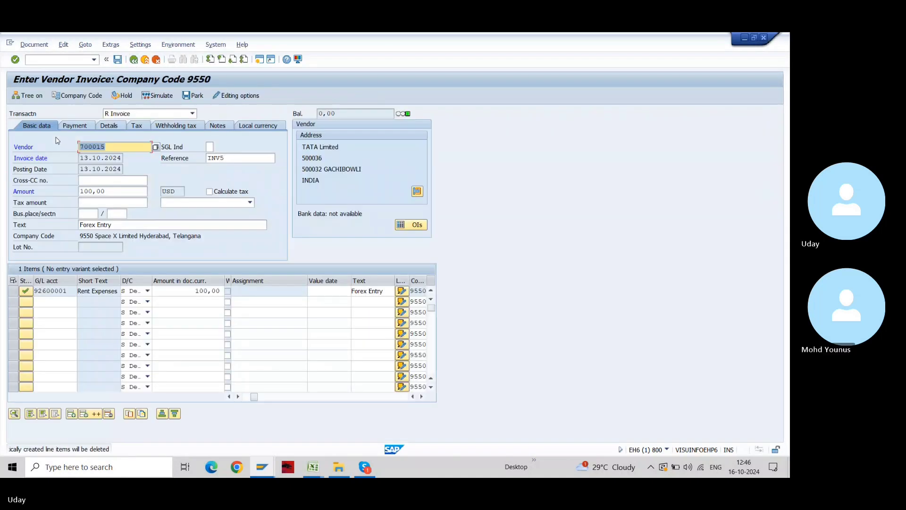
click(156, 96)
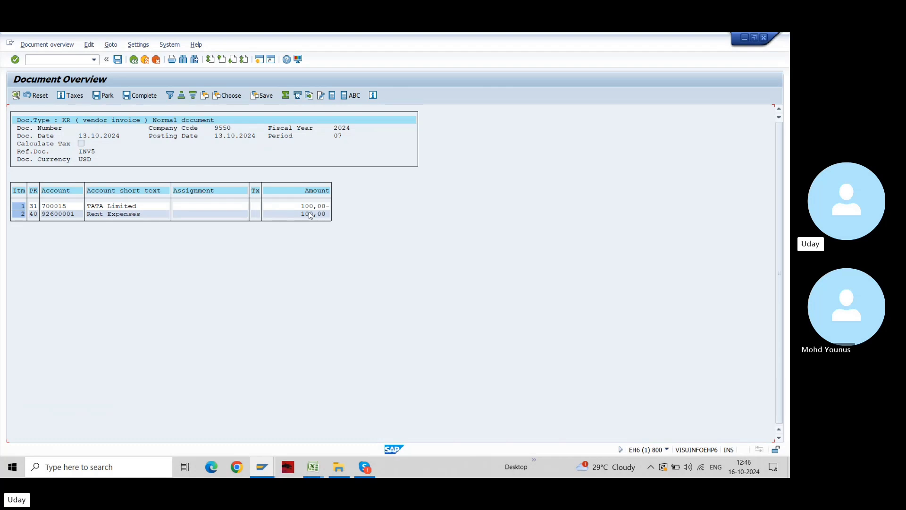
key(ctrl+s)
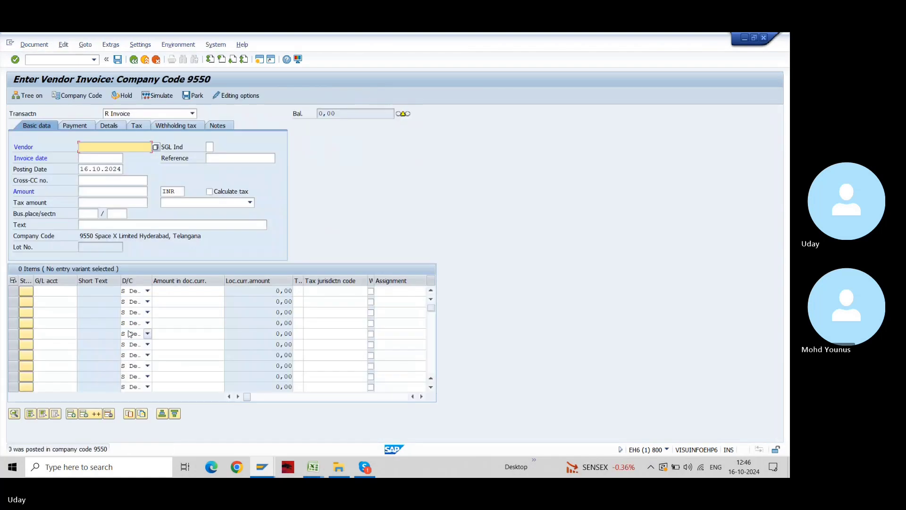
Read the new document number in the posting message, then return to the main menu via /n
double_click(73, 449)
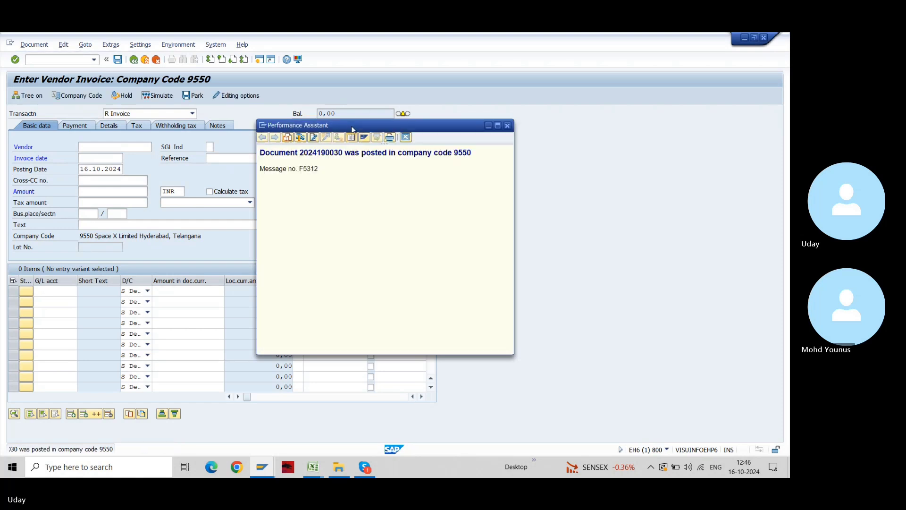
double_click(306, 153)
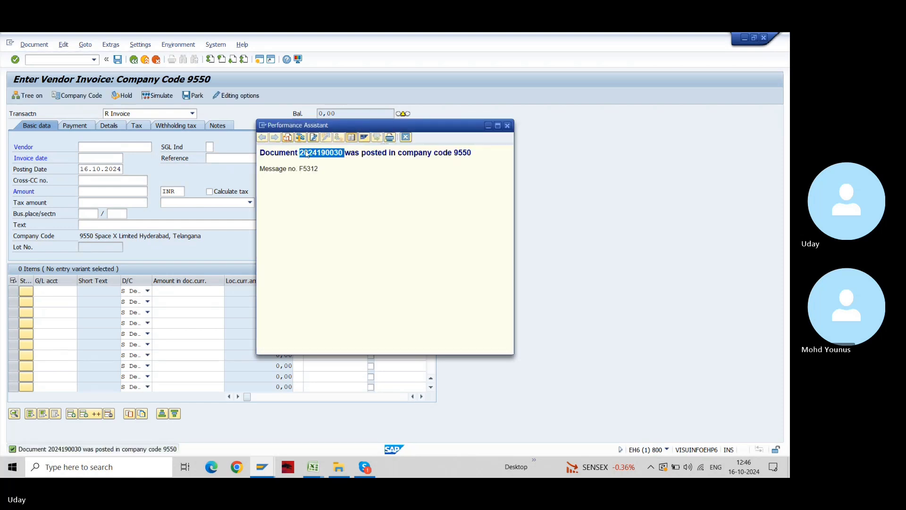
key(Escape)
key(ctrl+slash)
text(/n)
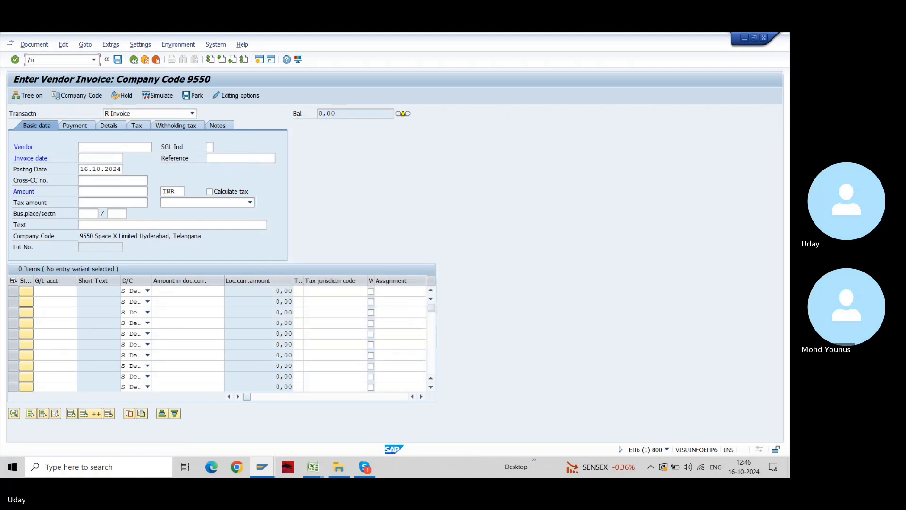
key(Return)
Display the posted invoice in FB03 and show both lines in INR at 8.480,00
text(fb03)
key(Return)
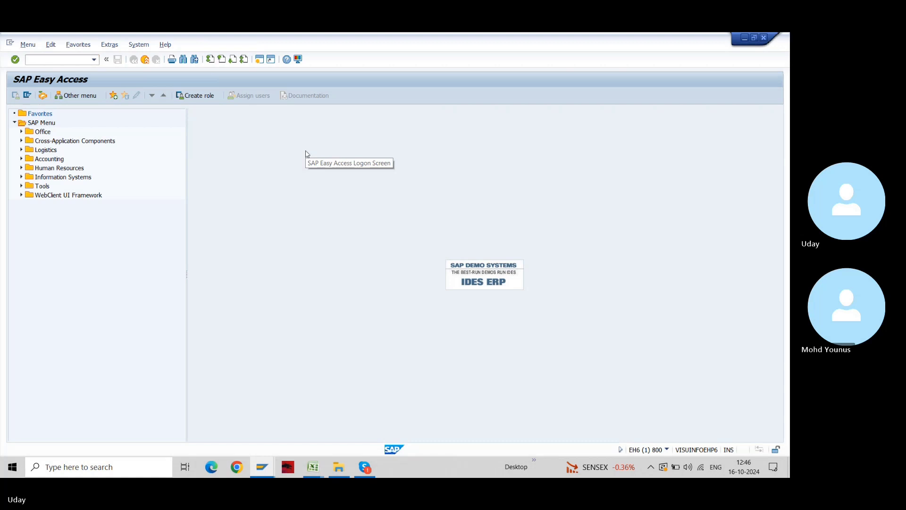
key(Return)
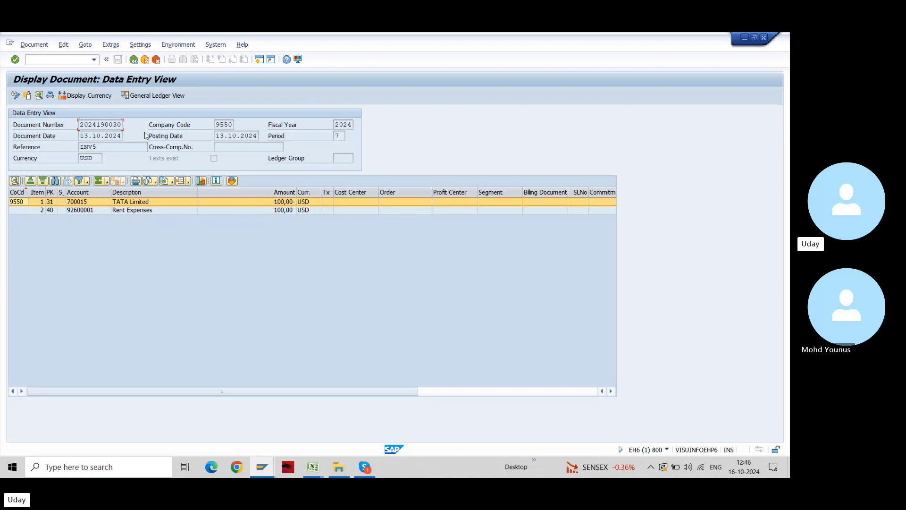
click(97, 100)
click(224, 138)
Inspect the zoomed USD-to-INR rate tables in the valuation workbook, then return to SAP's Display Document
key(alt+Tab)
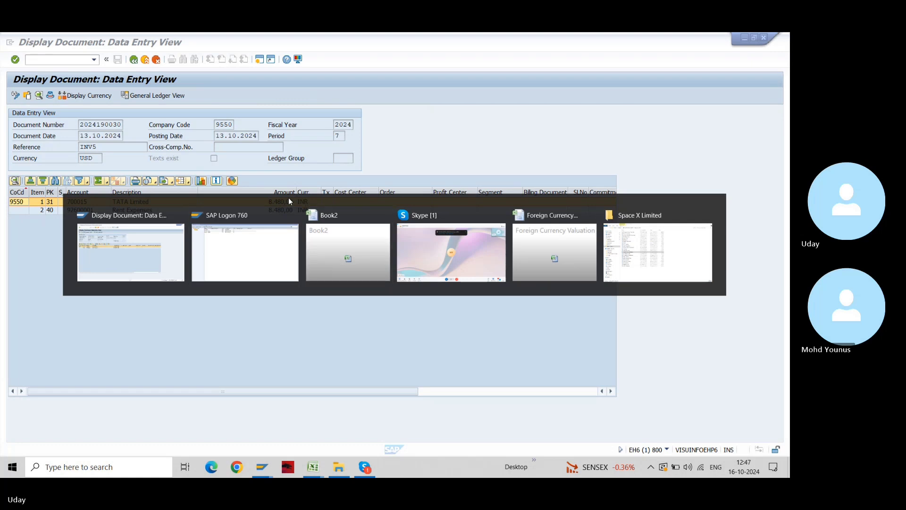
key(alt+Tab)
key(Tab)
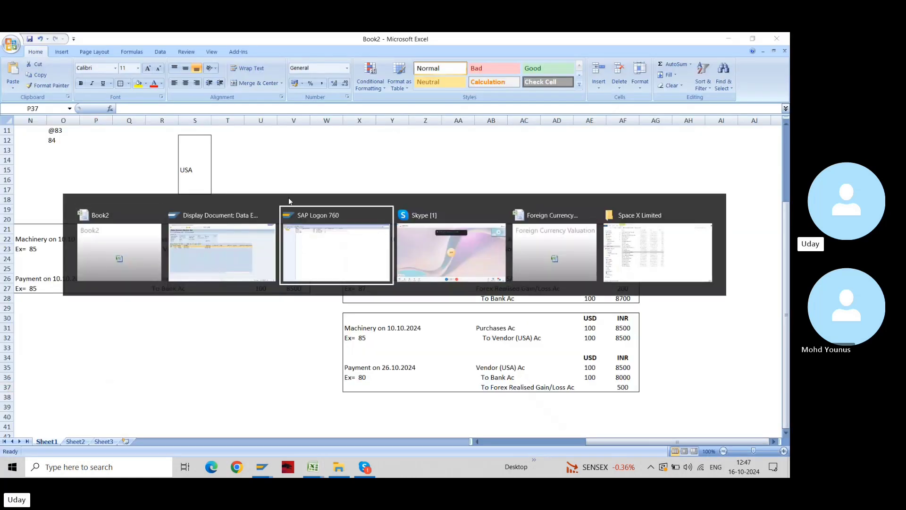
key(Tab)
key(Tab)
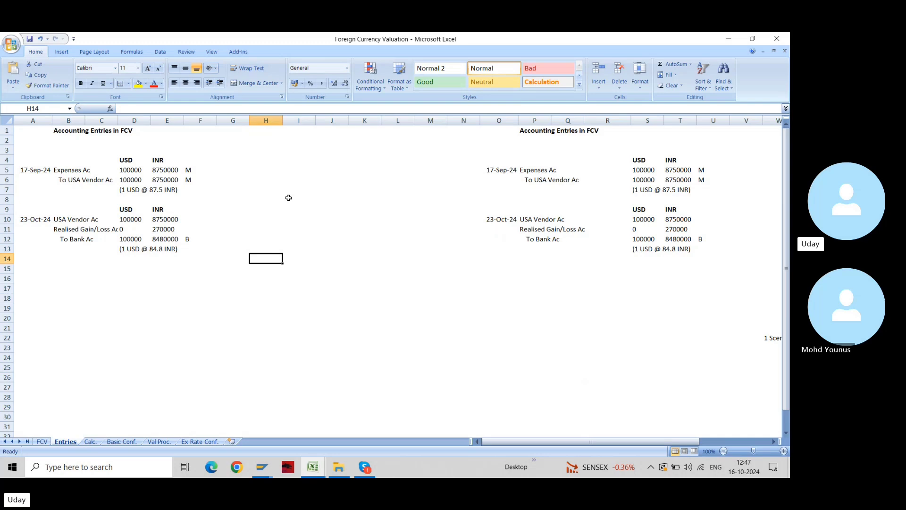
key(ctrl+Page_Down)
key(ctrl+Page_Down)
key(ctrl+Page_Down)
key(ctrl+Page_Down)
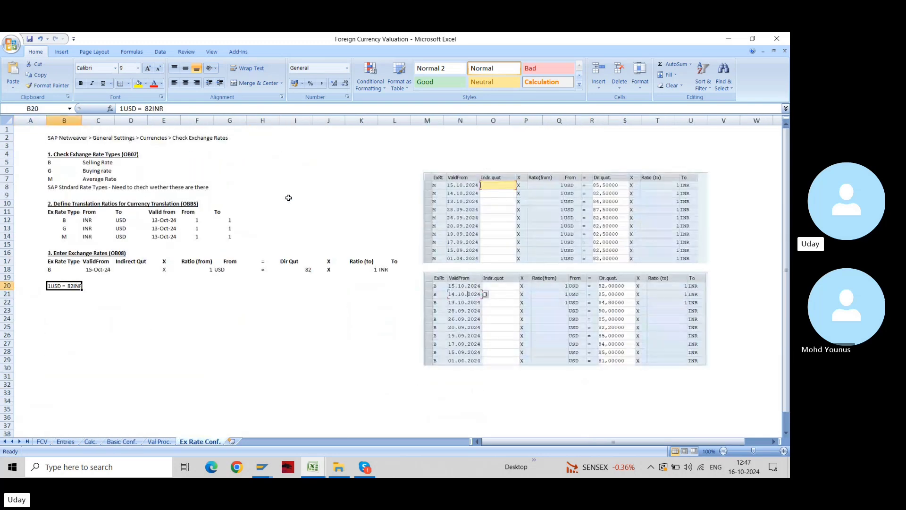
double_click(784, 451)
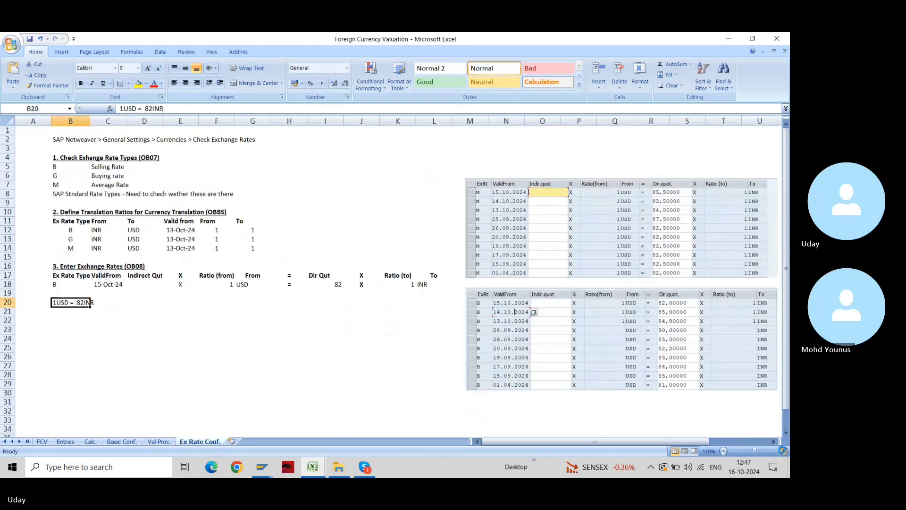
click(783, 451)
click(784, 451)
drag(589, 441, 686, 441)
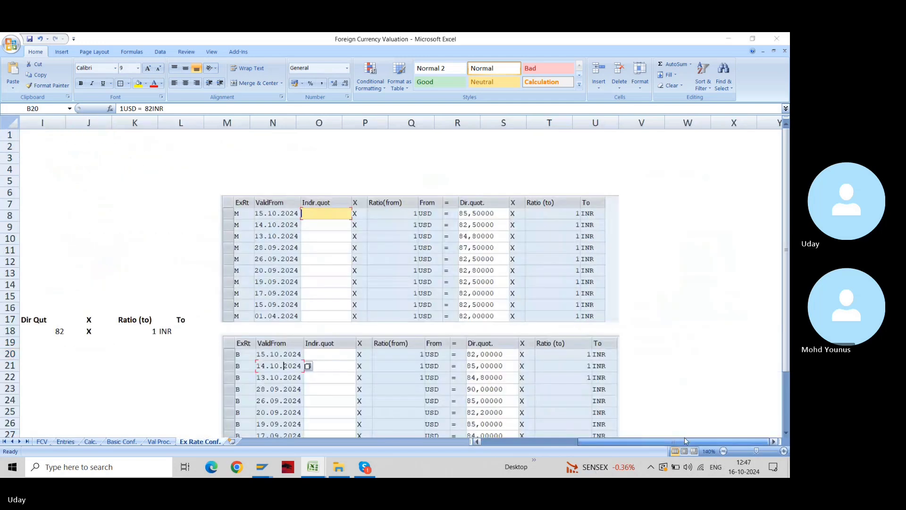
key(alt+Tab)
key(alt+Tab)
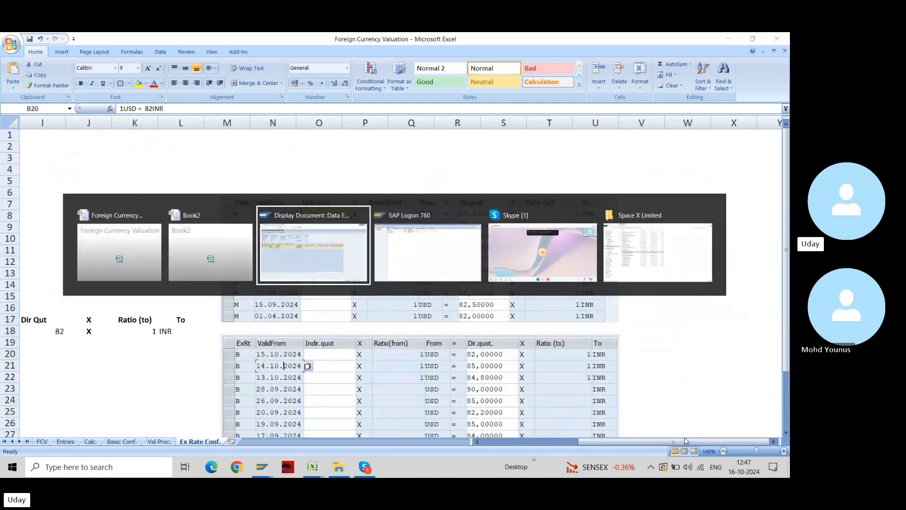
key(F3)
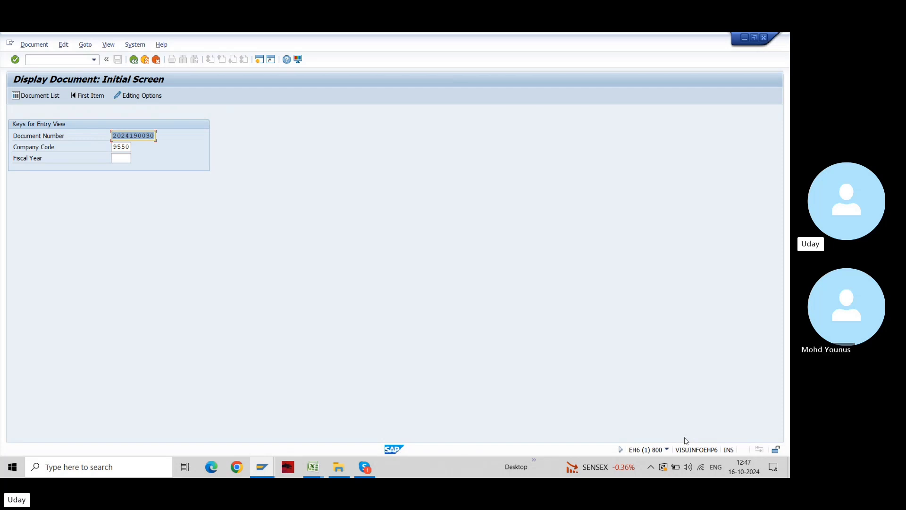
Bring up the Foreign Currency Valuation workbook's Ex Rate Conf. sheet
key(alt+Tab)
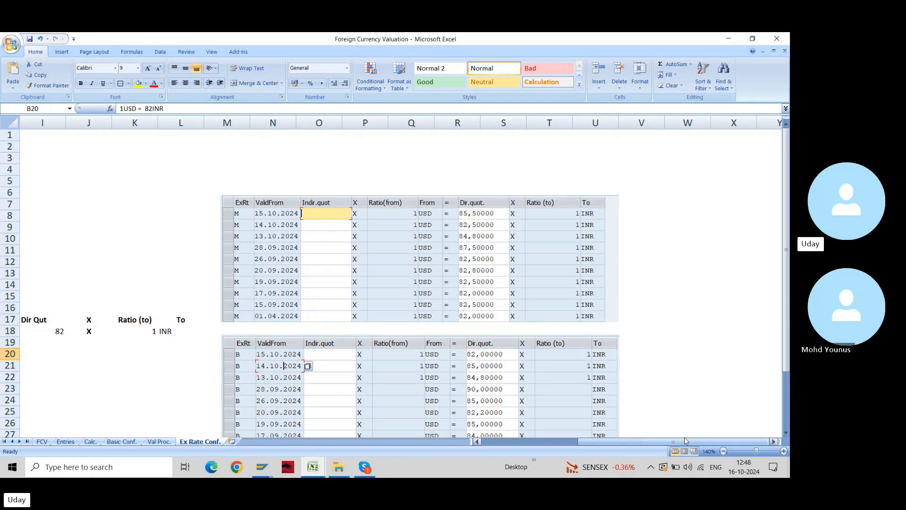
Nudge the upper type M USD-to-INR rate table slightly right and back, then return to SAP
click(418, 280)
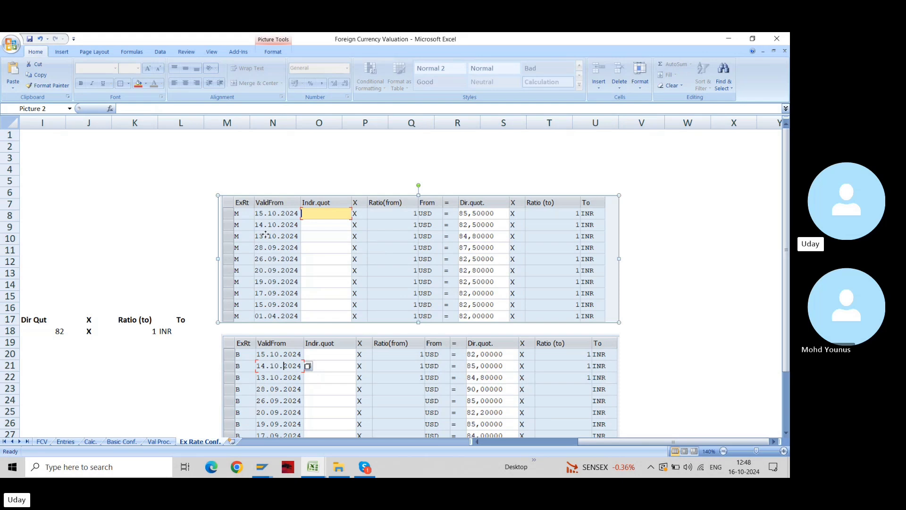
mouse_move(265, 236)
mouse_down()
mouse_move(280, 235)
mouse_move(271, 236)
mouse_up()
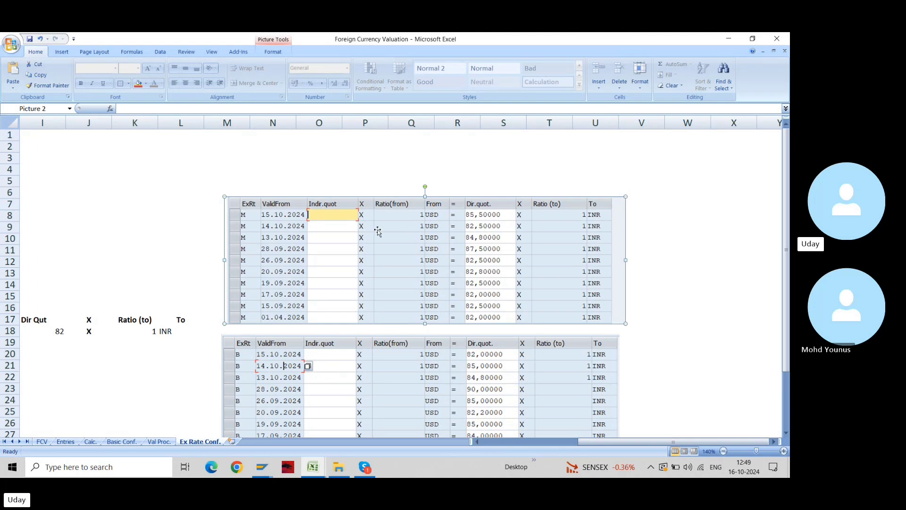
drag(377, 231, 371, 230)
key(alt+Tab)
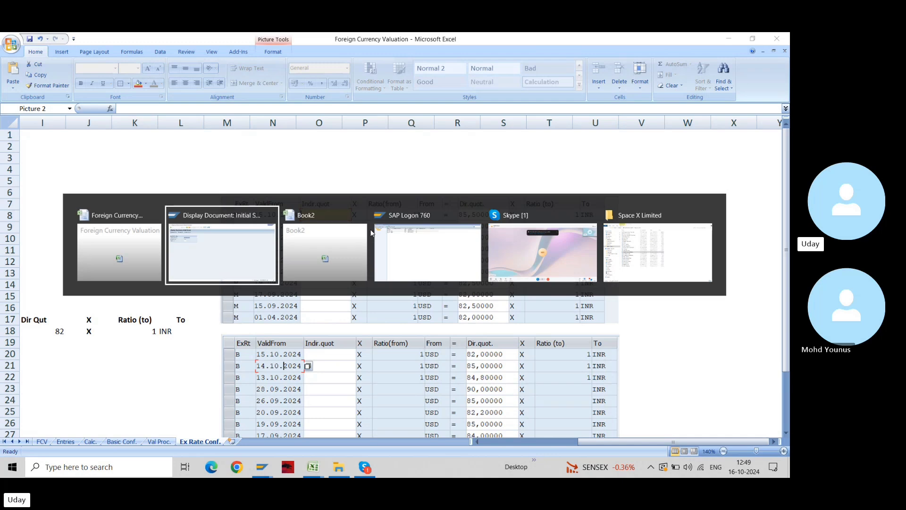
Start an F-53 outgoing payment with document and posting dates 15102024
text(/n)
key(Return)
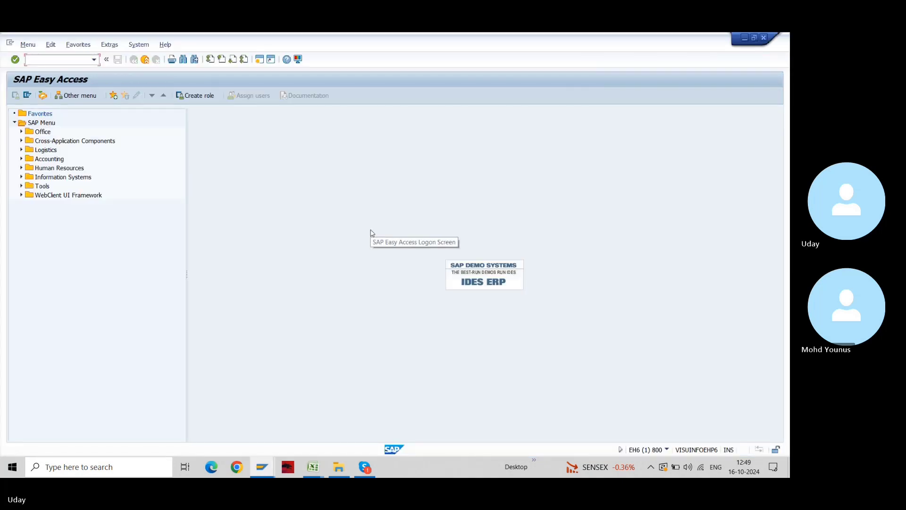
text(f-53)
key(Return)
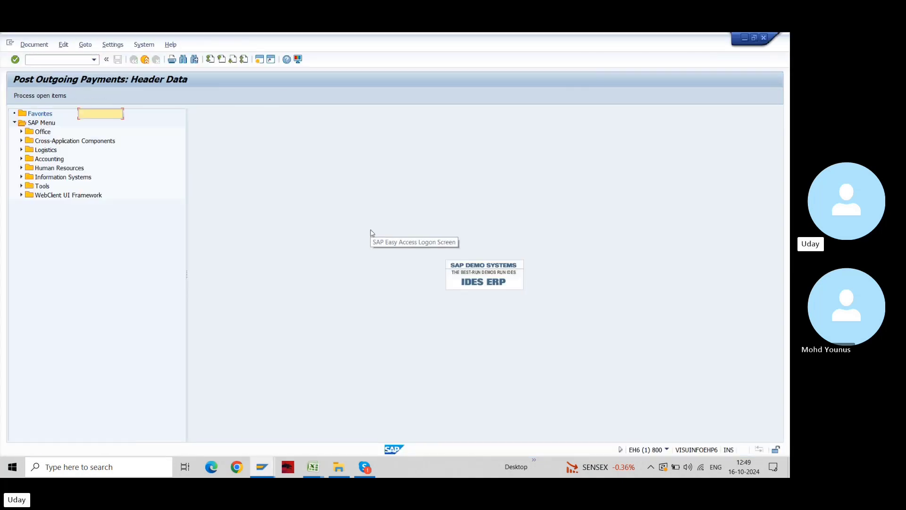
text(15)
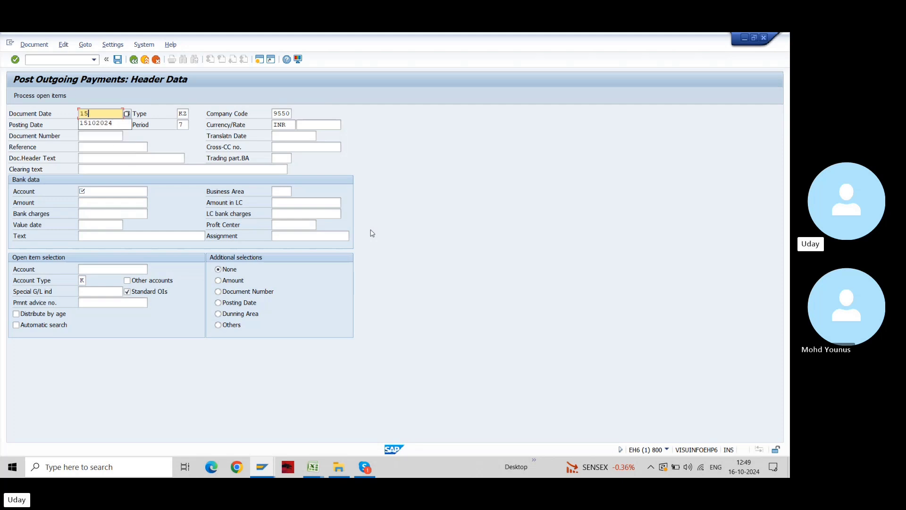
text(102024)
key(Tab)
key(Tab)
key(Tab)
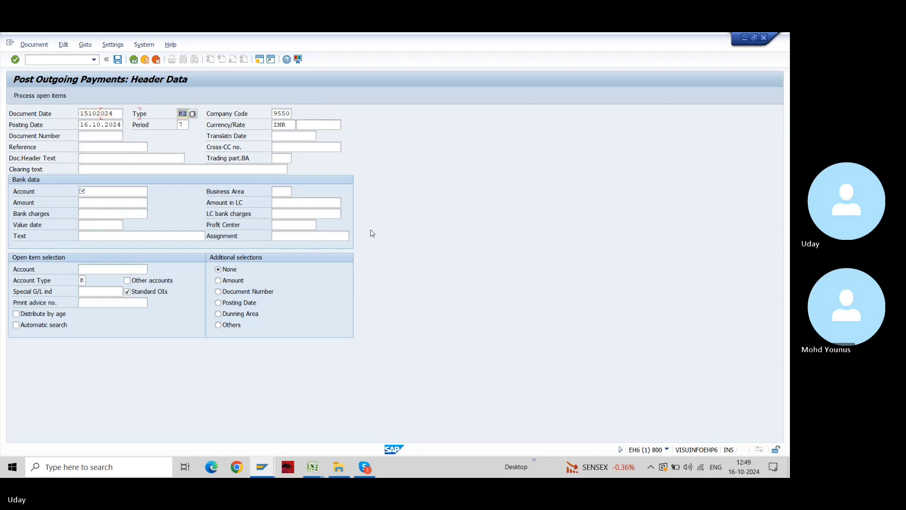
text(151)
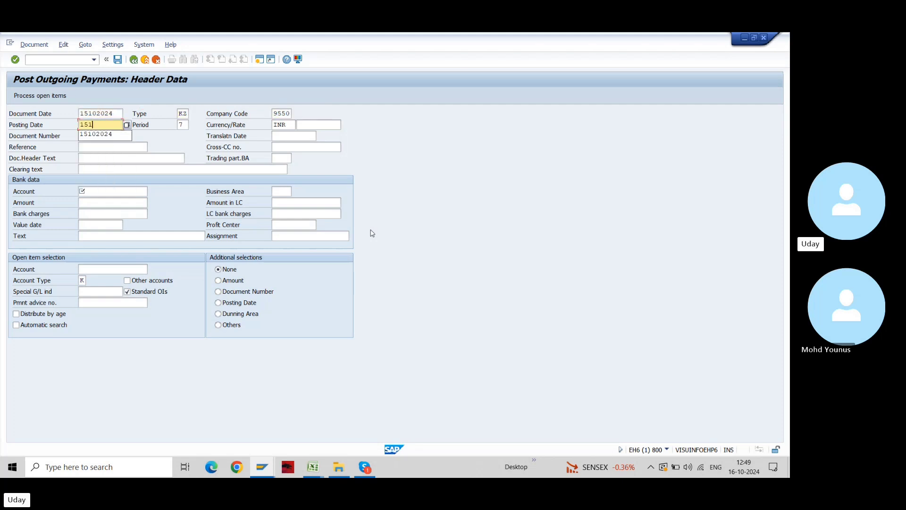
text(02024)
key(Tab)
key(Tab)
key(Tab)
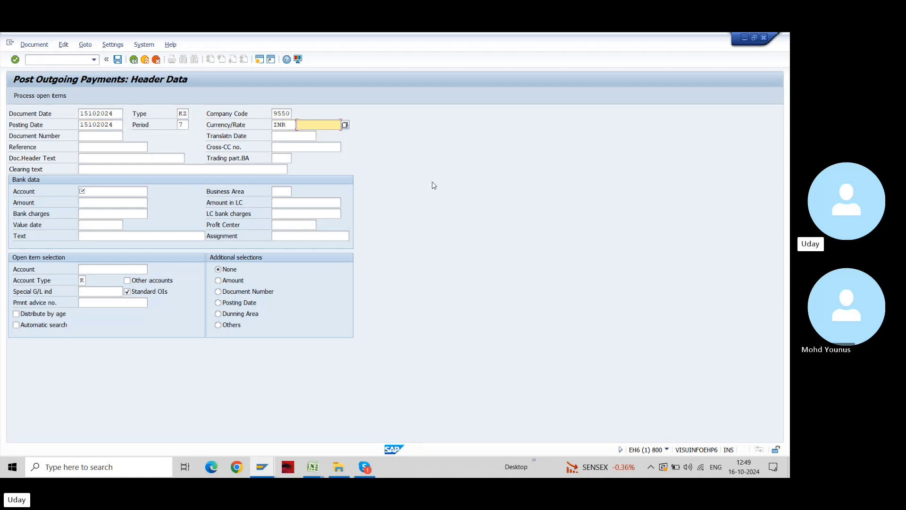
Change the payment currency from INR to USD, leave the rate blank, and open the rate workbook
click(288, 125)
double_click(288, 124)
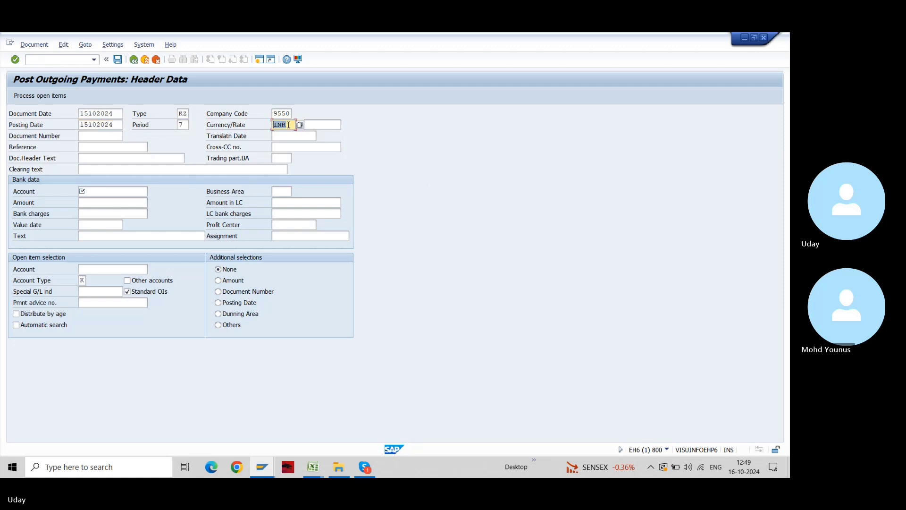
text(USD)
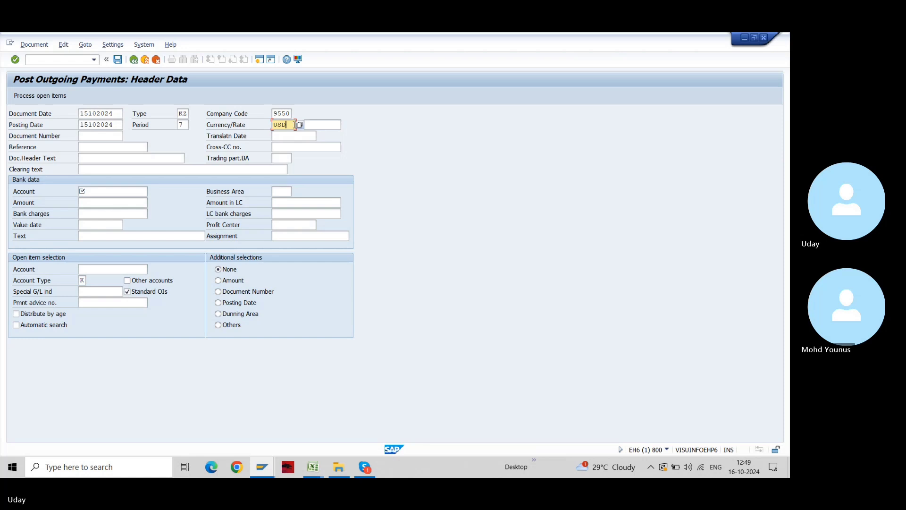
key(Tab)
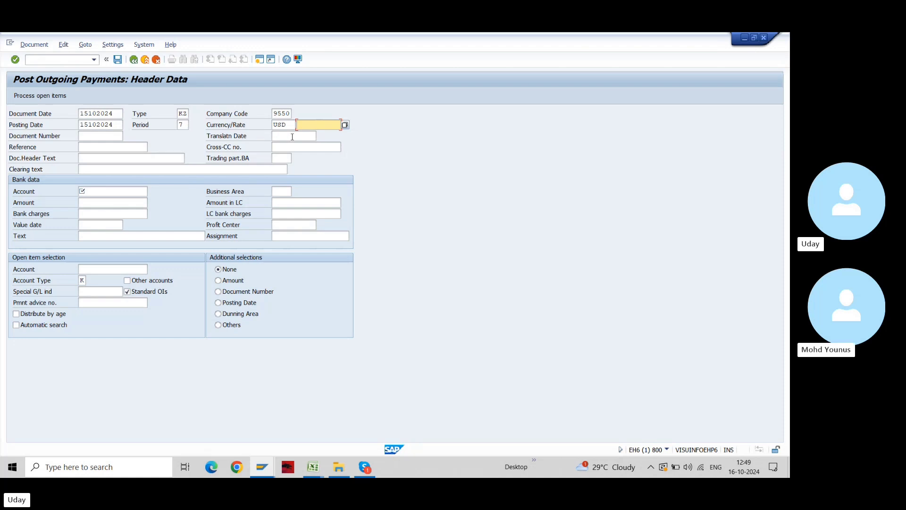
key(alt+Tab)
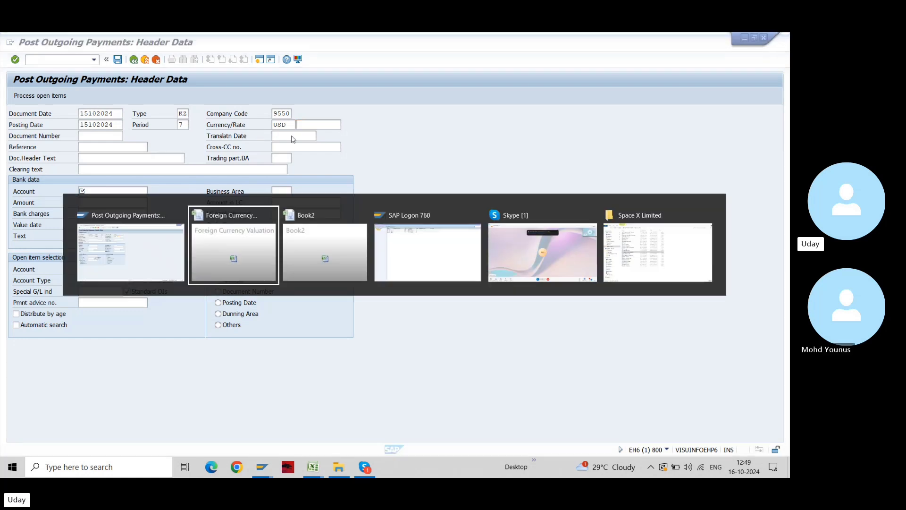
key(alt+shift+Tab)
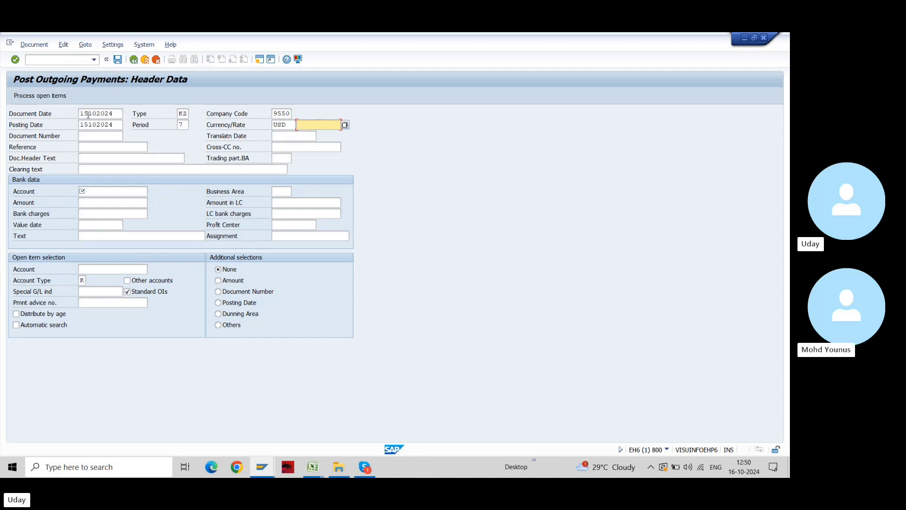
key(Tab)
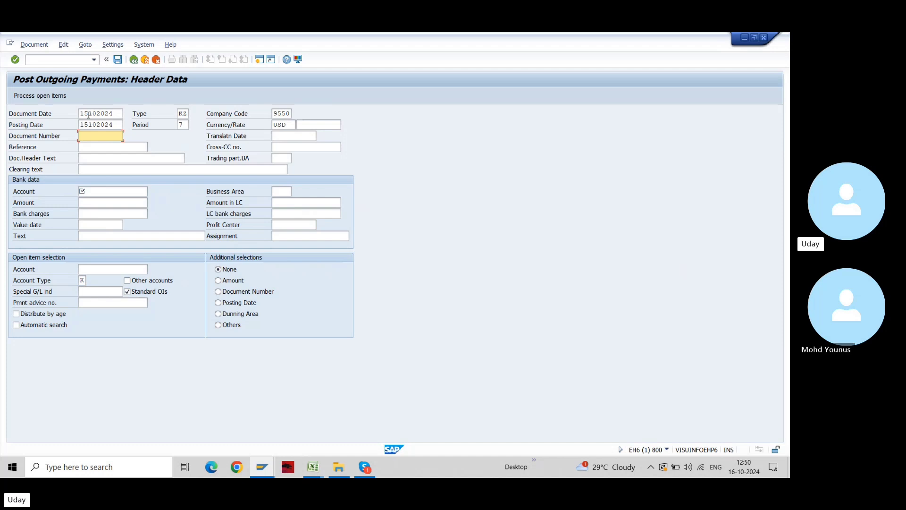
key(alt+Tab)
key(alt+Tab)
key(alt+shift+Tab)
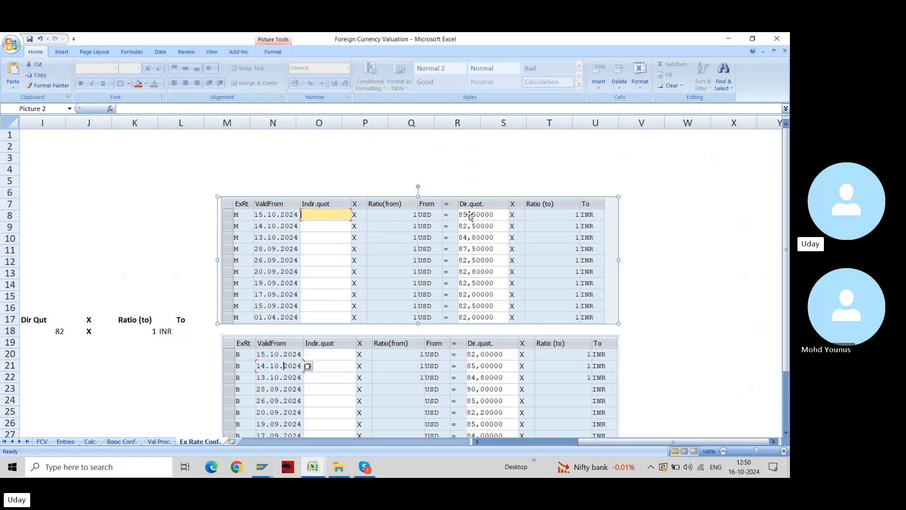
Enter reference and header text Forex, bank account 19000001 and amount 100
key(alt+Tab)
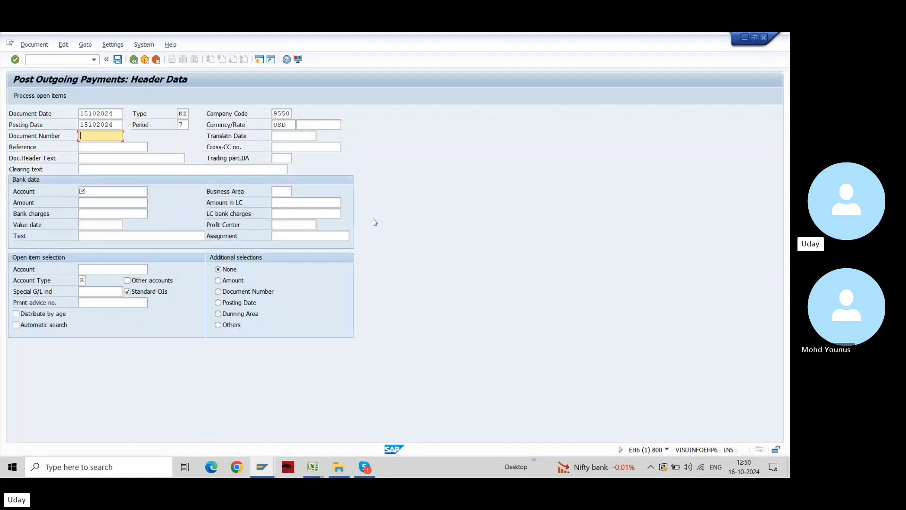
key(Tab)
text(Forex)
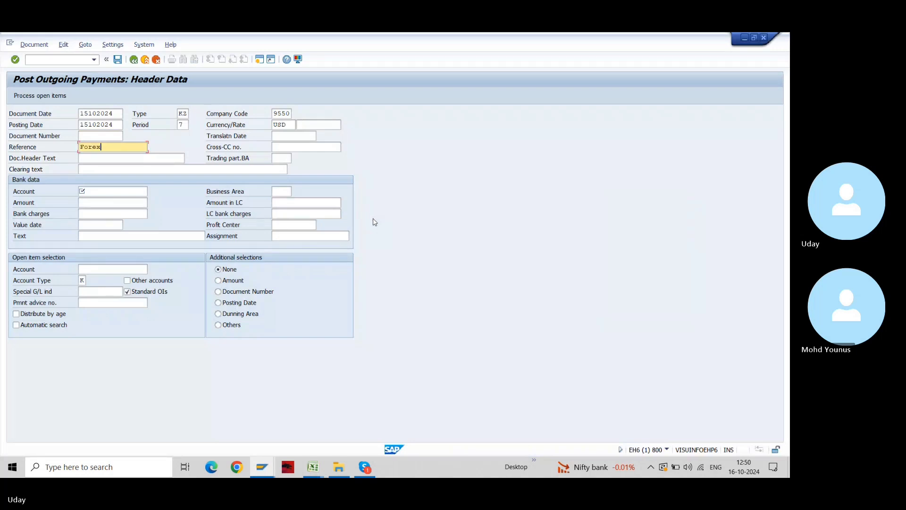
key(Tab)
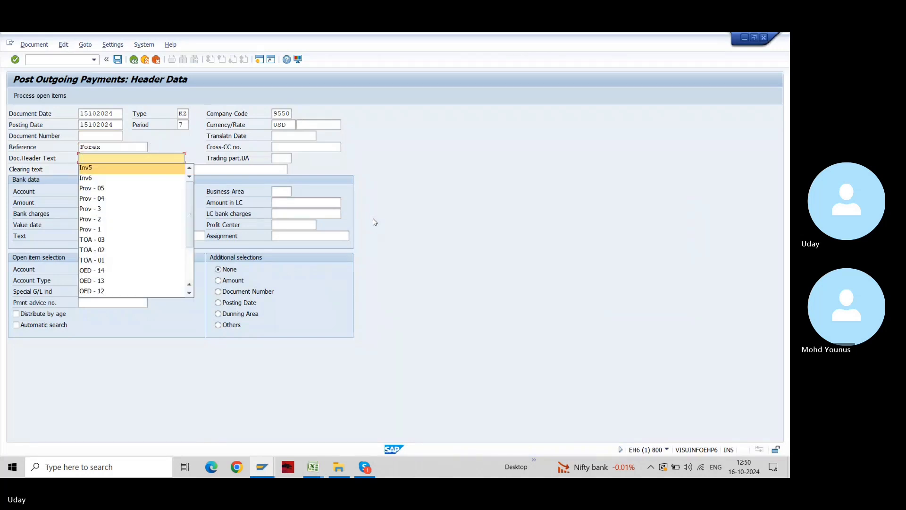
text(Forex)
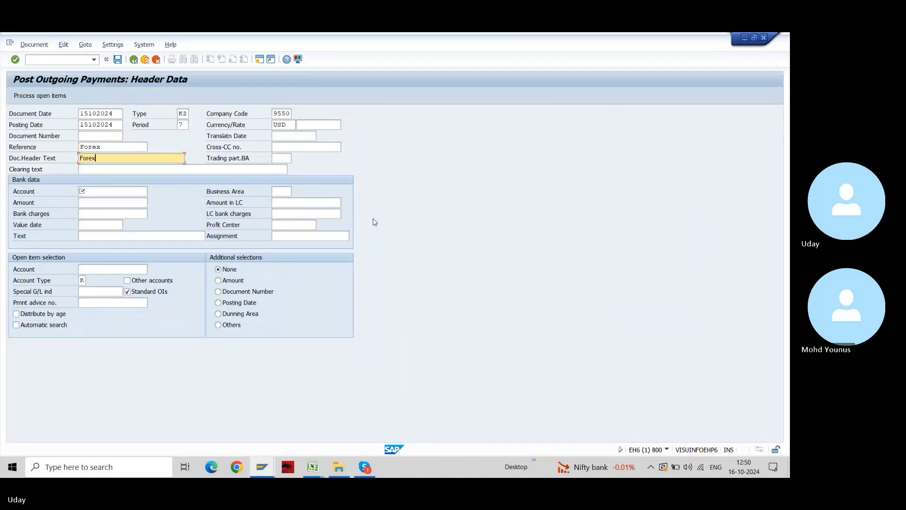
click(102, 192)
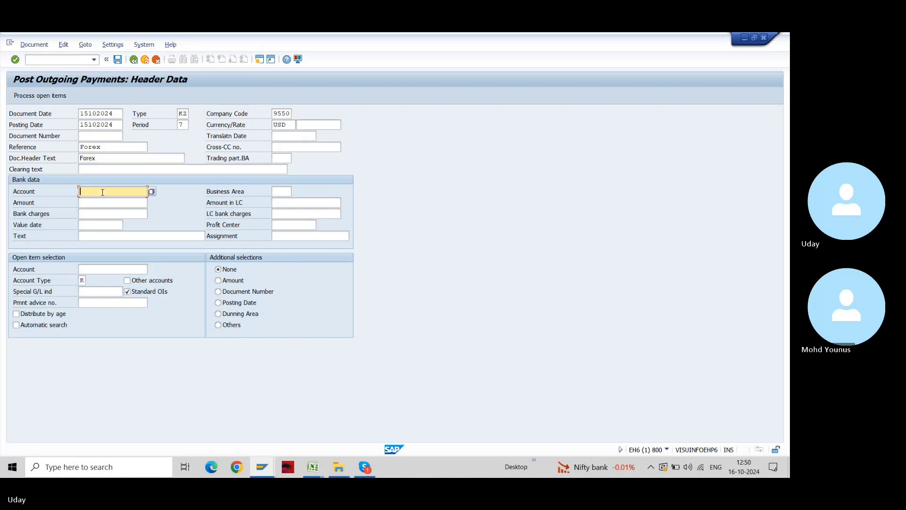
key(Down)
key(Tab)
key(Tab)
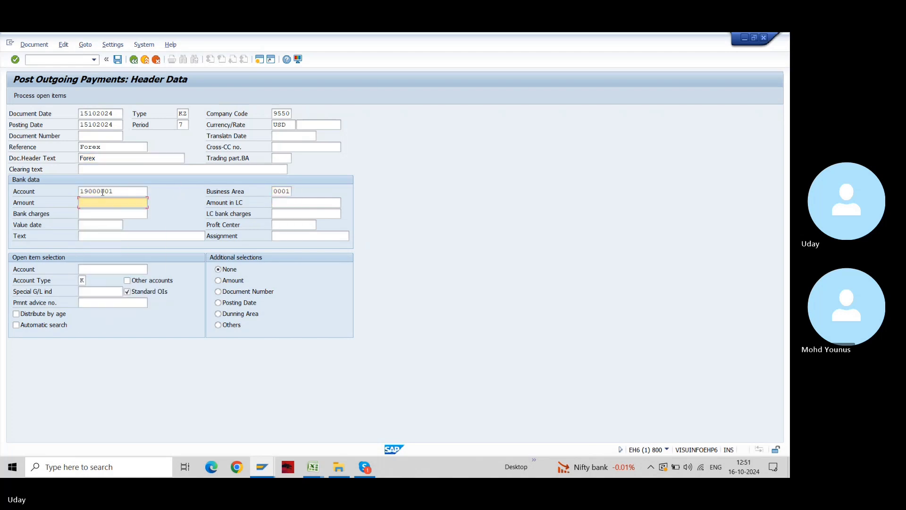
text(100)
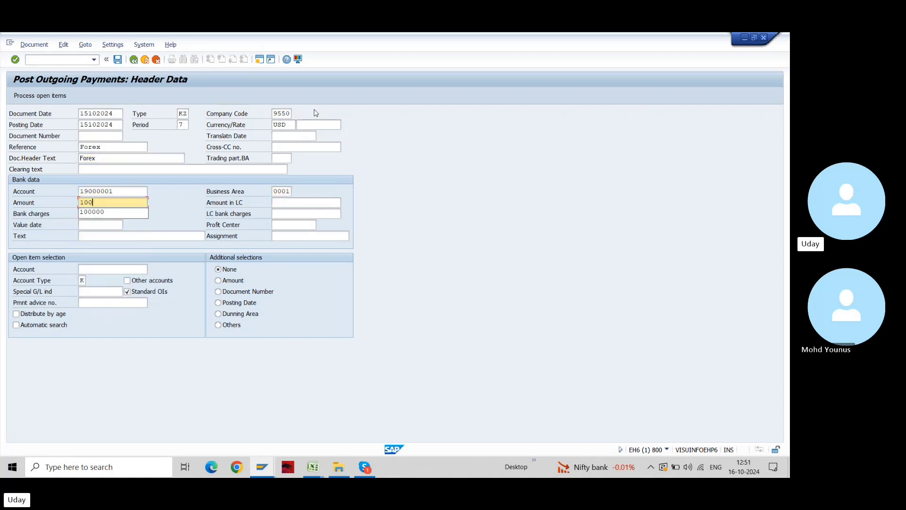
click(104, 202)
Set value date 15102024, text Forex and vendor account 700015, then process open items
key(Down)
key(Down)
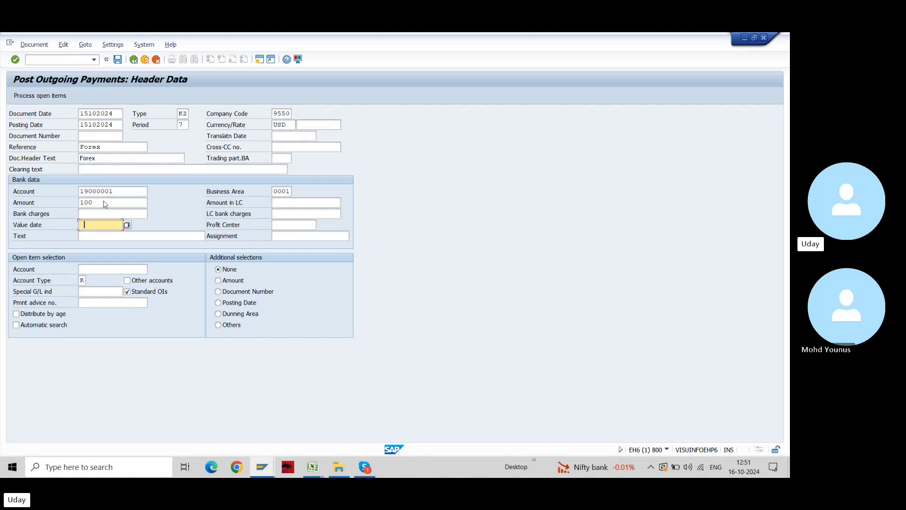
key(BackSpace)
text(1)
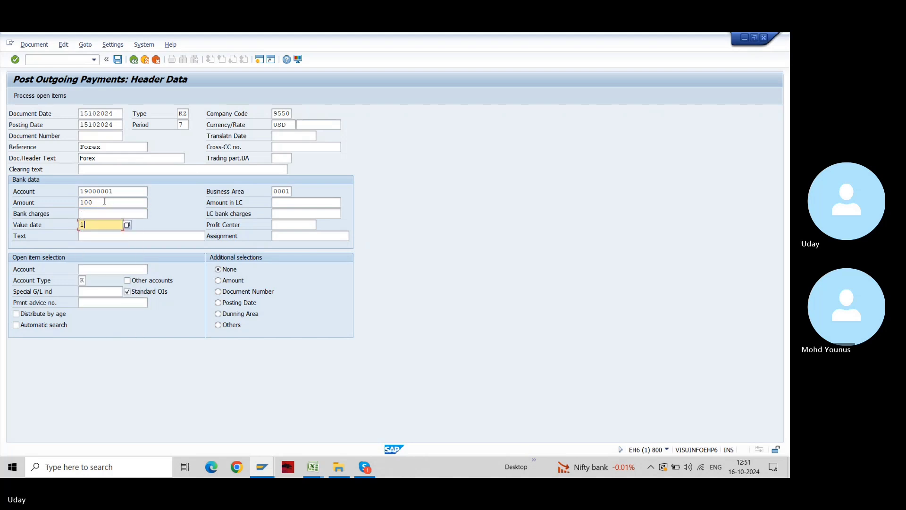
text(5102024)
key(Tab)
text(Forex)
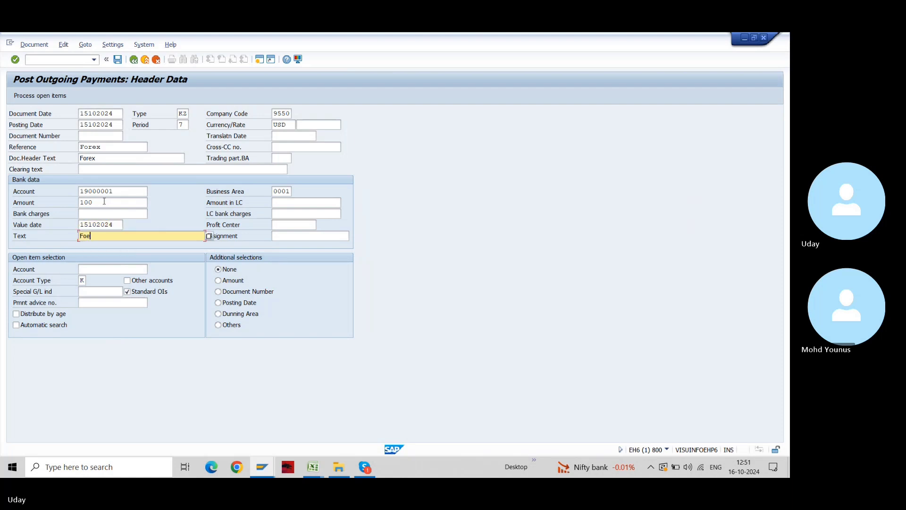
key(Tab)
key(Tab)
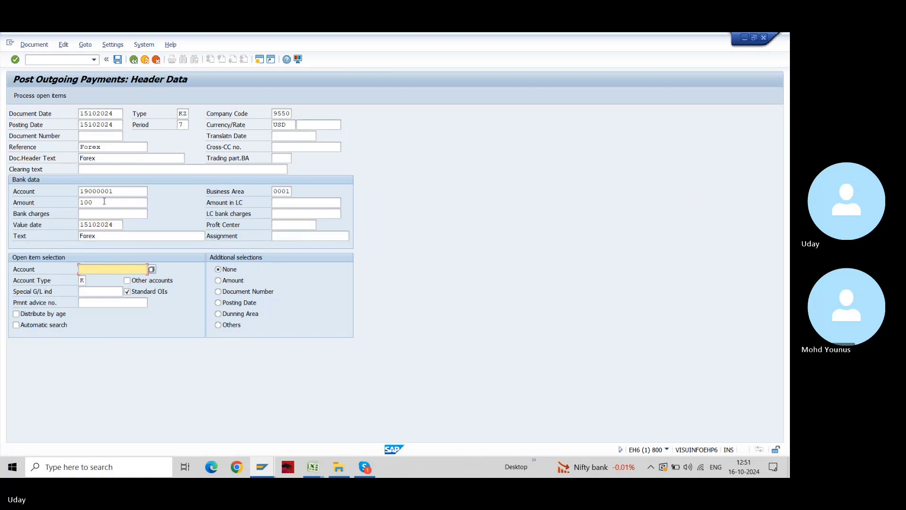
text(700015)
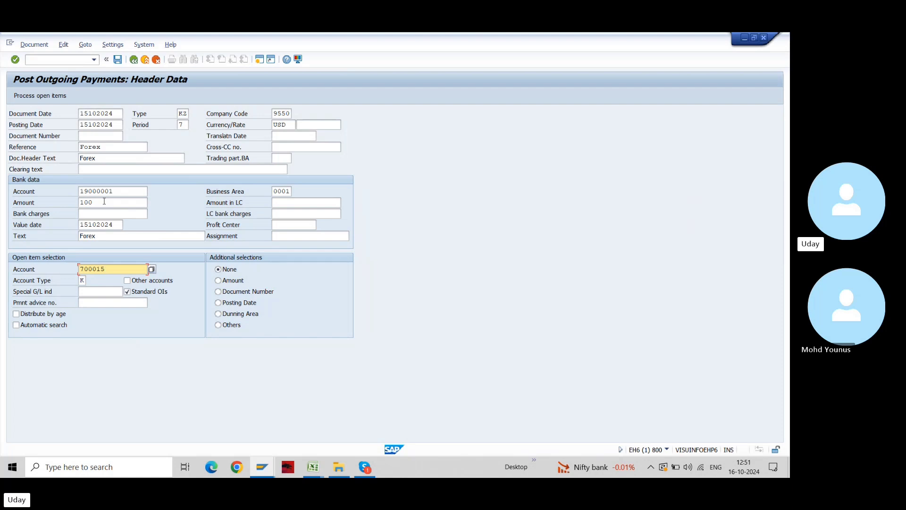
click(53, 97)
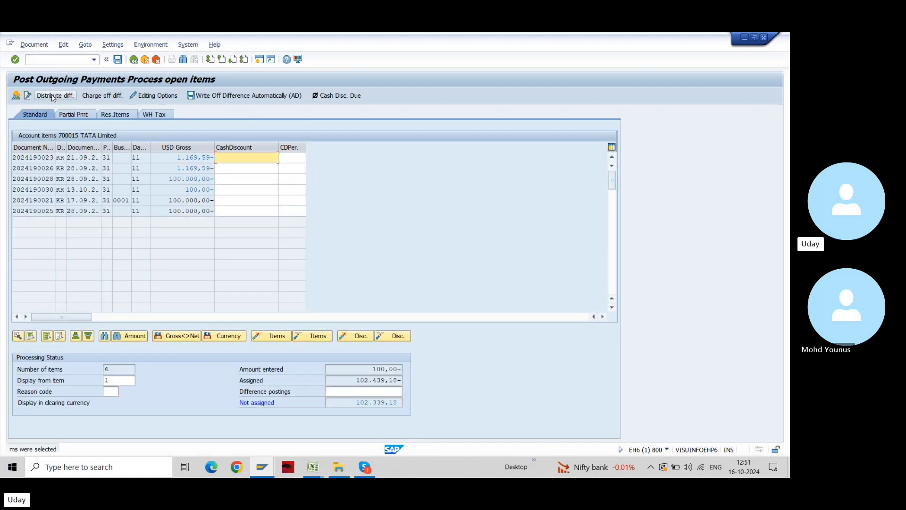
key(alt+Tab)
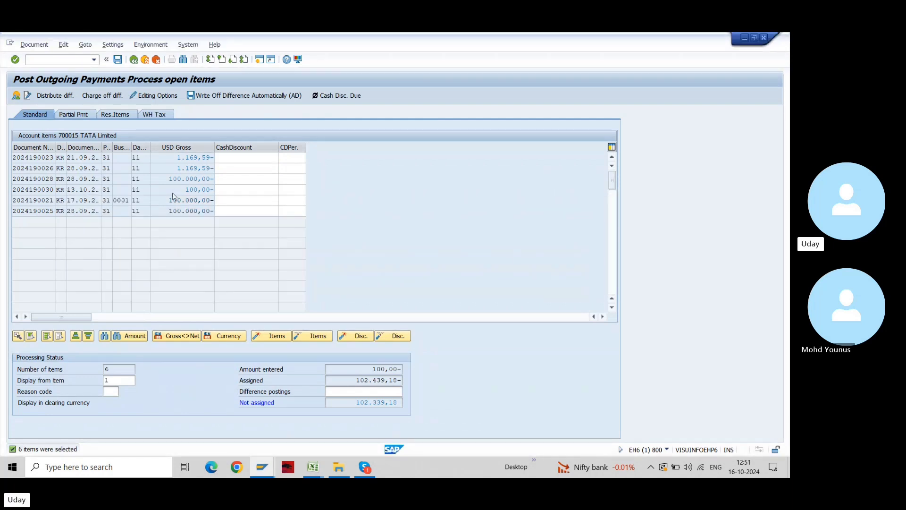
key(ctrl+n)
text(fbl1n)
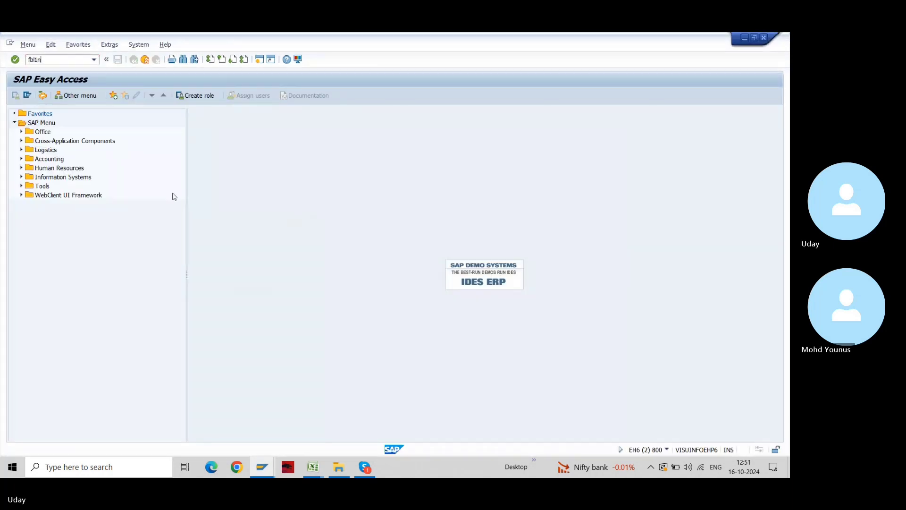
key(Return)
text(700015)
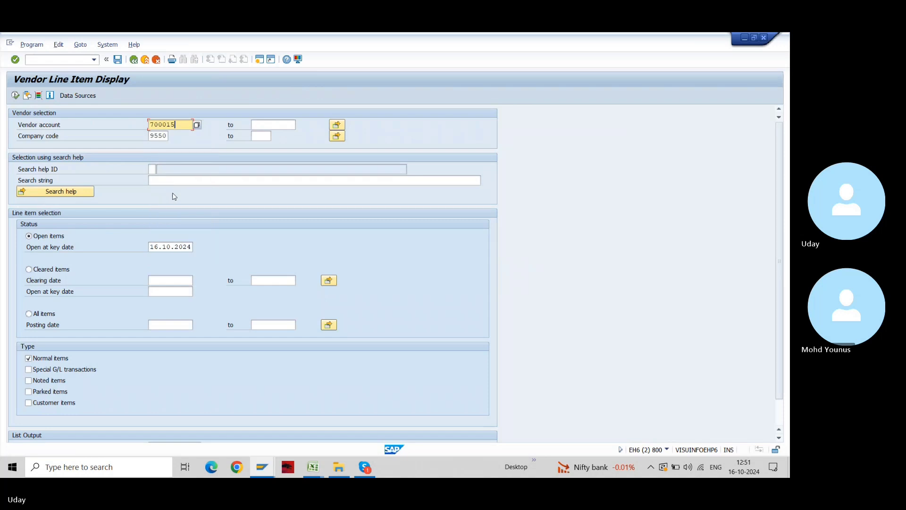
key(F8)
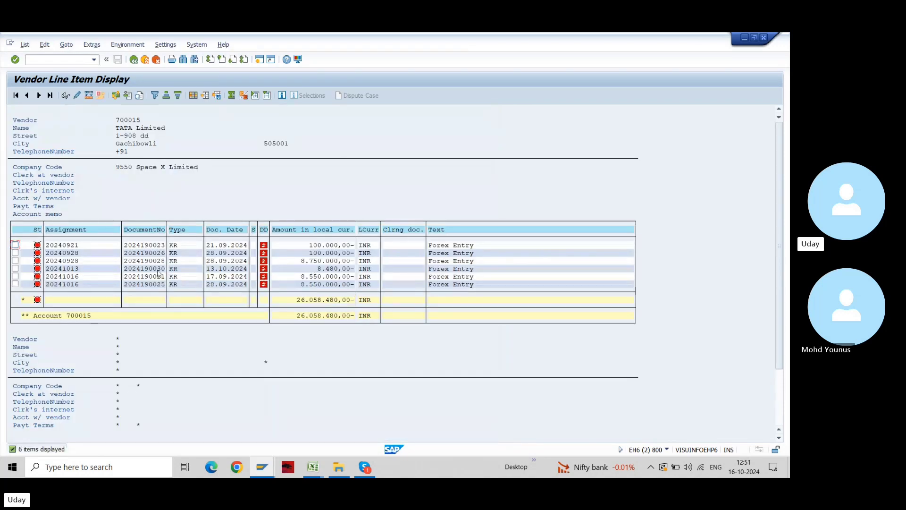
double_click(133, 269)
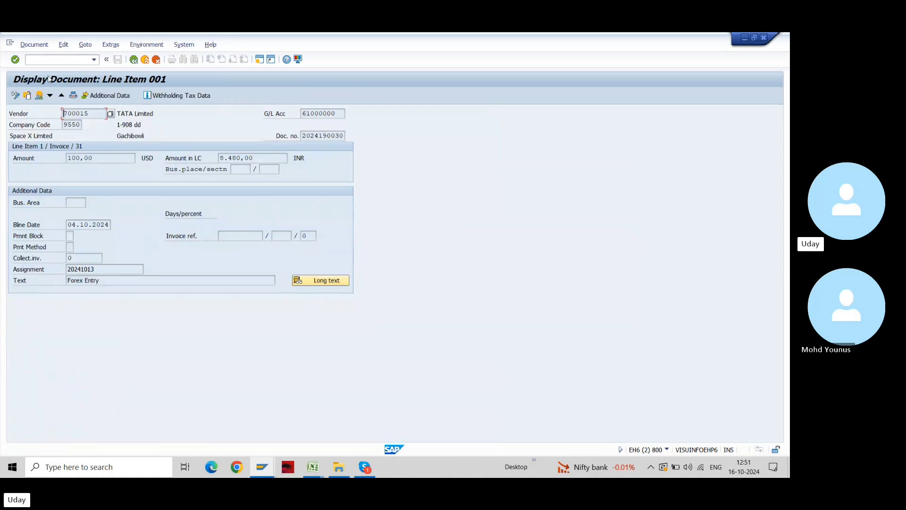
click(40, 96)
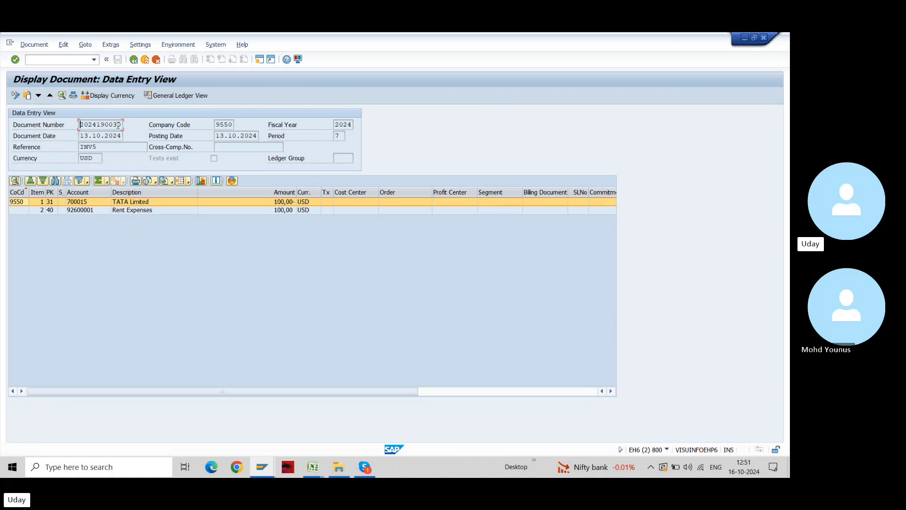
key(alt+Tab)
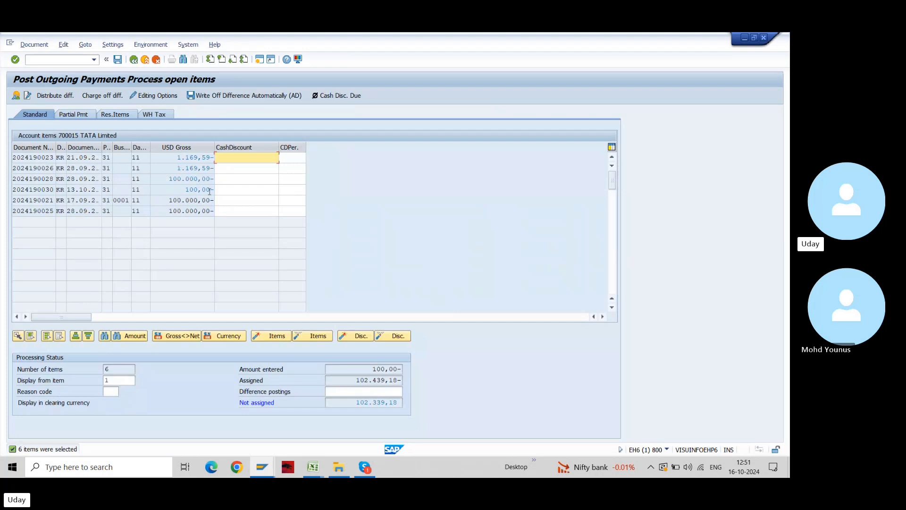
click(309, 339)
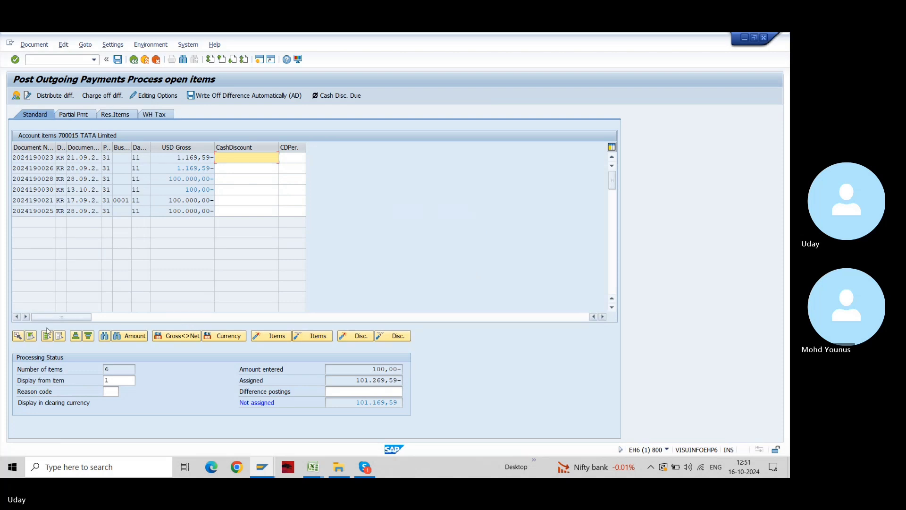
click(284, 336)
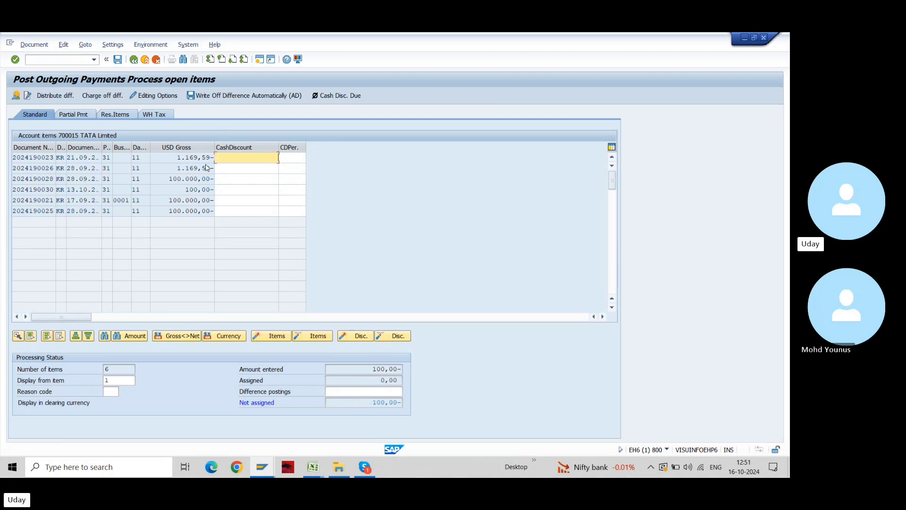
double_click(196, 189)
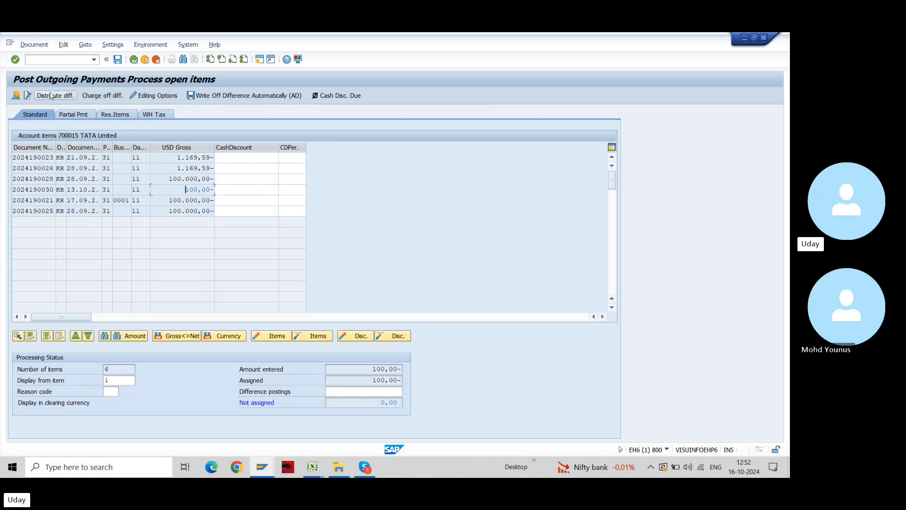
click(17, 96)
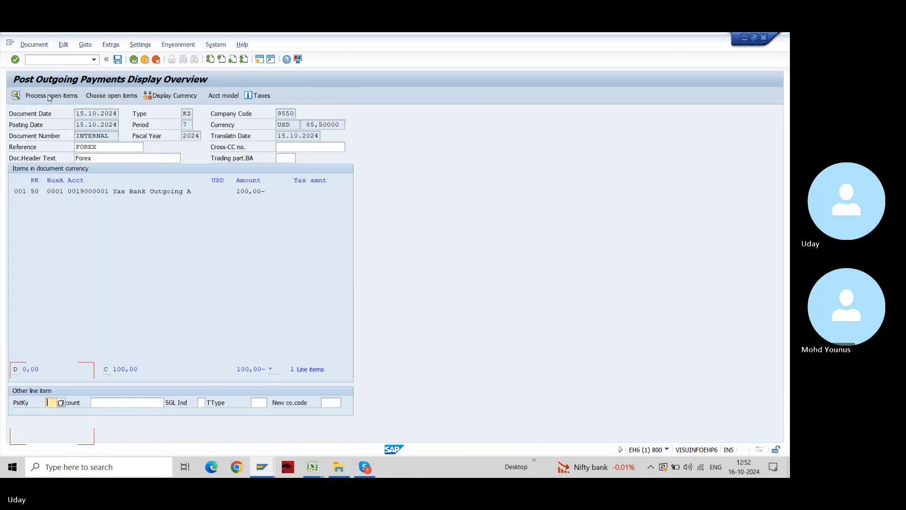
Return to the open items, then display all lines of the payment, including Forex Realised Loss
click(67, 96)
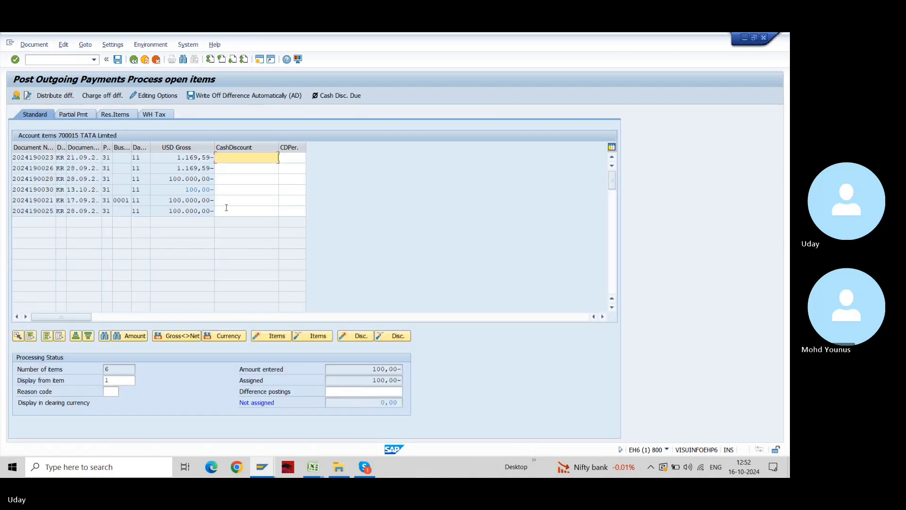
key(shift+F2)
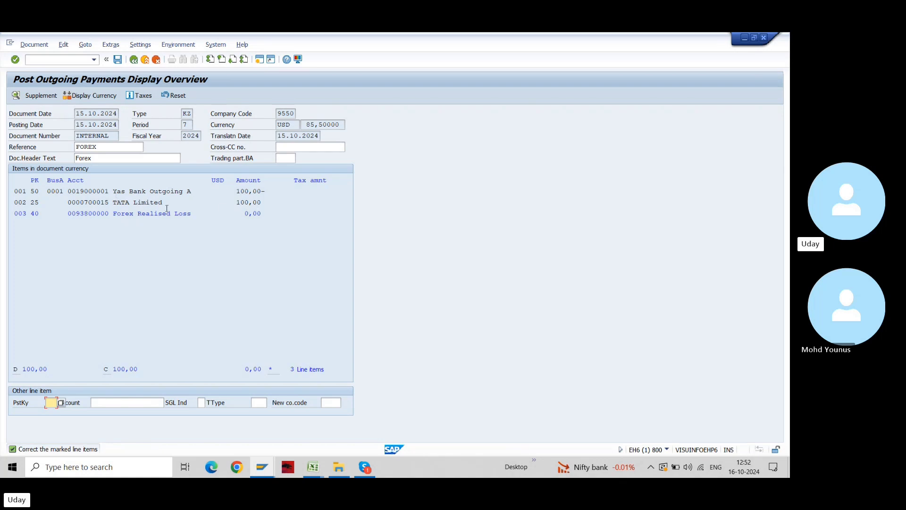
Enter the text 'Forex' on the Forex Realised Loss line and check its 0,00 amount
double_click(150, 214)
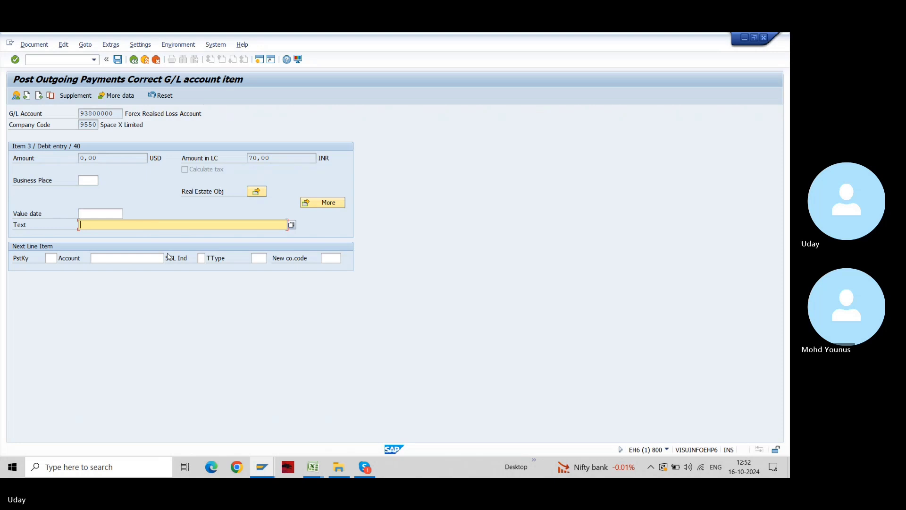
text(Forex)
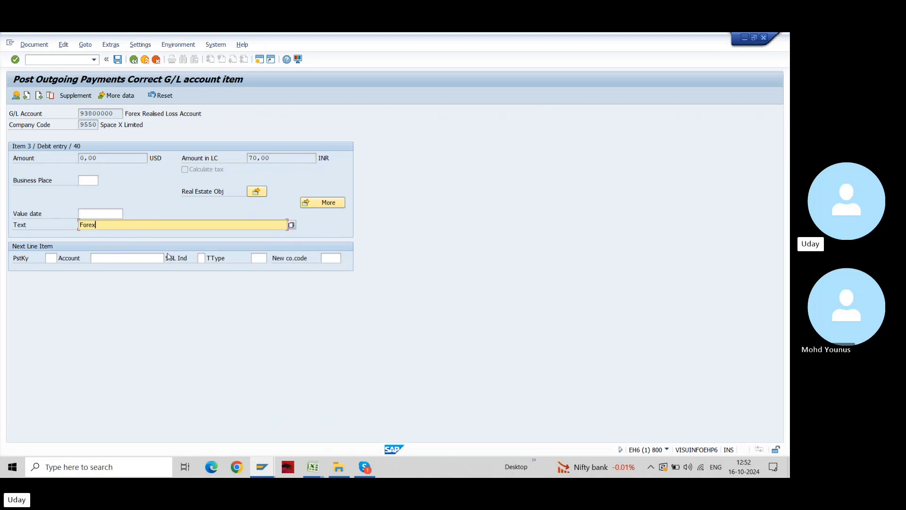
click(133, 60)
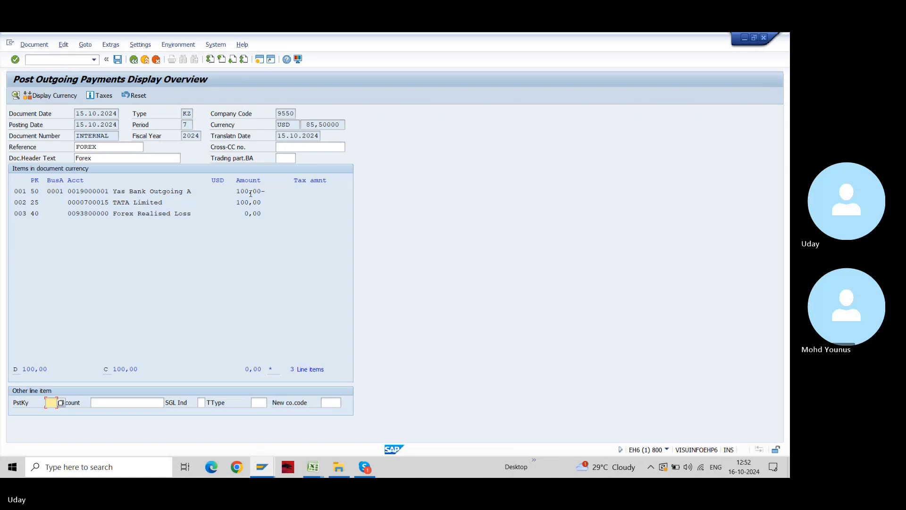
drag(232, 217, 263, 217)
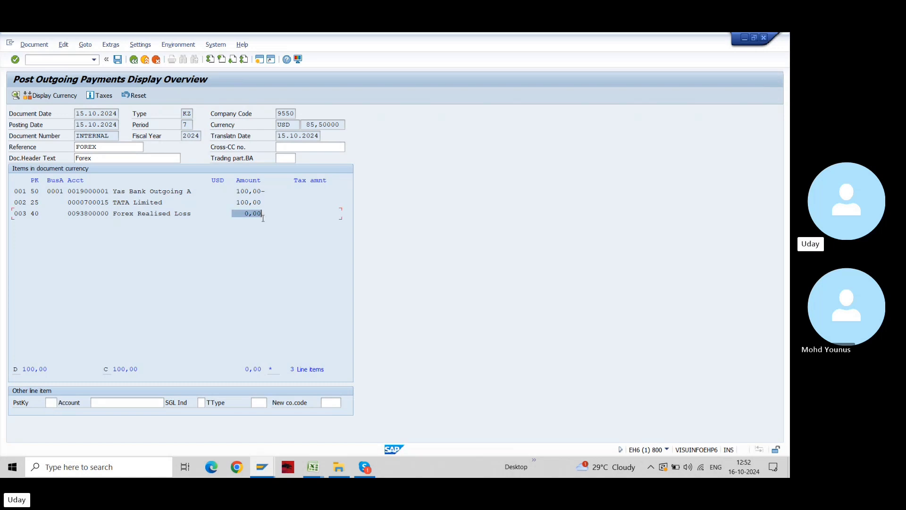
click(263, 217)
drag(263, 213, 243, 213)
Compare against the Forex Realised Gain/Loss example in Excel's Book2, then return to the SAP payment overview
click(242, 213)
key(alt+Tab)
key(alt+Tab)
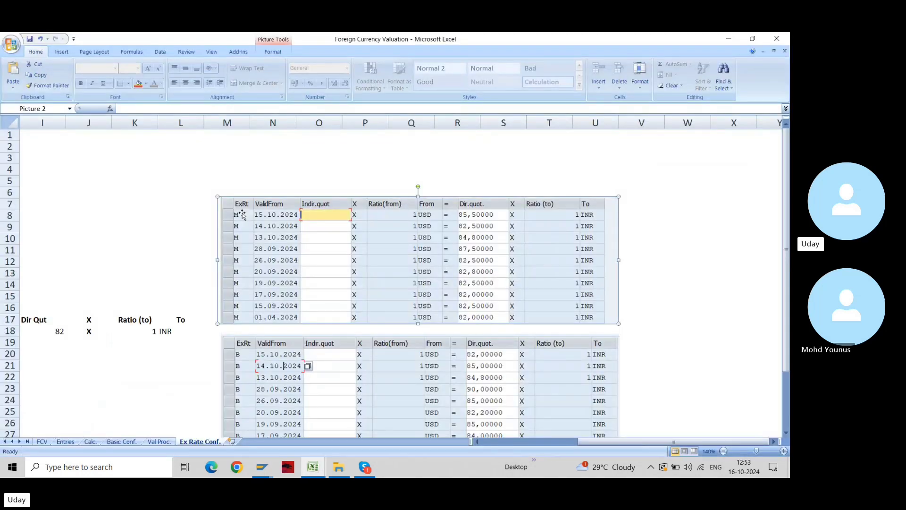
key(alt+Tab)
key(alt+Tab)
key(alt+Tab)
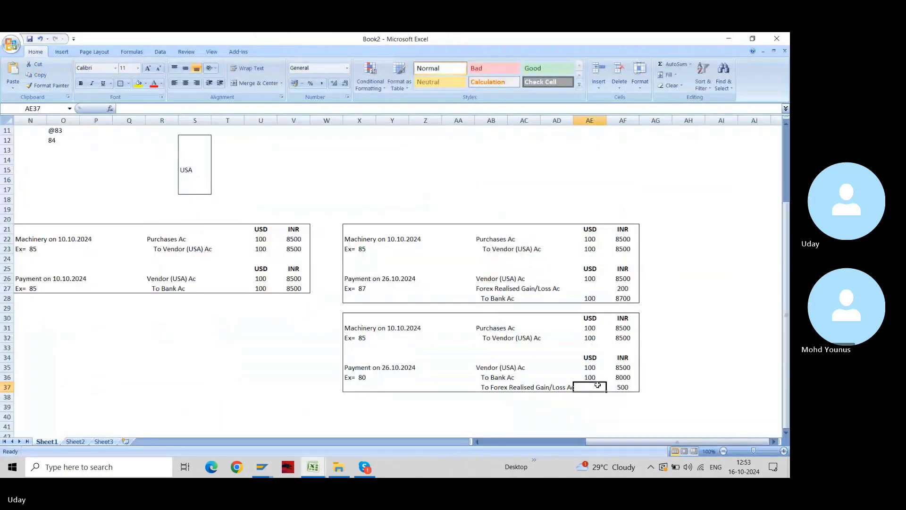
click(580, 384)
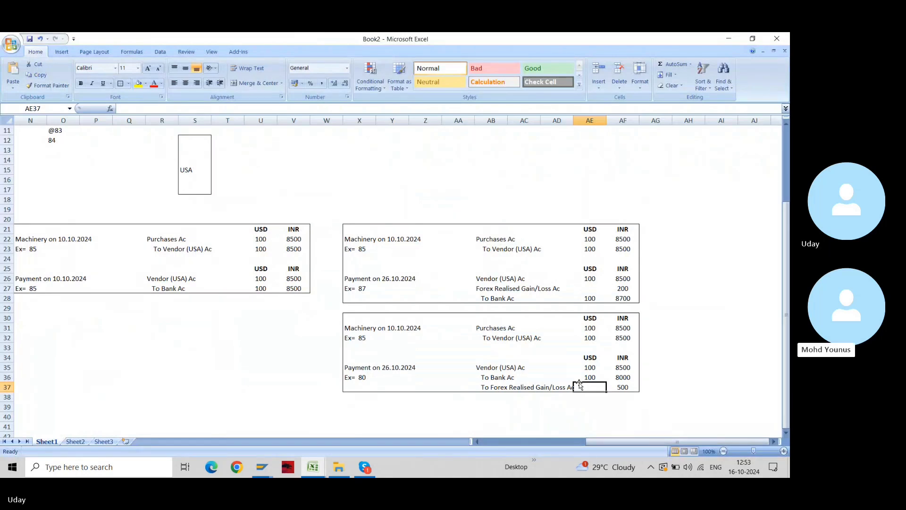
key(alt+Tab)
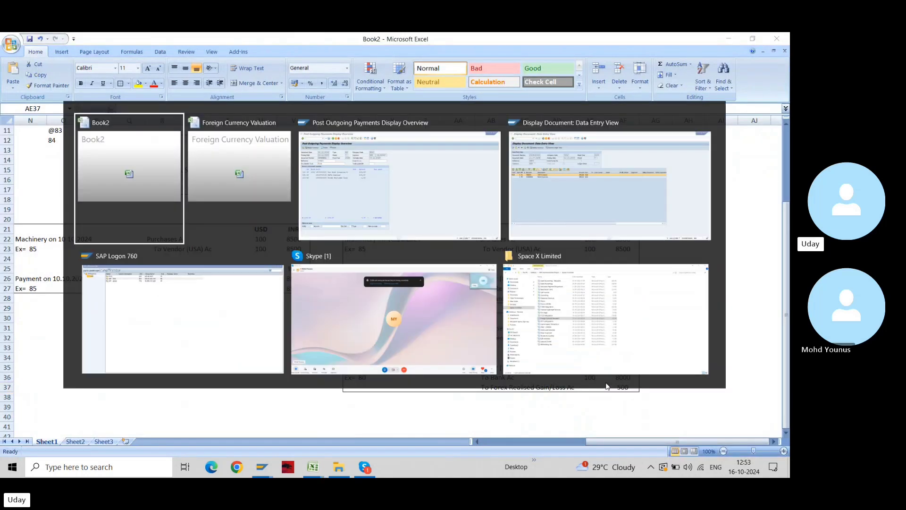
key(Tab)
key(Tab)
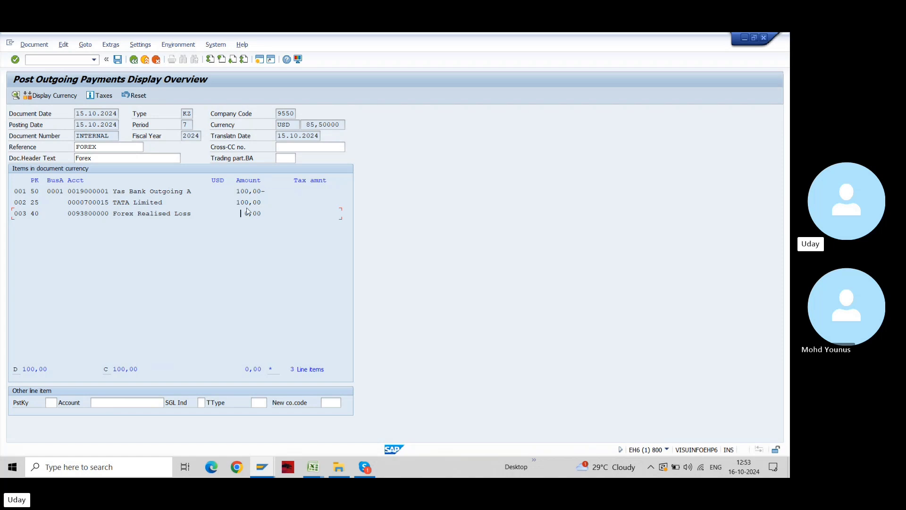
key(ctrl+s)
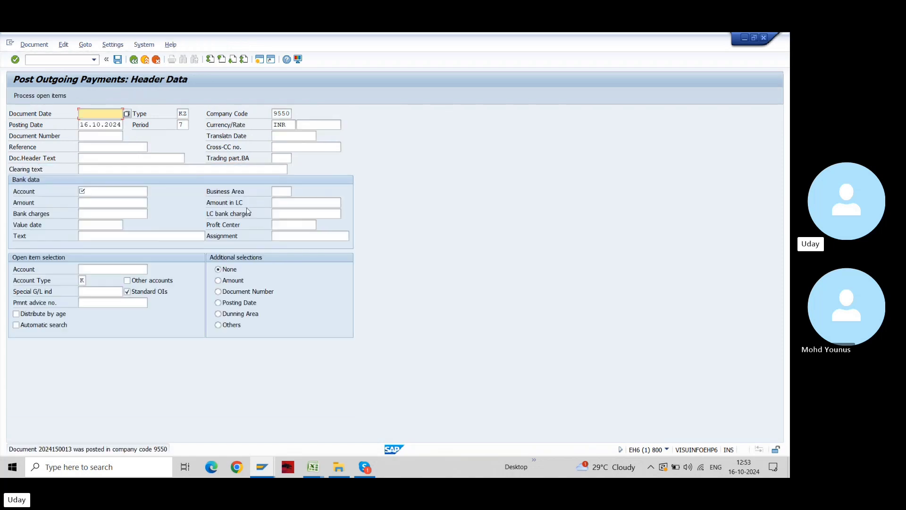
double_click(74, 450)
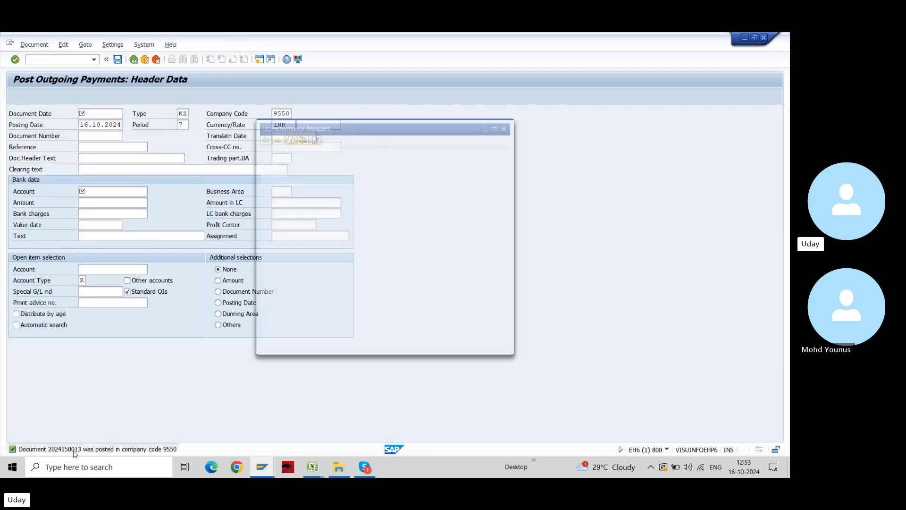
double_click(323, 154)
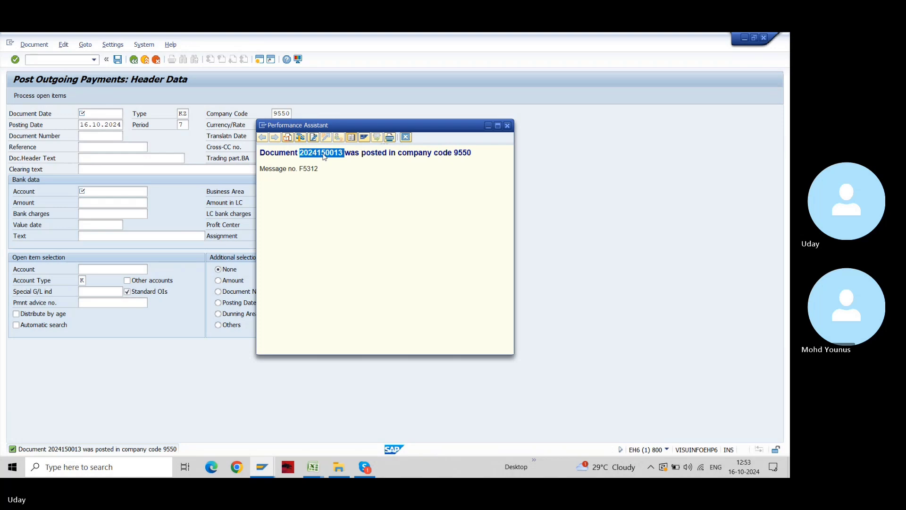
key(Escape)
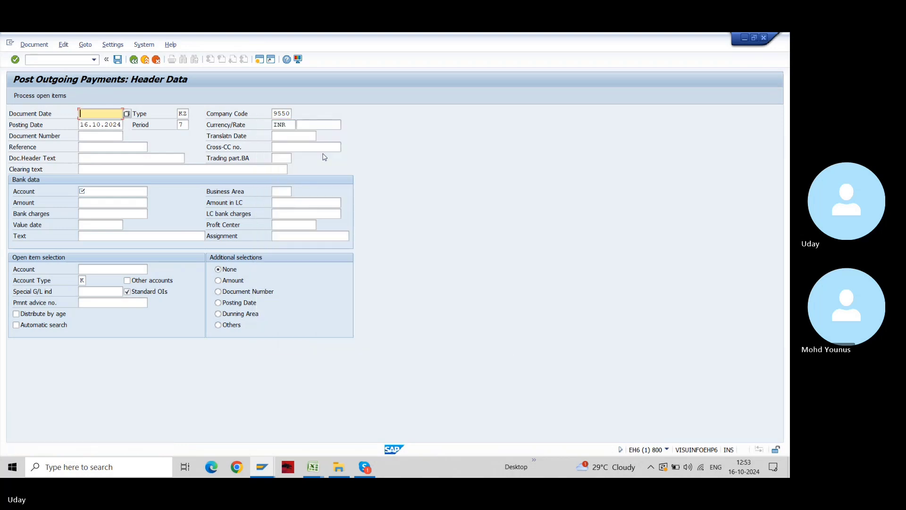
key(alt+Tab)
key(alt+Tab)
key(alt+Tab)
key(alt+Tab)
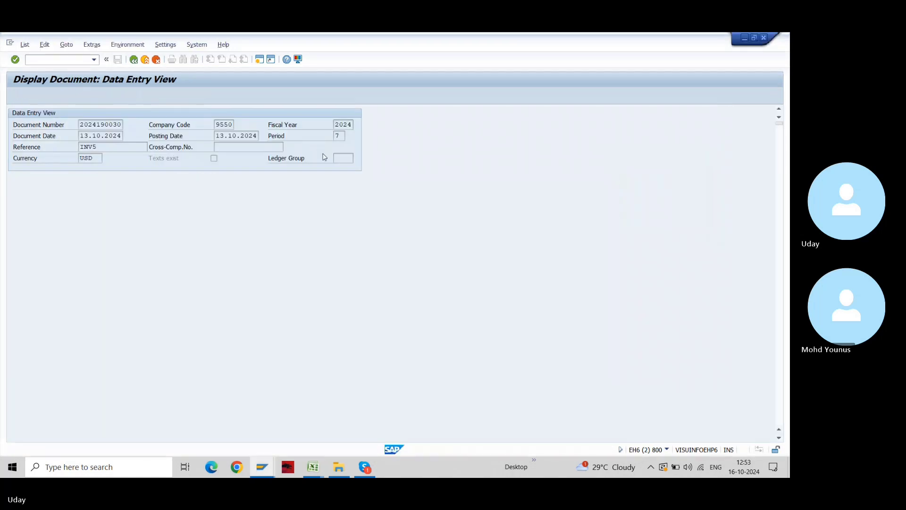
key(F3)
key(F3)
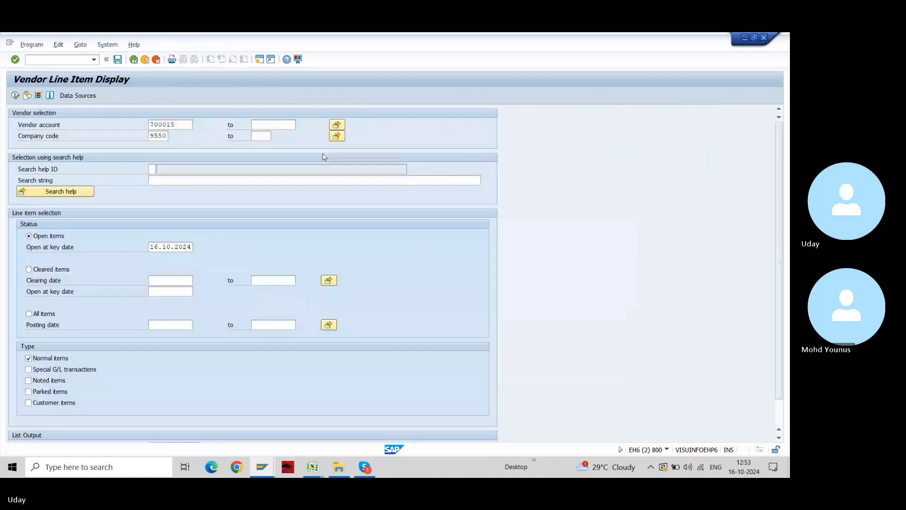
key(F3)
key(F3)
text(fb03)
key(Return)
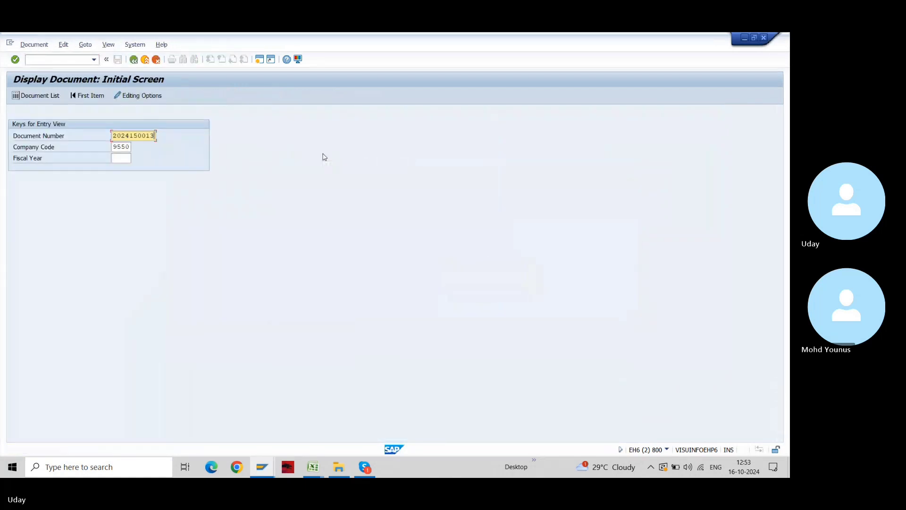
key(Return)
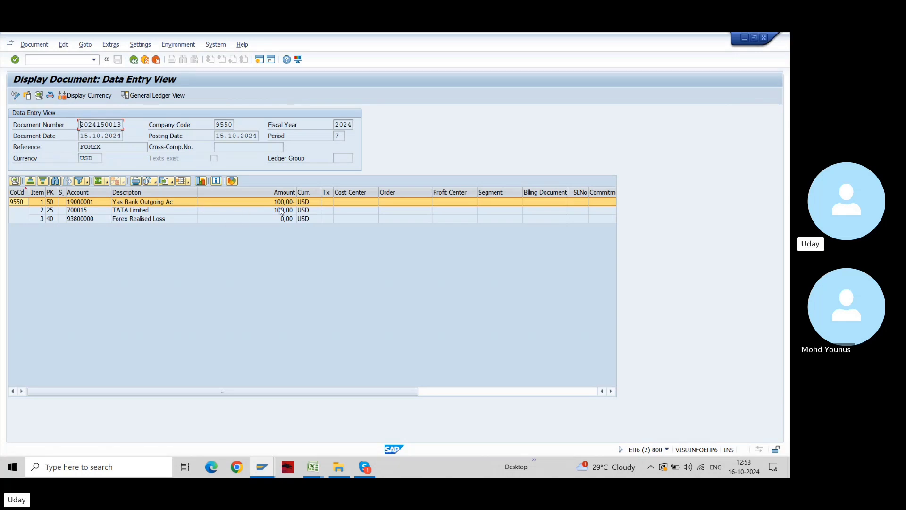
key(alt+Tab)
key(alt+Tab)
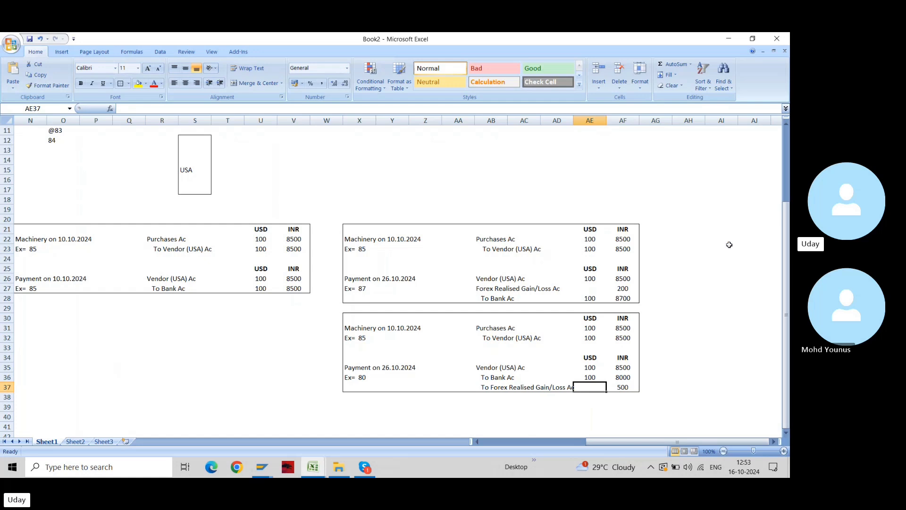
drag(590, 239, 610, 300)
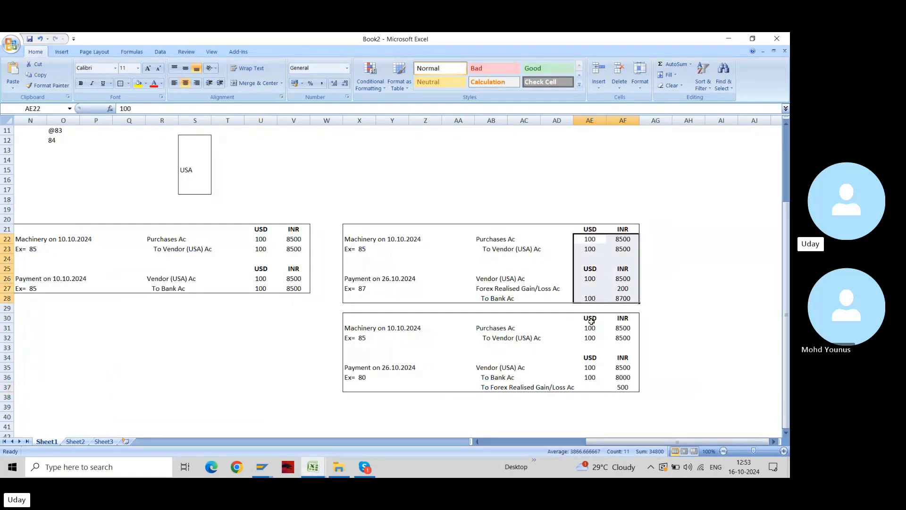
click(591, 318)
key(alt+Tab)
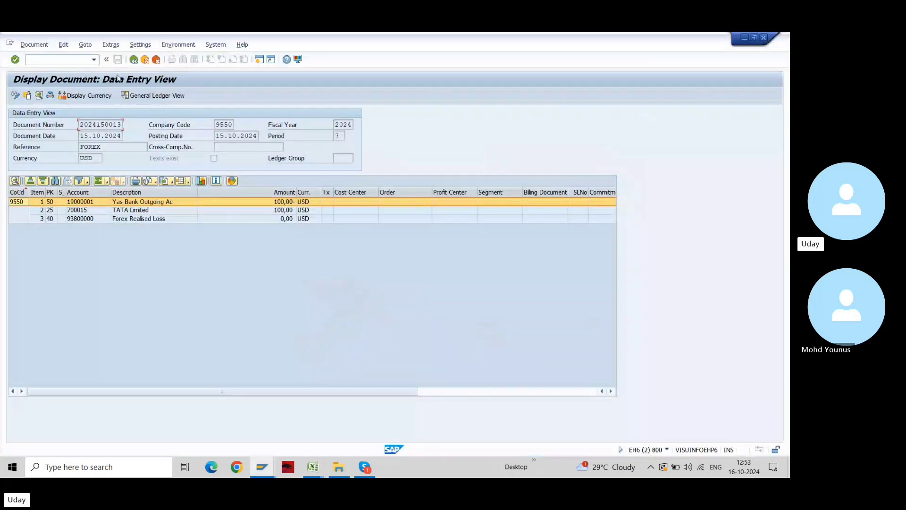
click(87, 95)
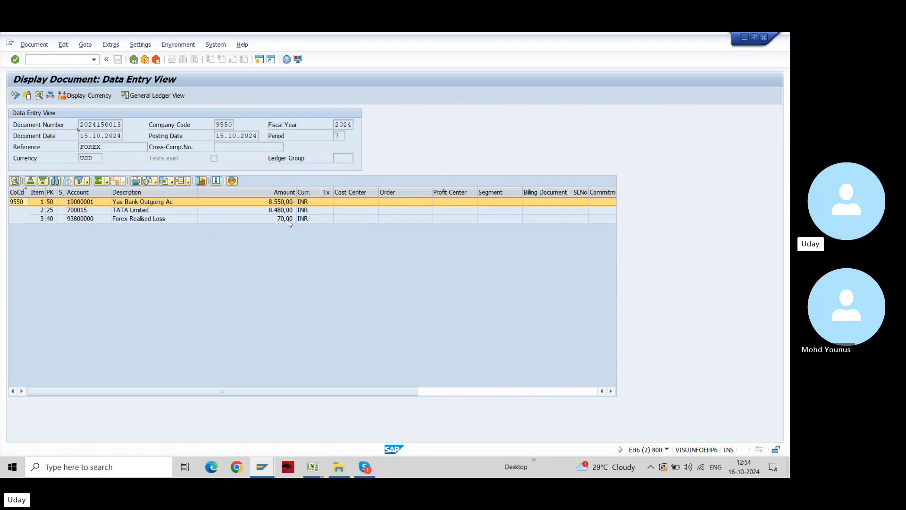
Compare with the exchange-rate table in the Foreign Currency Valuation workbook and select the TATA Limited line
key(alt+Tab)
key(alt+Tab)
key(alt+Tab)
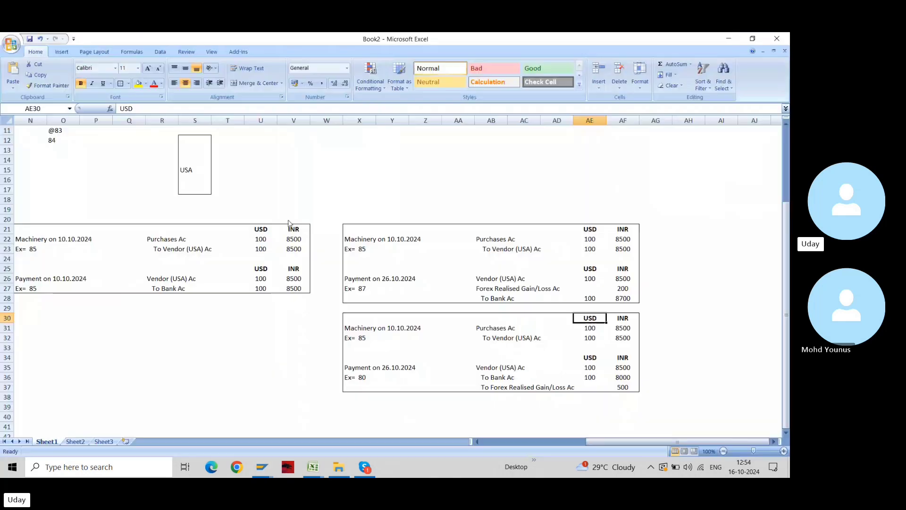
click(288, 221)
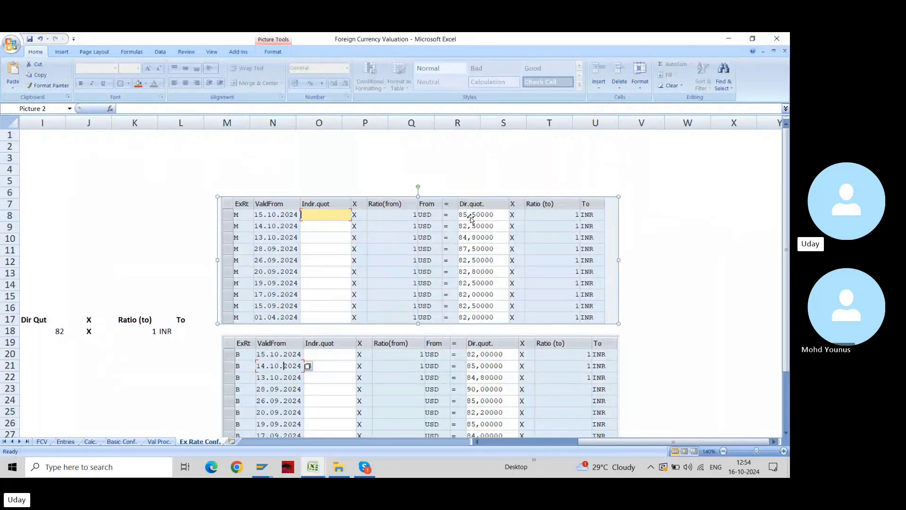
key(alt+Tab)
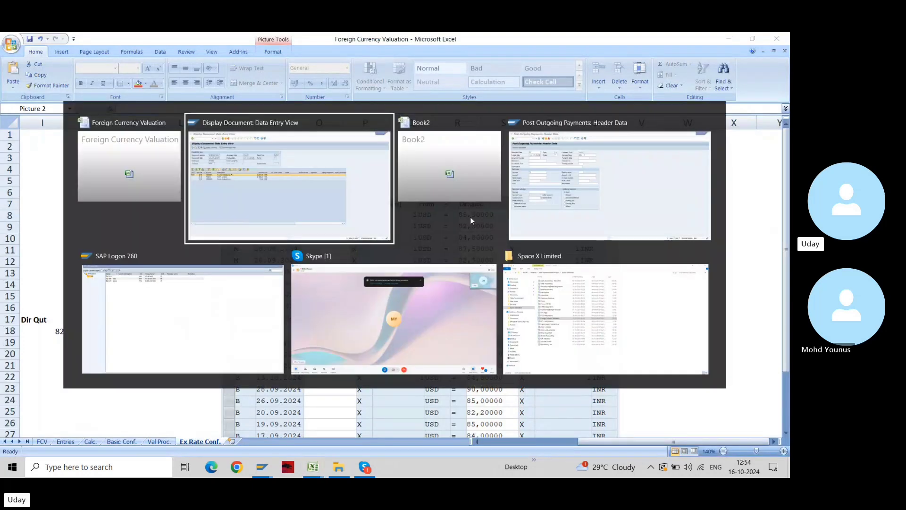
click(283, 212)
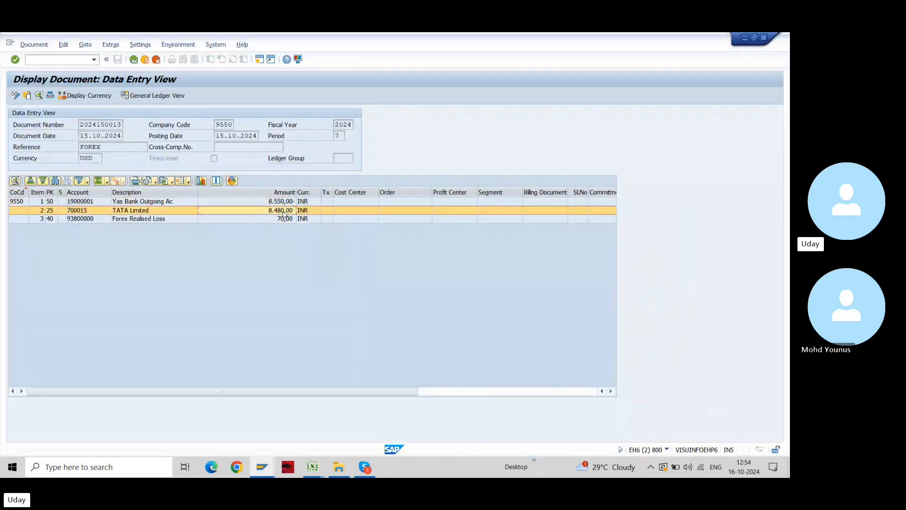
key(ctrl+n)
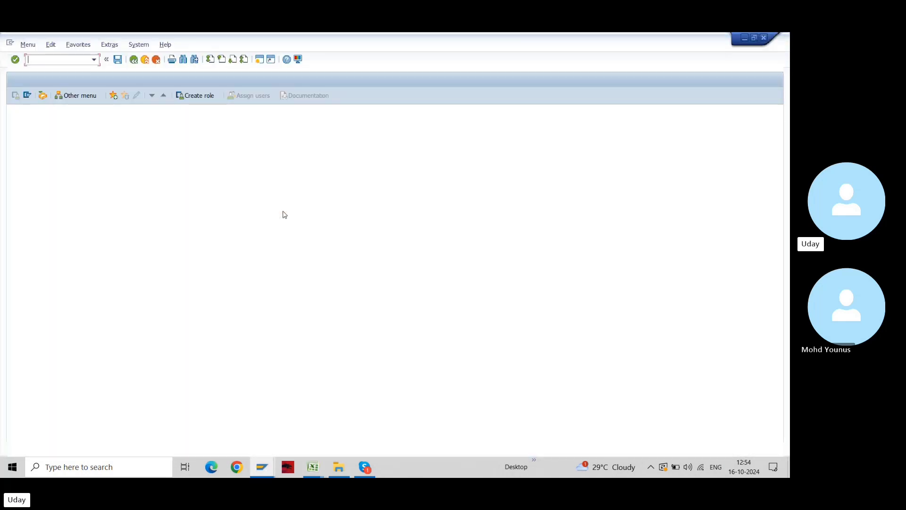
text(fb03)
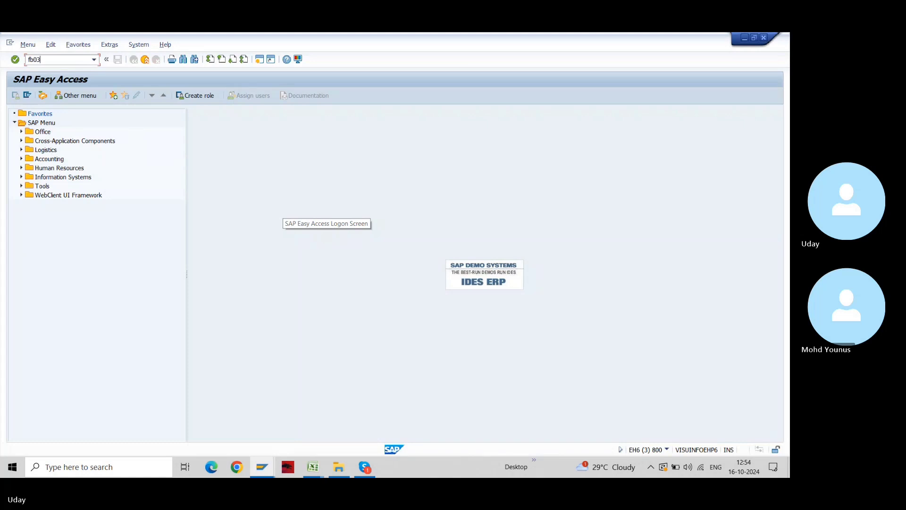
key(Return)
key(space)
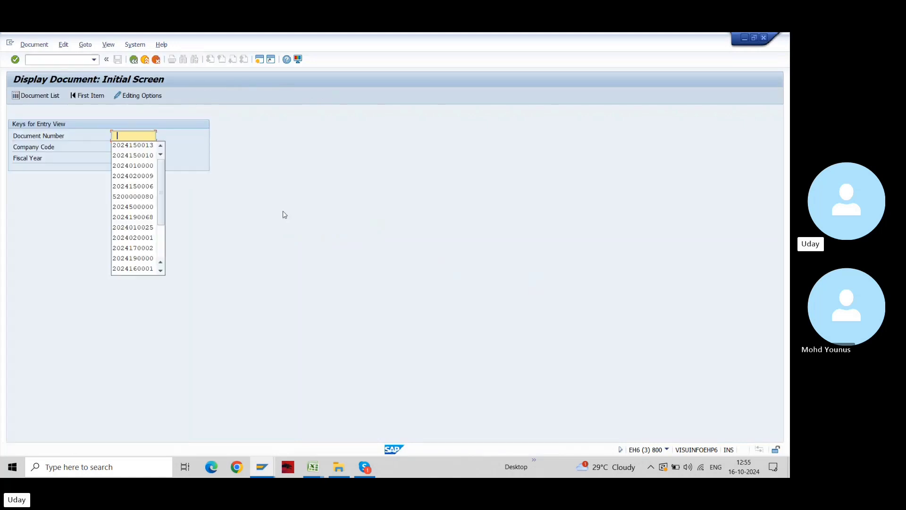
key(Down)
key(Down)
key(Return)
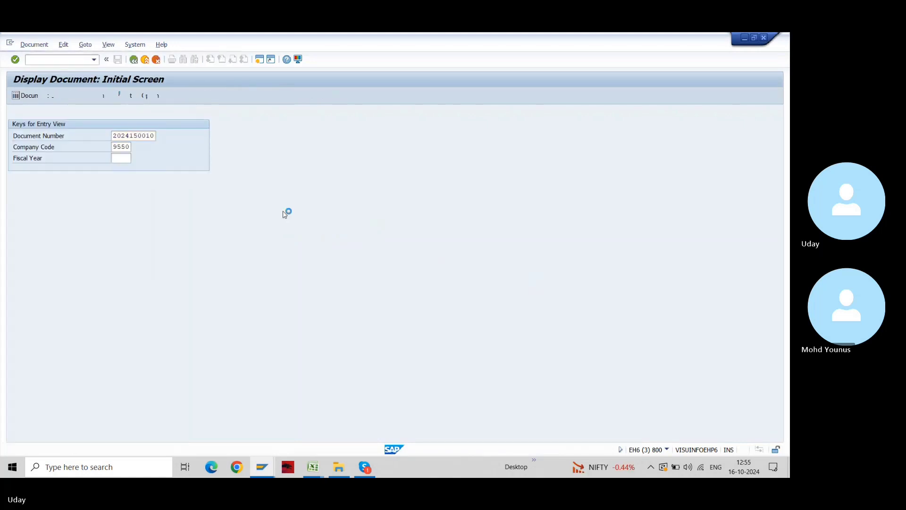
key(F3)
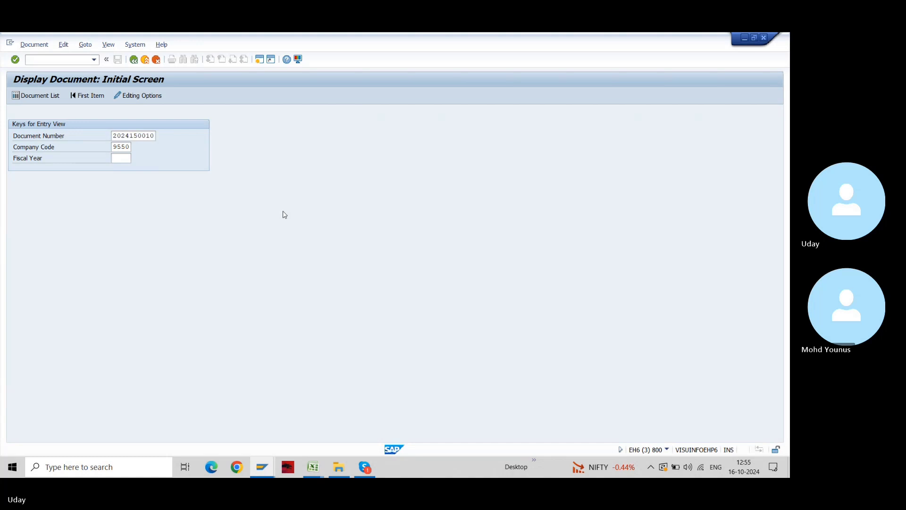
key(F3)
key(F3)
text(fbl1n)
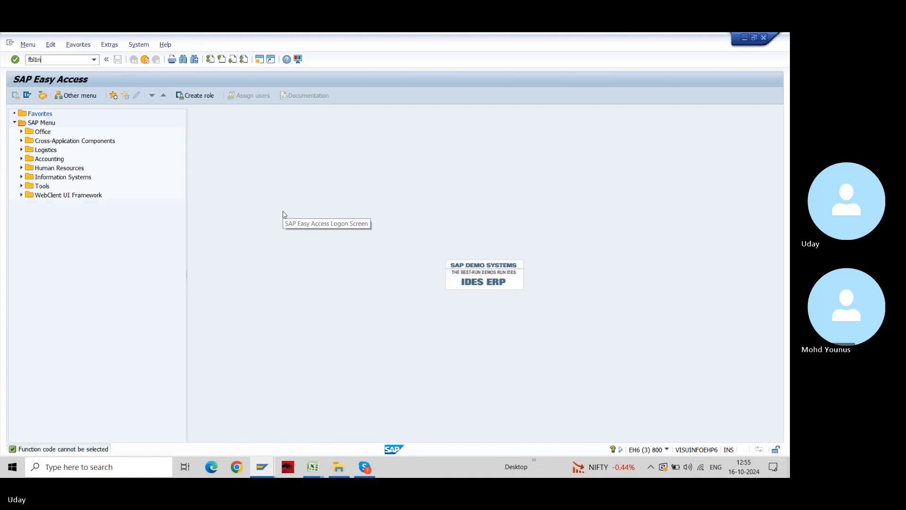
key(Return)
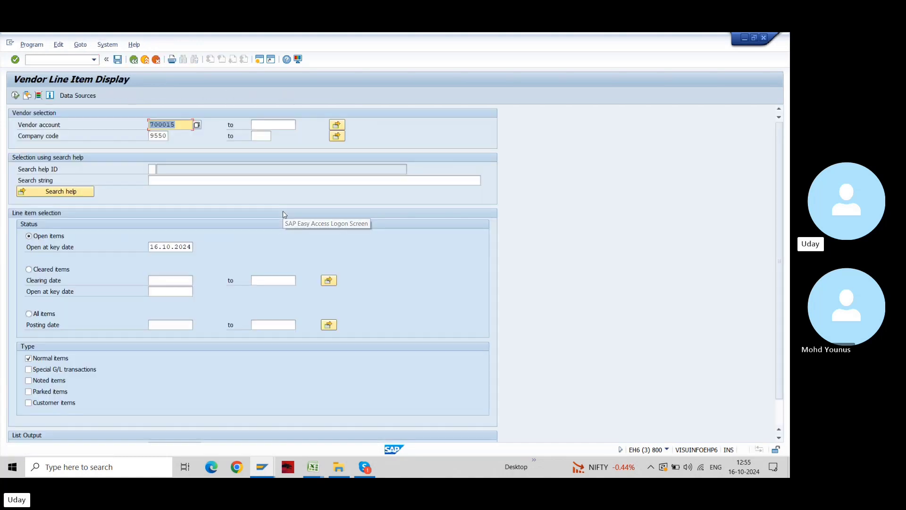
click(48, 269)
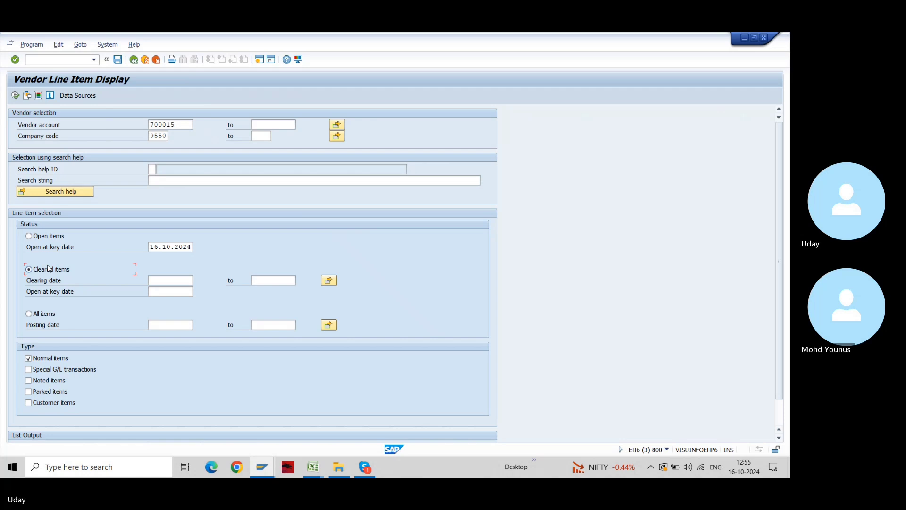
key(F8)
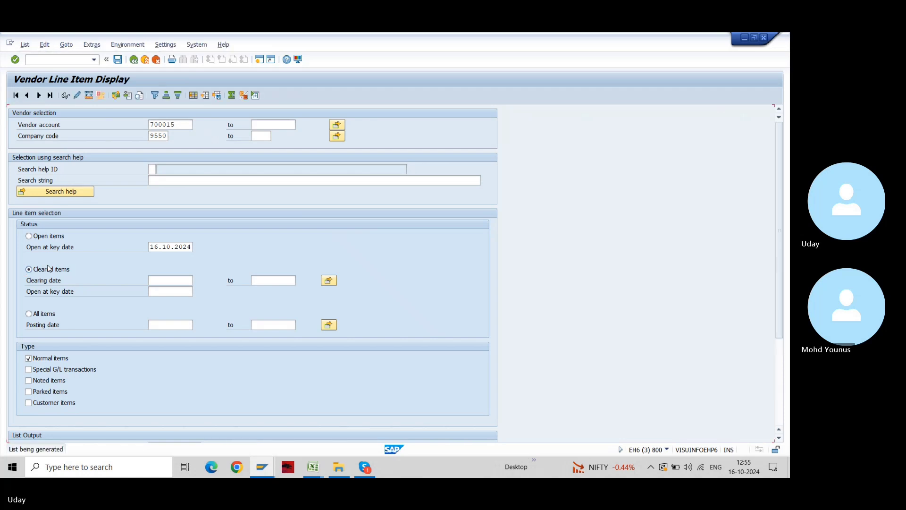
double_click(148, 314)
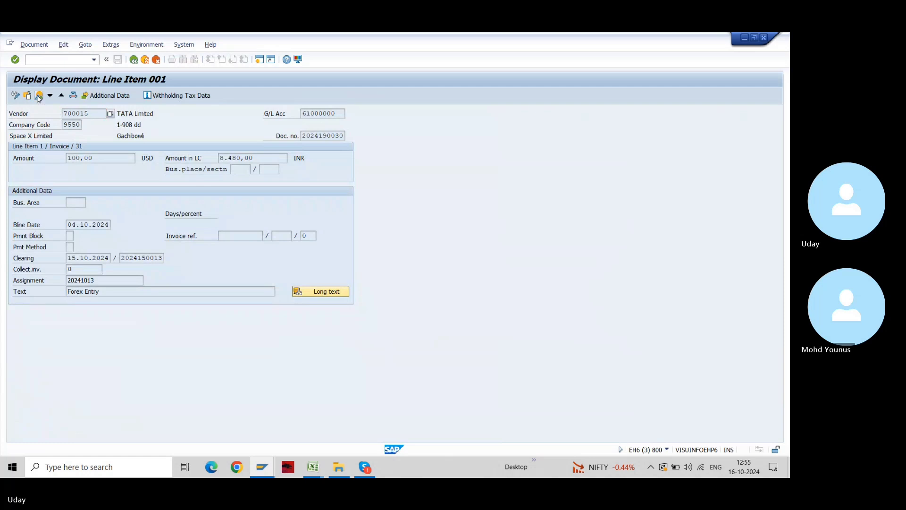
click(39, 96)
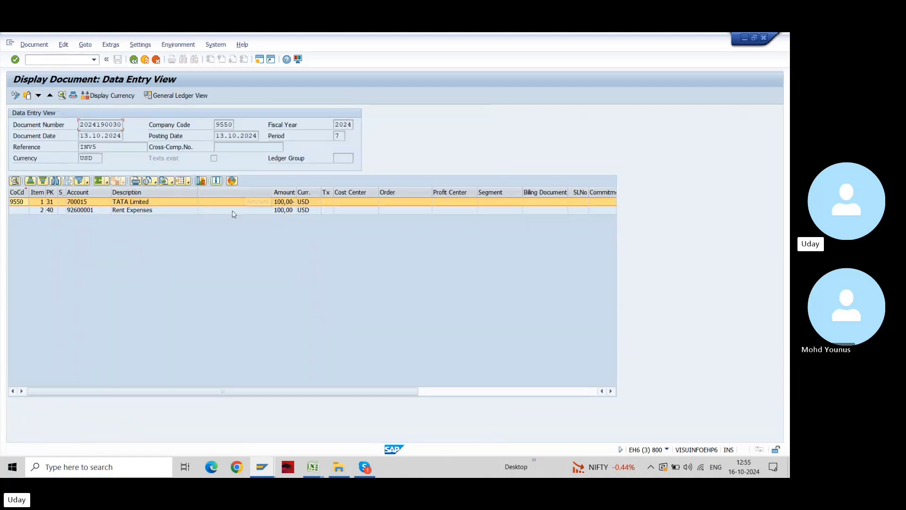
click(109, 96)
Check the payment's INR lines: TATA Limited 8.480,00, bank 8.550,00-, forex loss 70,00
key(alt+Tab)
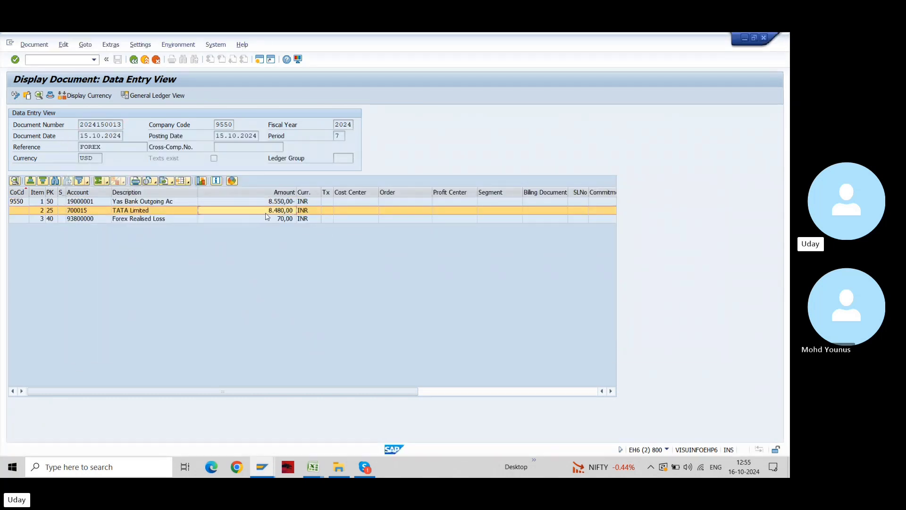
click(278, 211)
click(263, 203)
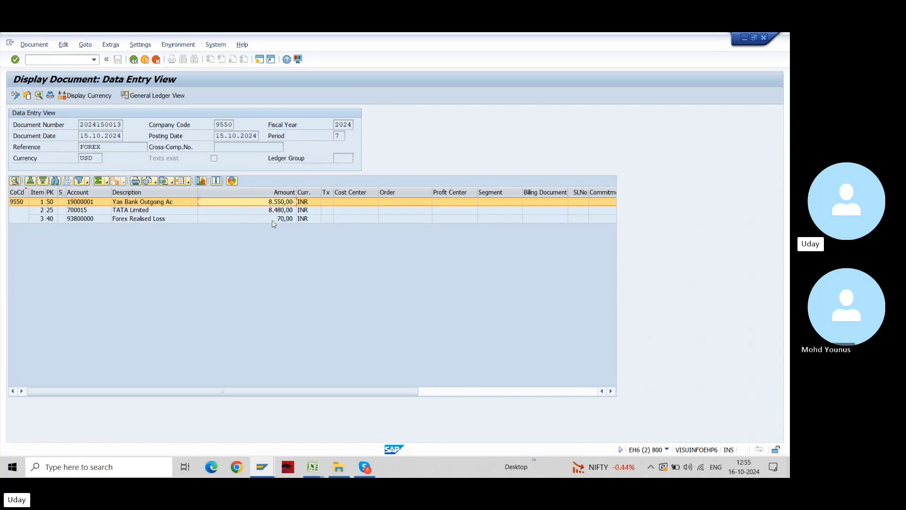
click(272, 220)
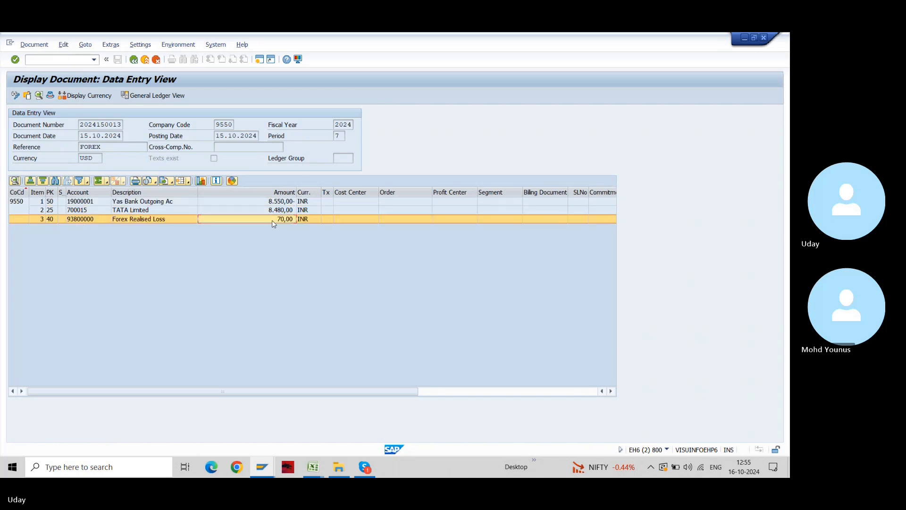